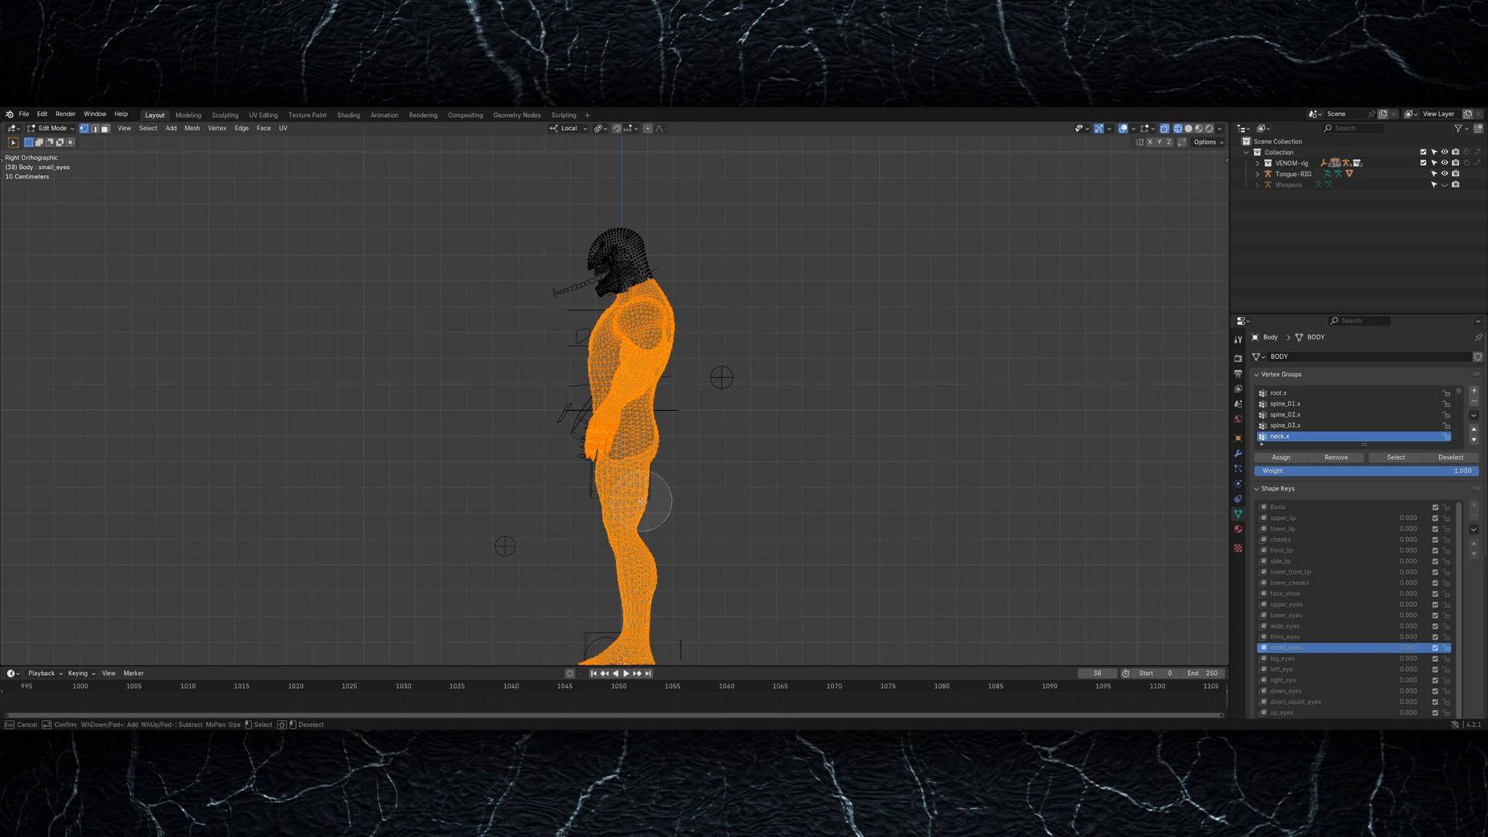
# Step: Isolate the head from the selected body geometry and weight-paint the rim around the open back of the head
pyautogui.moveTo(825, 462); pyautogui.dragTo(764, 491, button='middle')
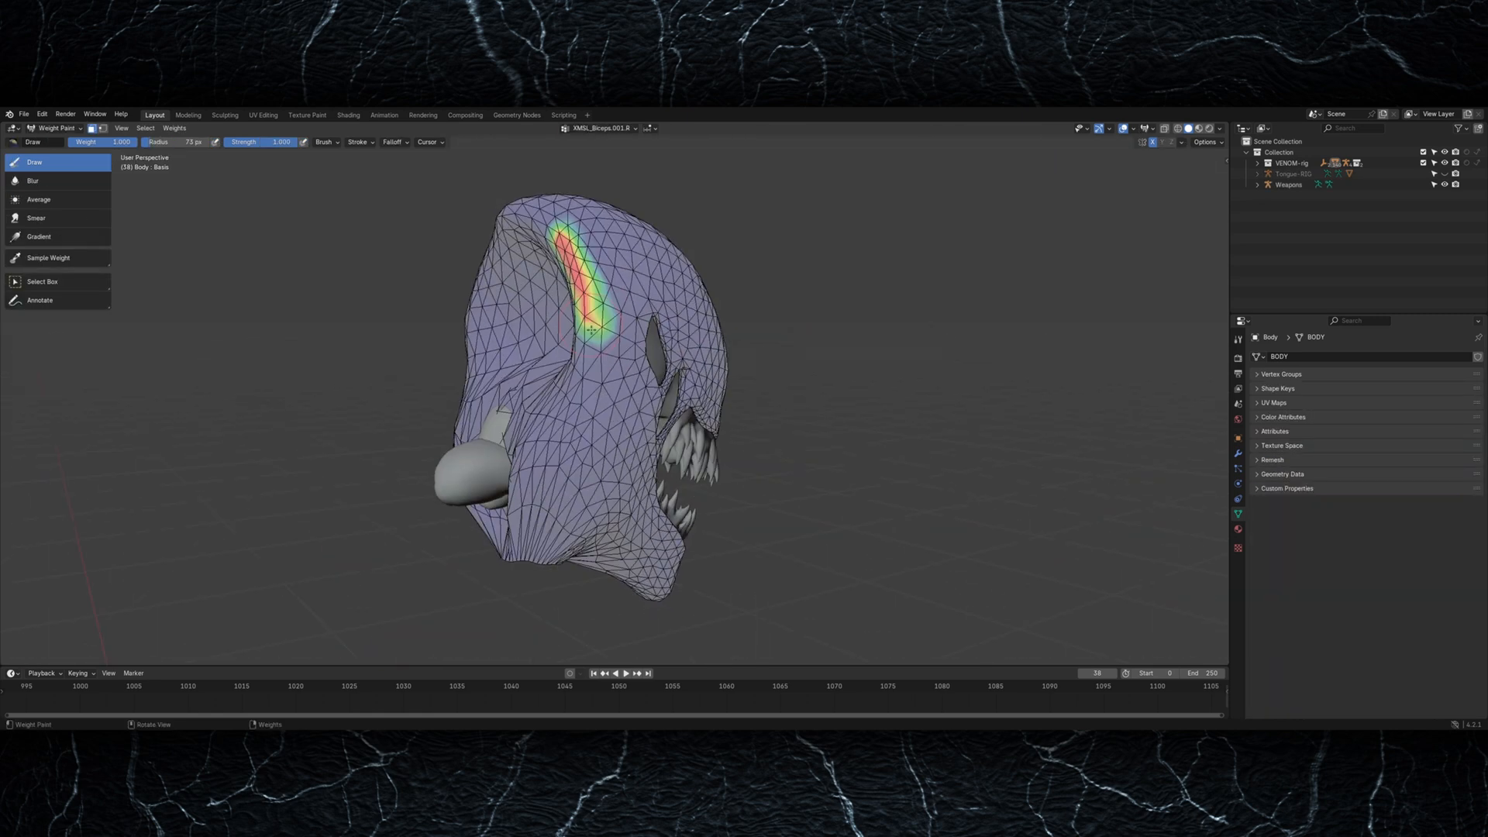
pyautogui.moveTo(589, 465)
pyautogui.mouseDown(button='middle')
pyautogui.moveTo(653, 494)
pyautogui.moveTo(640, 294)
pyautogui.mouseUp(button='middle')
pyautogui.moveTo(675, 393)
pyautogui.mouseDown(button='middle')
pyautogui.moveTo(635, 391)
pyautogui.moveTo(728, 397)
pyautogui.mouseUp(button='middle')
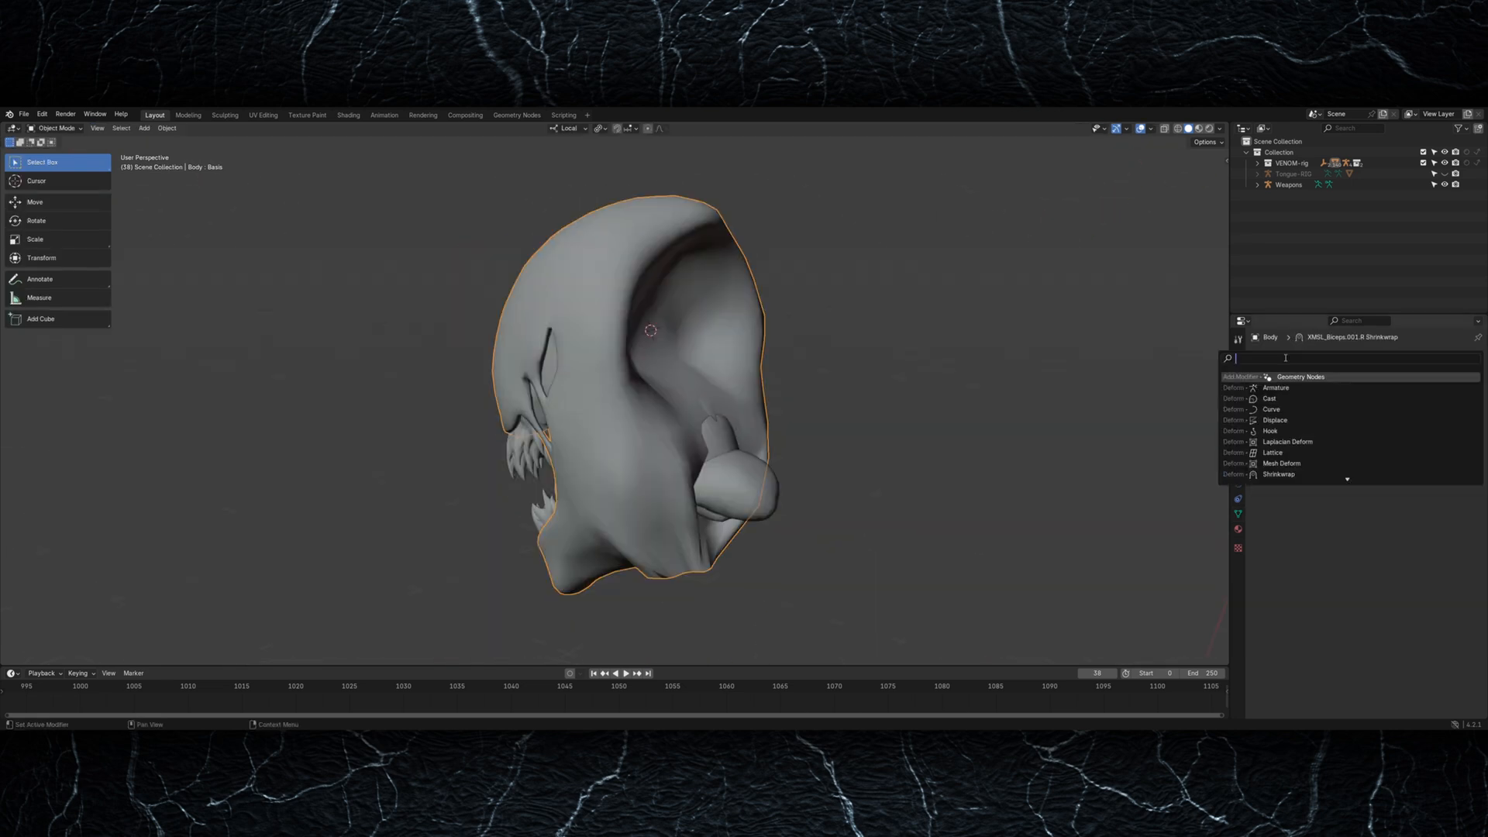
# Step: Add a Displace modifier to the head with a new Clouds texture named displace noise, and adjust the texture's size
pyautogui.click(1275, 377)
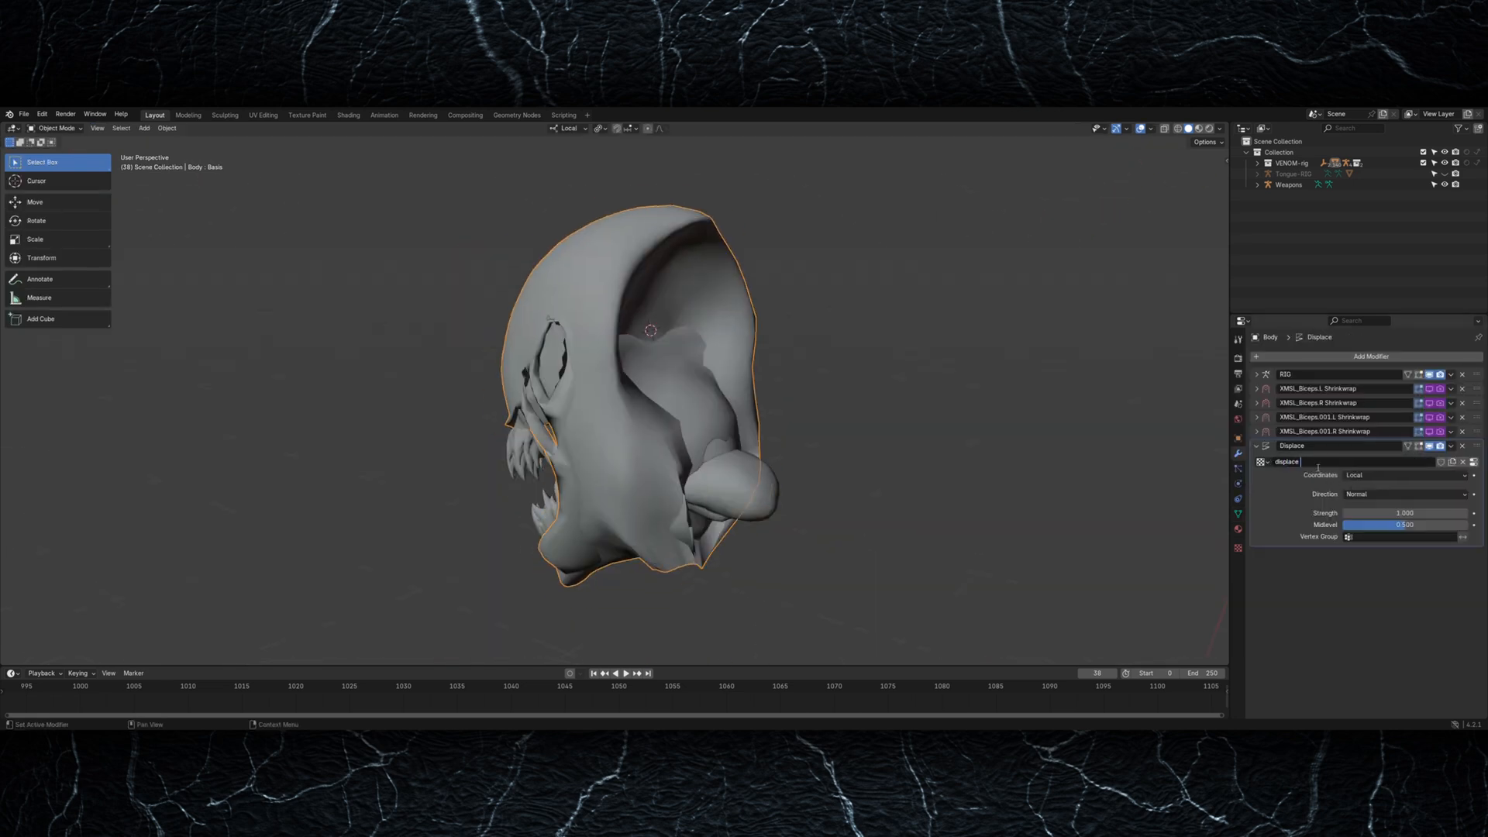
pyautogui.click(1473, 461)
pyautogui.click(1386, 387)
pyautogui.click(1341, 438)
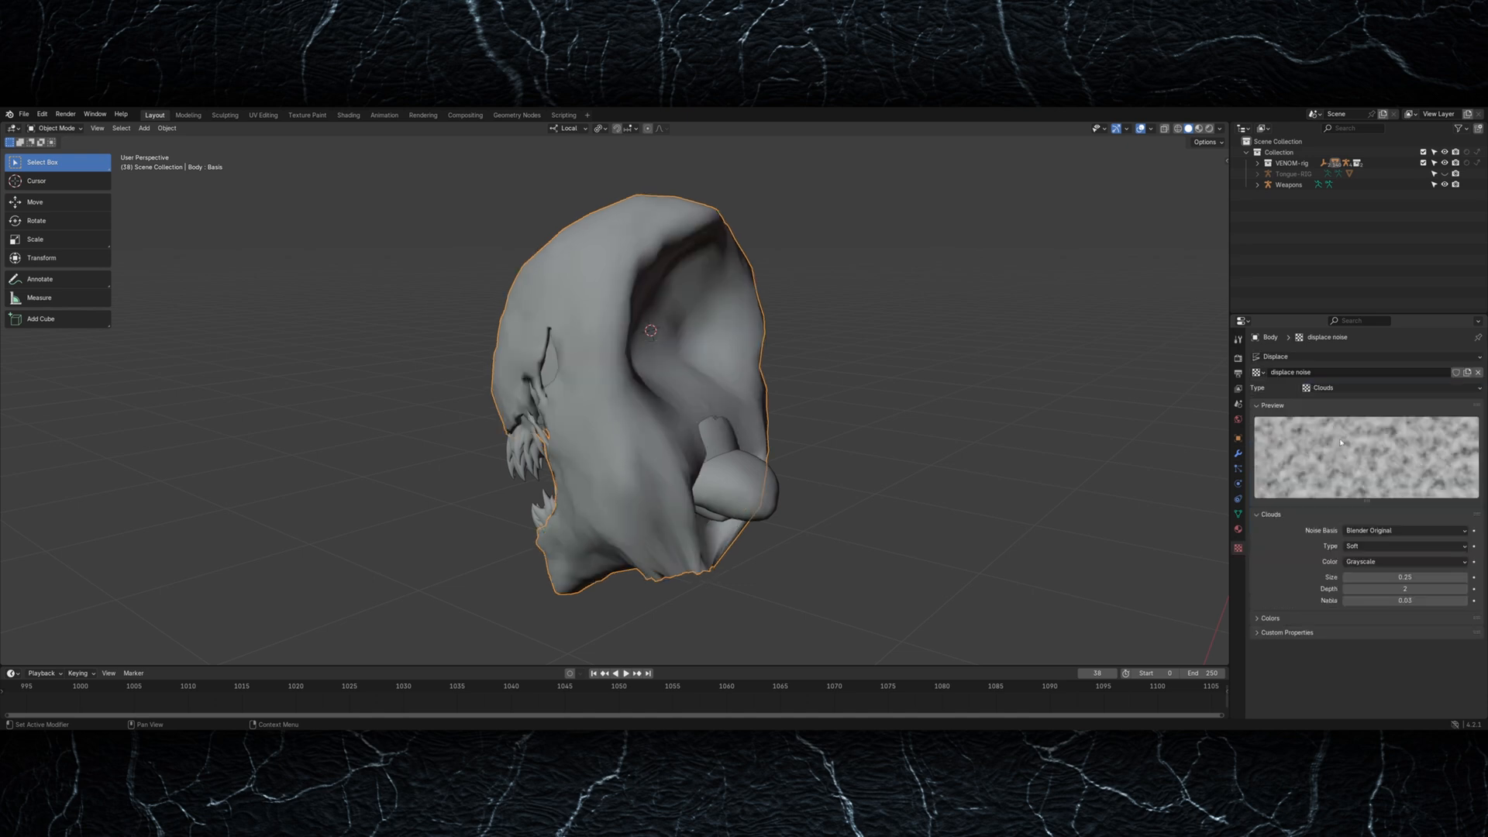
pyautogui.moveTo(1379, 576); pyautogui.dragTo(1414, 577)
# Step: Set the head's Displace strength to 2.700 and limit the effect to the displacement vertex group
pyautogui.click(1238, 453)
pyautogui.moveTo(1378, 513); pyautogui.dragTo(1418, 513)
pyautogui.click(1403, 536)
pyautogui.click(1387, 554)
# Step: Add an Arrows empty at the world origin to control the displacement
pyautogui.moveTo(791, 481); pyautogui.dragTo(860, 487, button='middle')
pyautogui.hotkey('shift', 'a')
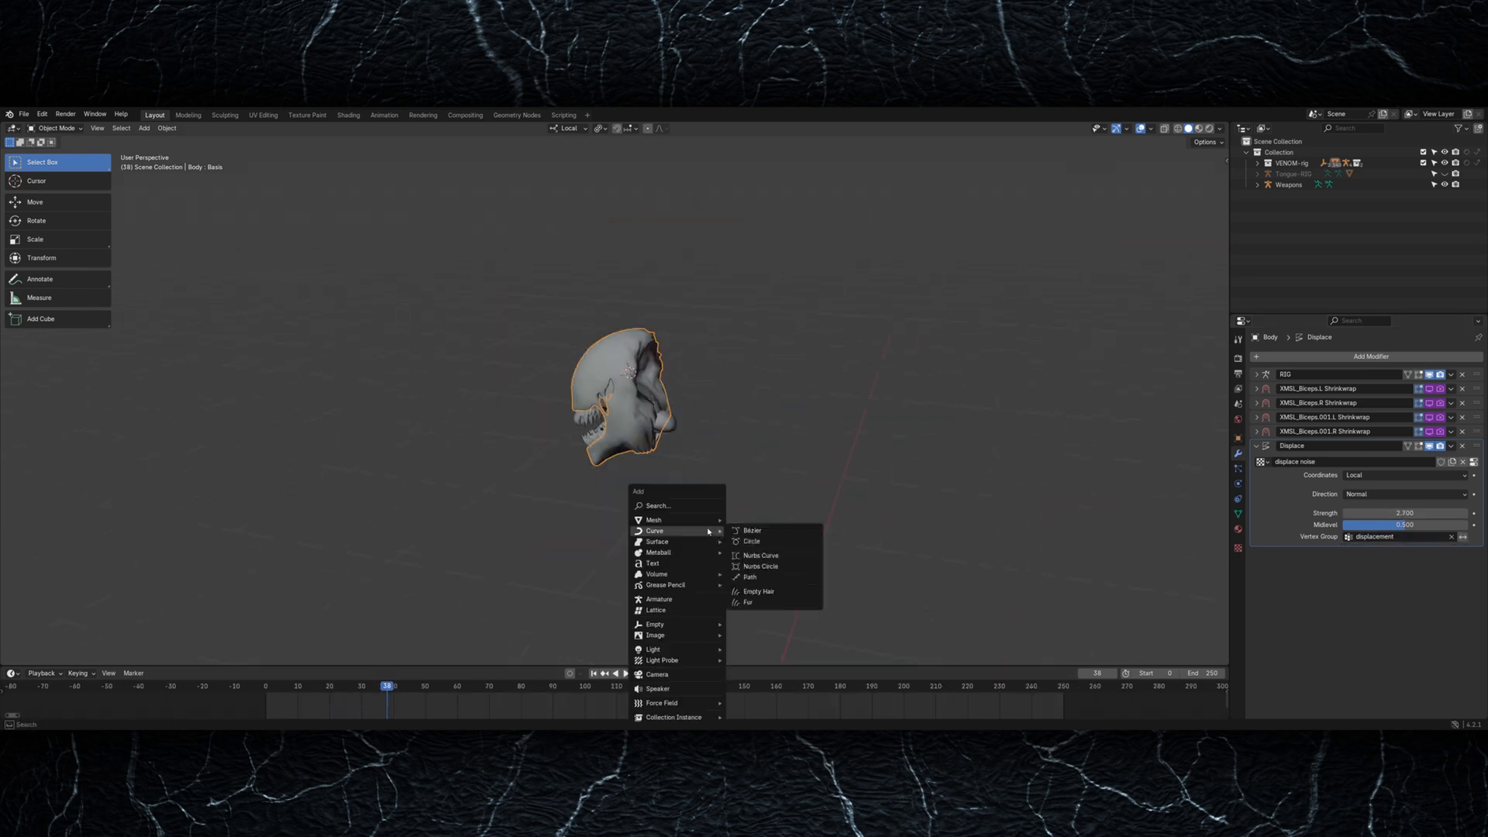
pyautogui.write('empty')
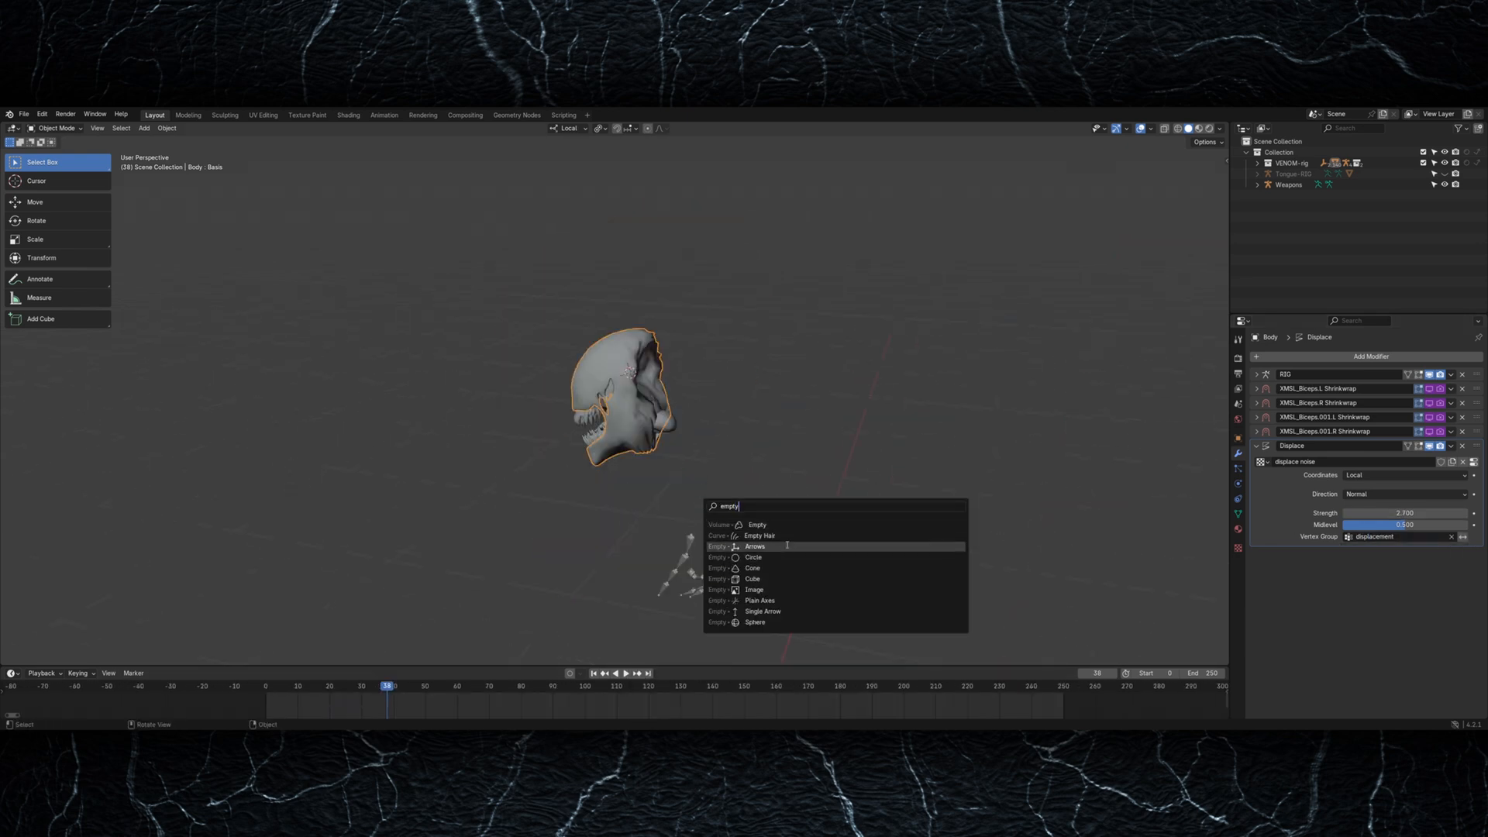
pyautogui.click(787, 545)
pyautogui.moveTo(750, 521); pyautogui.dragTo(734, 488, button='middle')
# Step: Use the Location keying set and move the empty about 0.7 m along Y at frame 10
pyautogui.click(87, 613)
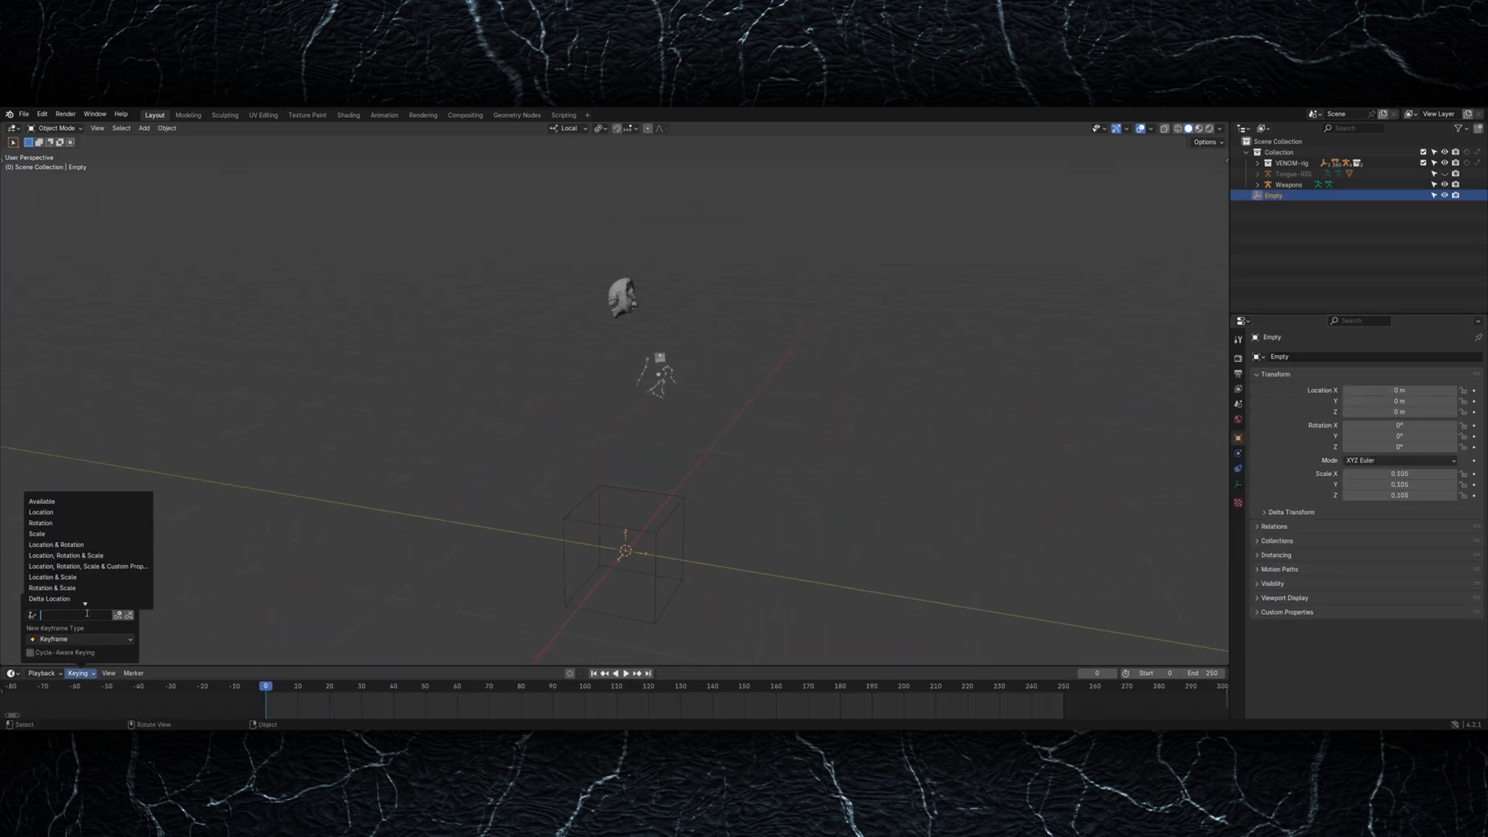
pyautogui.press('g')
pyautogui.press('y')
pyautogui.click(763, 569)
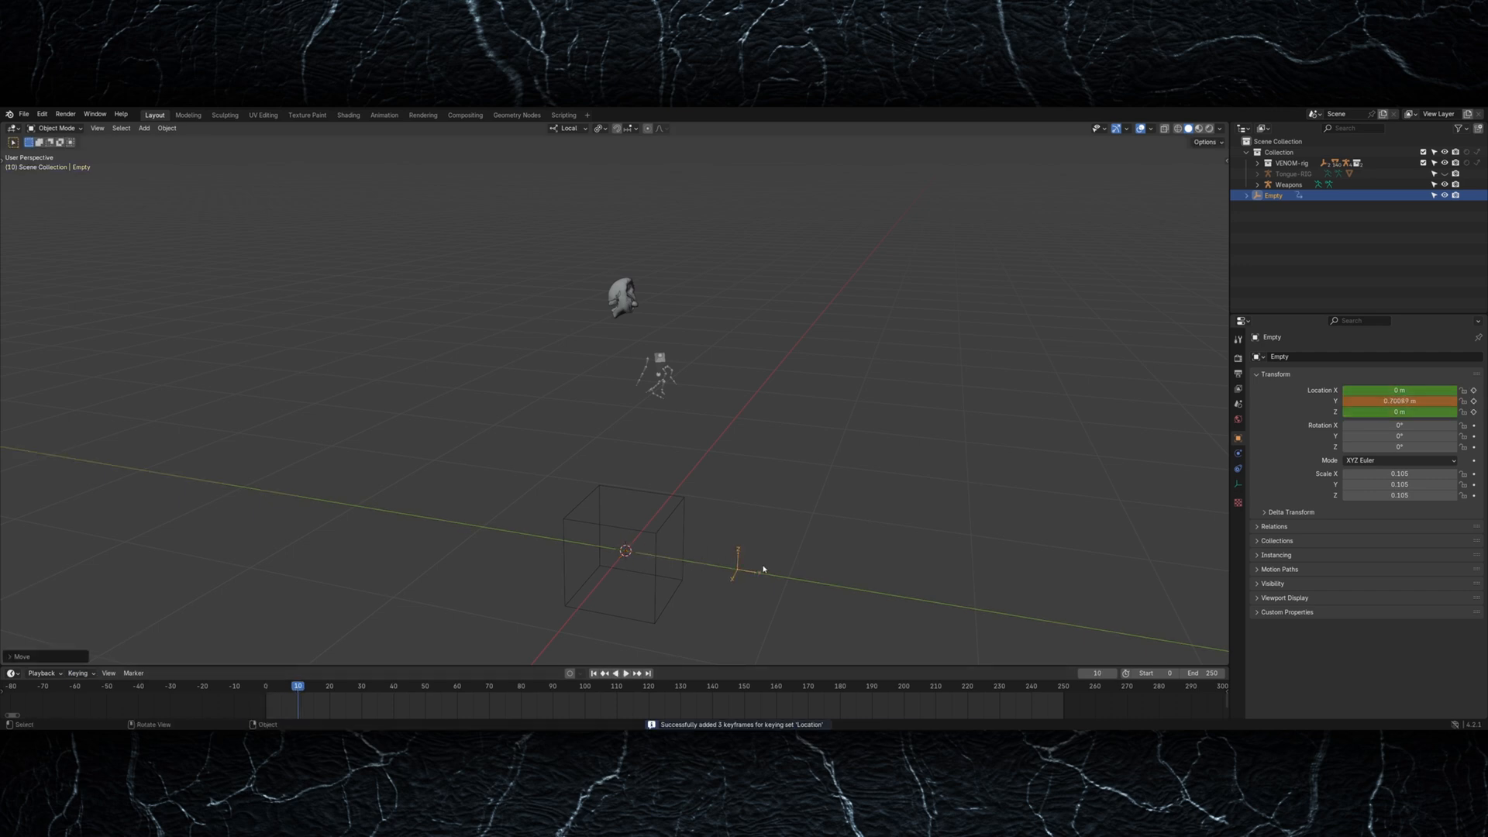
# Step: Set the interpolation of the empty's location keyframes to linear
pyautogui.click(345, 692)
pyautogui.press('t')
pyautogui.click(345, 695)
pyautogui.press('Escape')
# Step: Rename the empty as displacement controller
pyautogui.press('F2')
pyautogui.write('displacement controlle')
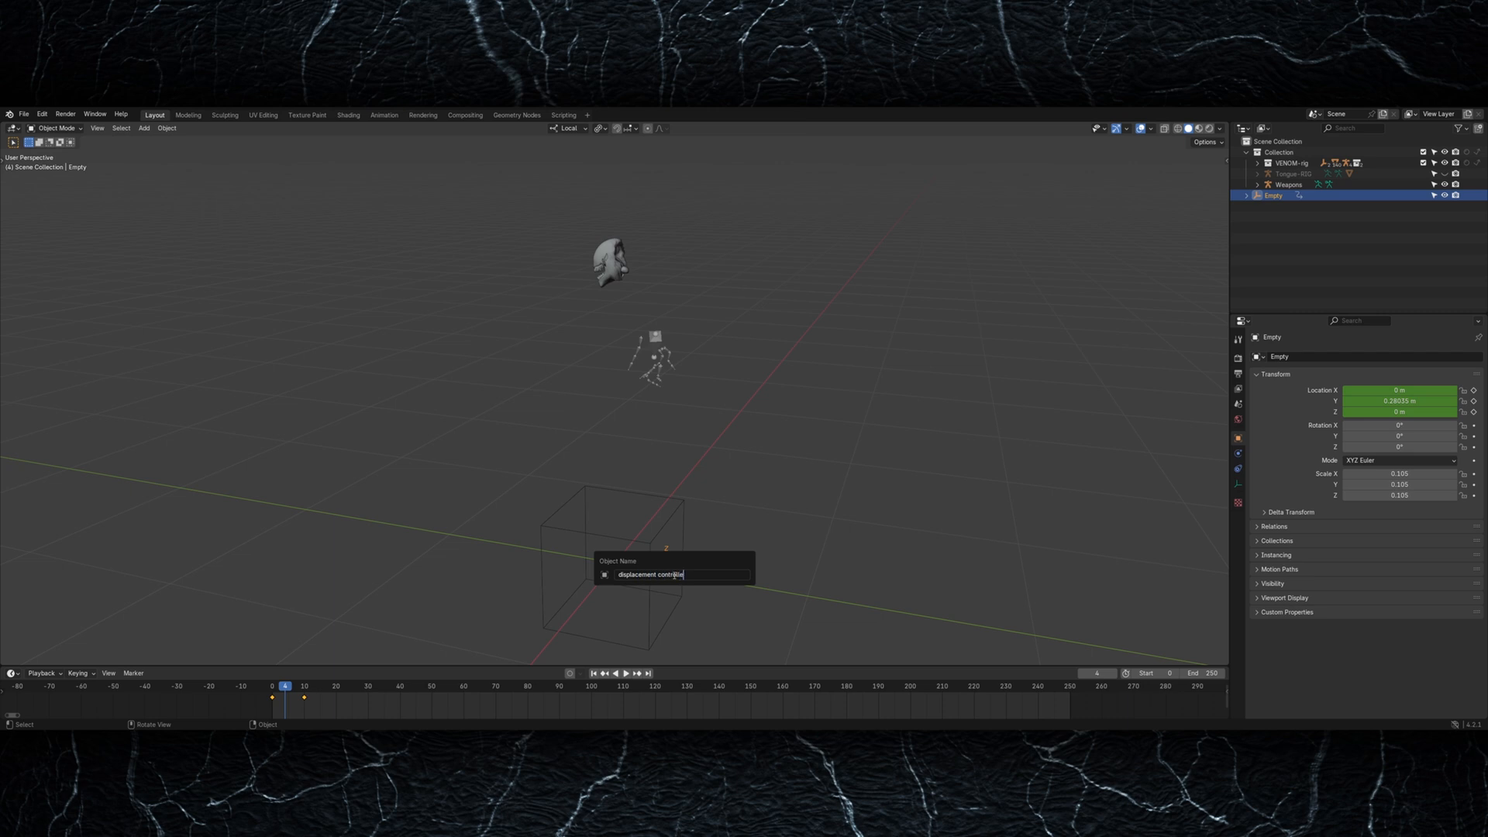
pyautogui.write('r')
pyautogui.press('Return')
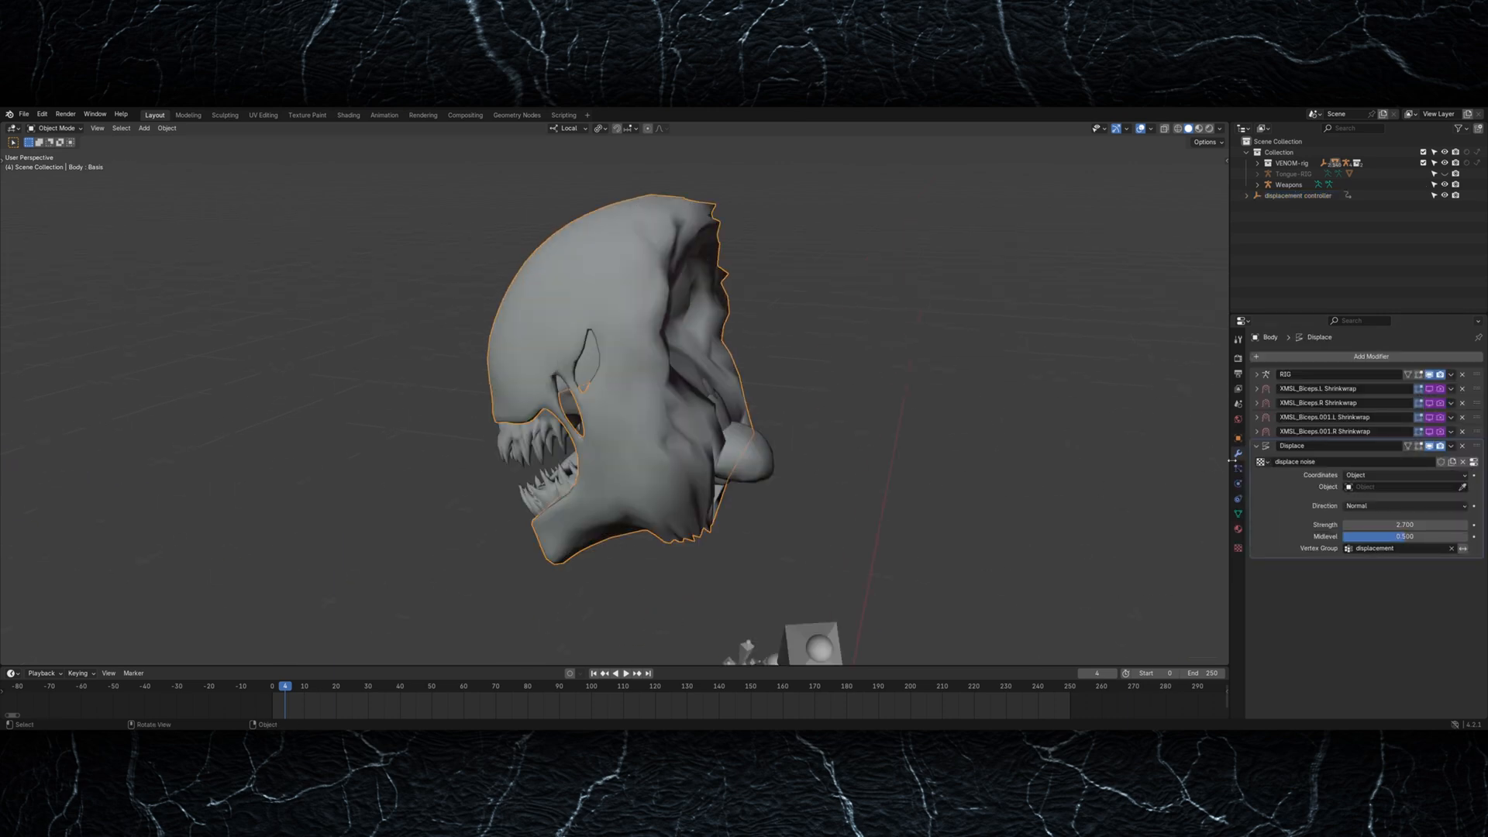
# Step: Assign displacement controller as the coordinate object of the head's Displace modifier and play the animation to check it
pyautogui.click(1394, 486)
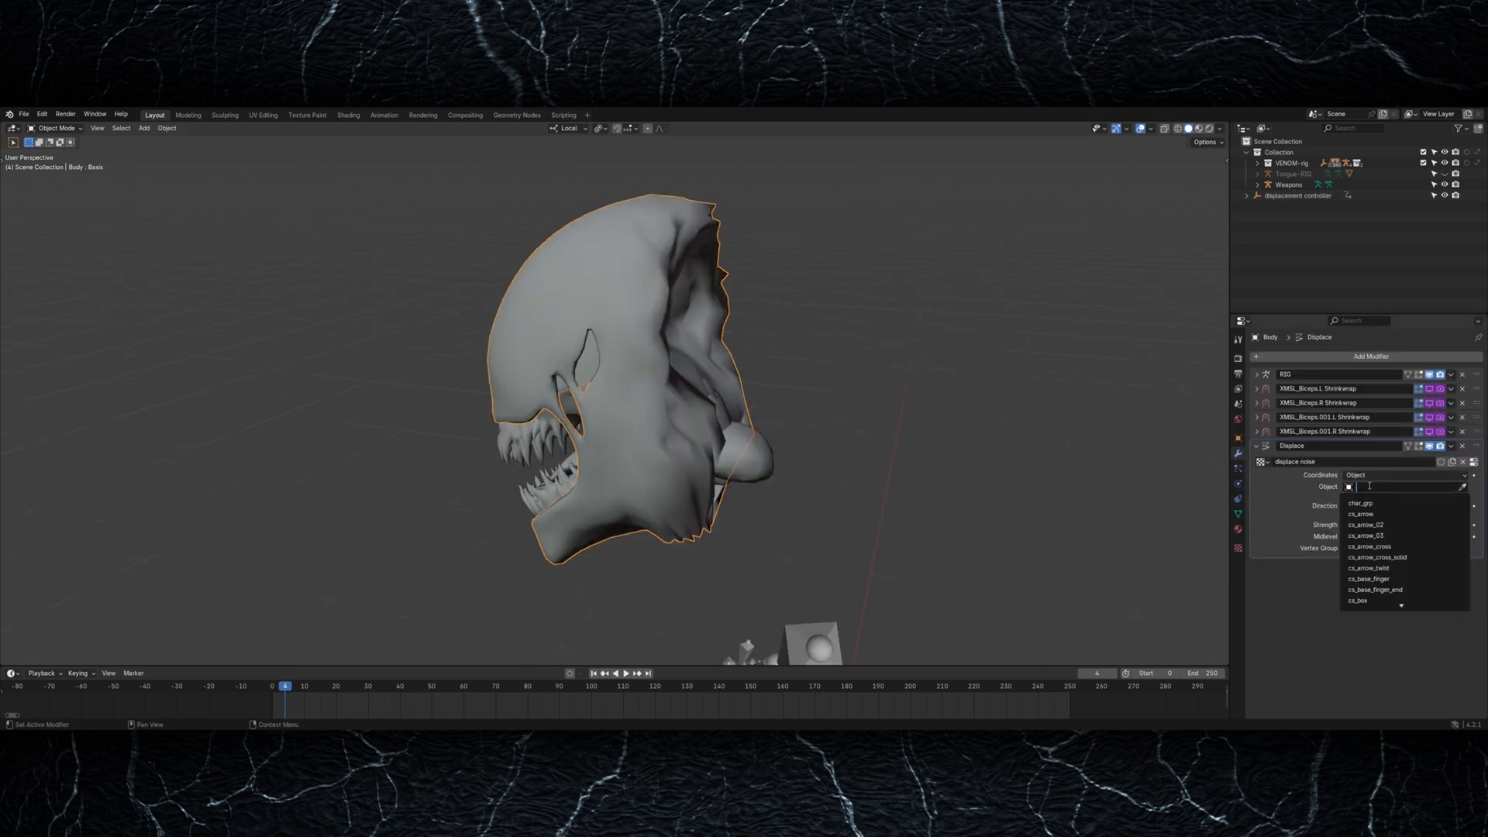
pyautogui.click(1394, 504)
pyautogui.press('space')
pyautogui.keyDown('ctrl'); pyautogui.moveTo(857, 458); pyautogui.dragTo(678, 534, button='middle'); pyautogui.keyUp('ctrl')
pyautogui.press('space')
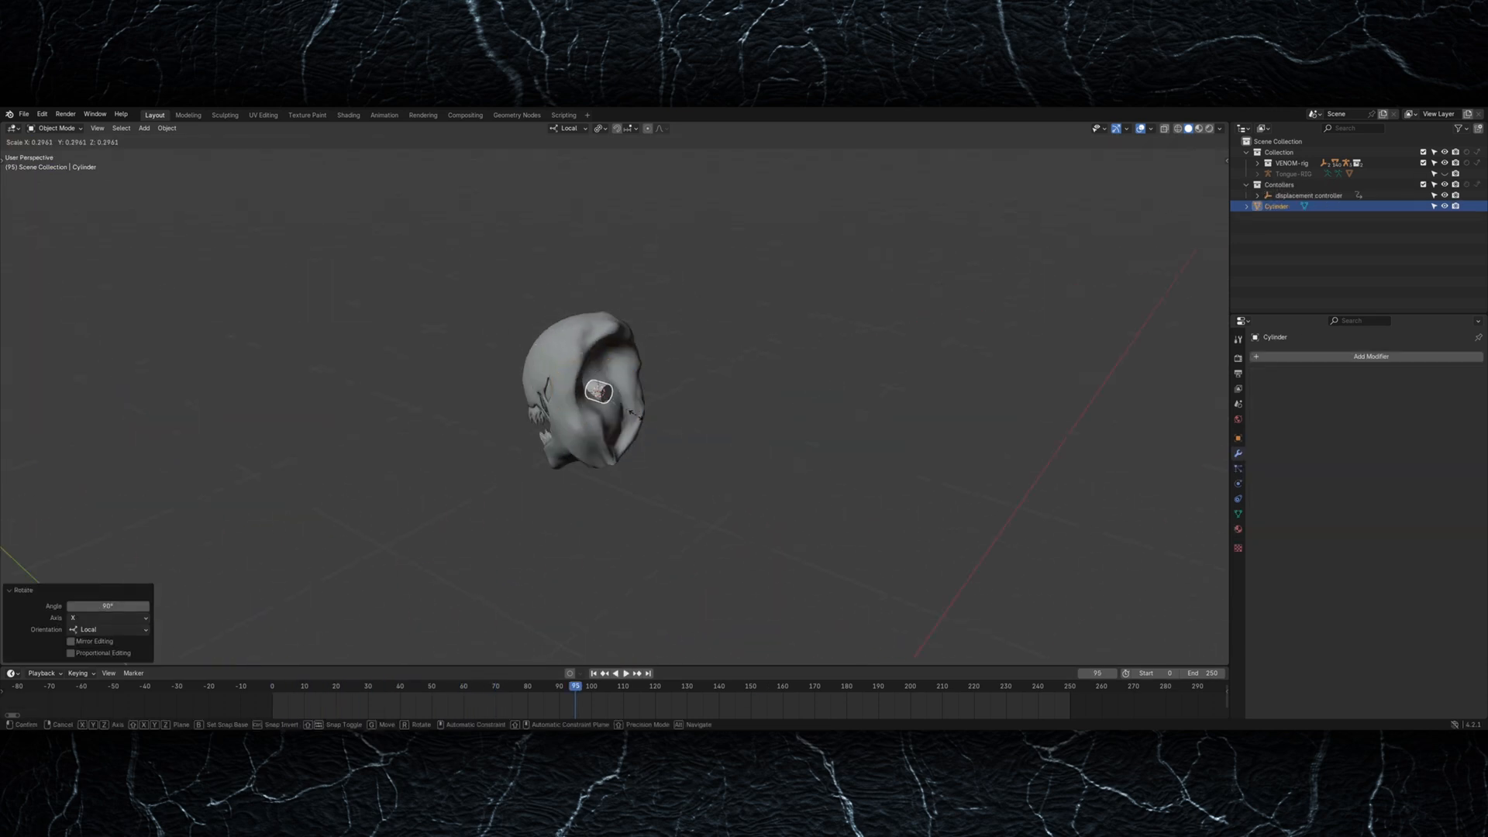
# Step: Scale down the cylinder inside the head and extrude its narrowed end face outward by about 0.53 m
pyautogui.press('s')
pyautogui.click(682, 407)
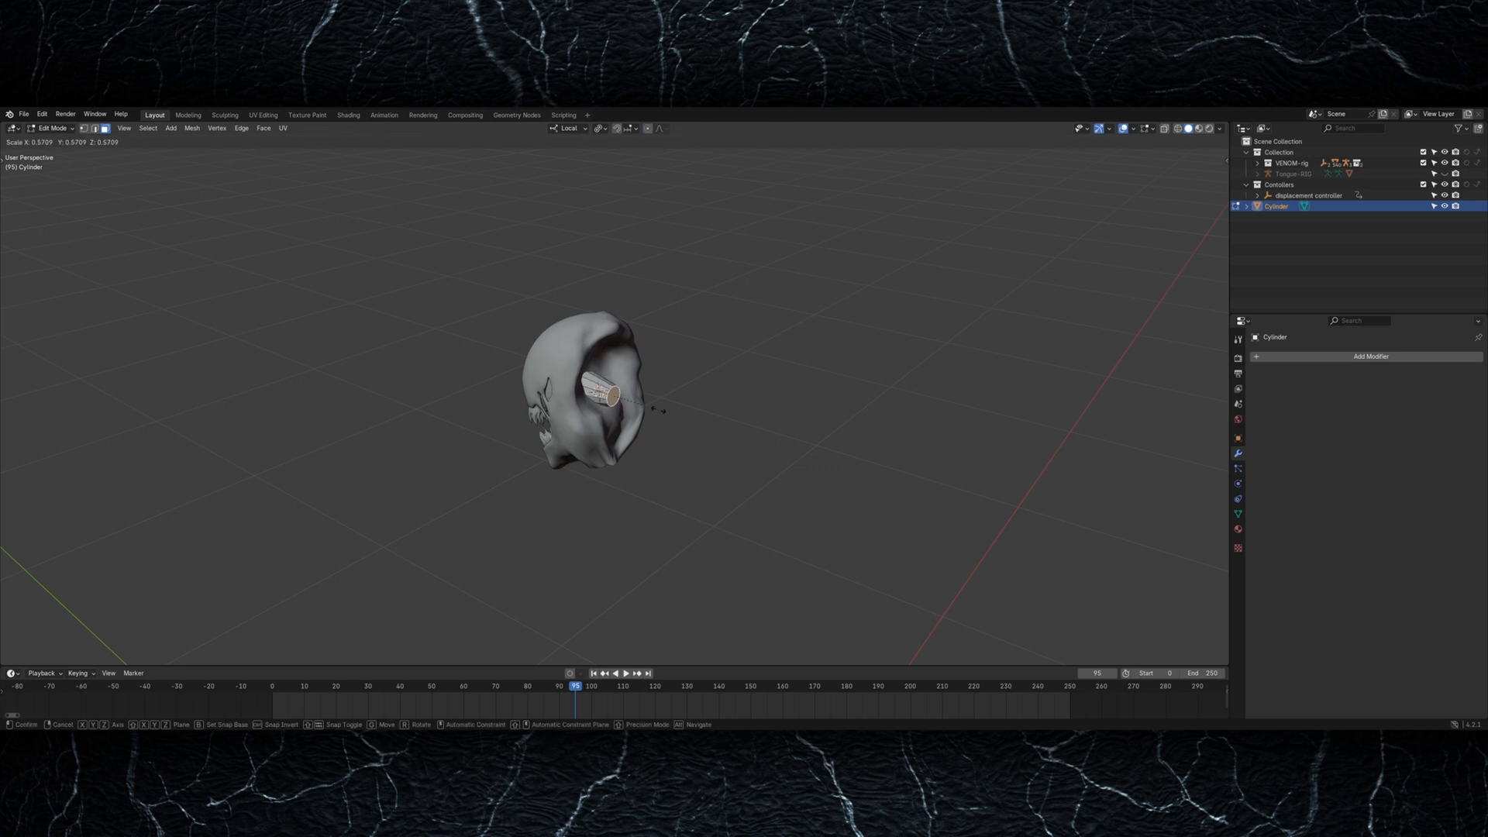
pyautogui.press('e')
pyautogui.click(1122, 515)
# Step: Add 9 loop cuts along the extruded cylinder and give it a level 1 Subdivision modifier
pyautogui.hotkey('ctrl', 'r')
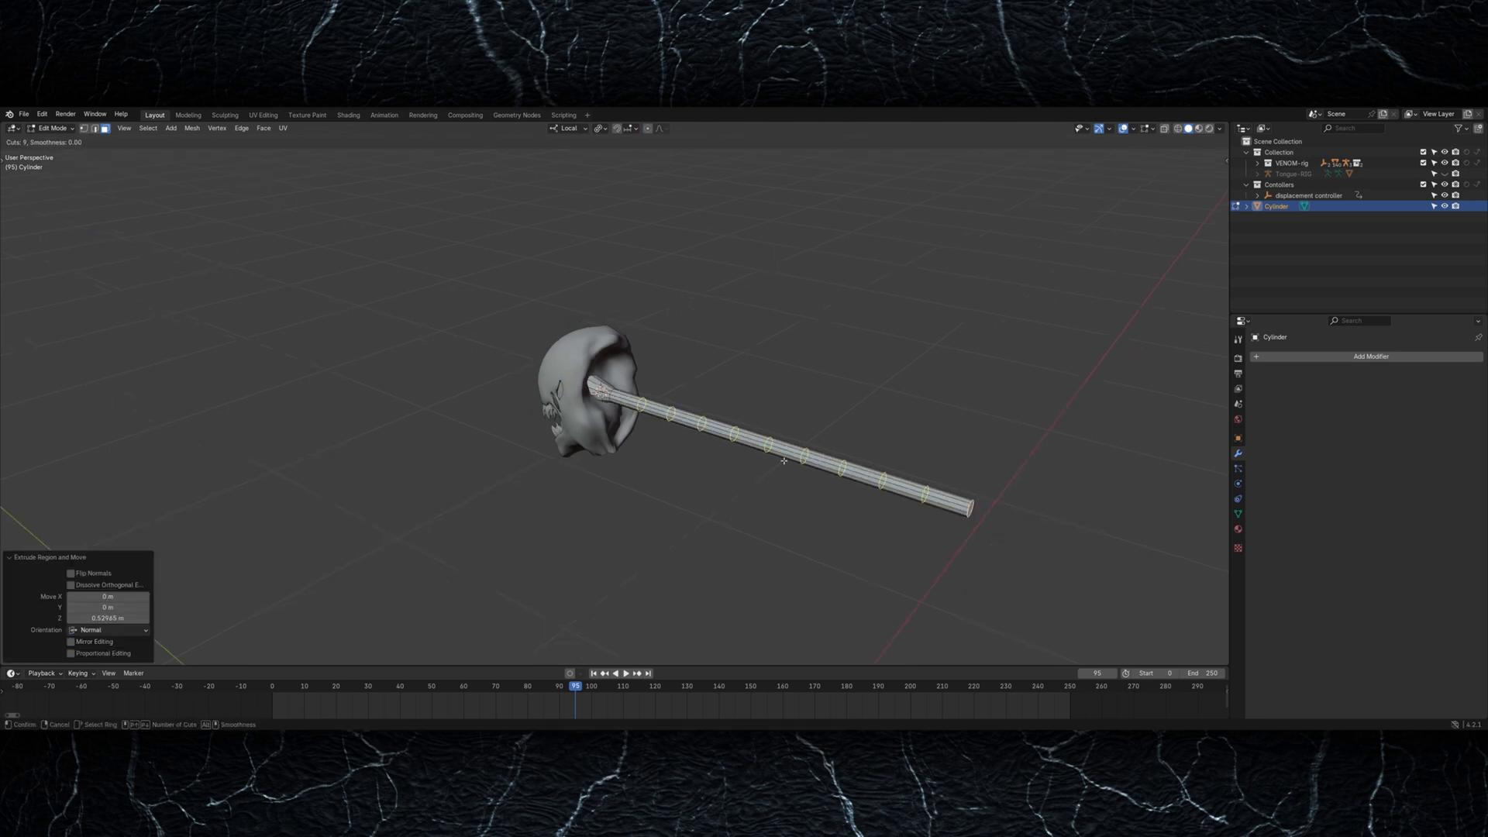
pyautogui.click(784, 460)
pyautogui.press('Tab')
pyautogui.hotkey('ctrl', '1')
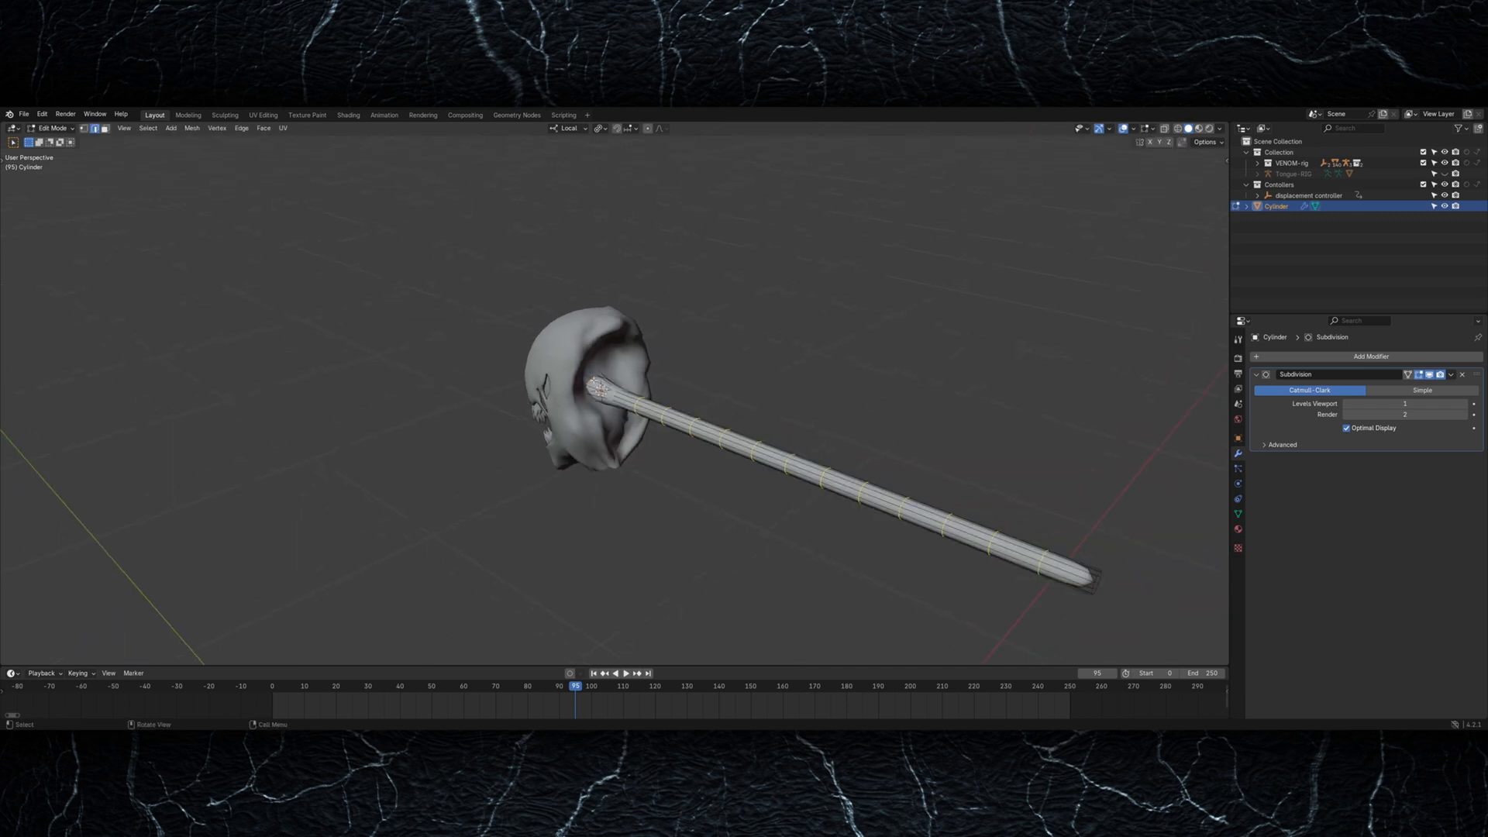
pyautogui.press('Tab')
pyautogui.hotkey('alt', 'z')
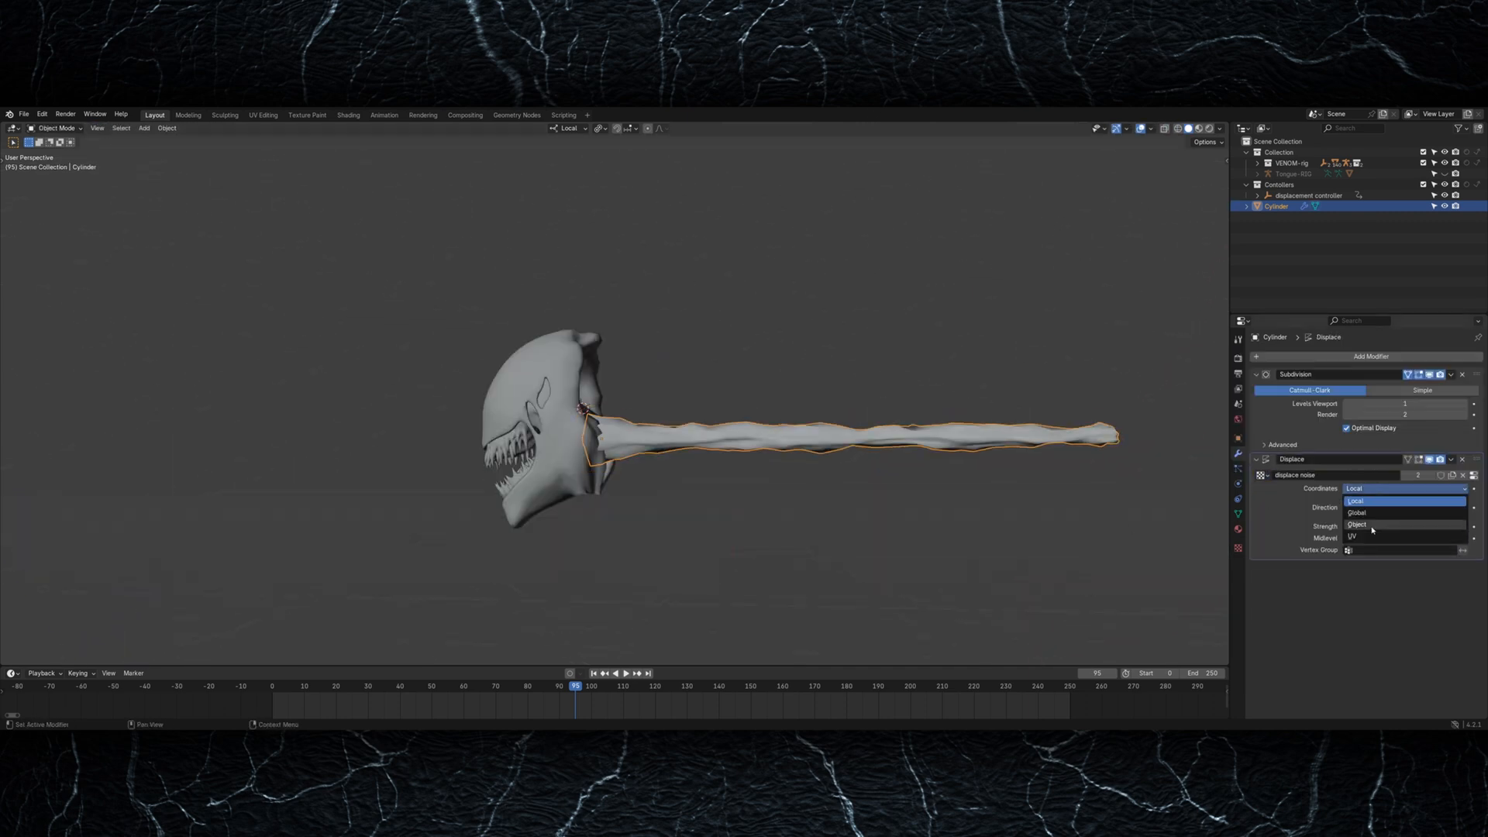
# Step: Set the cylinder's Displace coordinates to Object with displacement controller as the object, and its strength to 1.290
pyautogui.click(1371, 536)
pyautogui.click(1374, 500)
pyautogui.click(1368, 518)
pyautogui.click(1375, 489)
pyautogui.click(1374, 524)
pyautogui.click(1373, 501)
pyautogui.click(1373, 534)
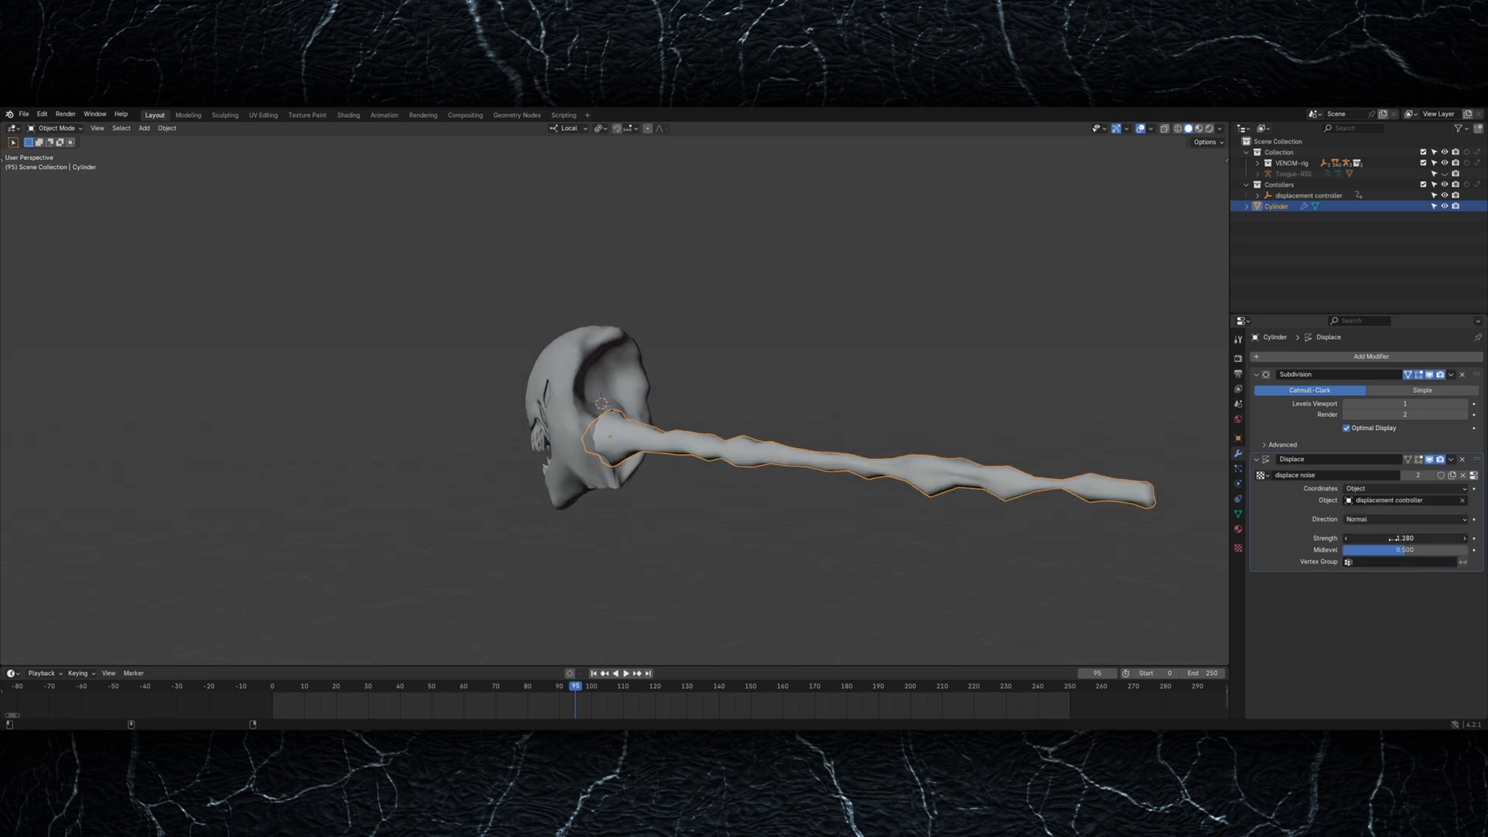
pyautogui.moveTo(1392, 537); pyautogui.dragTo(1404, 538)
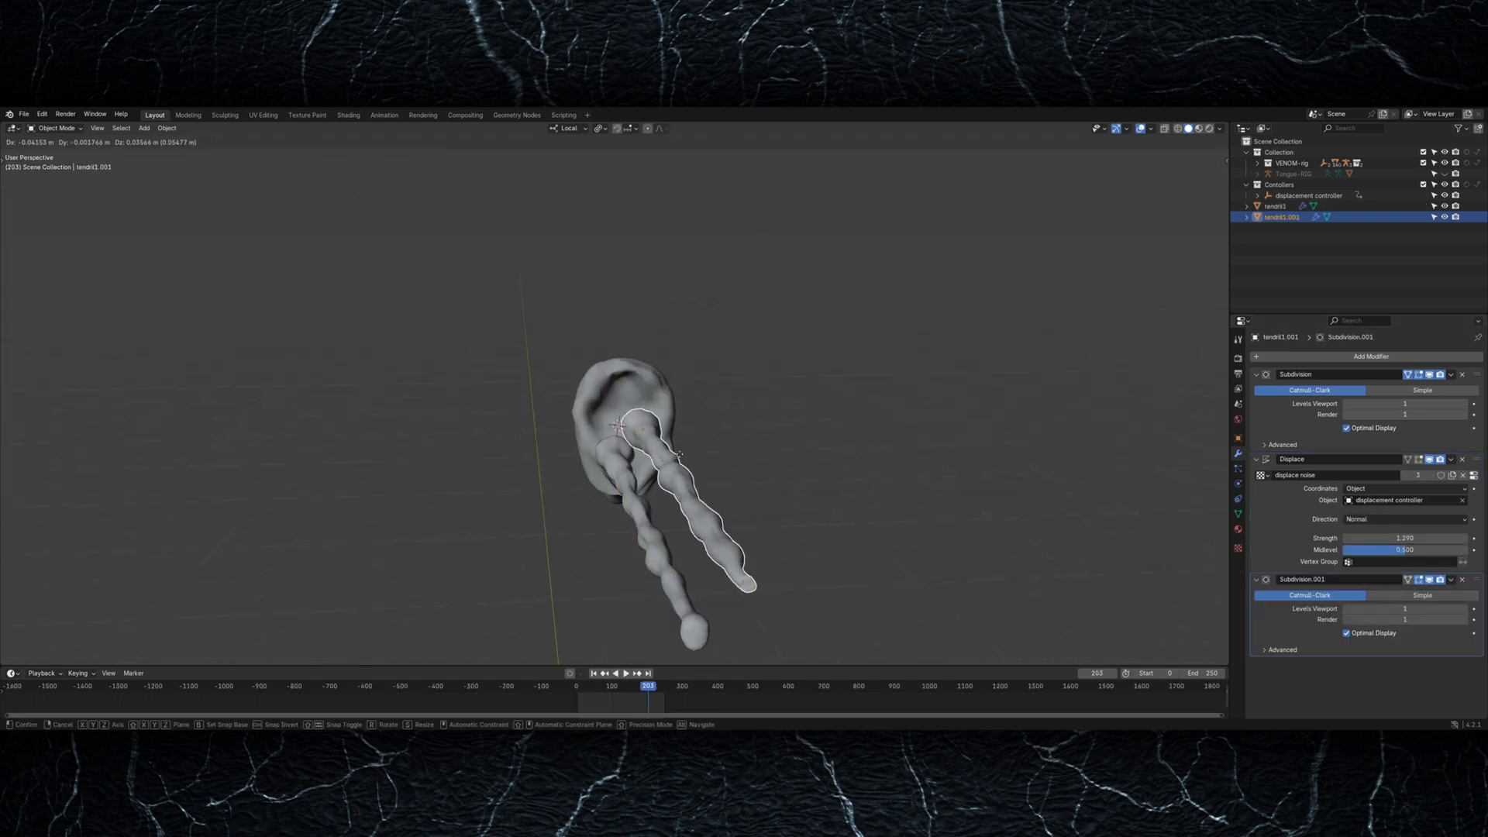
# Step: Place the duplicated tendril beside the first one at the back of the head and preview the animation
pyautogui.click(680, 455)
pyautogui.moveTo(679, 455); pyautogui.dragTo(782, 440, button='middle')
pyautogui.click(896, 444)
pyautogui.press('space')
pyautogui.press('space')
pyautogui.click(659, 431)
pyautogui.moveTo(658, 431); pyautogui.dragTo(799, 453, button='middle')
# Step: Duplicate another tendril within the opening at the back of the head and scale the copies to vary them
pyautogui.hotkey('shift', 'd')
pyautogui.click(668, 424)
pyautogui.press('s')
pyautogui.click(659, 430)
pyautogui.press('s')
pyautogui.click(900, 462)
pyautogui.moveTo(900, 462); pyautogui.dragTo(770, 454, button='middle')
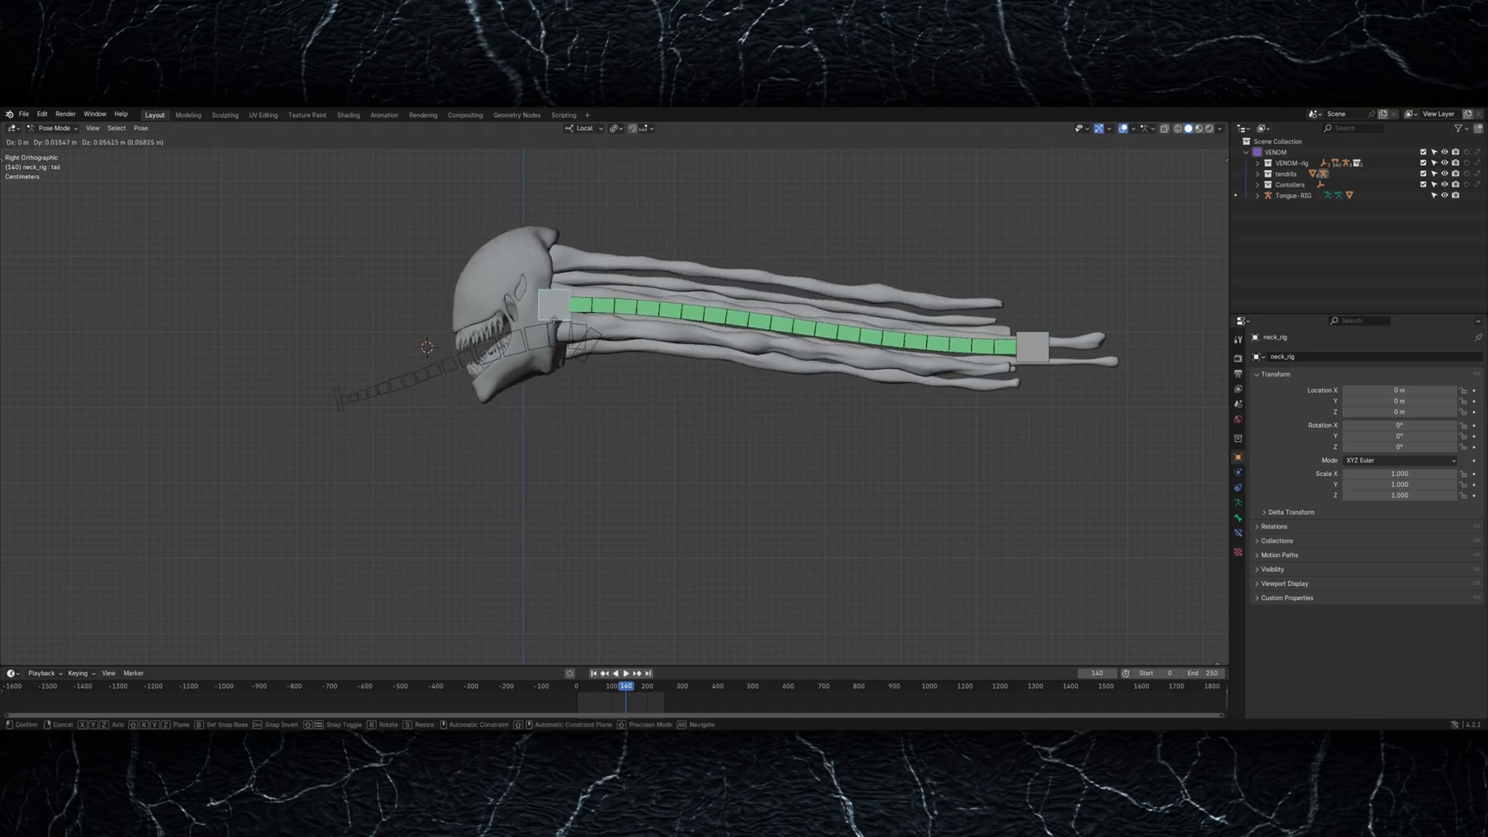
# Step: Pose the neck rig by moving and rotating the bone at the head and moving the bone at the tendrils' far end
pyautogui.click(559, 317)
pyautogui.press('r')
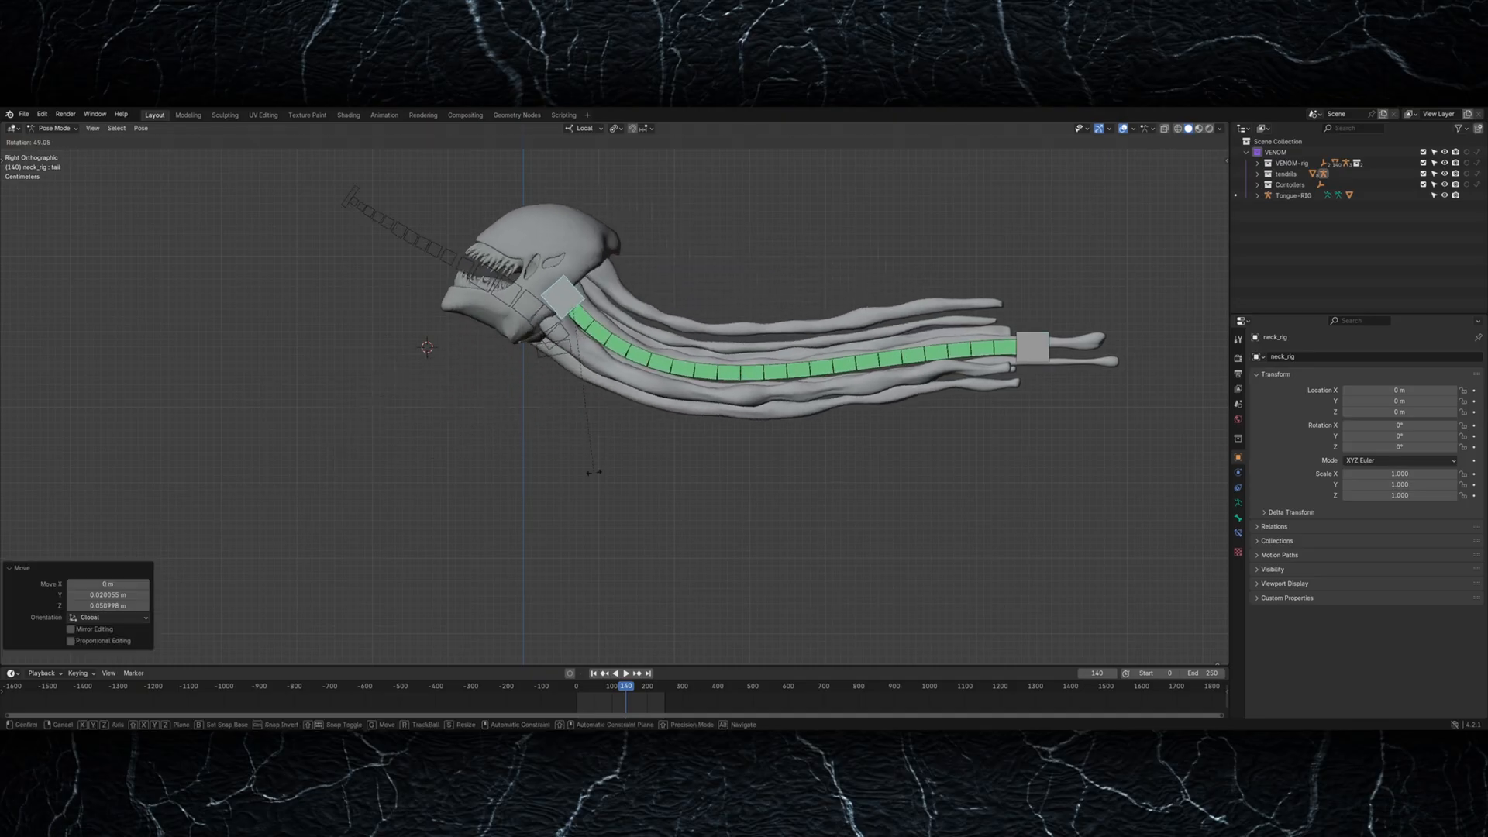
pyautogui.click(658, 413)
pyautogui.click(1028, 359)
pyautogui.press('g')
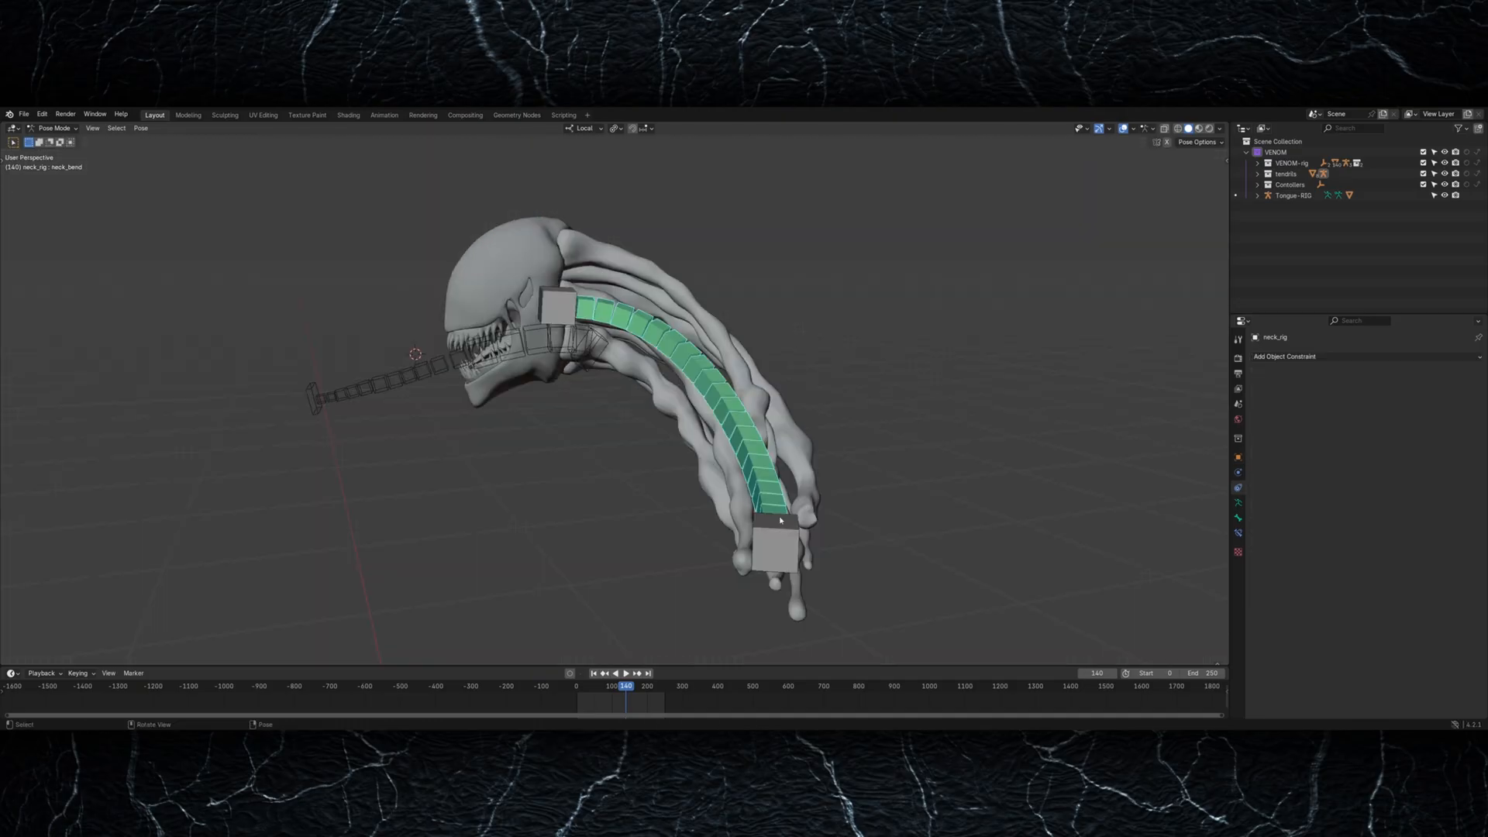
# Step: Examine the neck_bend bone's Bendy Bones settings and its Stretch To constraint
pyautogui.click(1238, 502)
pyautogui.click(1237, 517)
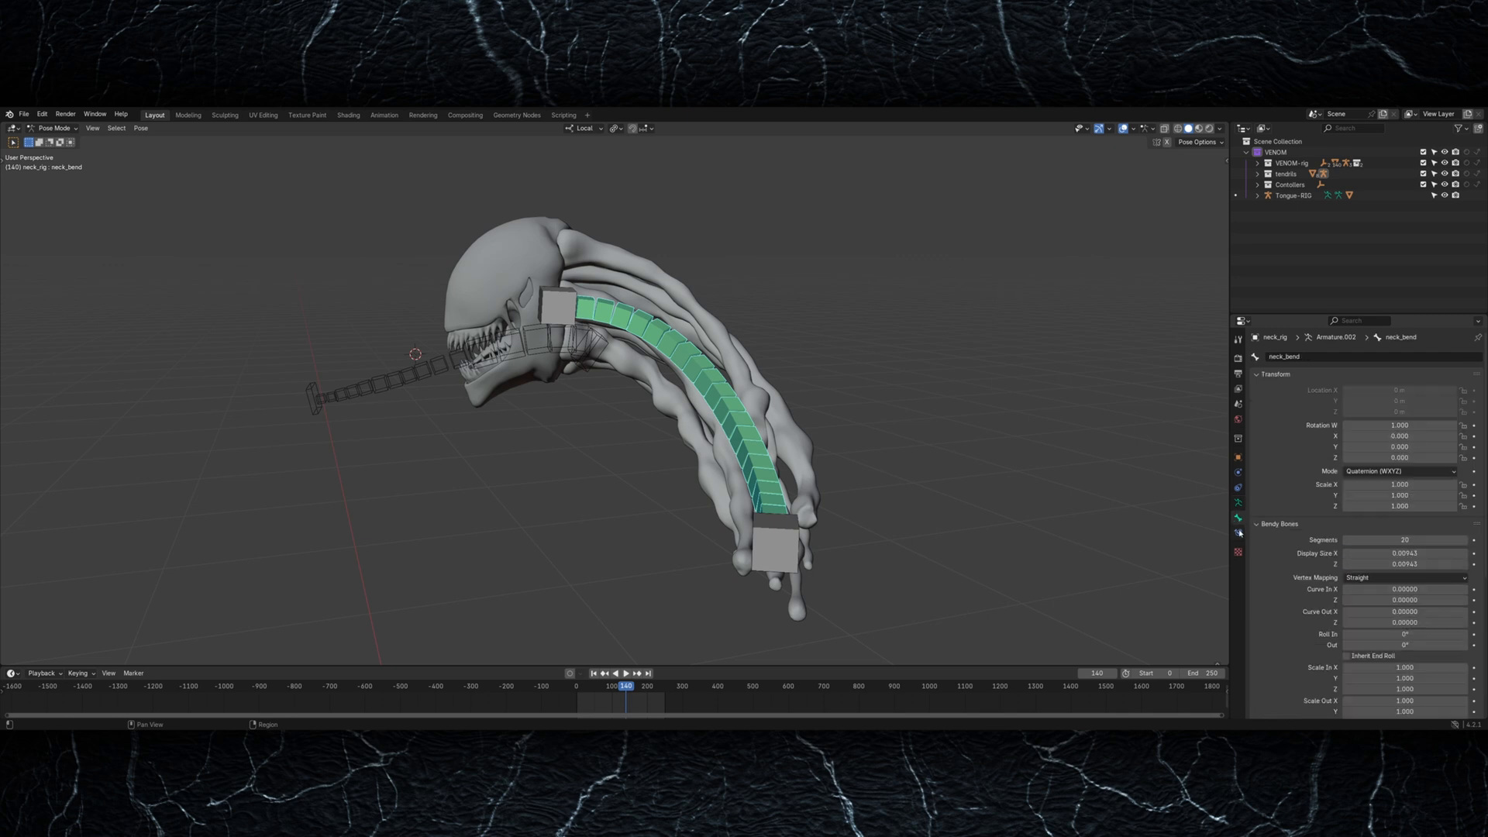
pyautogui.click(1238, 533)
pyautogui.moveTo(955, 512); pyautogui.dragTo(994, 502, button='middle')
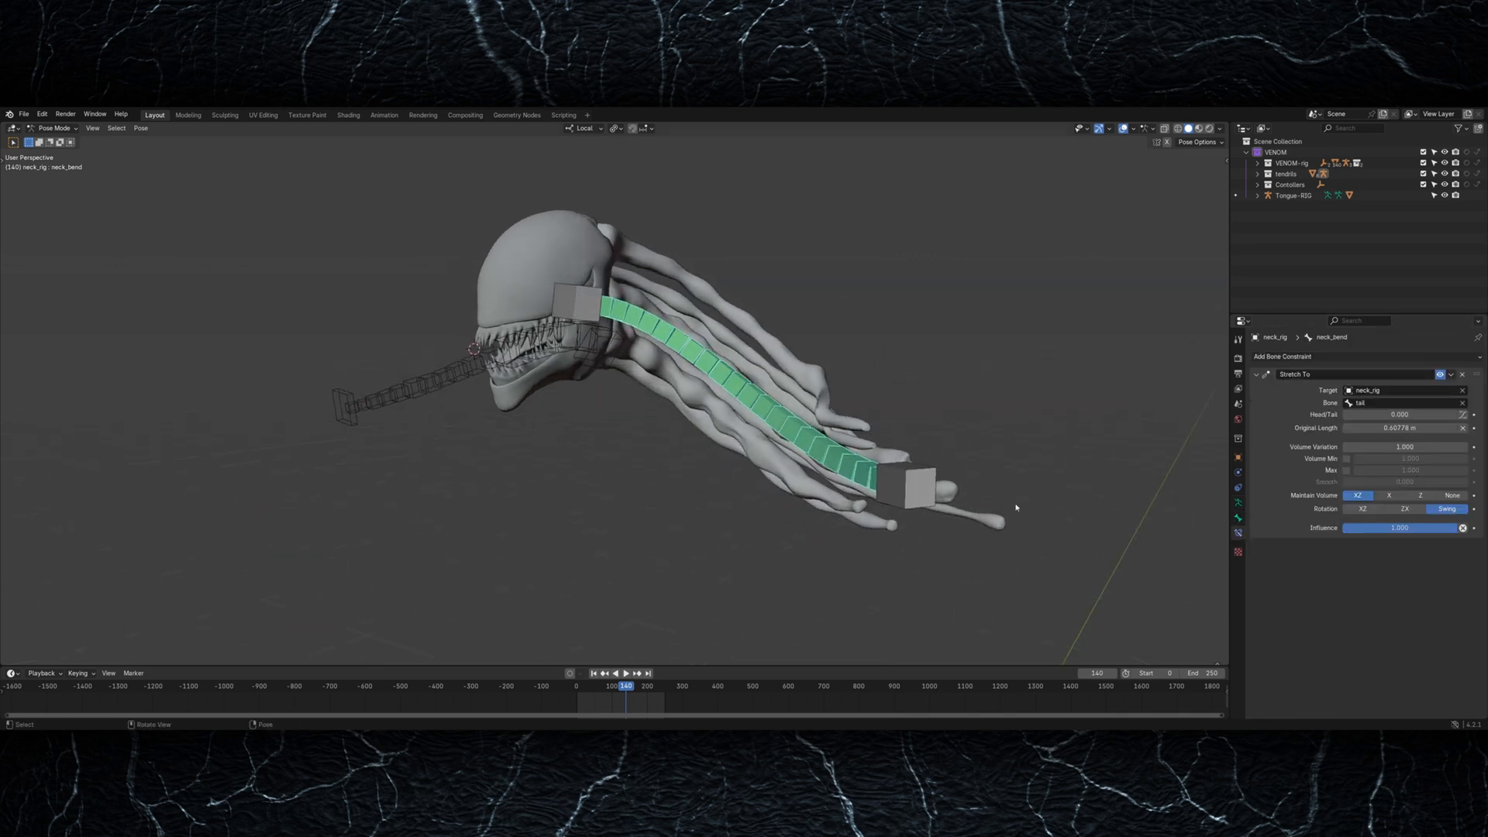
# Step: Rotate the neck rig's tail bone at the head freely with Trackball rotation
pyautogui.click(916, 491)
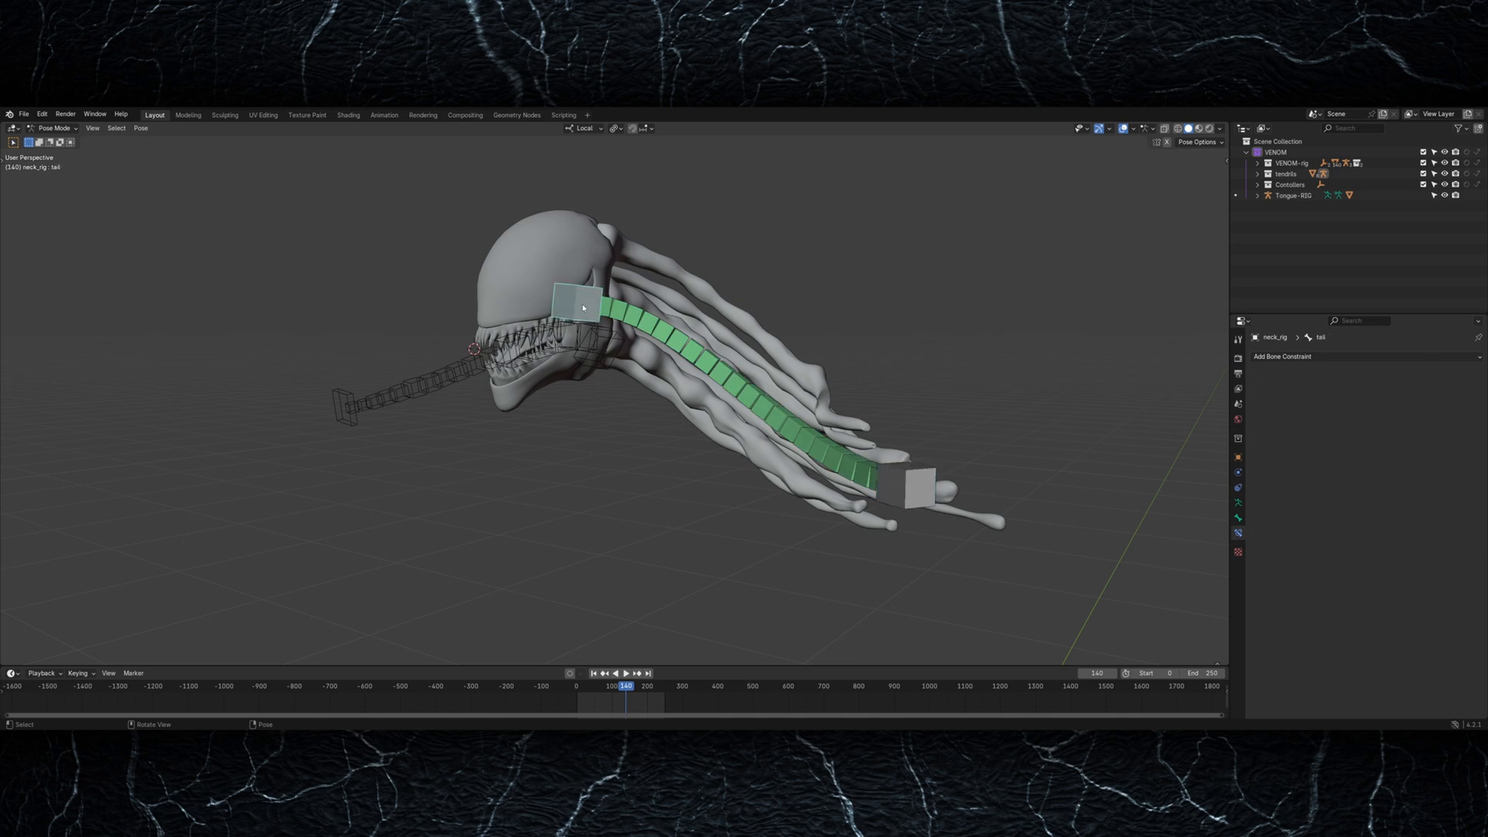
pyautogui.press('r')
pyautogui.press('r')
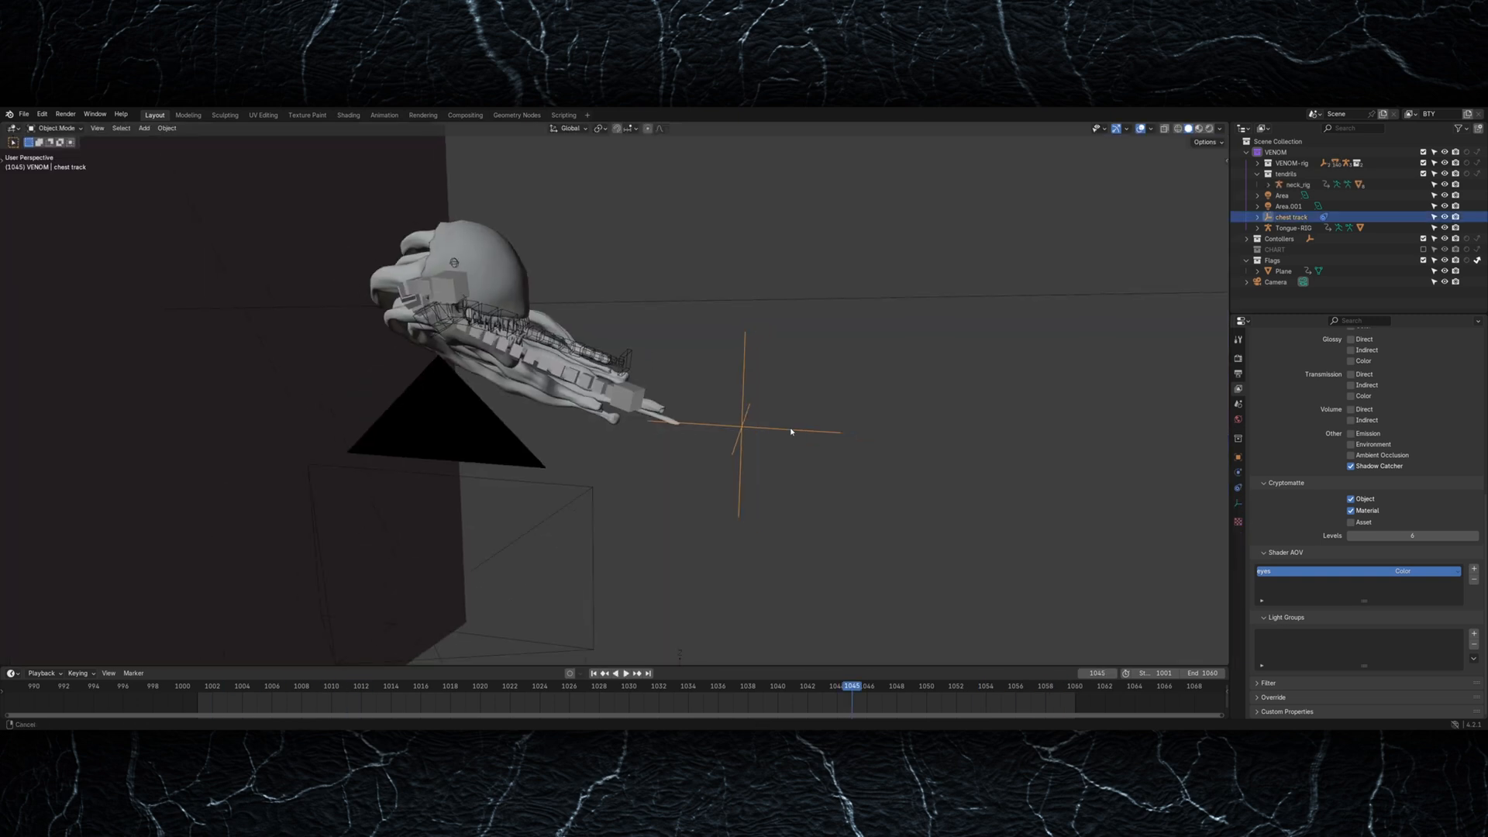
# Step: Move the chest track empty near the tendrils' end and check how the neck rig follows along the timeline
pyautogui.press('g')
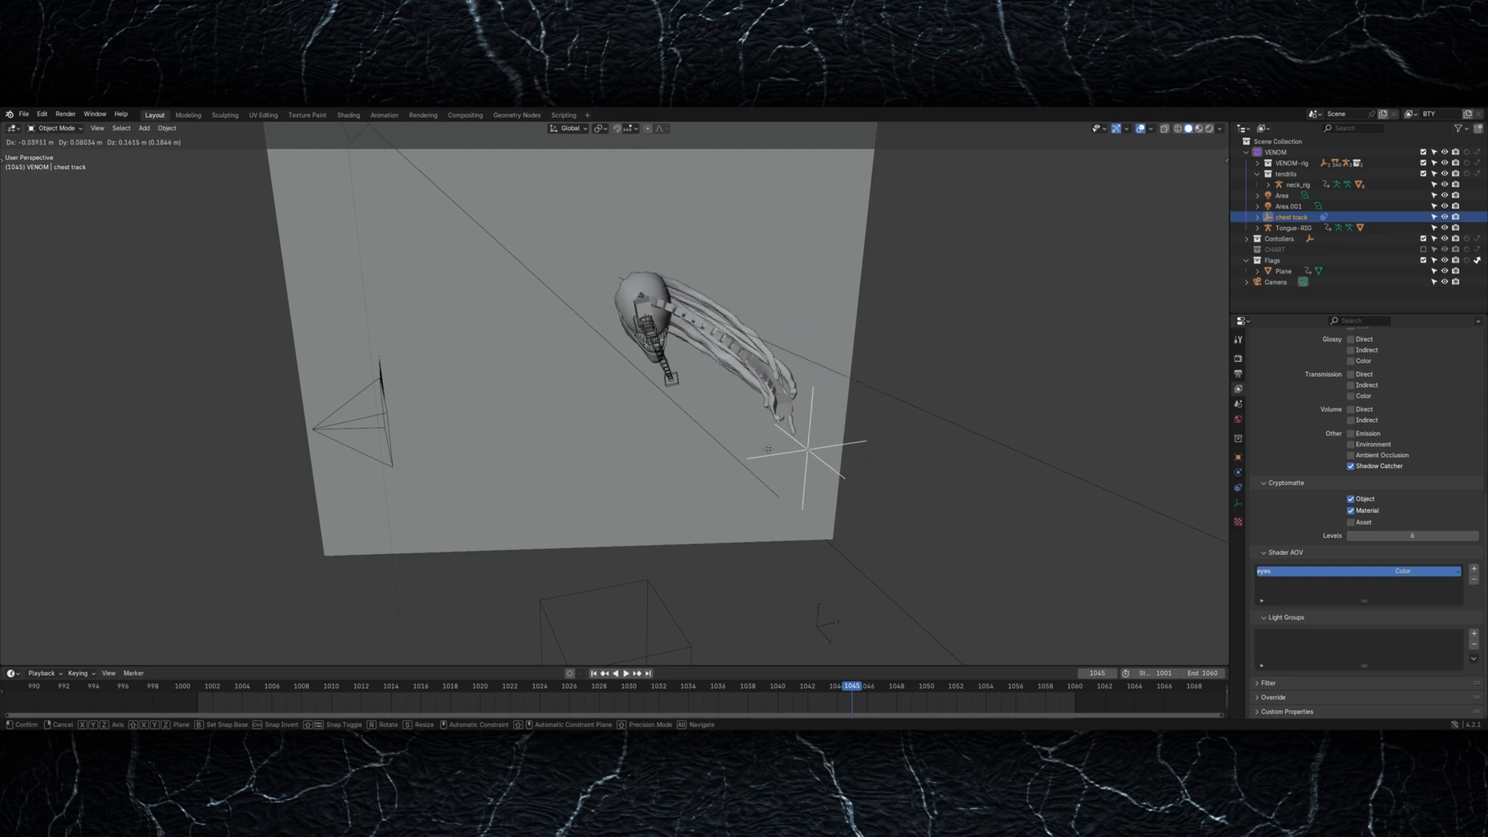
pyautogui.click(727, 423)
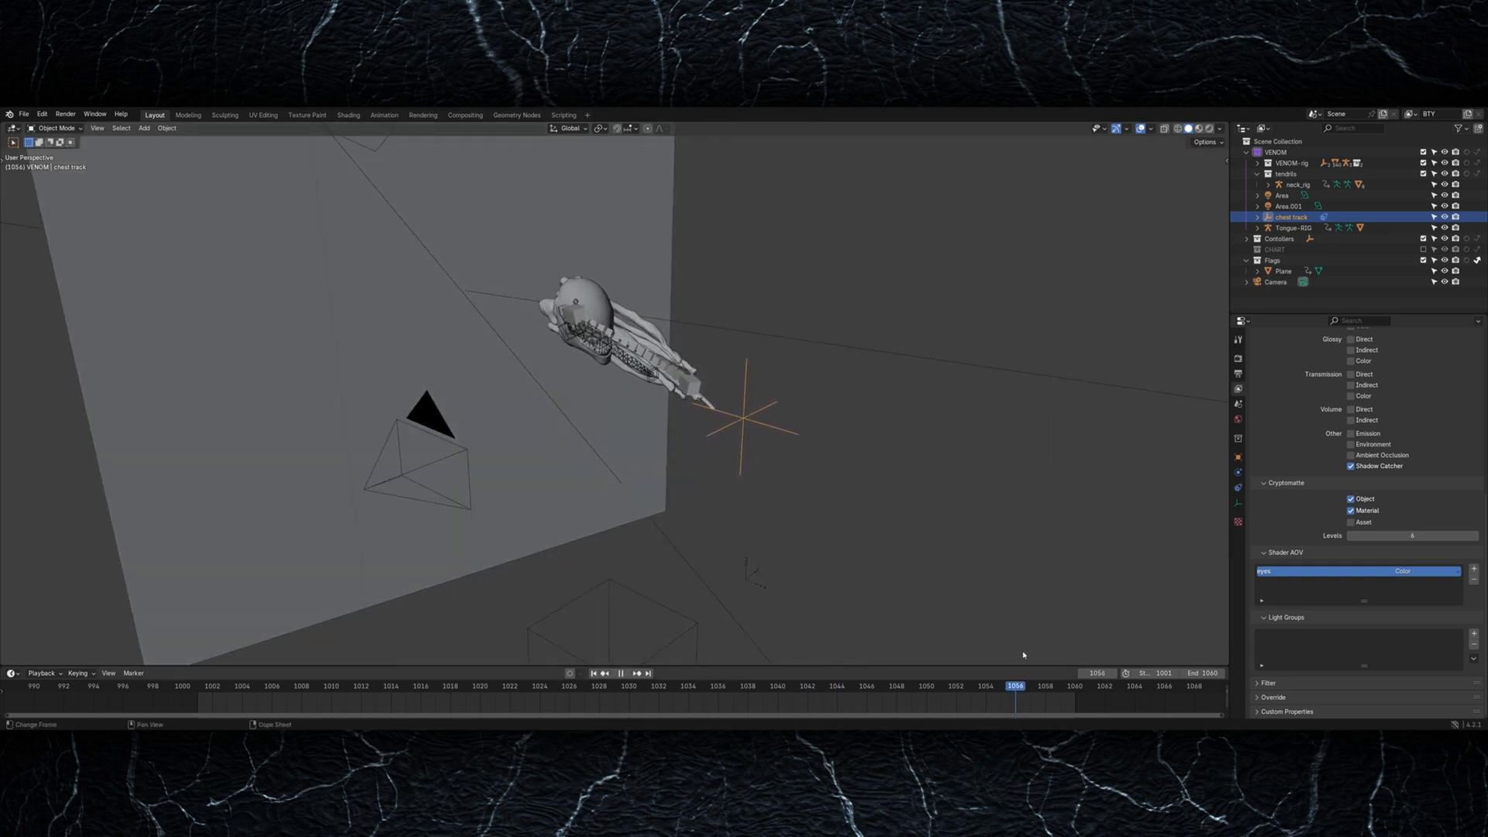
pyautogui.moveTo(387, 663); pyautogui.dragTo(378, 663)
pyautogui.moveTo(554, 577); pyautogui.dragTo(610, 545, button='middle')
# Step: From the camera view, adjust the Noise modifier's strength on the tail bone's X Location curve
pyautogui.press('KP_0')
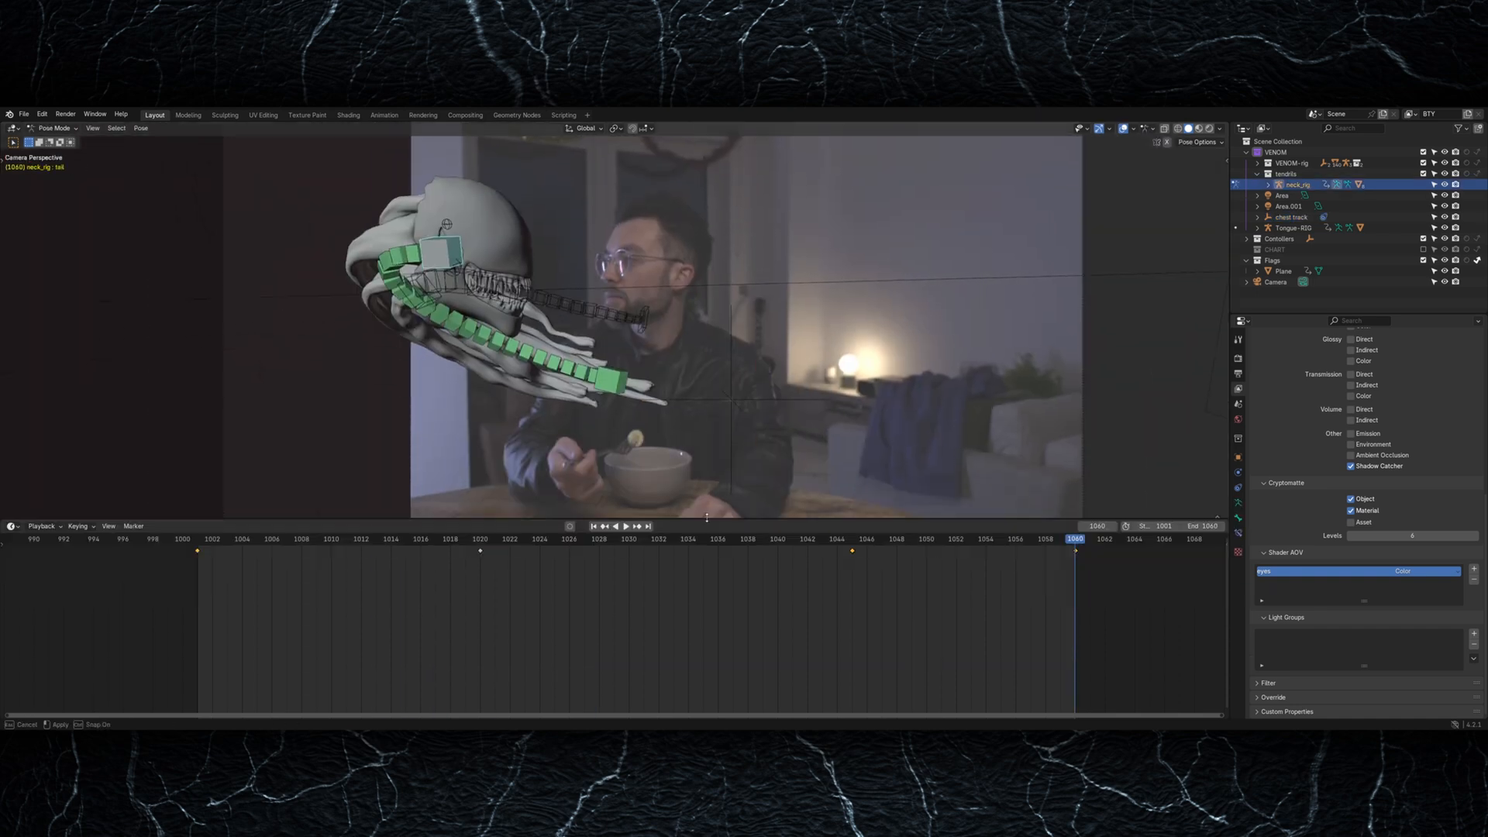
pyautogui.moveTo(548, 598); pyautogui.dragTo(470, 635, button='middle')
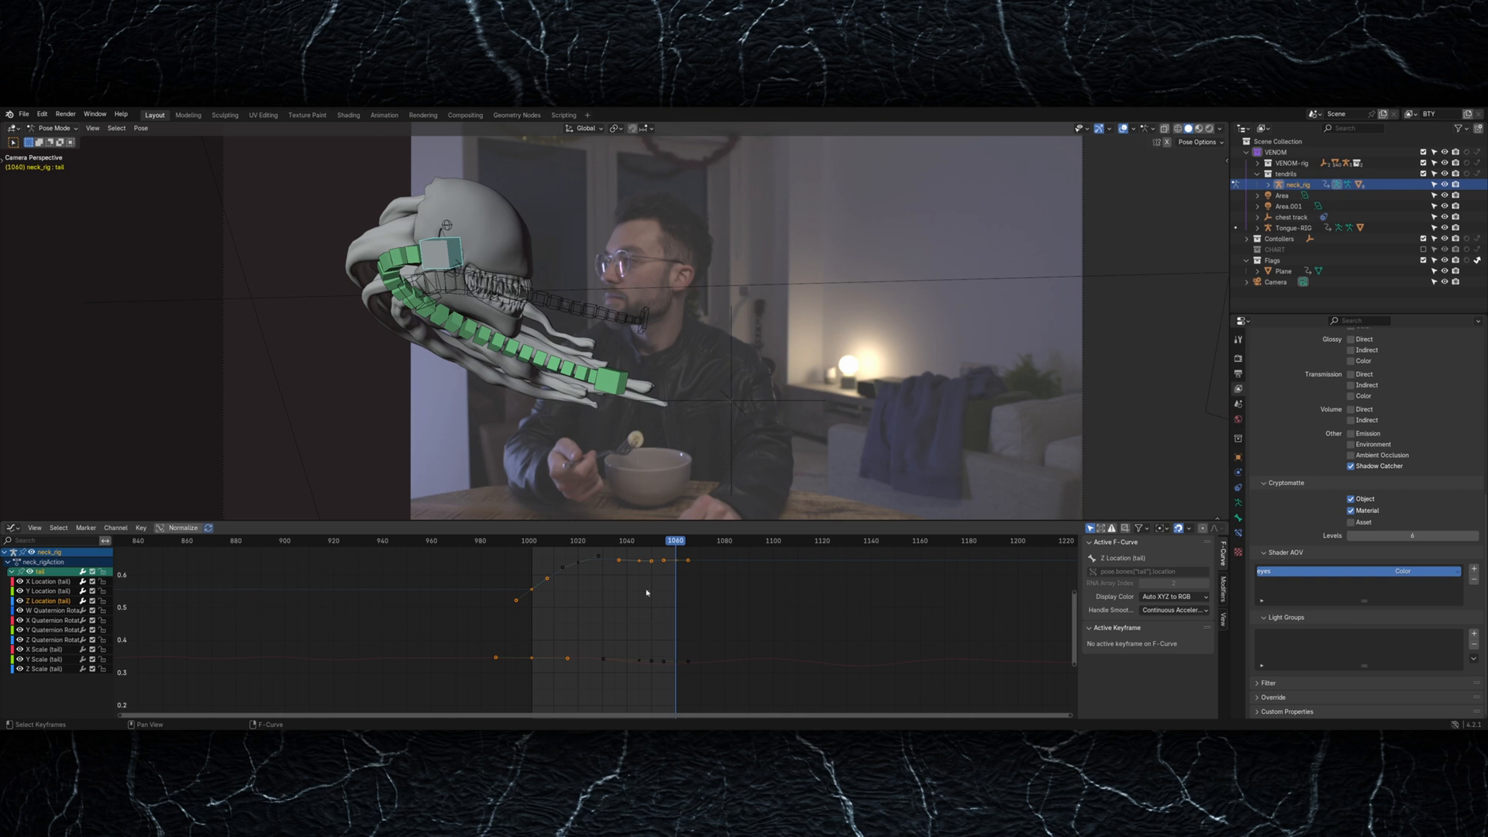
pyautogui.click(1224, 588)
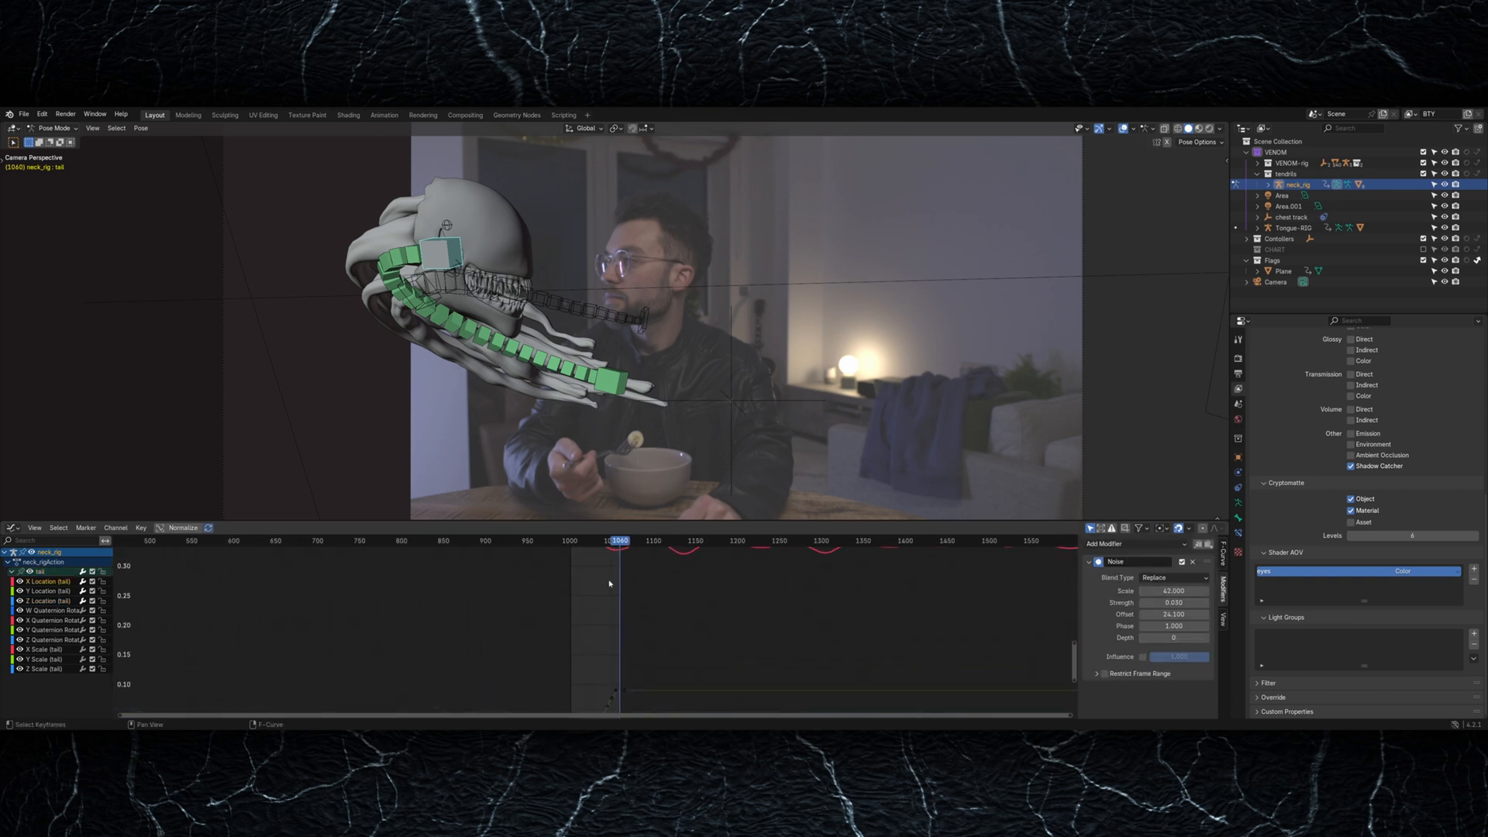
pyautogui.moveTo(606, 638); pyautogui.dragTo(599, 659, button='middle')
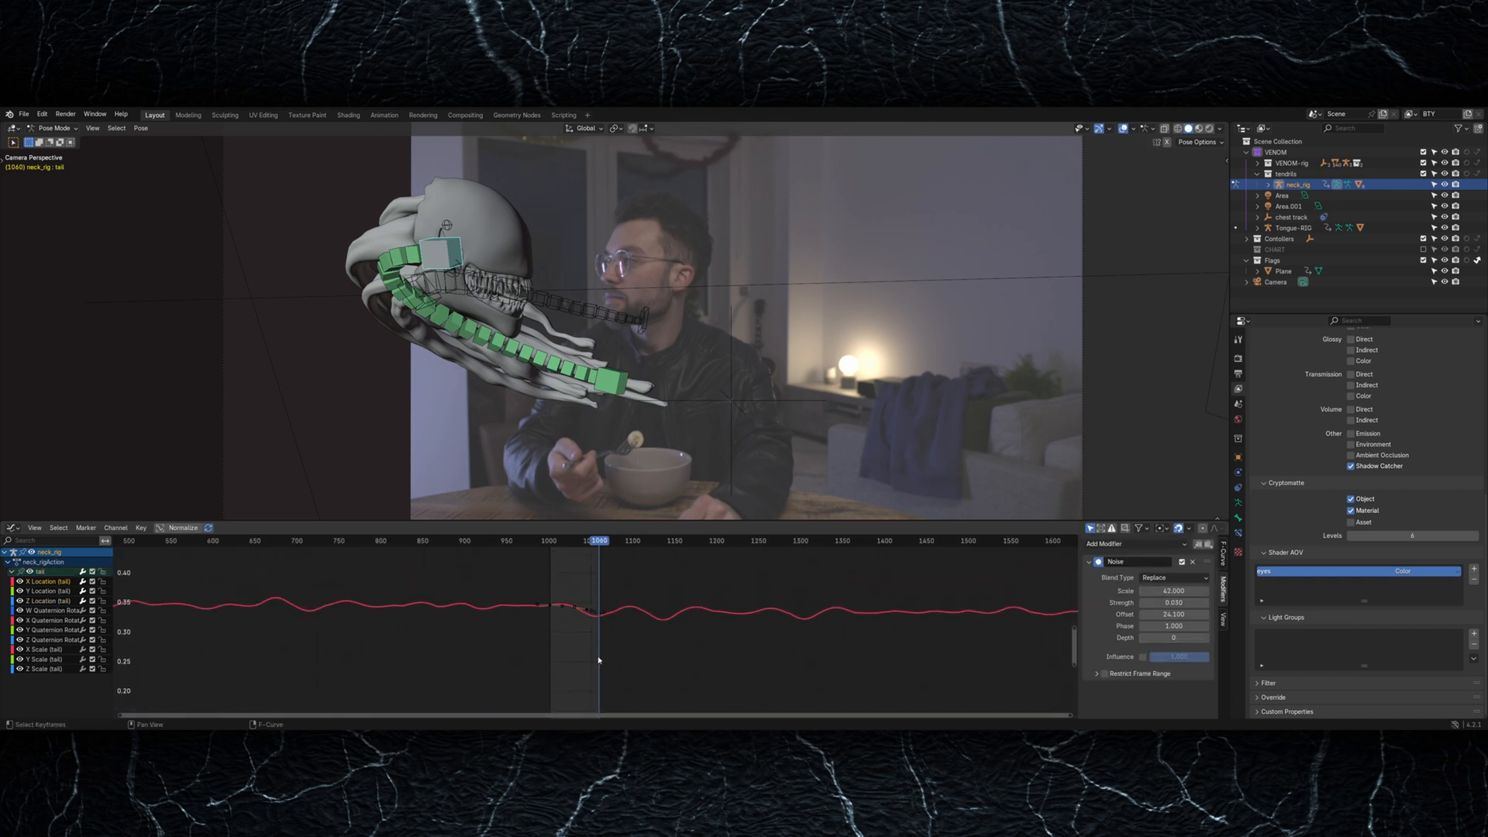
pyautogui.moveTo(1166, 602); pyautogui.dragTo(1206, 609)
pyautogui.scroll(-3, 1455, 571)
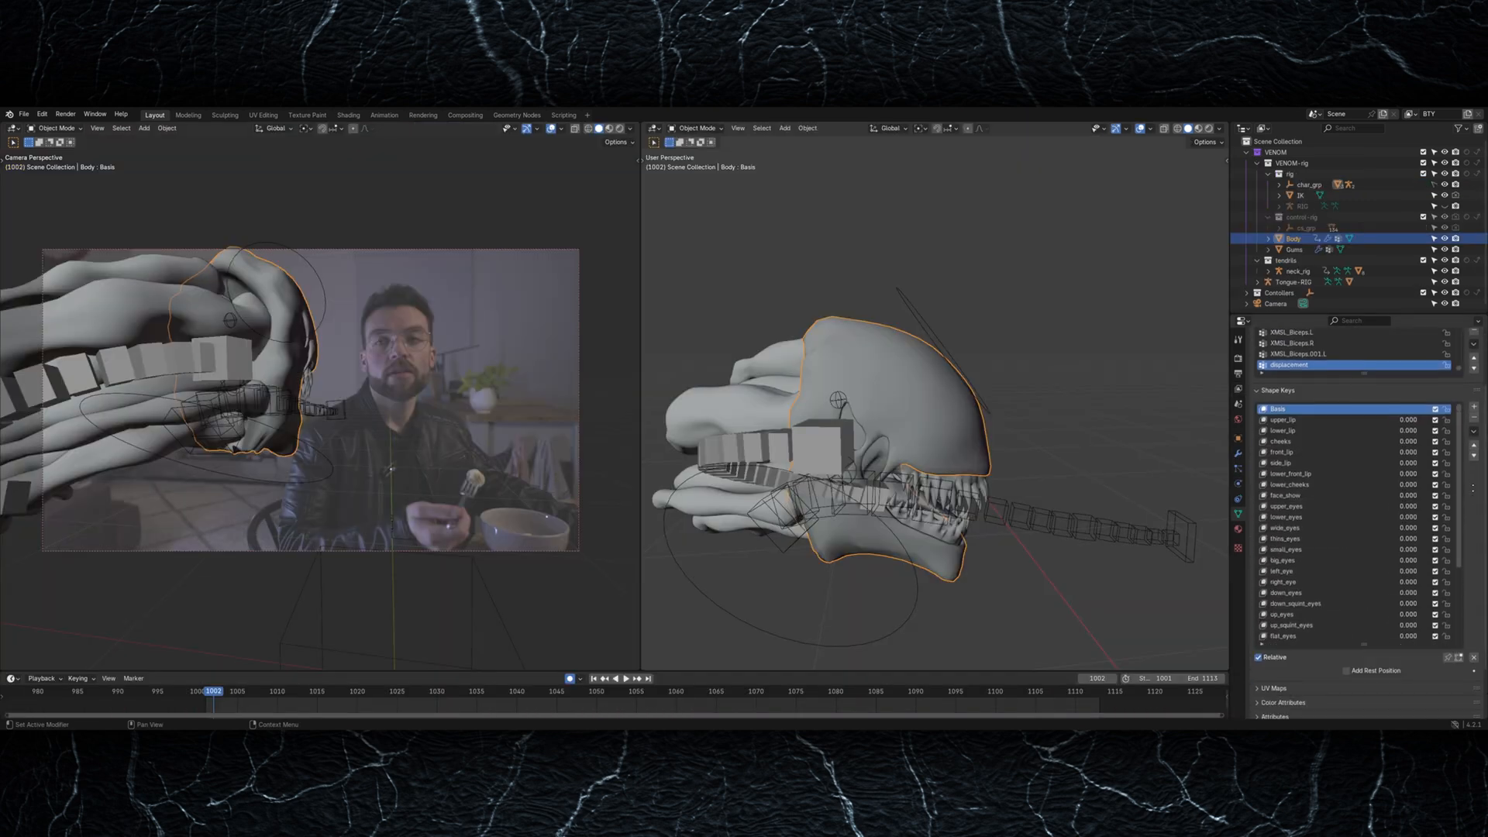
# Step: Keyframe the body's upper_lip and lower_lip shape keys between frames 1005 and 1019, raising upper_lip to 0.330, and play back the mouth motion
pyautogui.click(1311, 419)
pyautogui.moveTo(1046, 500); pyautogui.dragTo(988, 492, button='middle')
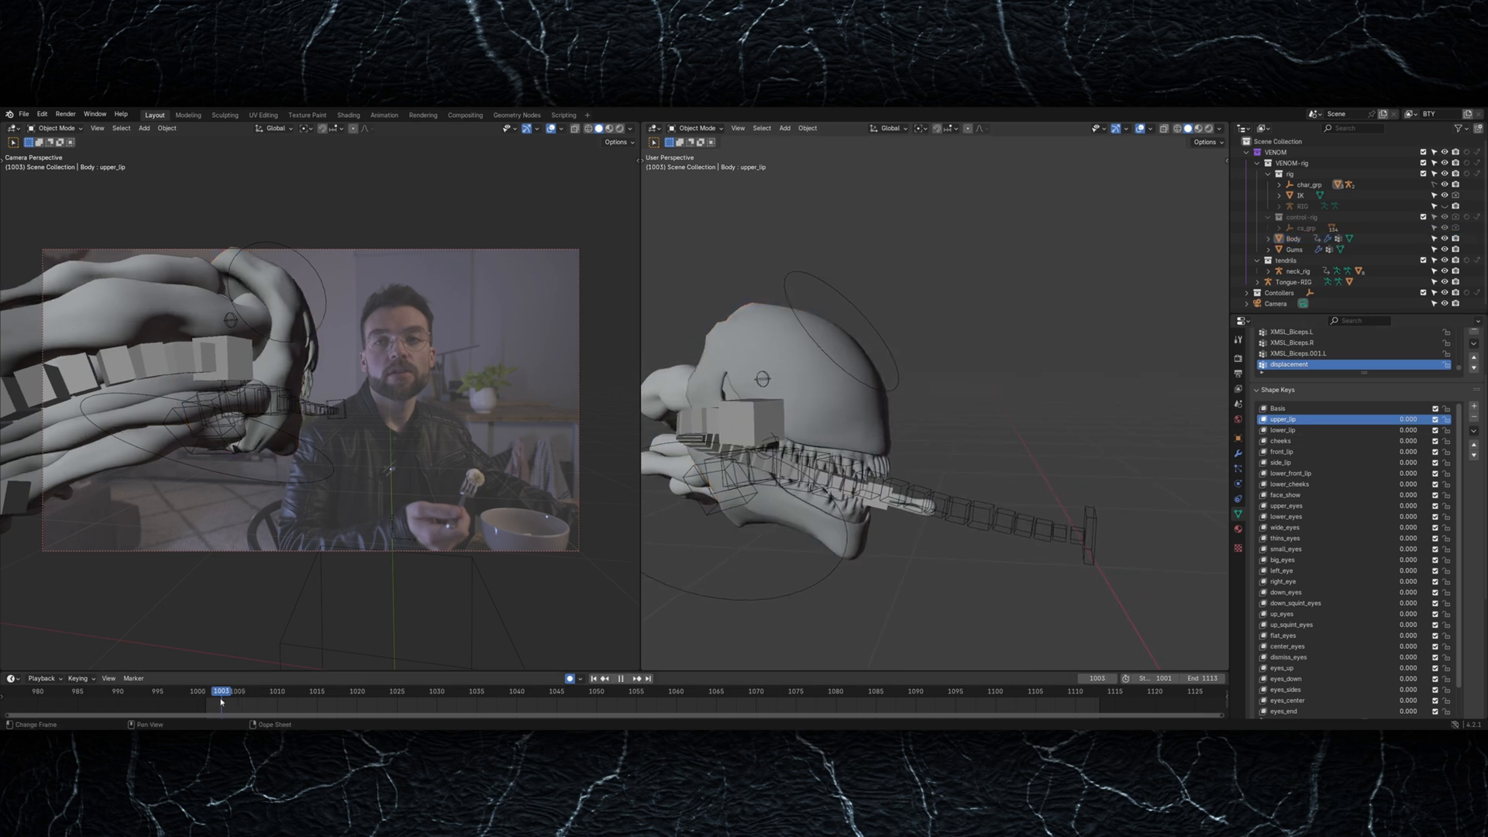
pyautogui.moveTo(218, 701); pyautogui.dragTo(341, 701)
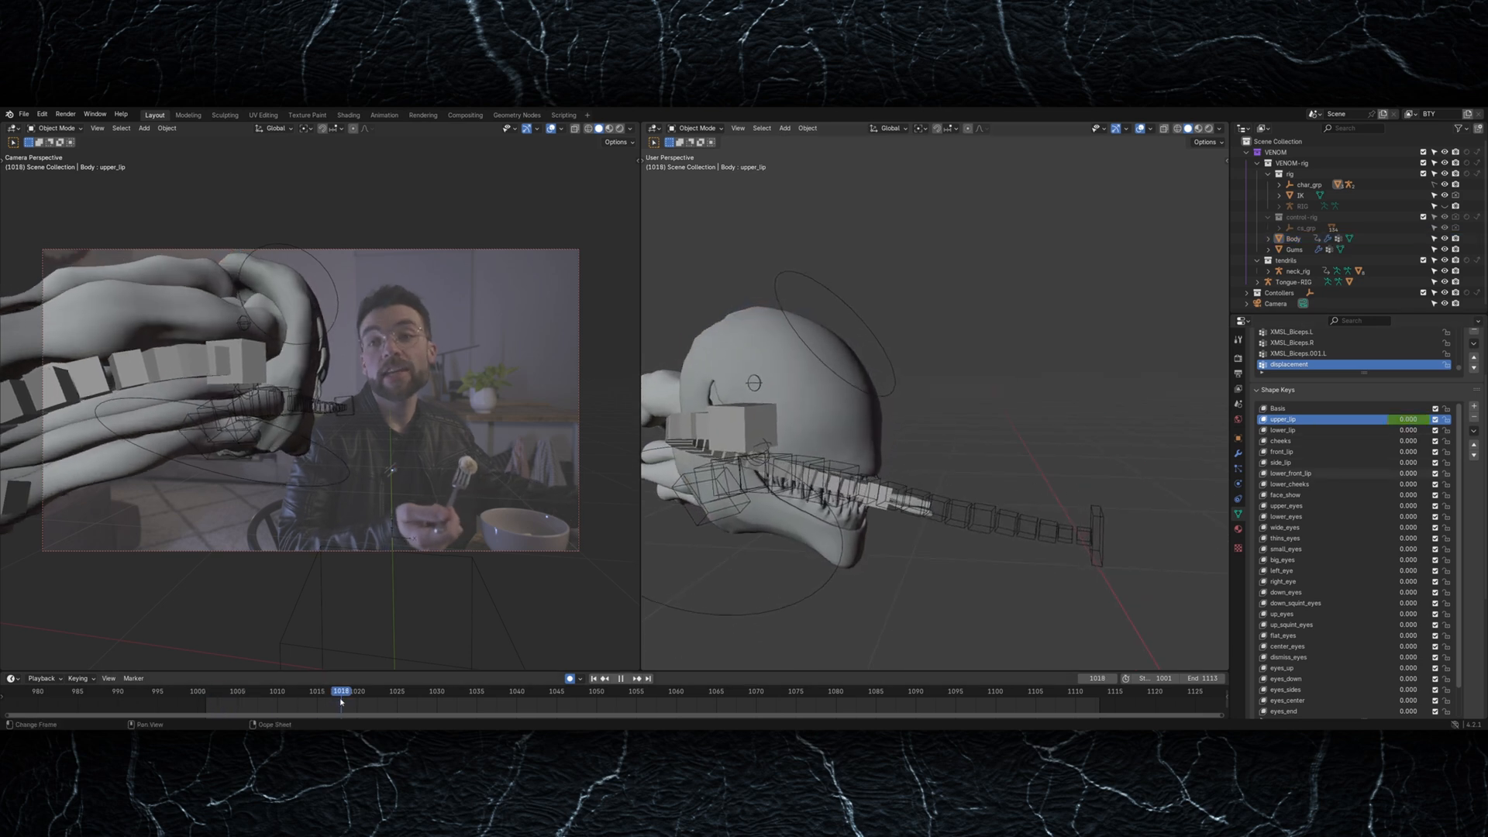
pyautogui.moveTo(1085, 503); pyautogui.dragTo(1178, 458, button='middle')
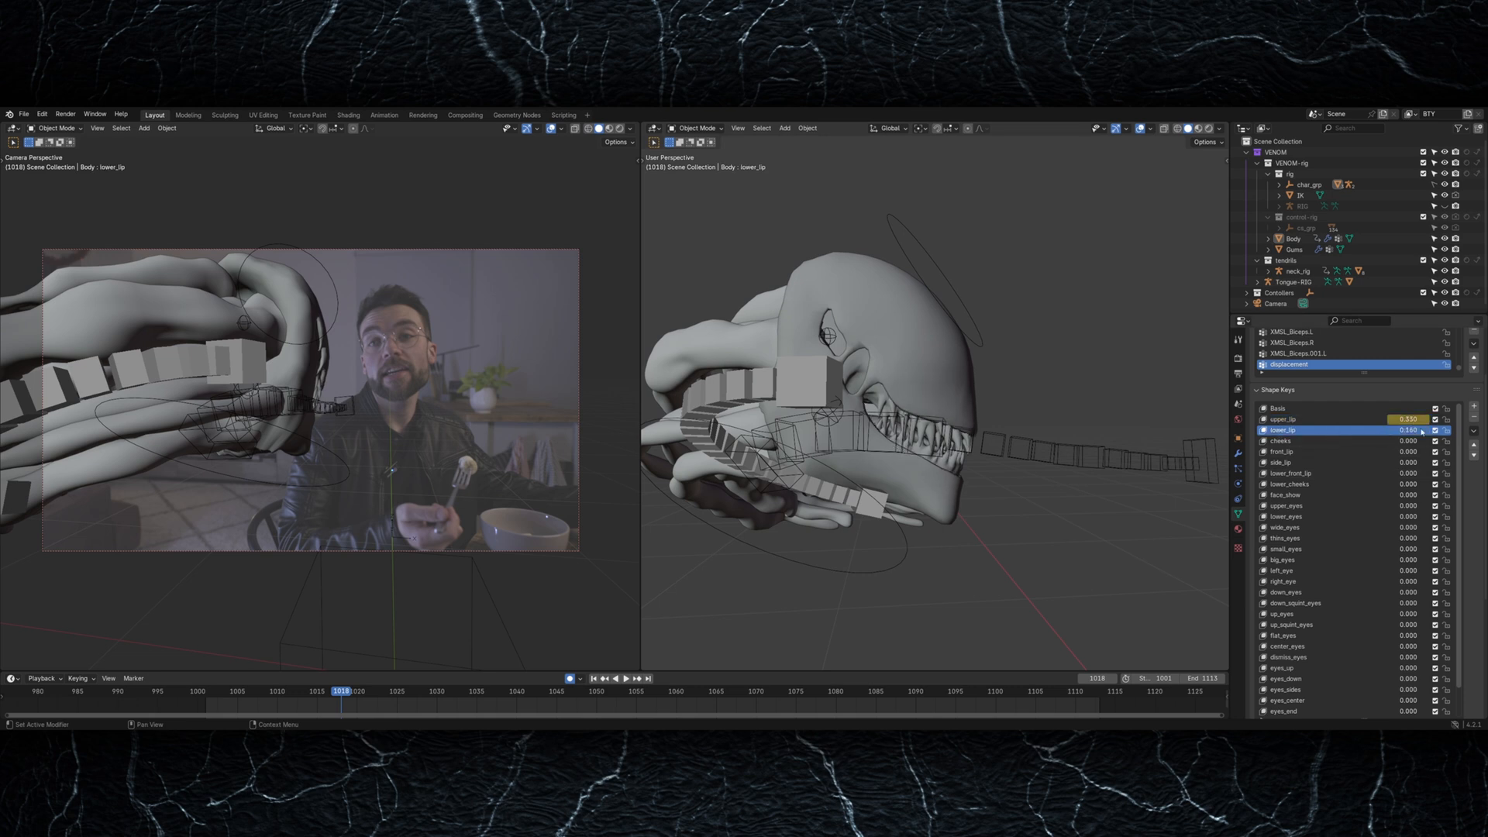
pyautogui.moveTo(334, 701); pyautogui.dragTo(236, 701)
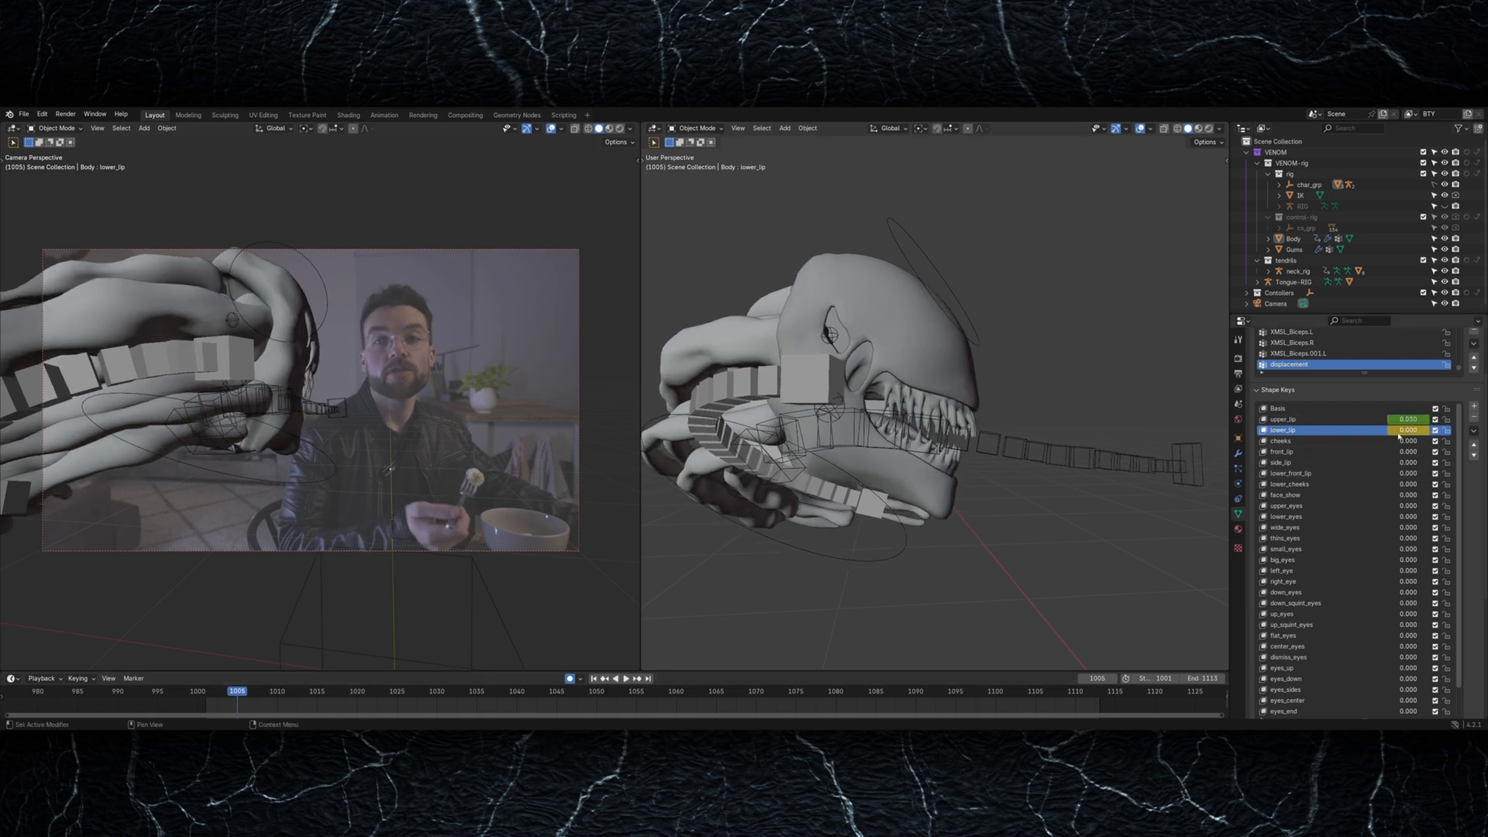
pyautogui.press('space')
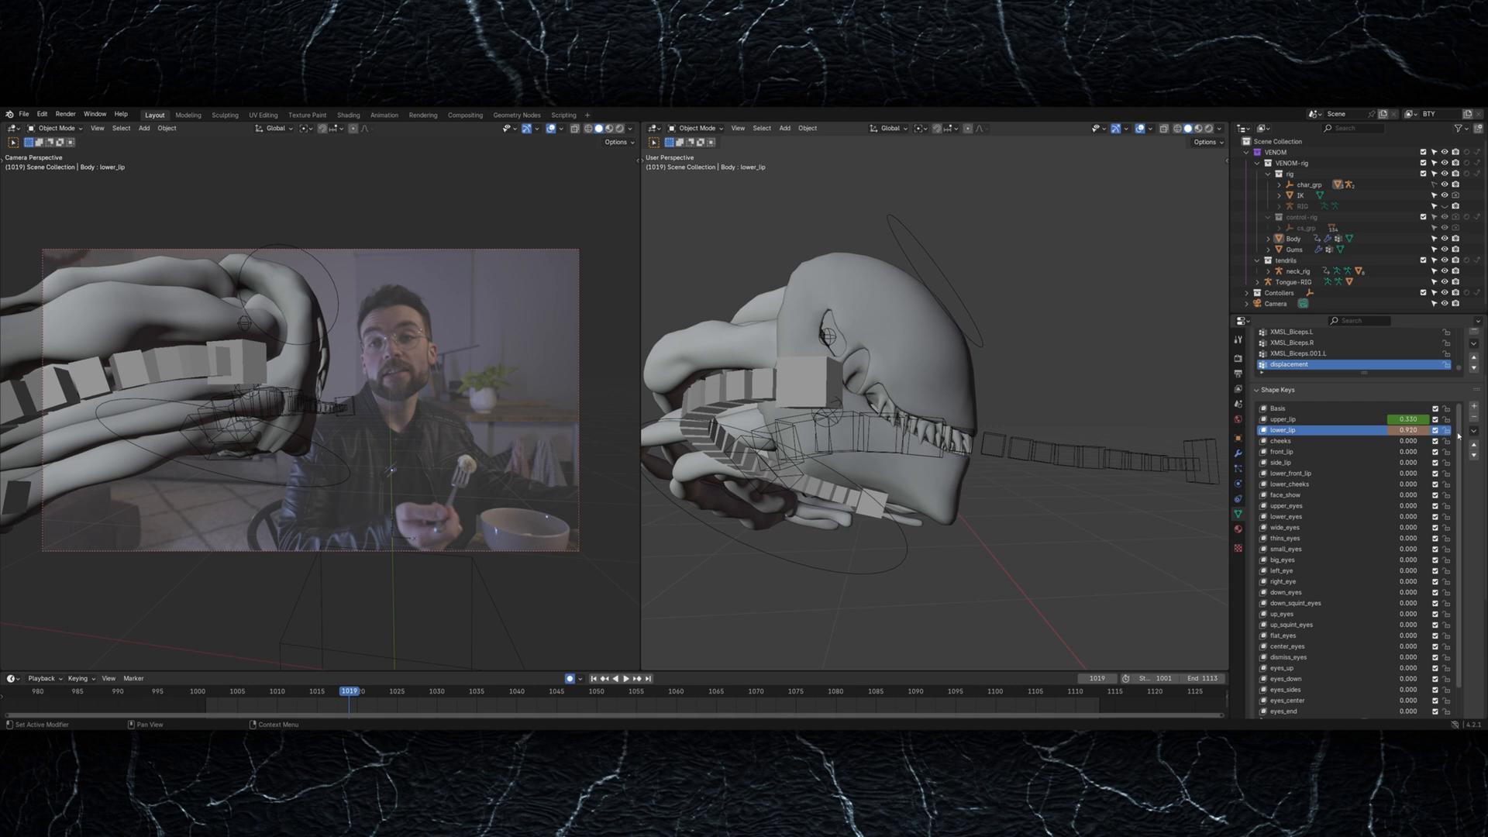
# Step: Keyframe the side_lip shape key up to 1.000 and lower_cheeks to 0.470, add the eye shape keys, and review the rendered face
pyautogui.click(1409, 462)
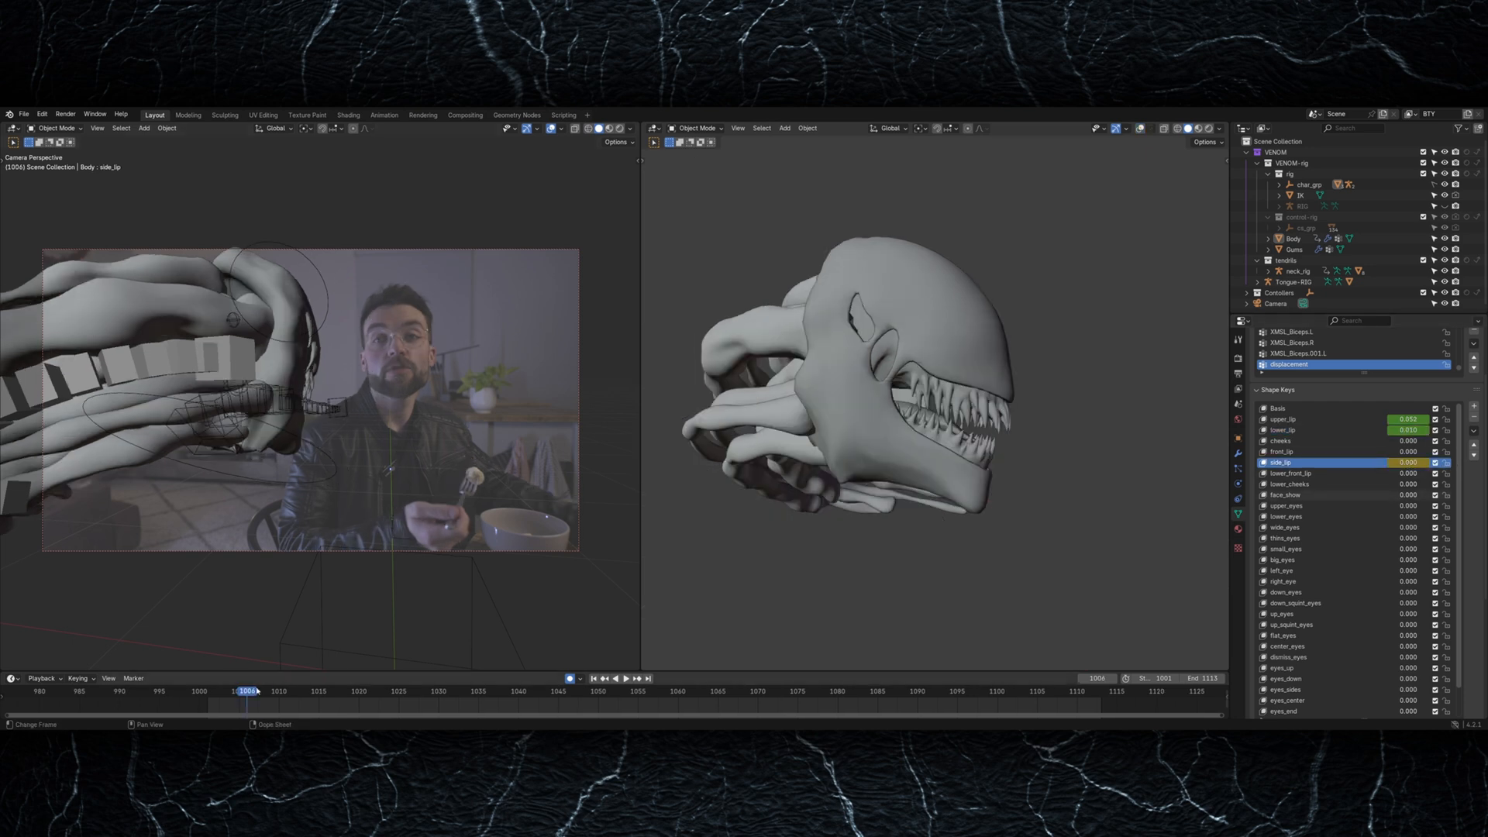
pyautogui.moveTo(257, 691)
pyautogui.mouseDown()
pyautogui.moveTo(335, 691)
pyautogui.moveTo(247, 695)
pyautogui.mouseUp()
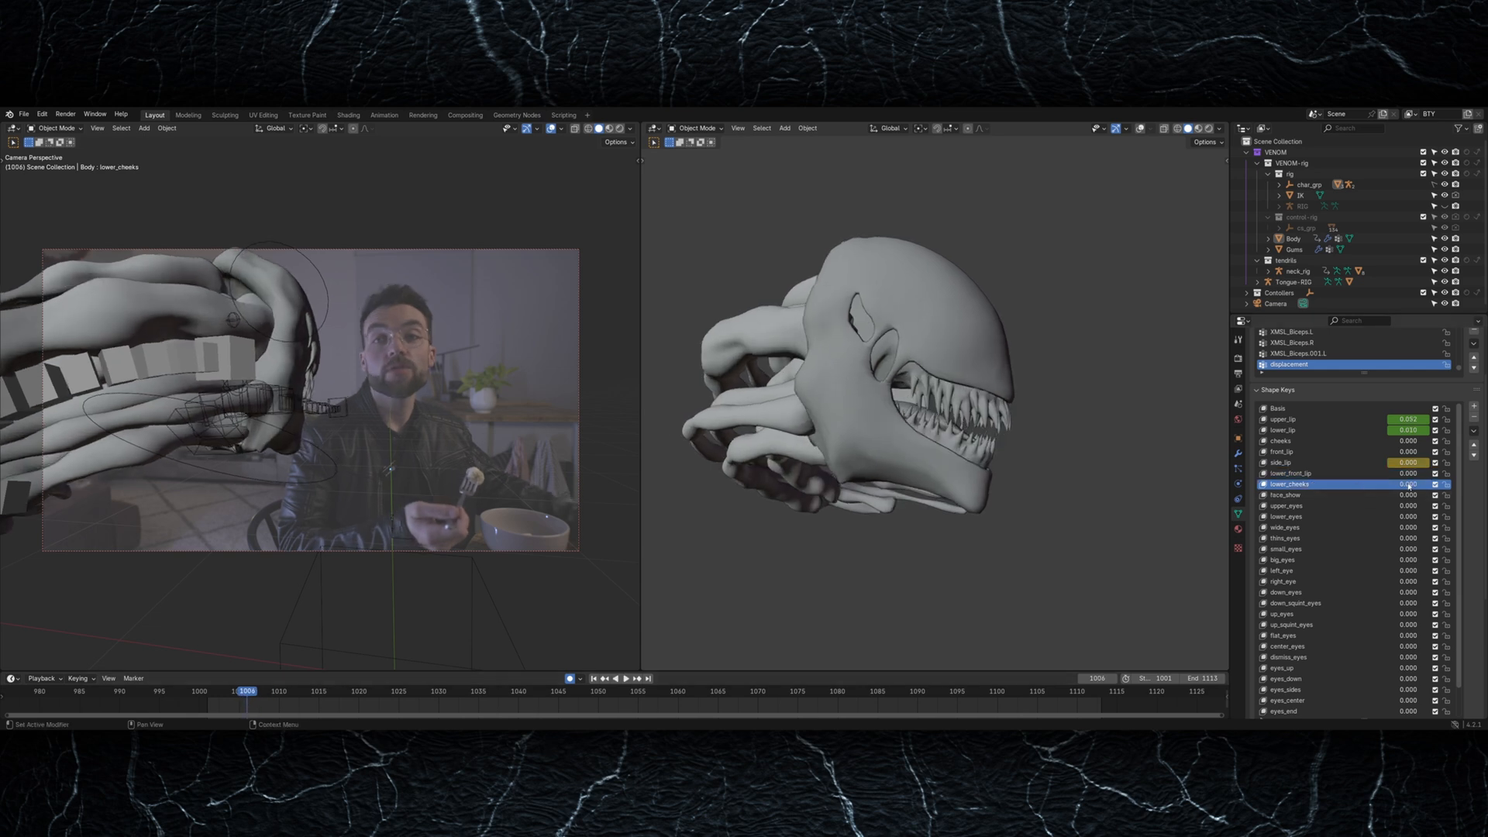
pyautogui.press('space')
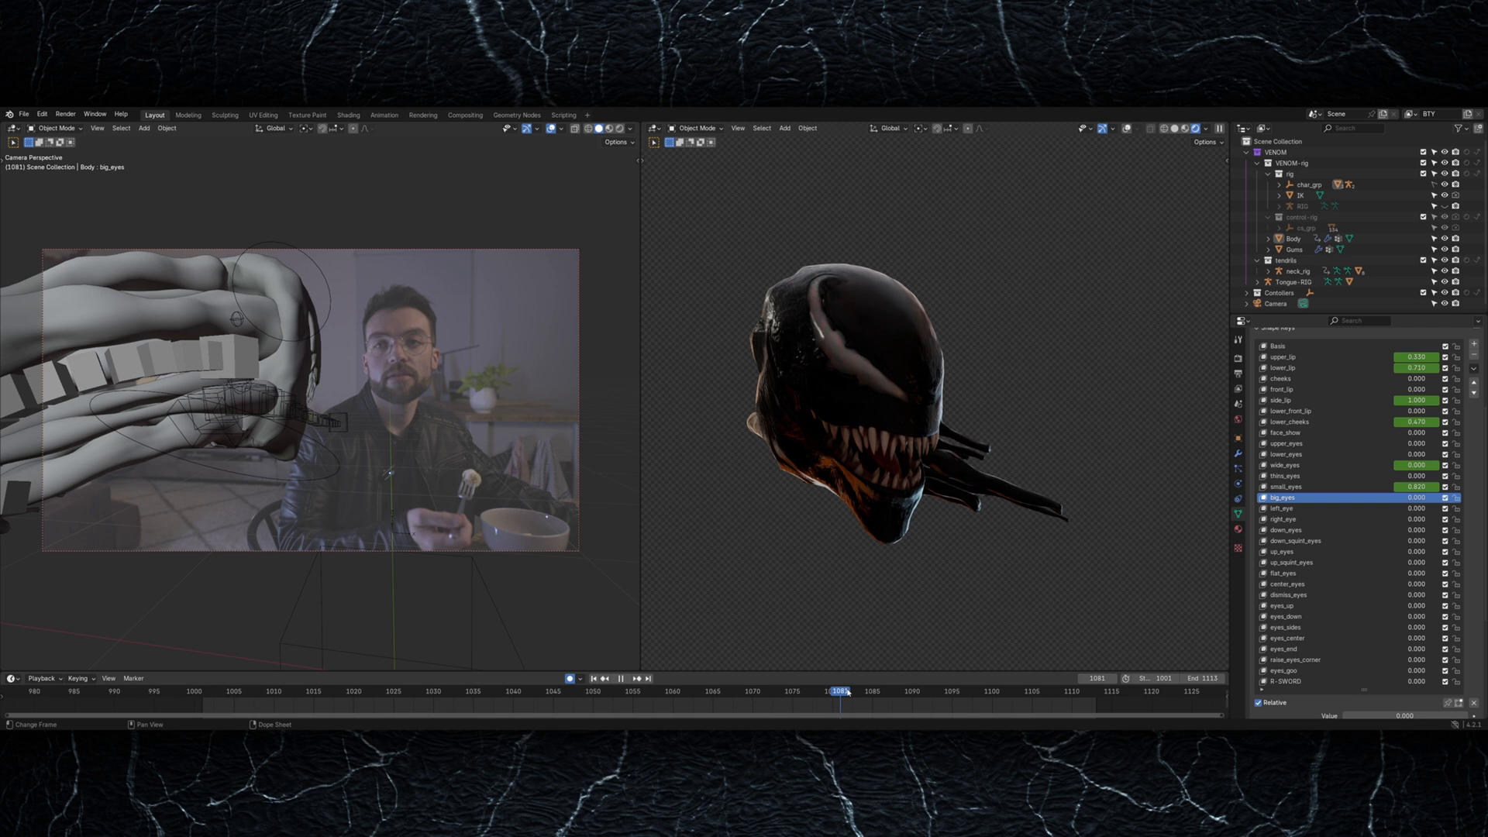
pyautogui.scroll(-2, 1415, 529)
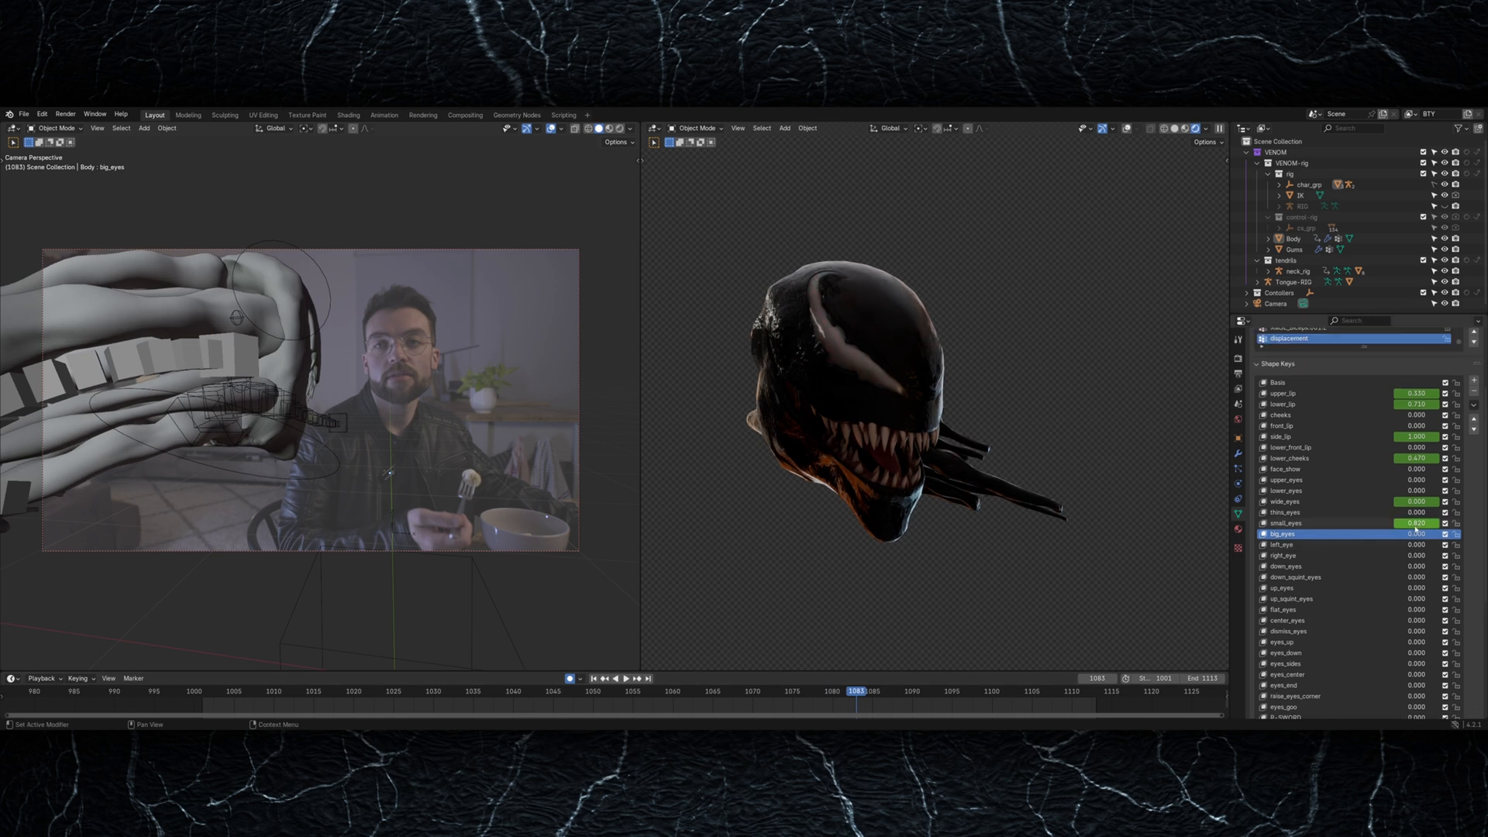
pyautogui.scroll(1, 1426, 508)
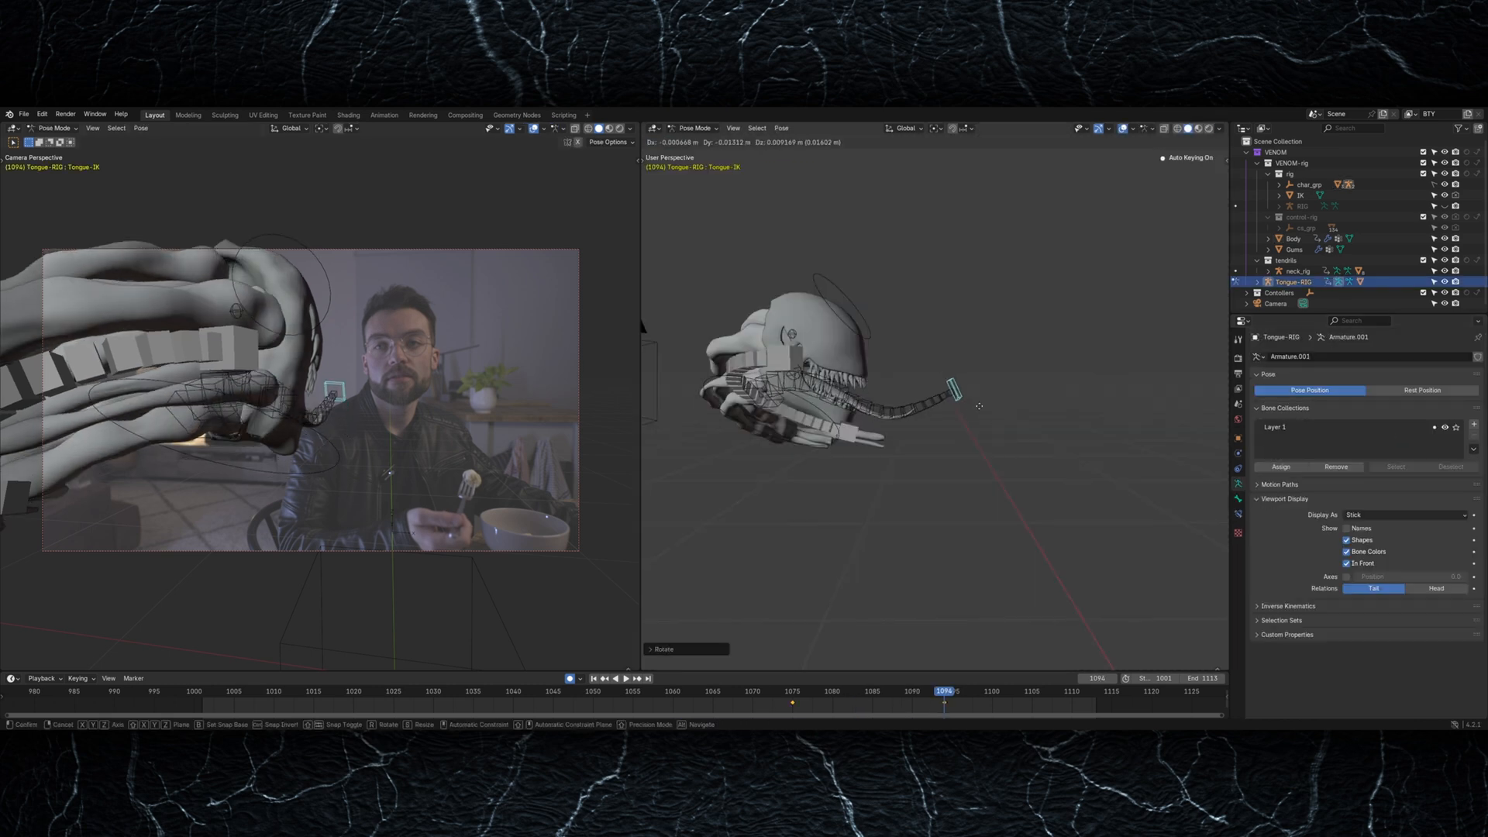
# Step: Reposition the Tongue-IK bone on keyframes from frame 1075 onward and play back the tongue animation with overlays hidden
pyautogui.moveTo(942, 691); pyautogui.dragTo(791, 691)
pyautogui.press('g')
pyautogui.click(964, 456)
pyautogui.click(1003, 362)
pyautogui.hotkey('alt', 'shift', 'z')
pyautogui.press('space')
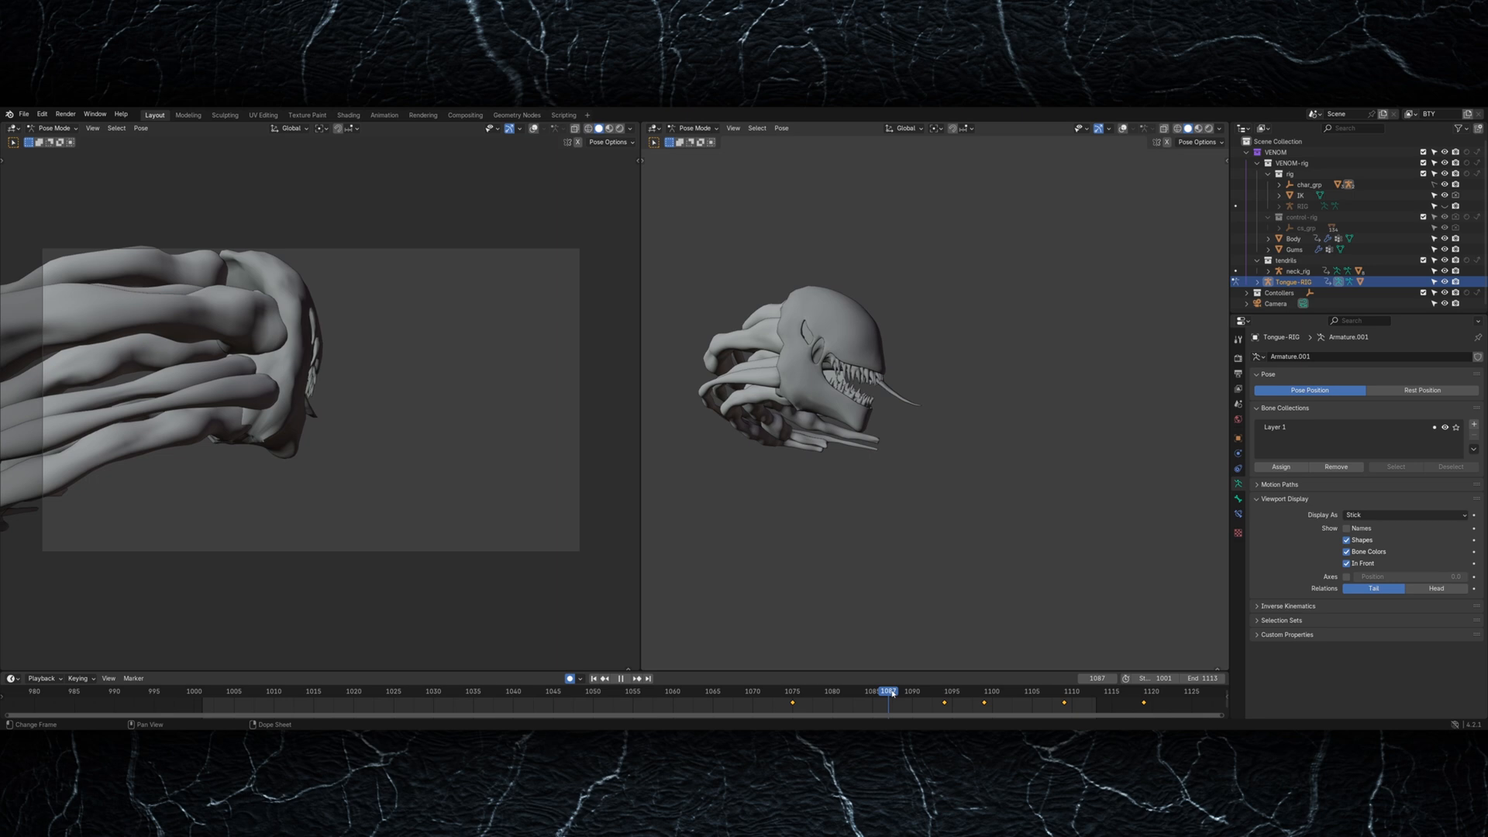
# Step: Show the overlays, put the control near the head in Pose Mode, rotate it near the end of the shot, and play back
pyautogui.hotkey('alt', 'shift', 'z')
pyautogui.moveTo(851, 372); pyautogui.dragTo(875, 368, button='middle')
pyautogui.click(914, 316)
pyautogui.hotkey('ctrl', 'Tab')
pyautogui.moveTo(897, 698); pyautogui.dragTo(1083, 695)
pyautogui.press('r')
pyautogui.click(938, 444)
pyautogui.press('r')
pyautogui.click(1119, 548)
pyautogui.press('space')
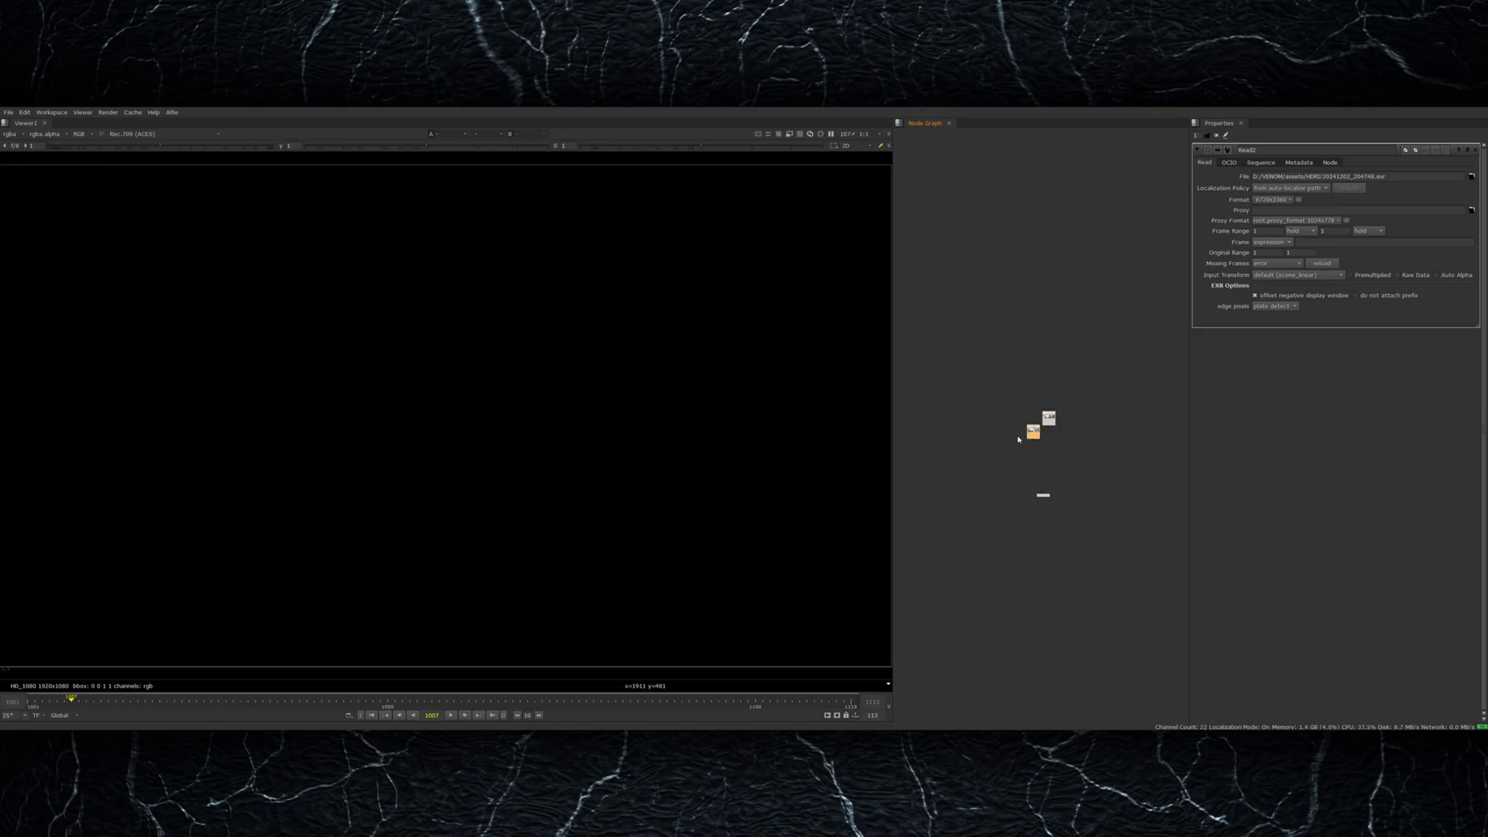
# Step: Switch to Nuke and view the panoramic HDRI's Read node in the viewer
pyautogui.scroll(2, 1040, 423)
pyautogui.moveTo(1031, 435); pyautogui.dragTo(987, 444)
pyautogui.press('1')
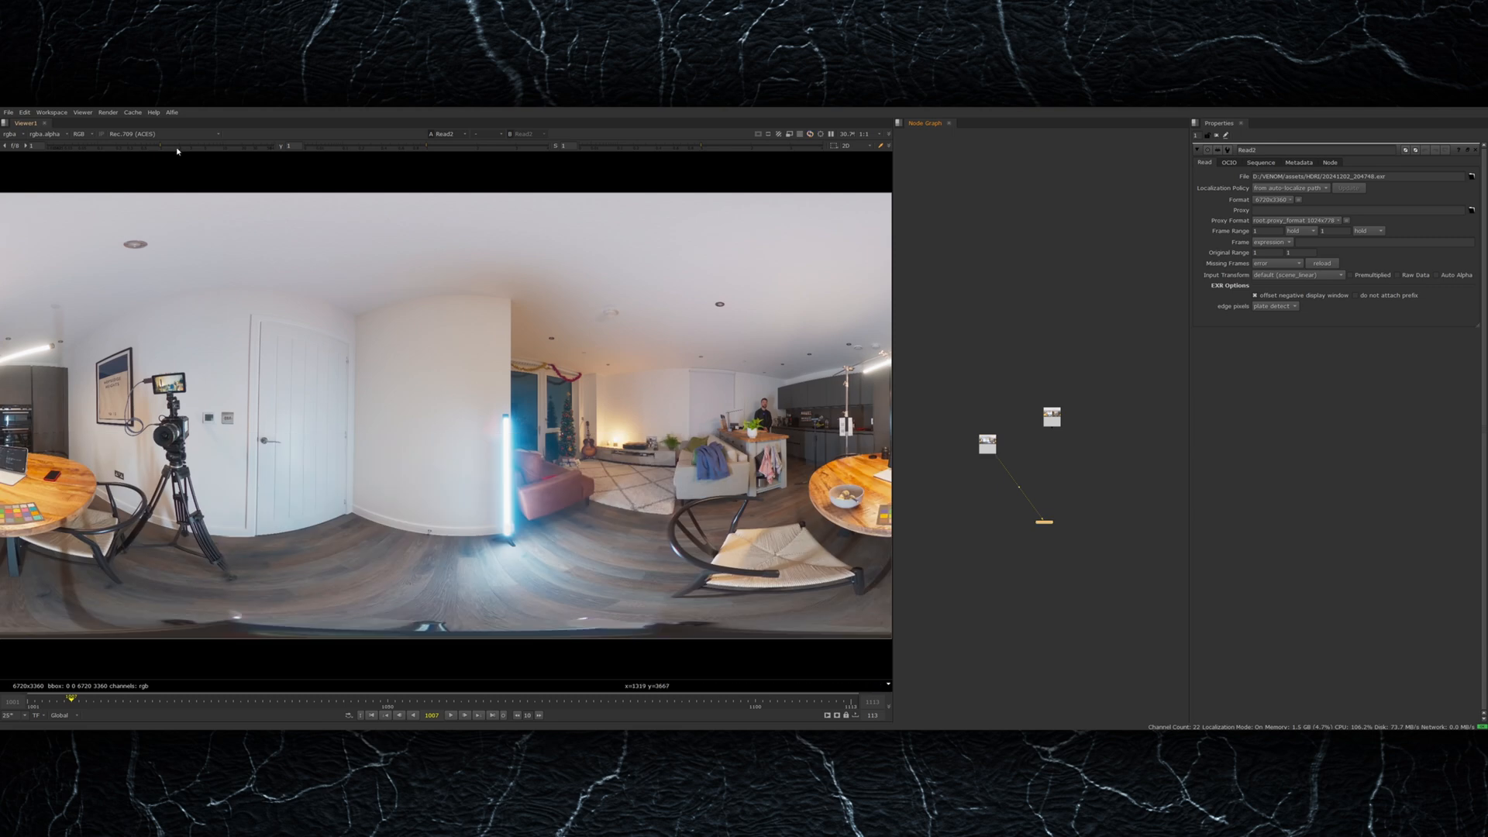
pyautogui.scroll(4, 992, 446)
# Step: Reproject the latlong HDRI to Cubemap with a SphericalTransform, adjust its output pan, and fit an mmColorTarget to the table's colour chart
pyautogui.press('Tab')
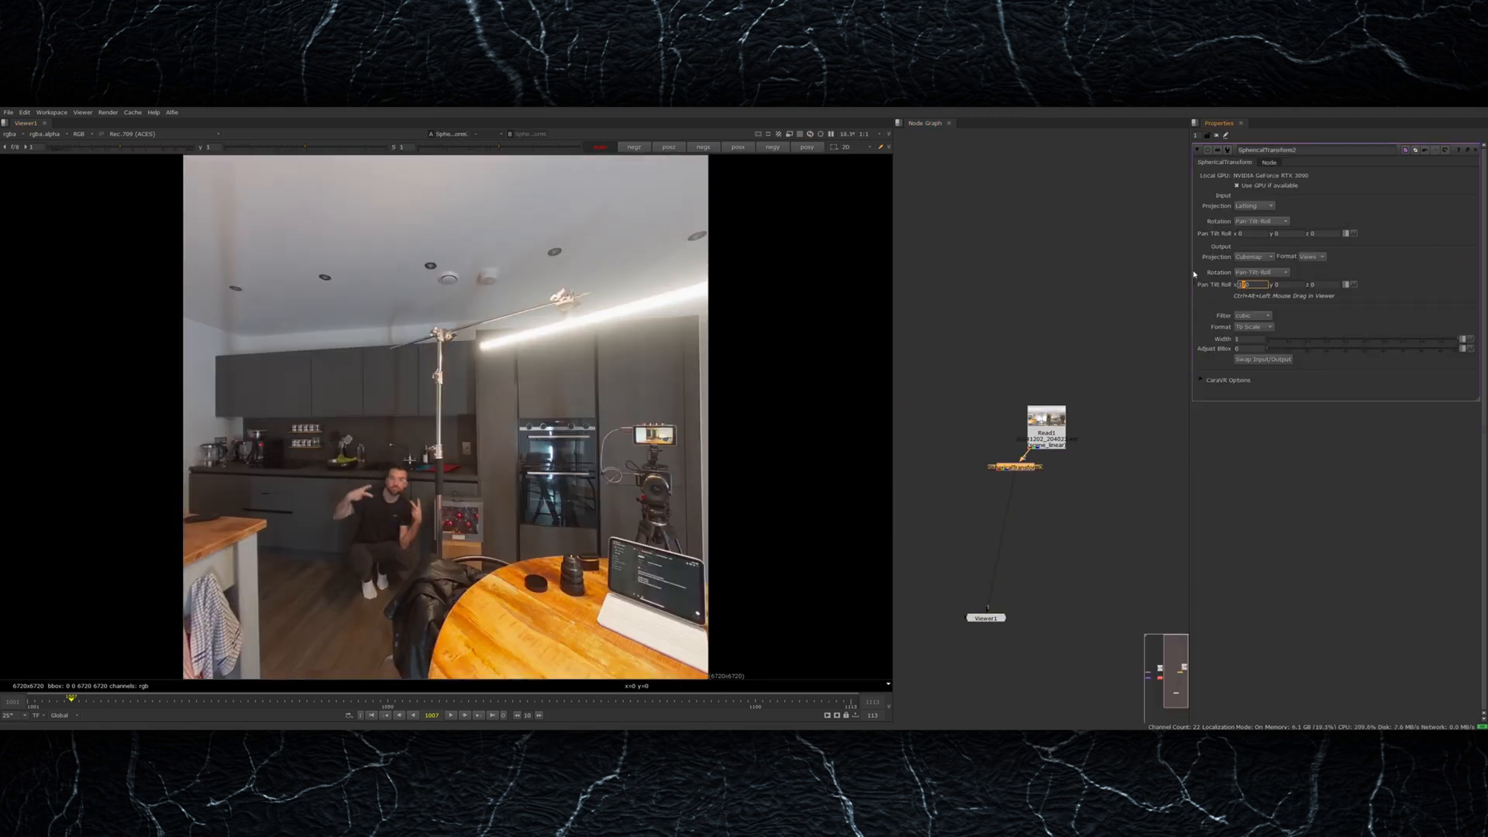
pyautogui.press('Down')
pyautogui.press('Down')
pyautogui.press('Down')
pyautogui.press('Down')
pyautogui.press('Down')
pyautogui.press('Down')
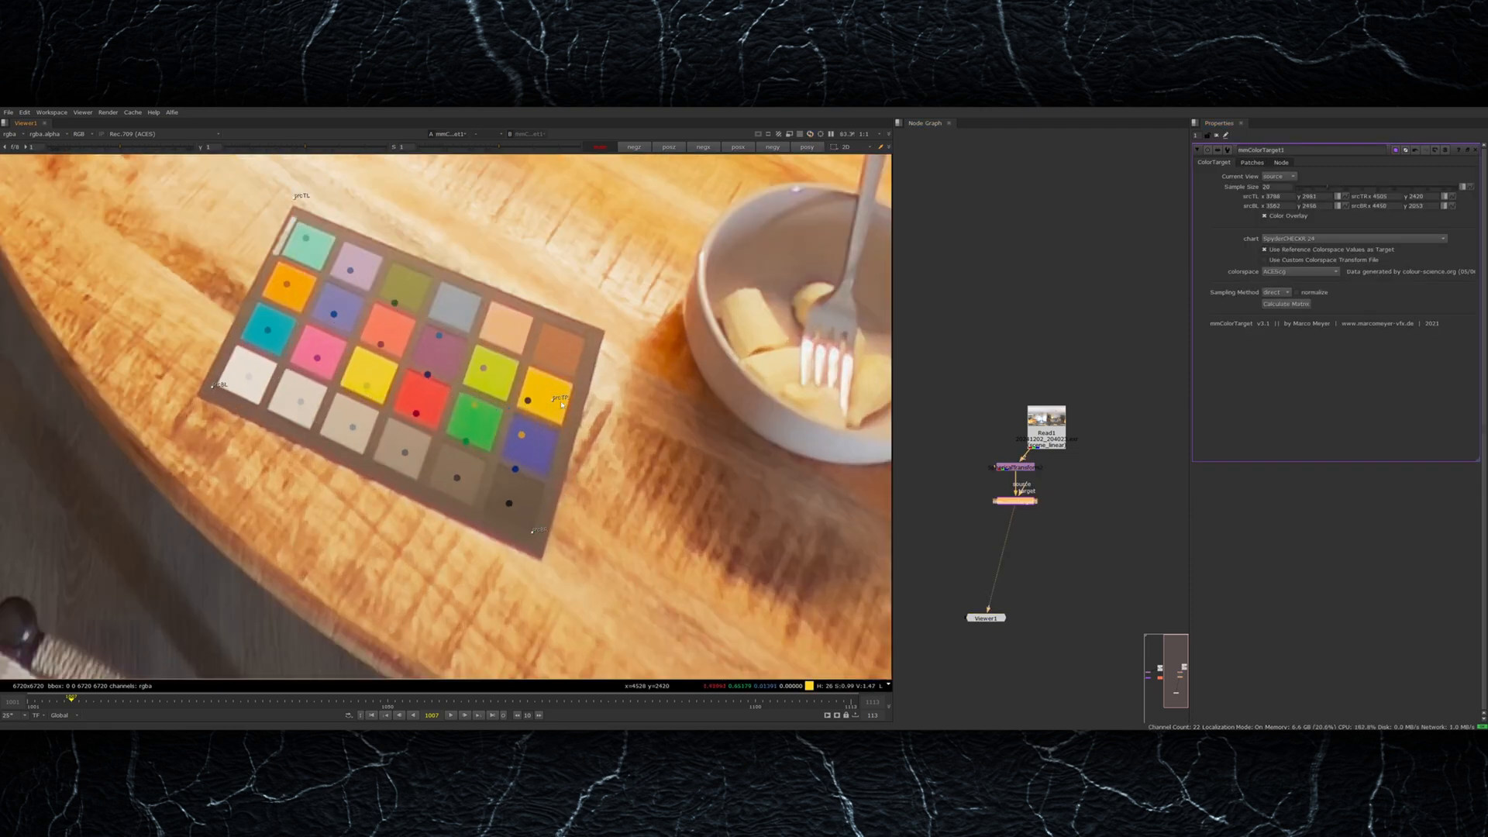
pyautogui.click(1363, 188)
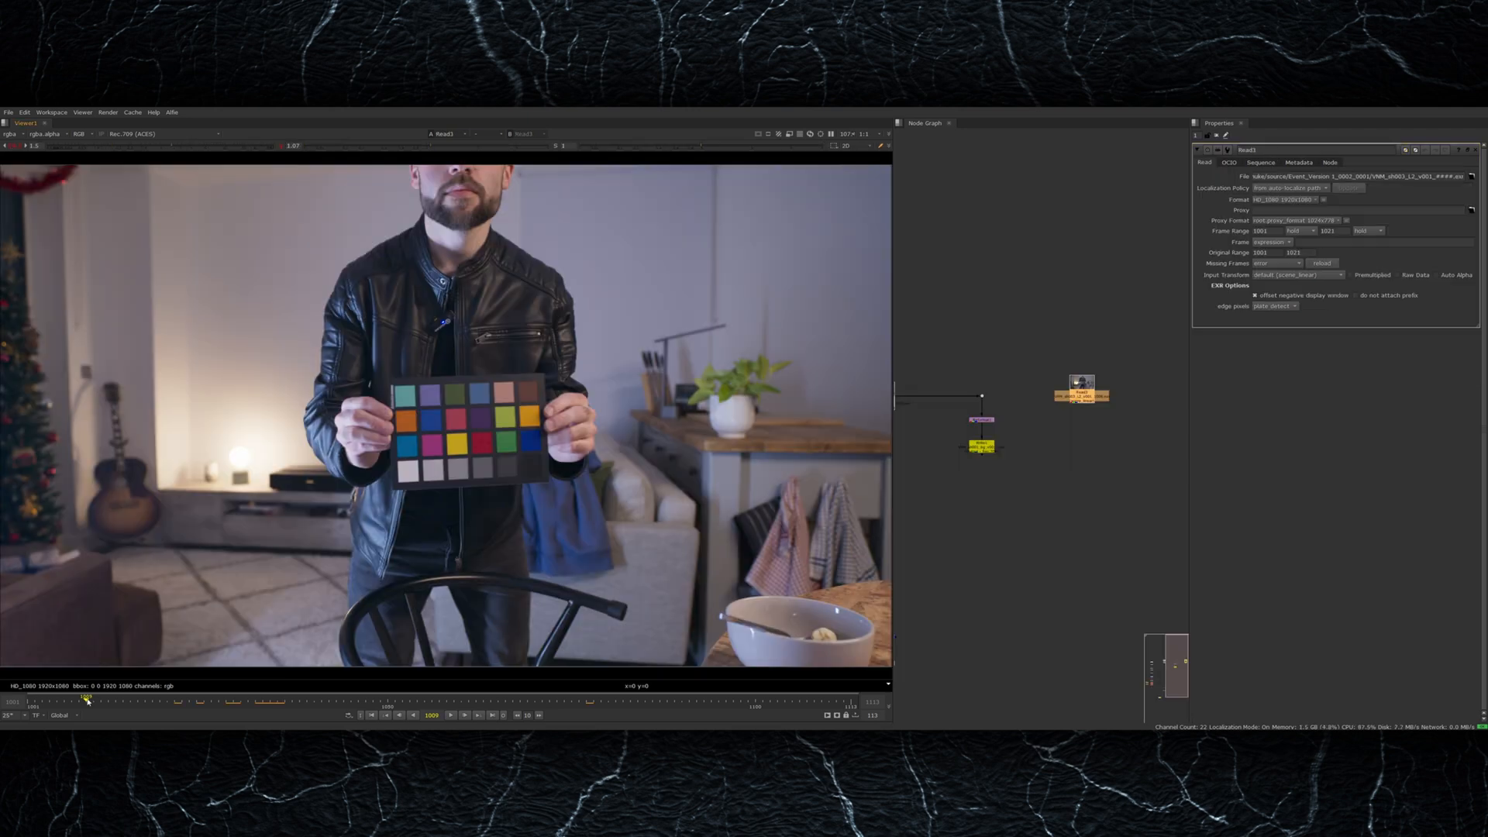
# Step: Hold the chart plate at frame 1007 with a FrameHold, fit an mmColorTarget to its colour chart, and calculate the matrix
pyautogui.press('Tab')
pyautogui.write('framehold')
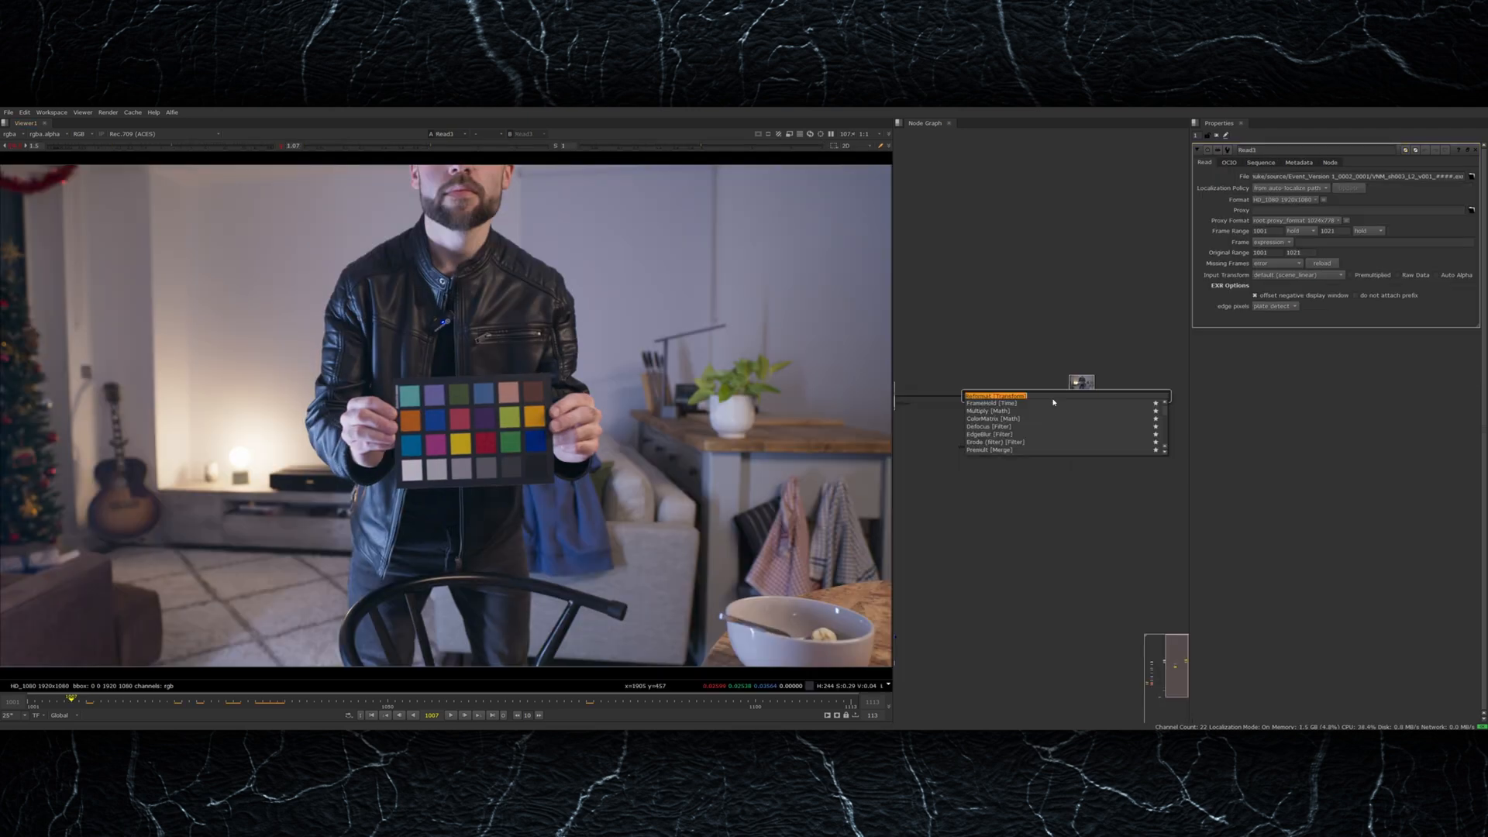
pyautogui.press('Return')
pyautogui.write('mmcol')
pyautogui.press('Return')
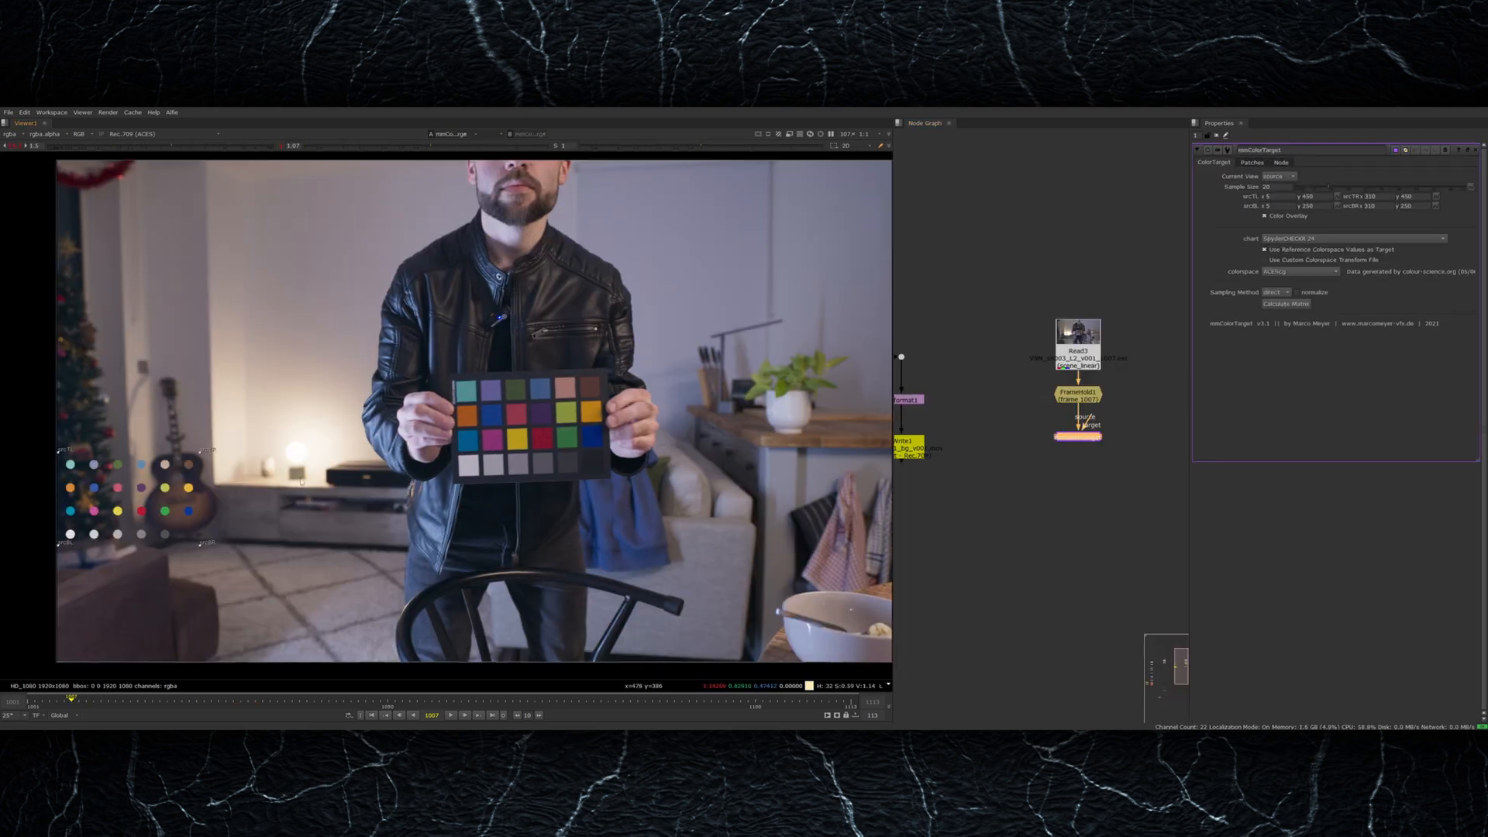
pyautogui.moveTo(530, 454); pyautogui.dragTo(514, 464)
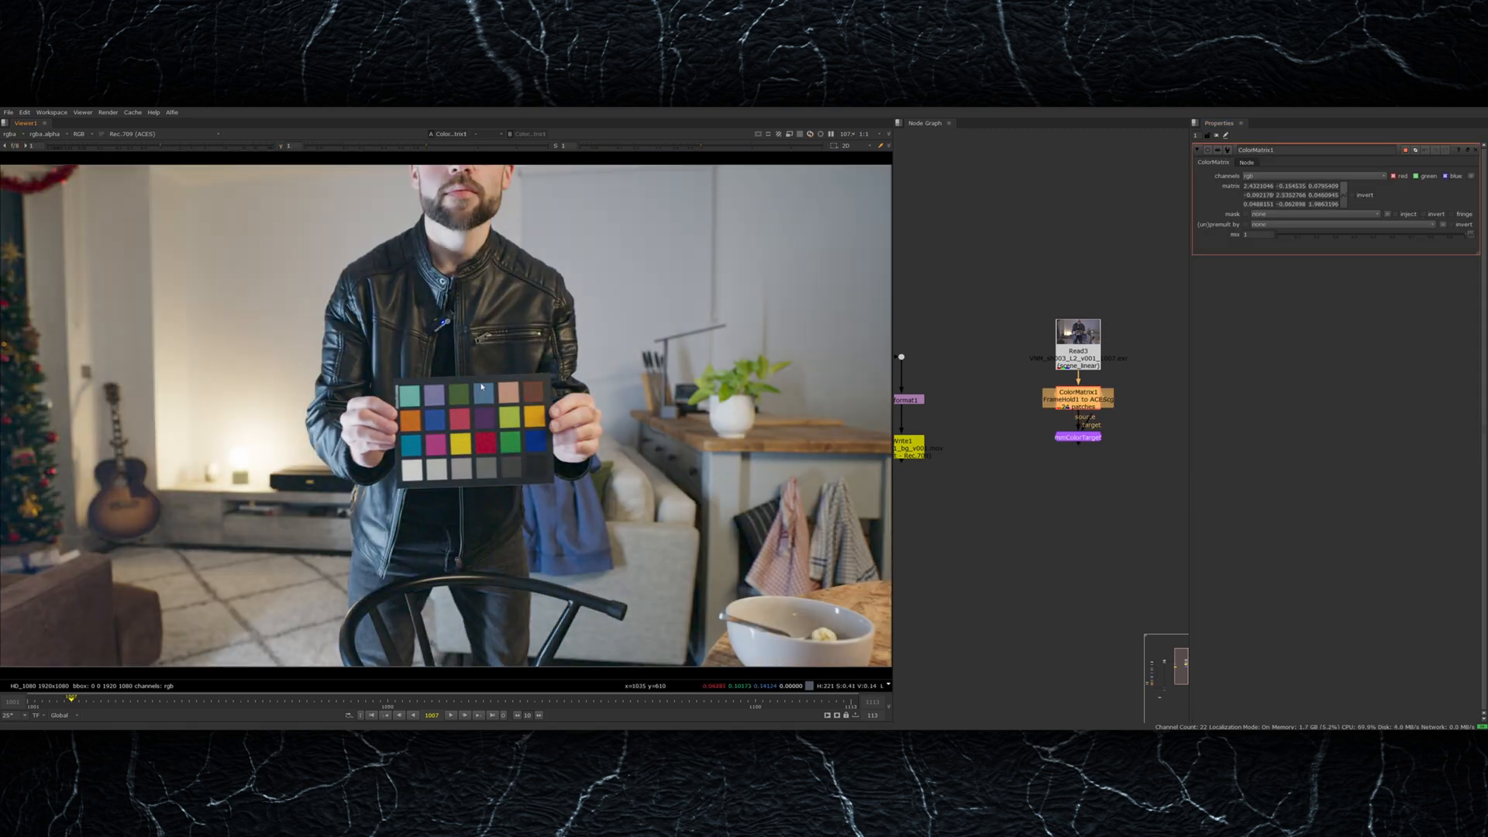
# Step: Move the ColorMatrix node out beside the FrameHold and view its corrected plate
pyautogui.moveTo(1078, 437); pyautogui.dragTo(1078, 461)
pyautogui.moveTo(1078, 394); pyautogui.dragTo(1188, 421)
pyautogui.moveTo(1131, 457); pyautogui.dragTo(1049, 462, button='middle')
pyautogui.moveTo(1122, 426); pyautogui.dragTo(1120, 399)
pyautogui.press('1')
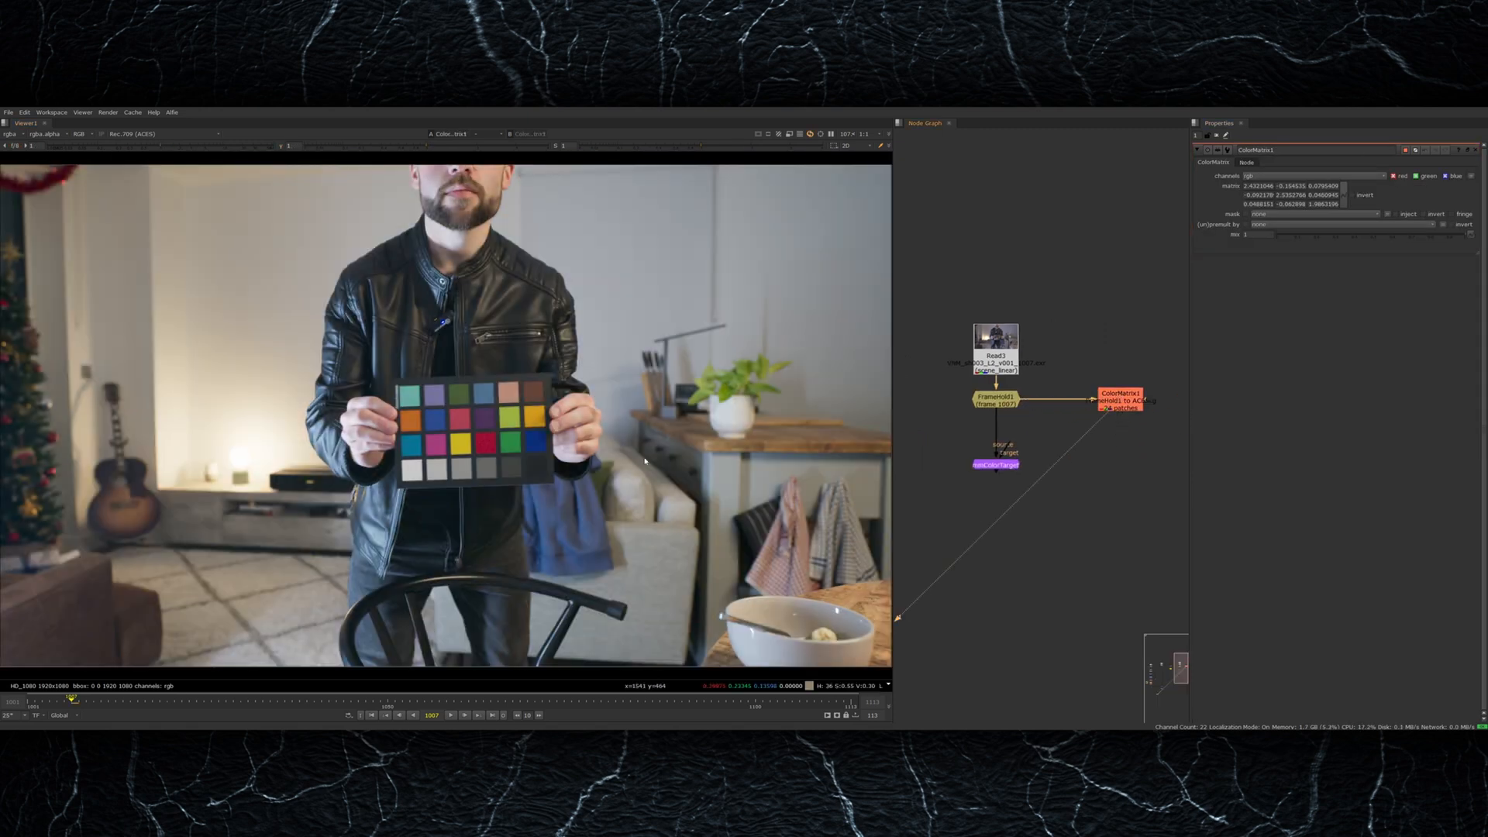
# Step: Sample a region of the colour chart in the corrected plate and frame the whole node graph
pyautogui.scroll(3, 465, 479)
pyautogui.keyDown('ctrl'); pyautogui.keyDown('shift'); pyautogui.moveTo(510, 453); pyautogui.dragTo(518, 461); pyautogui.keyUp('shift'); pyautogui.keyUp('ctrl')
pyautogui.moveTo(1100, 534); pyautogui.dragTo(992, 546, button='middle')
pyautogui.click(991, 547)
pyautogui.press('f')
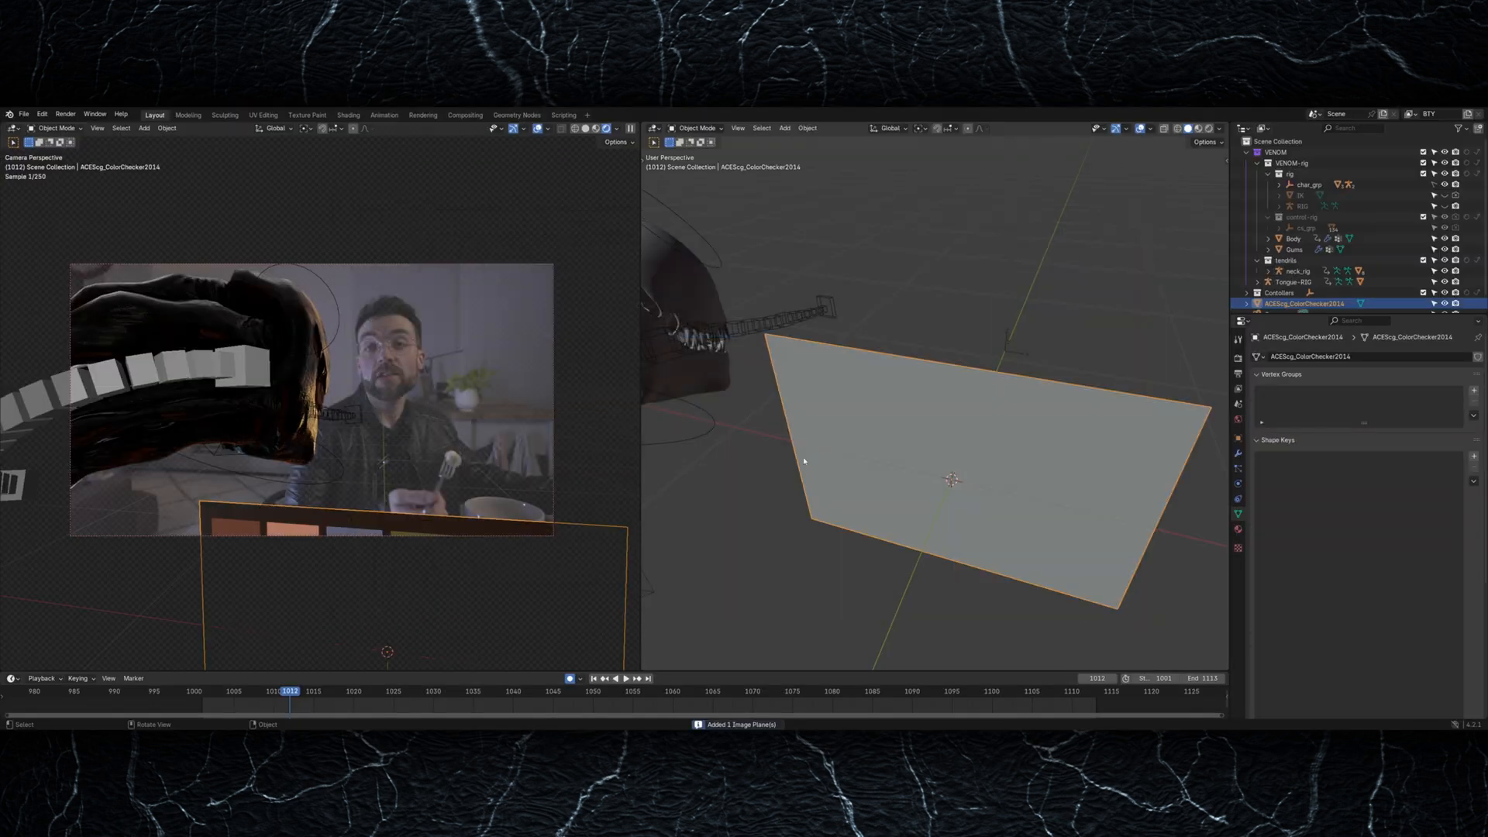
# Step: Switch to Blender, position the ACEScg_ColorChecker2014 plane in the camera view, and load VNM_midShot_v001.exr as the world HDRI
pyautogui.press('g')
pyautogui.click(557, 260)
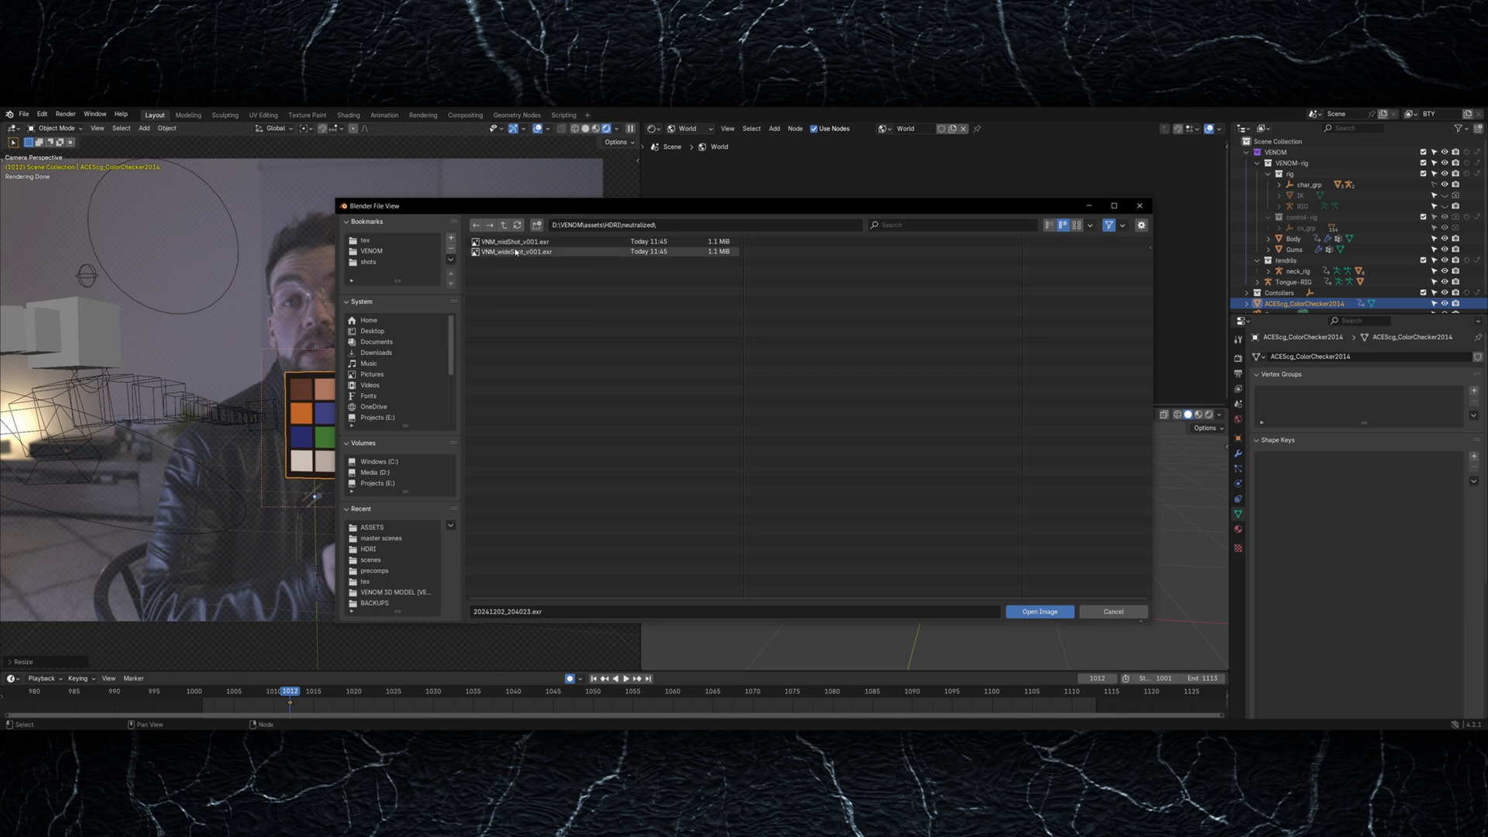
pyautogui.doubleClick(514, 241)
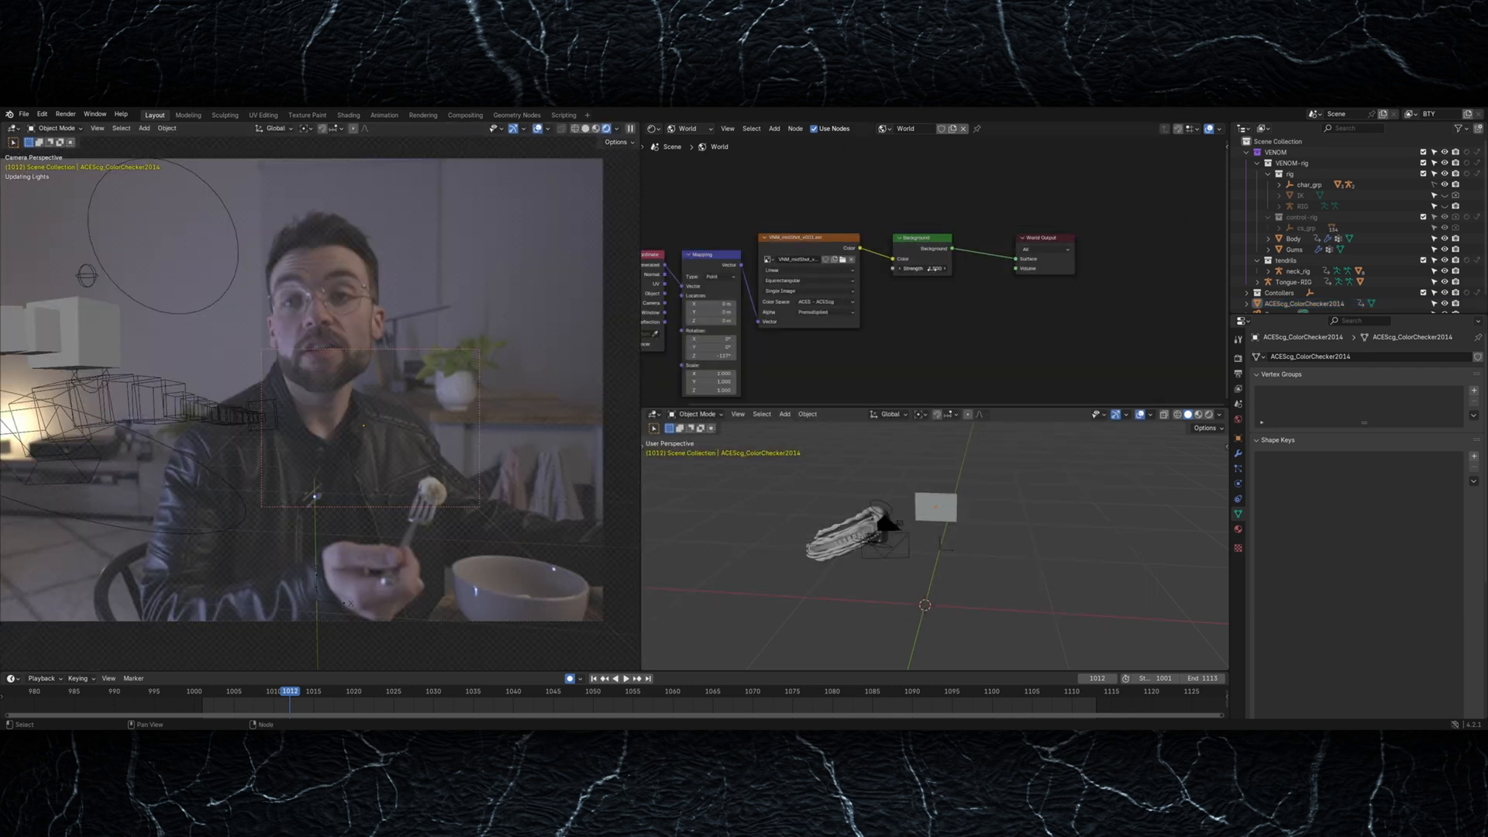
# Step: Adjust the world Background strength while rendering frame 1012 and sampling a grey patch of the rendered colour chart
pyautogui.press('F12')
pyautogui.click(934, 269)
pyautogui.click(333, 473)
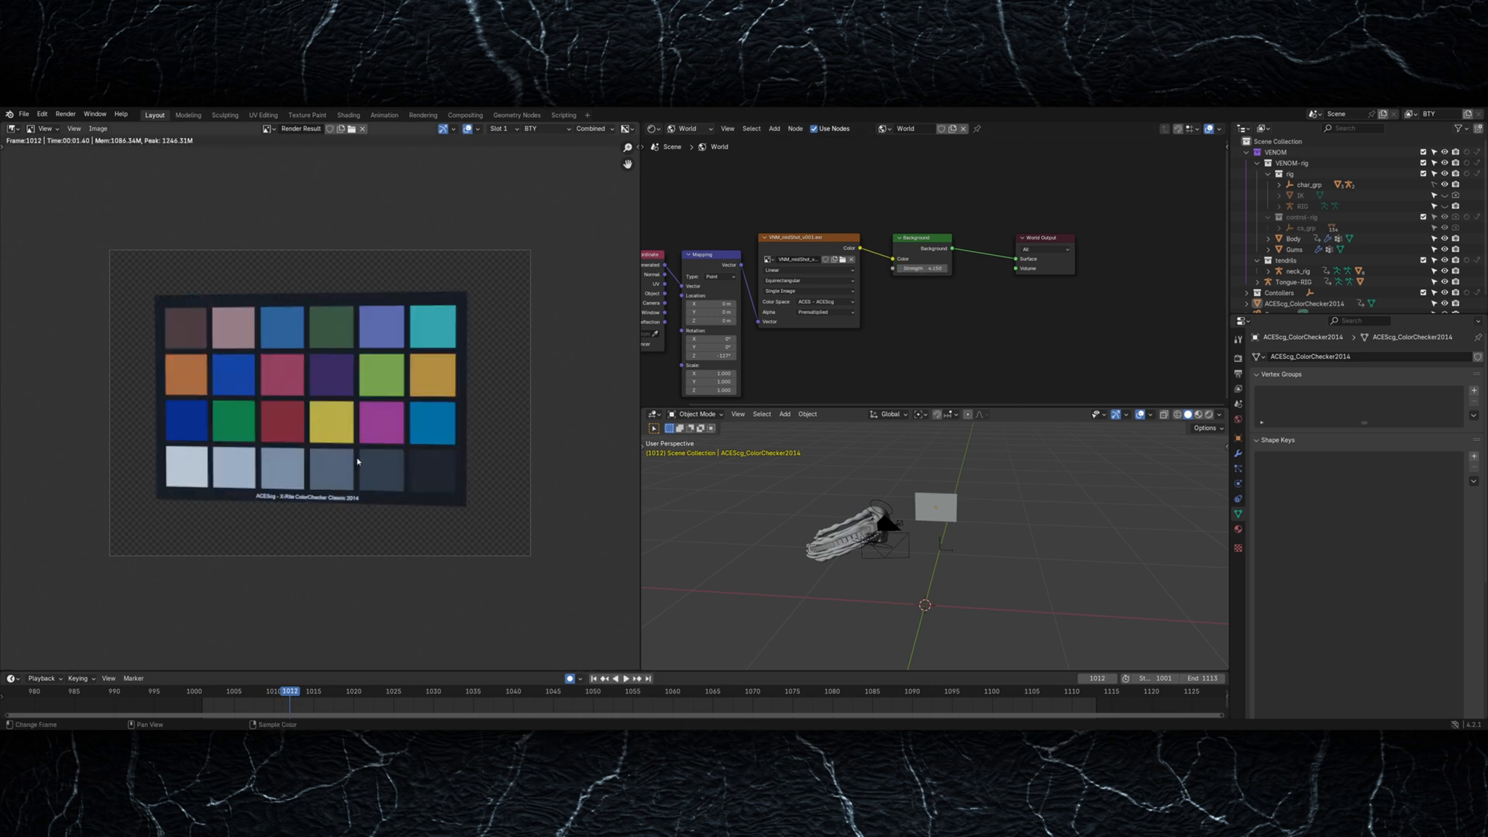
pyautogui.click(332, 474)
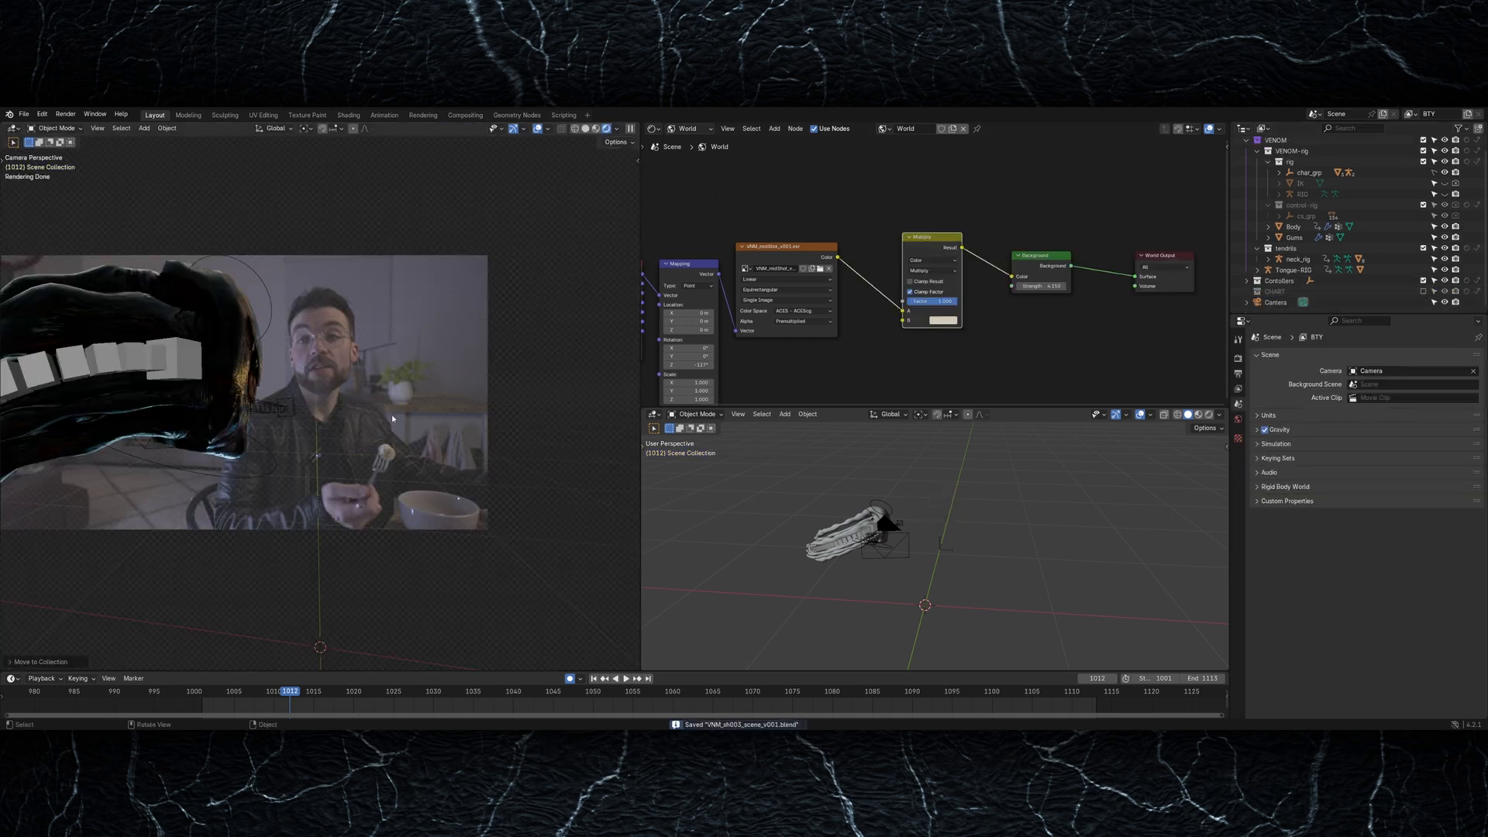
# Step: Disable the transparent film and rotate the HDRI's mapping about Z to line the room up with the footage in the camera view
pyautogui.keyDown('ctrl'); pyautogui.moveTo(392, 419); pyautogui.dragTo(388, 431, button='middle'); pyautogui.keyUp('ctrl')
pyautogui.keyDown('shift'); pyautogui.moveTo(360, 415); pyautogui.dragTo(397, 435, button='middle'); pyautogui.keyUp('shift')
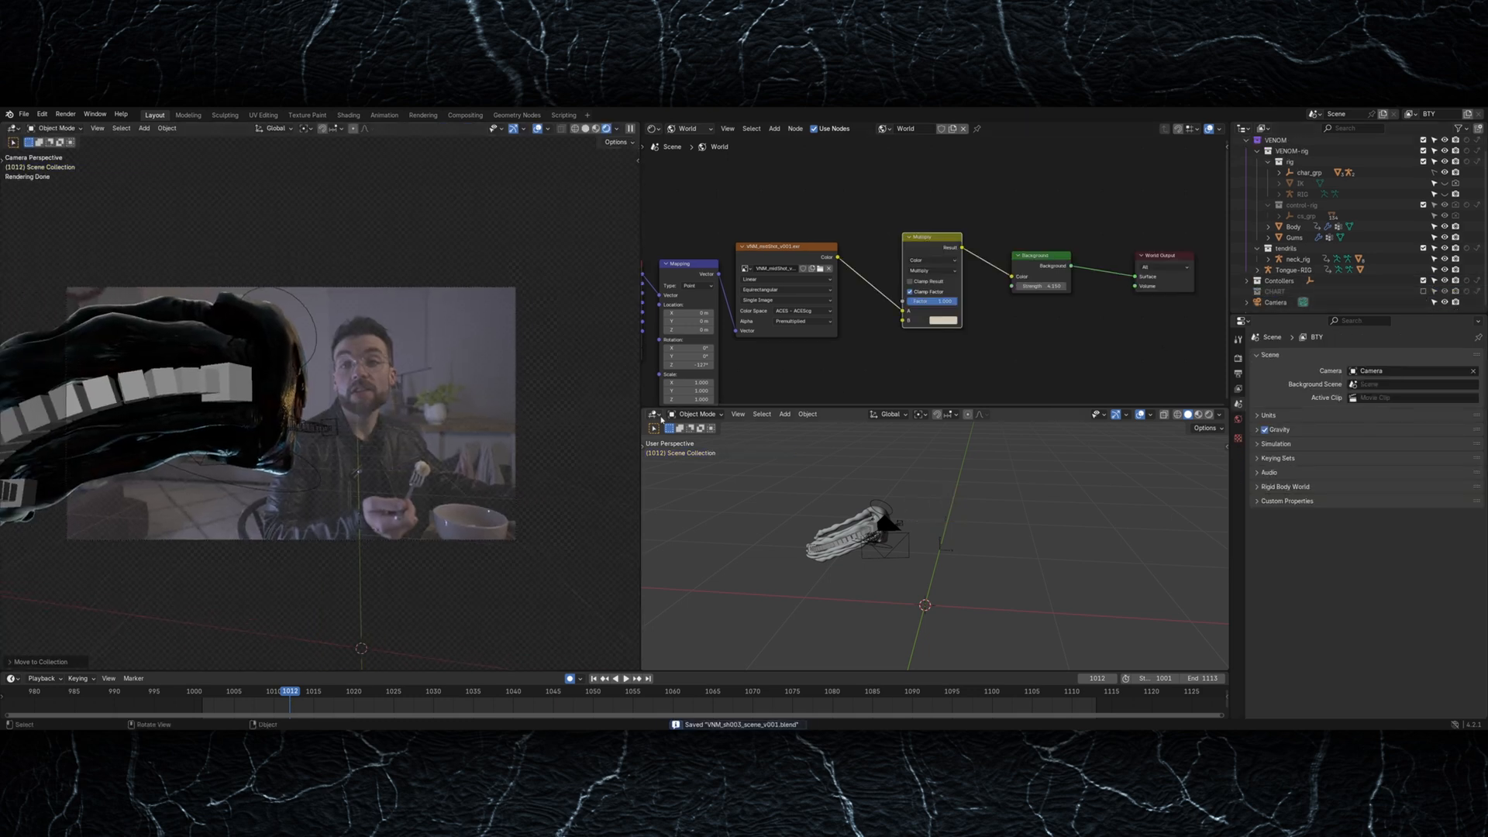
pyautogui.click(1237, 358)
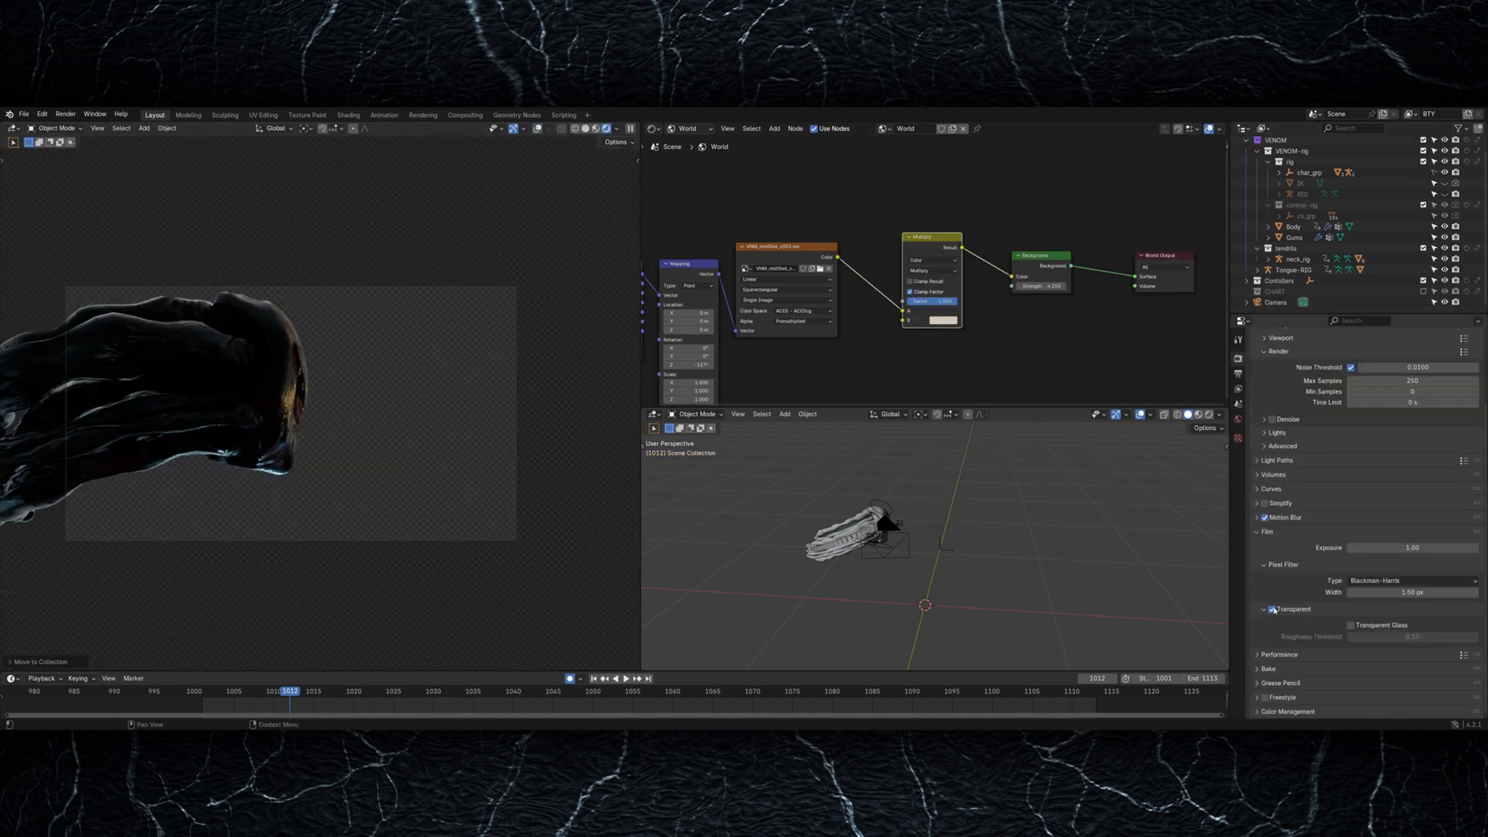
pyautogui.click(1264, 609)
pyautogui.moveTo(749, 358); pyautogui.dragTo(835, 320, button='middle')
pyautogui.moveTo(774, 326); pyautogui.dragTo(592, 329)
pyautogui.hotkey('shift', 'alt', 'z')
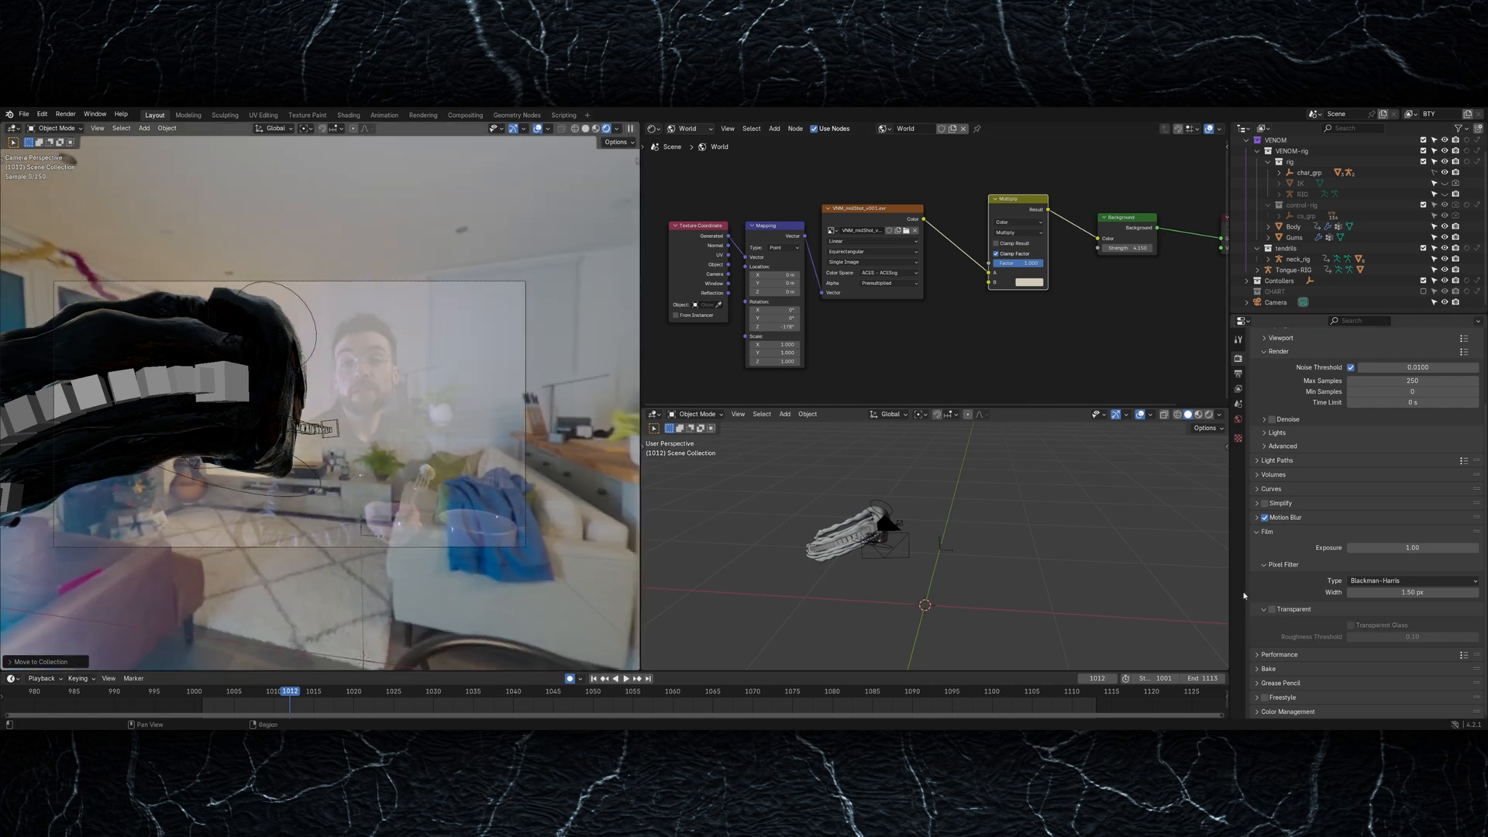
# Step: Re-enable the transparent film, toggle the overlays, and save the scene
pyautogui.click(1272, 609)
pyautogui.hotkey('shift', 'alt', 'z')
pyautogui.hotkey('ctrl', 's')
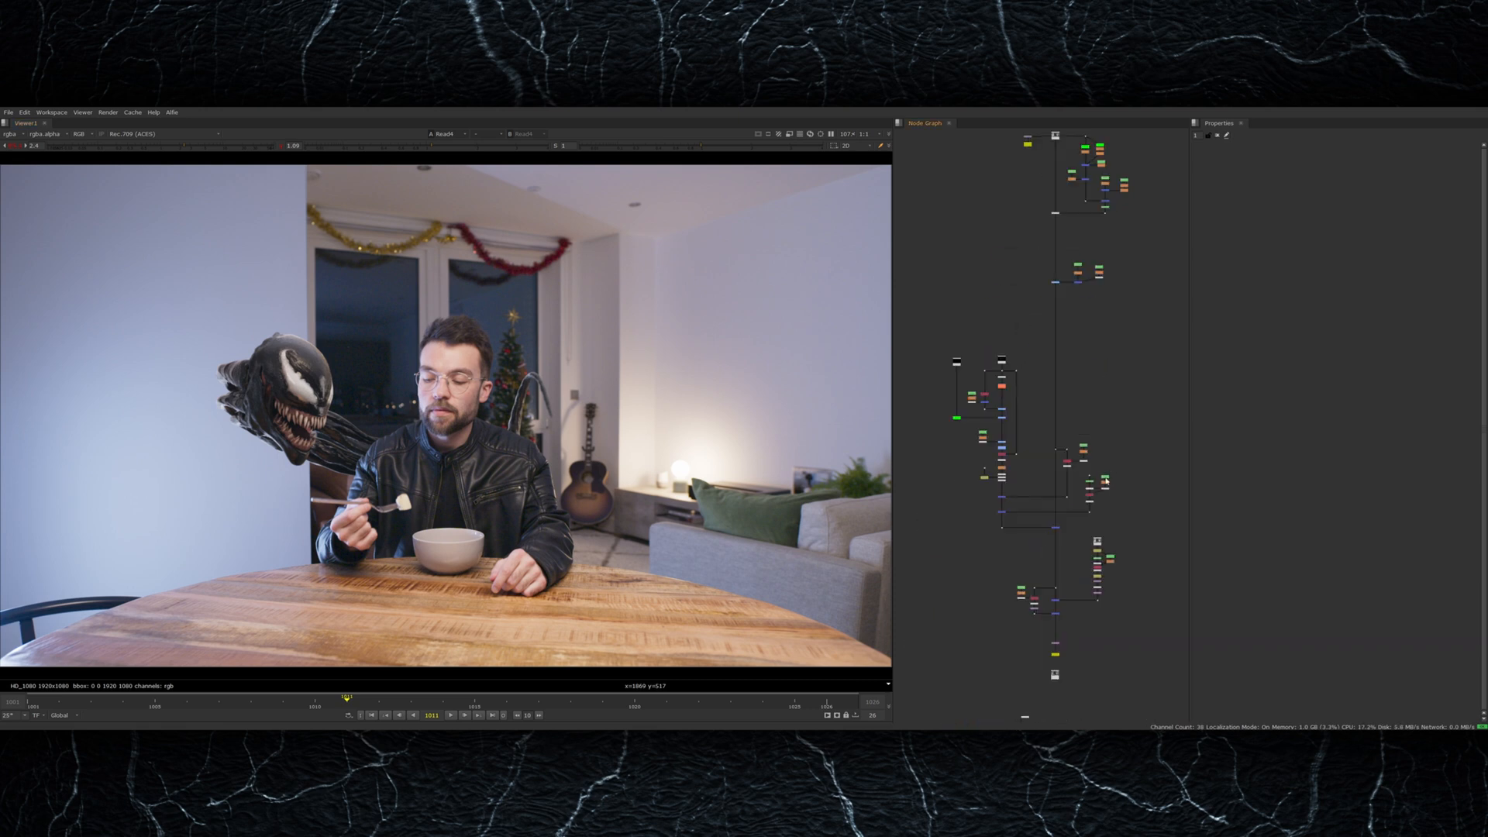
# Step: Switch to Nuke and compare the original plate with the Venom composite by alternating the viewer inputs
pyautogui.press('2')
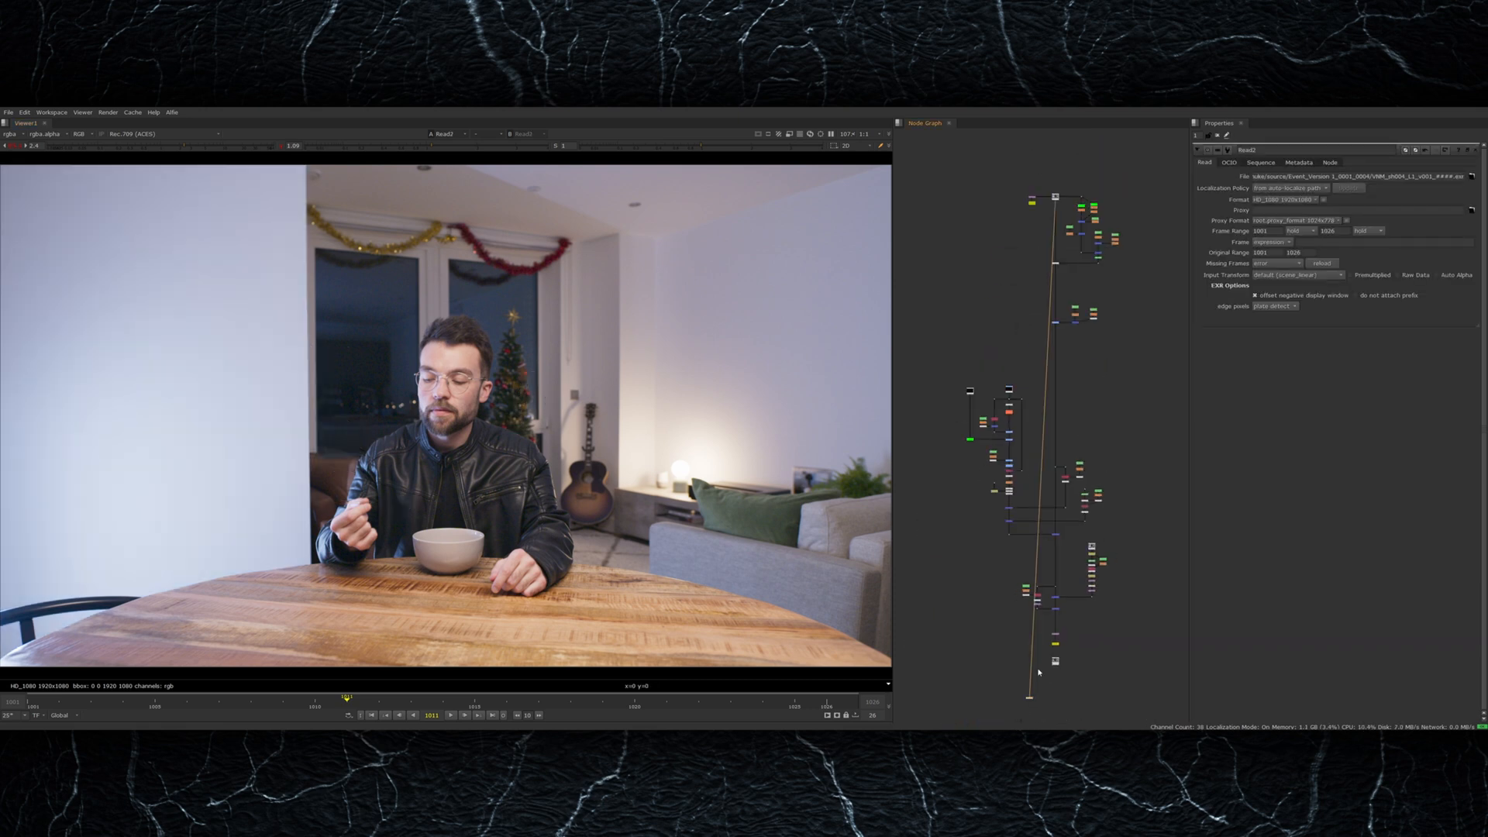
pyautogui.press('1')
pyautogui.press('2')
pyautogui.press('1')
pyautogui.press('2')
pyautogui.press('1')
pyautogui.press('2')
# Step: View the first node joining the side branch to the plate, and disable and re-enable it to check its effect
pyautogui.scroll(5, 1063, 198)
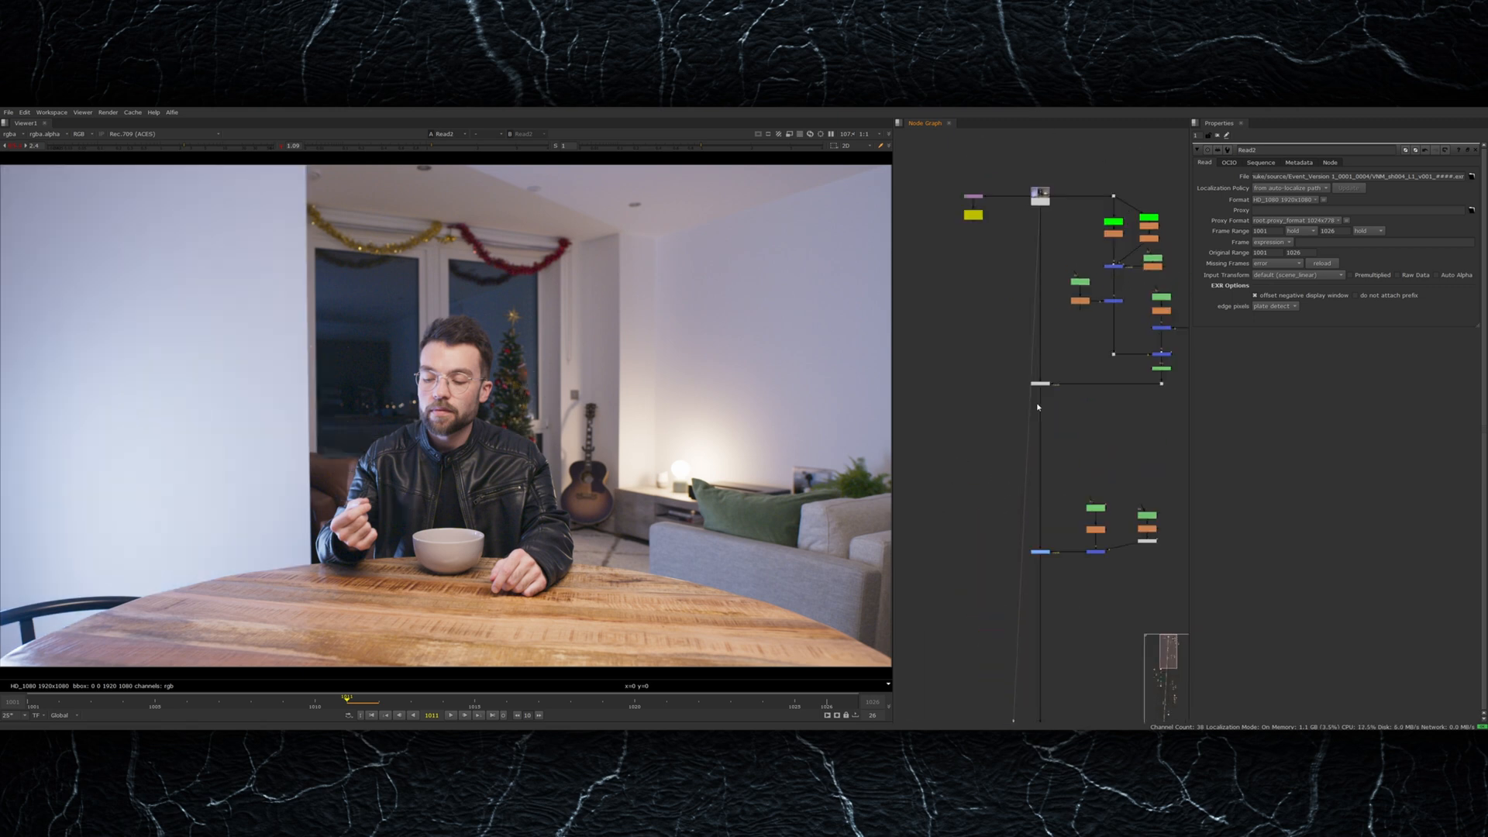
pyautogui.moveTo(1038, 407); pyautogui.dragTo(1028, 445, button='middle')
pyautogui.click(1031, 421)
pyautogui.press('1')
pyautogui.press('d')
pyautogui.press('d')
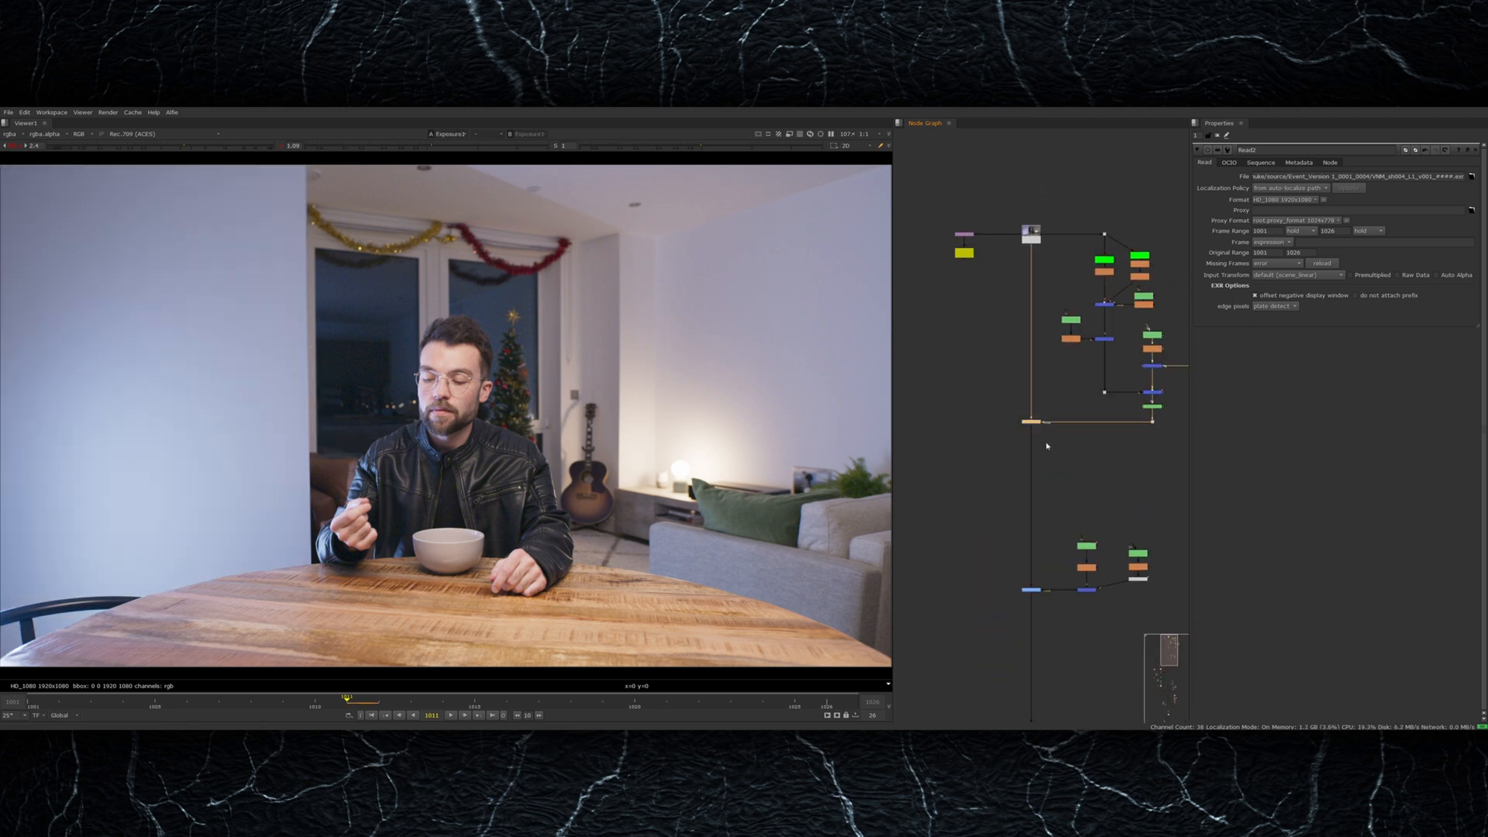
# Step: Compare the viewer's two inputs again for the lower part of the composite's node tree
pyautogui.scroll(-6, 1044, 465)
pyautogui.press('2')
pyautogui.click(1021, 664)
pyautogui.press('1')
pyautogui.press('2')
pyautogui.press('1')
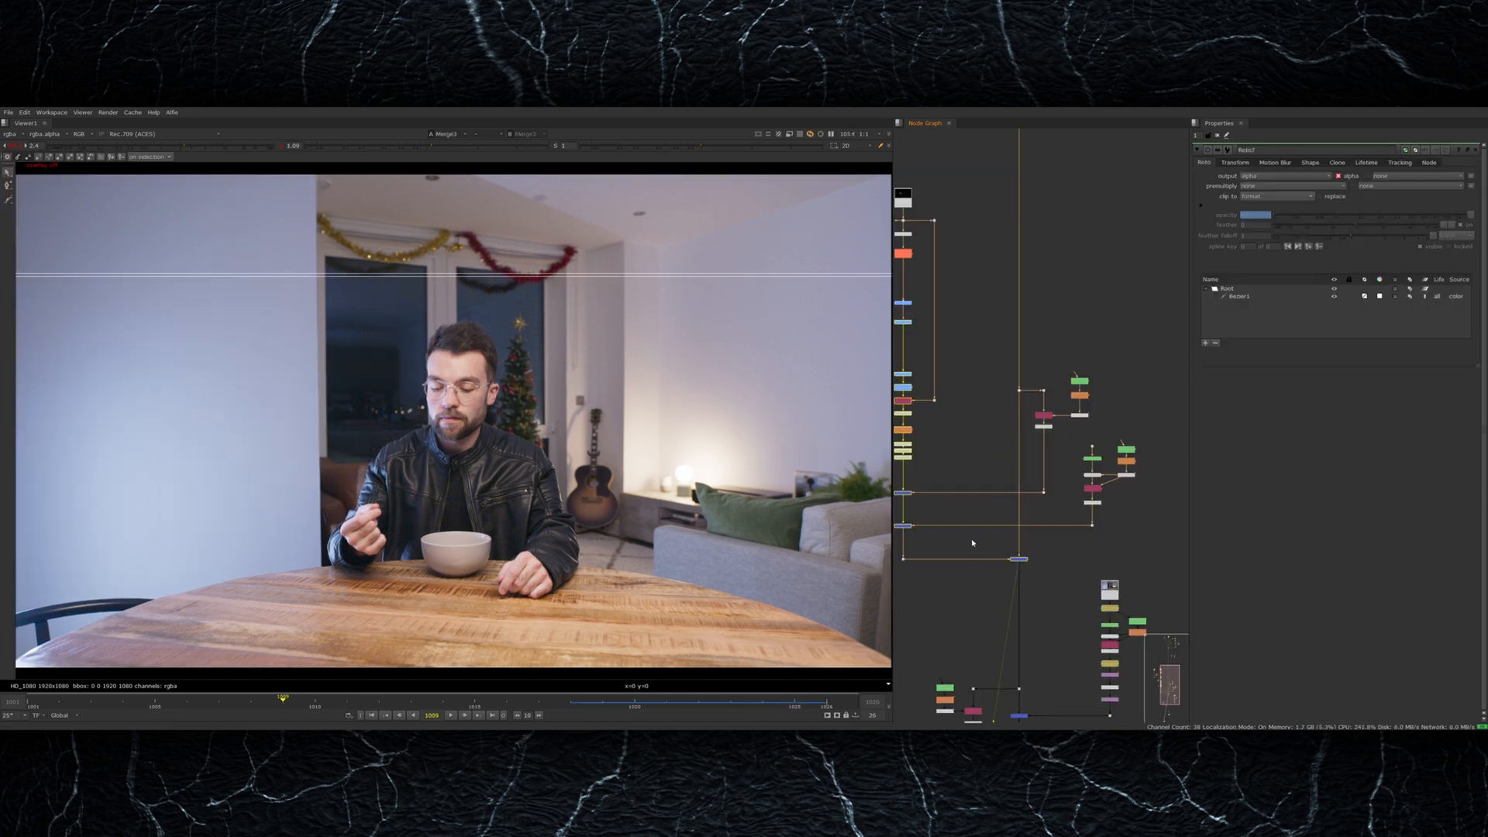
# Step: Disable the selected correction nodes in the Venom head's branch to compare the composite without them
pyautogui.scroll(3, 384, 433)
pyautogui.moveTo(982, 378); pyautogui.dragTo(1089, 447, button='middle')
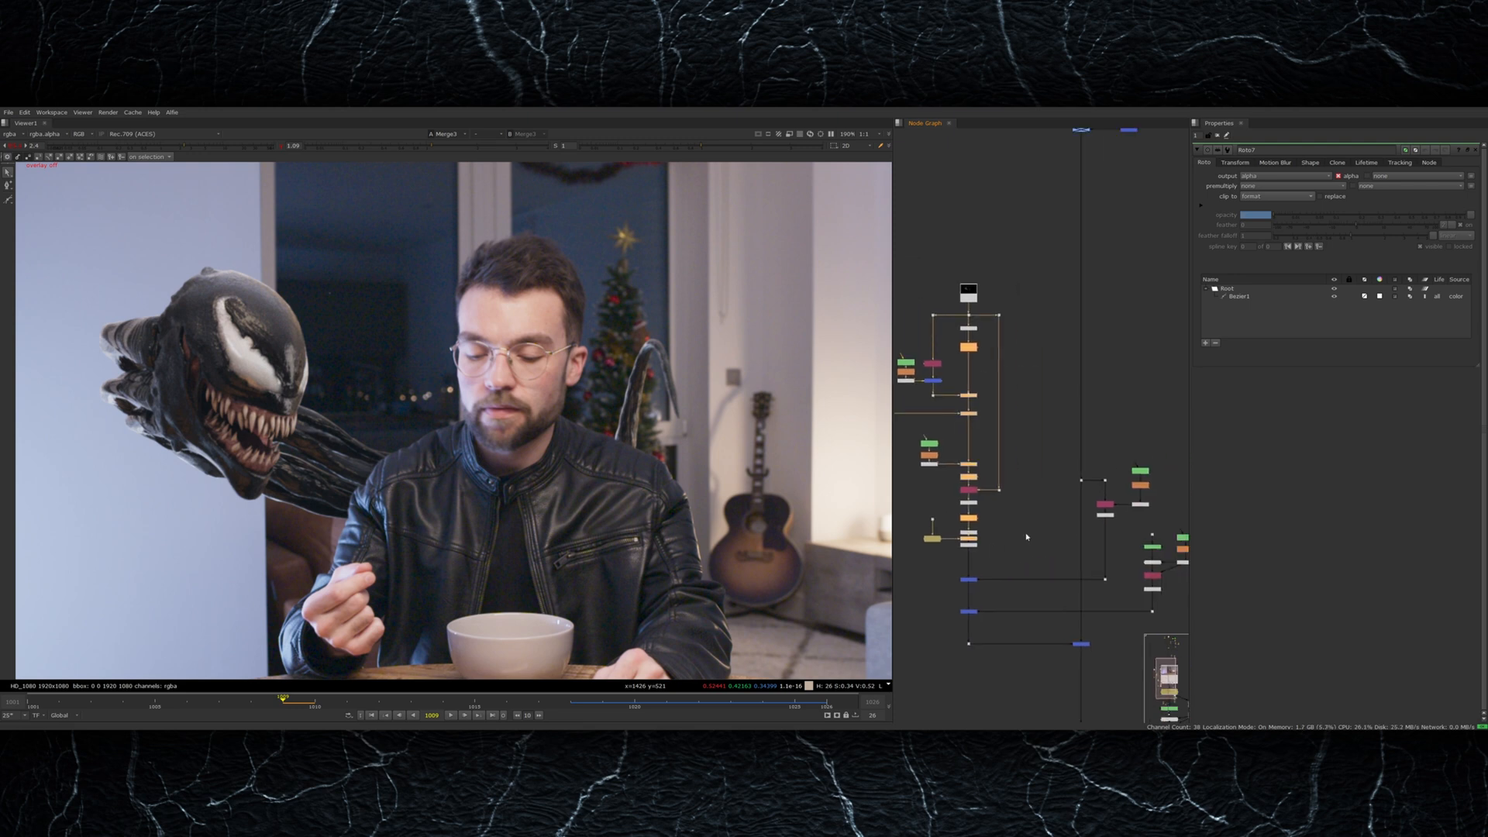
pyautogui.press('d')
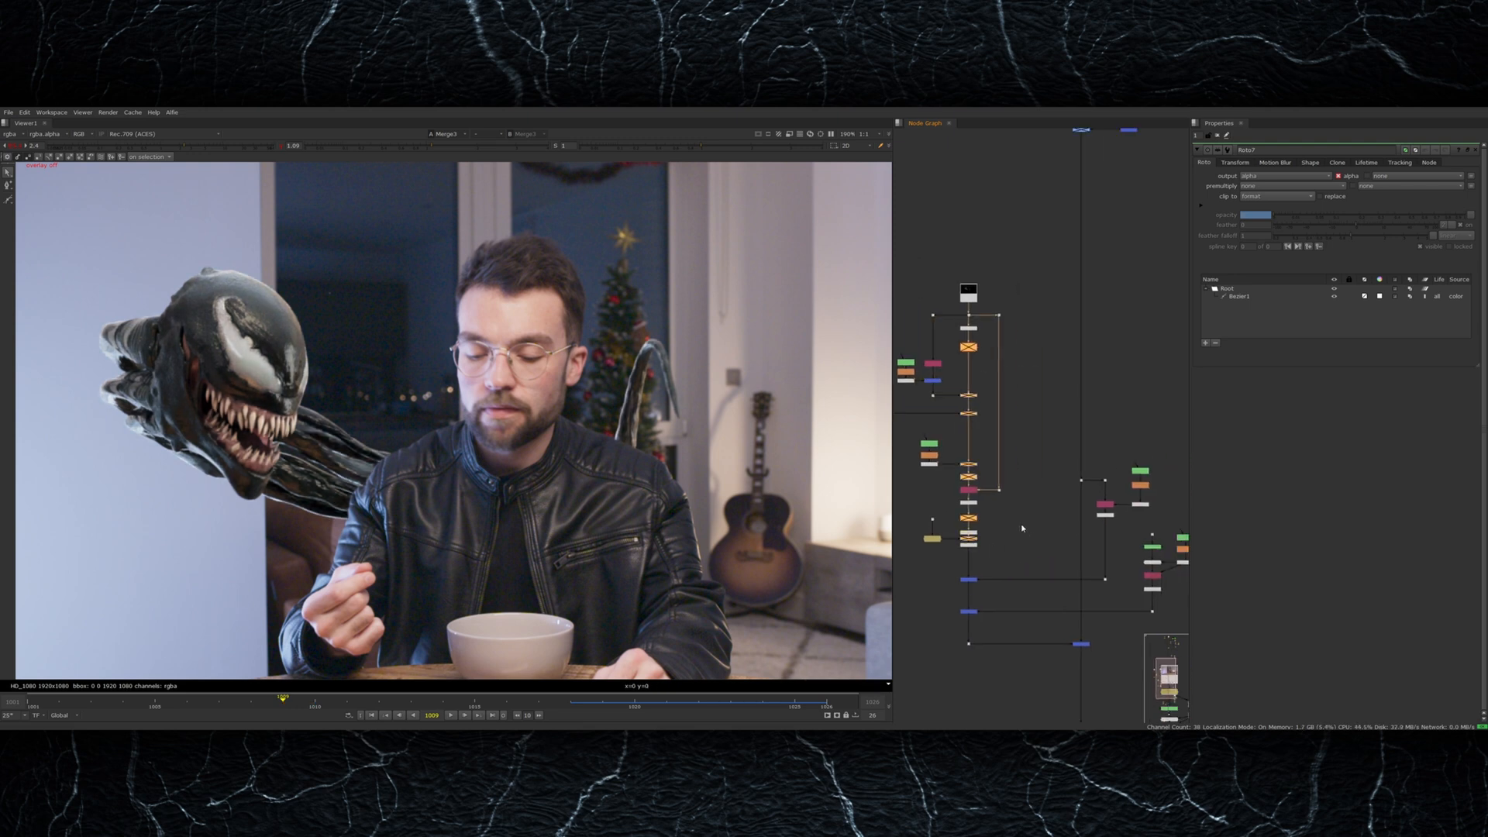
# Step: Toggle the selected correction nodes in the Venom head's branch to compare the corrected and uncorrected composite
pyautogui.moveTo(1022, 528); pyautogui.dragTo(1057, 532, button='middle')
pyautogui.press('d')
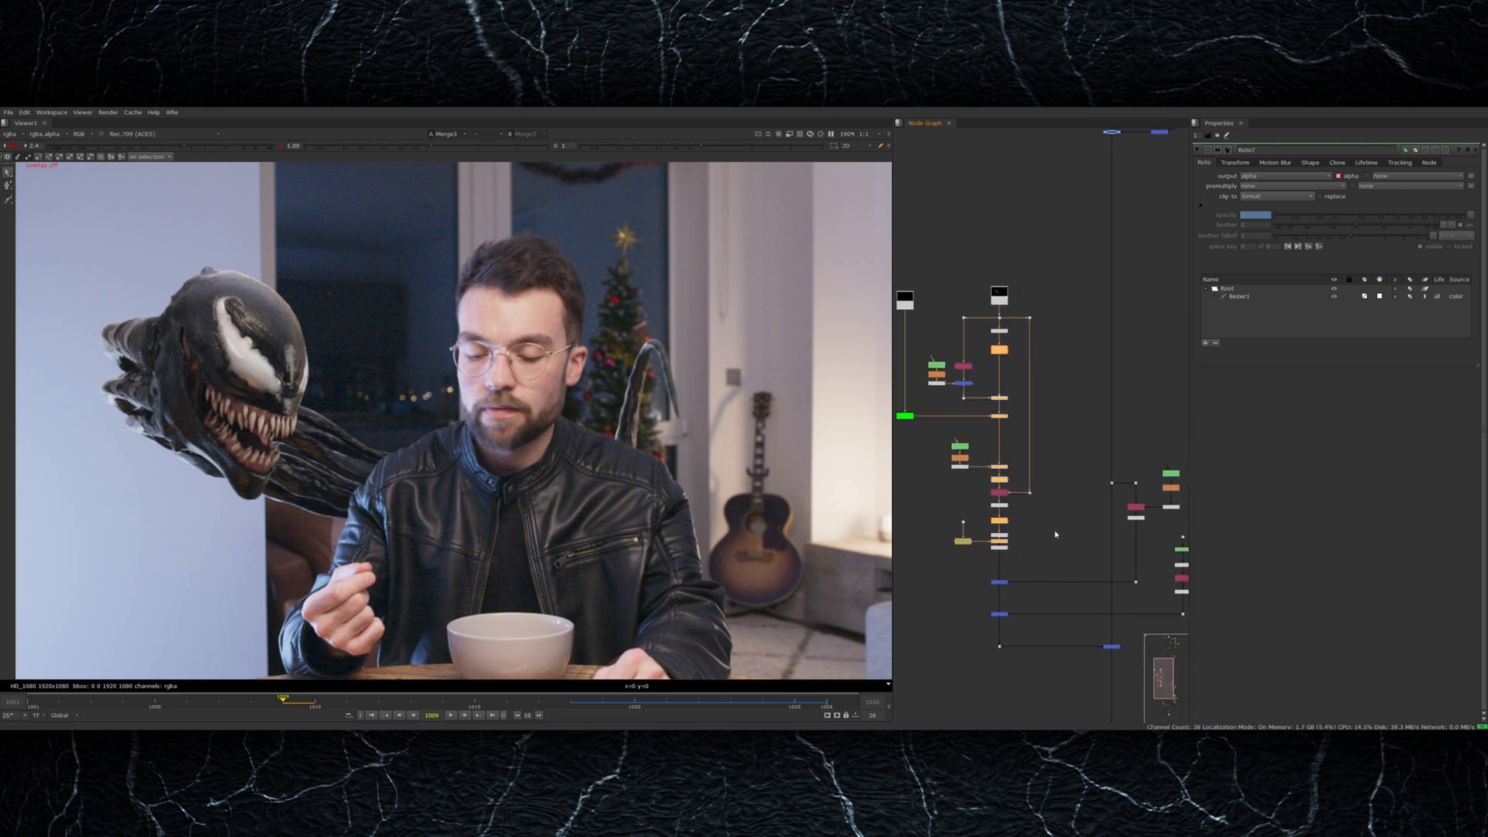
pyautogui.press('d')
pyautogui.press('d')
pyautogui.press('d')
pyautogui.press('d')
# Step: Disable and re-enable the ColorMatrix node under the Venom render to check its effect on the composite
pyautogui.scroll(4, 1000, 354)
pyautogui.press('d')
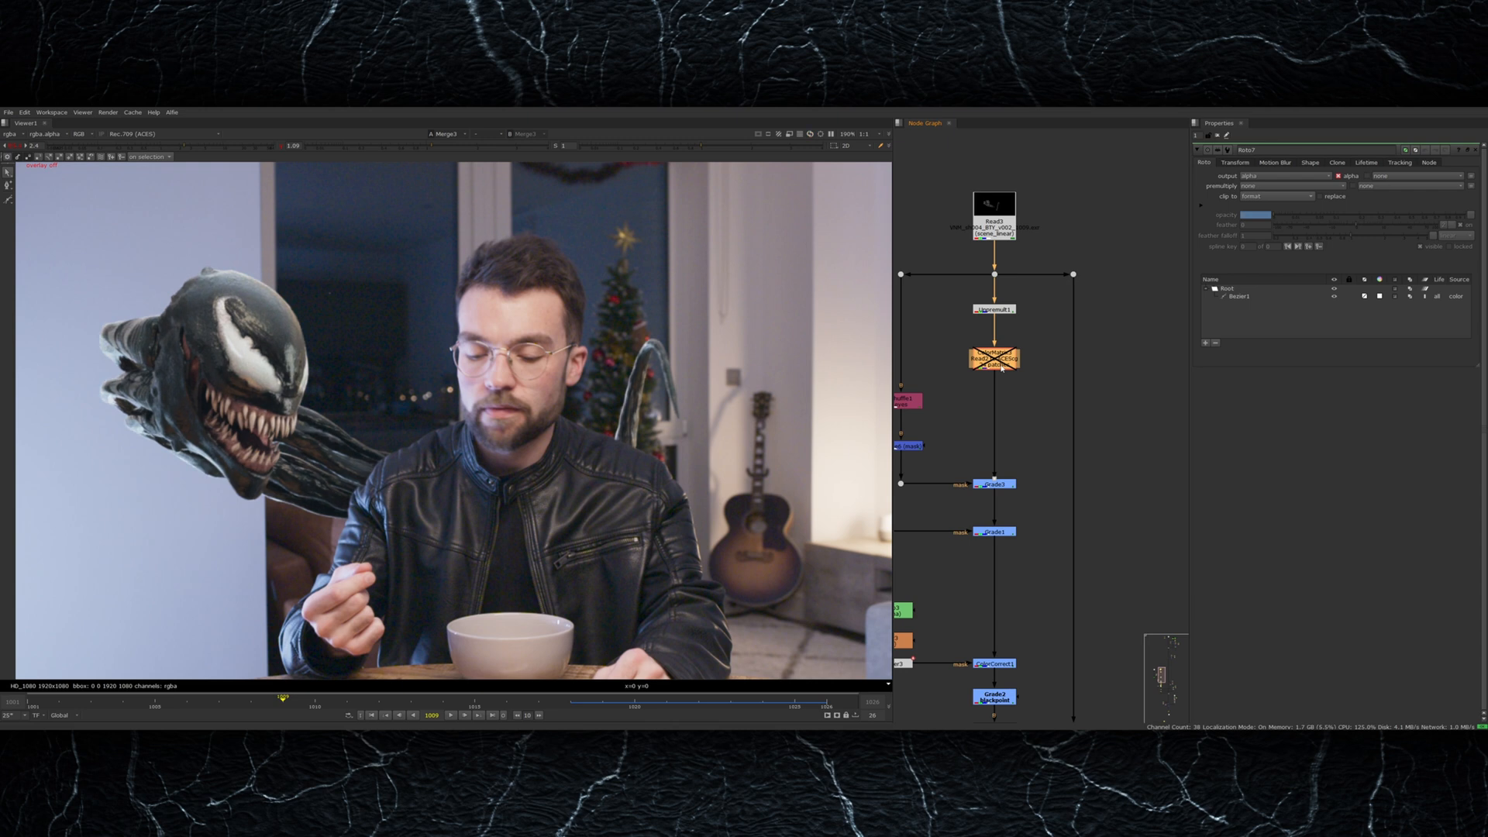
pyautogui.press('d')
pyautogui.press('d')
pyautogui.press('d')
# Step: Toggle the two masked Grade nodes below the ColorMatrix together to compare the Venom head with and without them
pyautogui.moveTo(1036, 467); pyautogui.dragTo(959, 572)
pyautogui.press('d')
pyautogui.moveTo(967, 552); pyautogui.dragTo(1052, 537, button='middle')
pyautogui.press('d')
# Step: View the Shuffle node that feeds the first masked Grade and examine its side branch
pyautogui.click(984, 390)
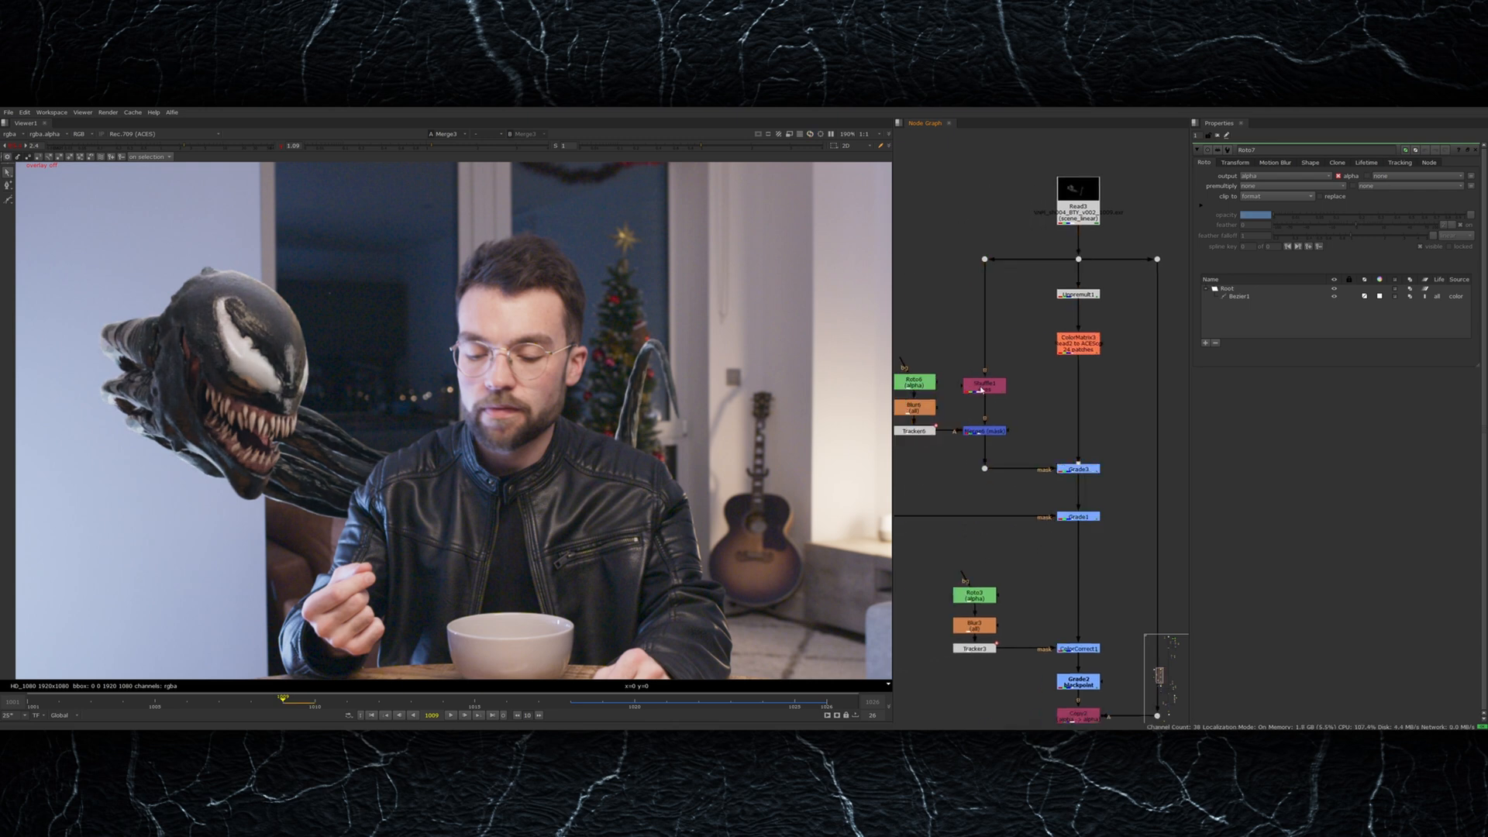
pyautogui.press('1')
pyautogui.moveTo(897, 424); pyautogui.dragTo(1032, 432, button='middle')
pyautogui.scroll(-3, 998, 459)
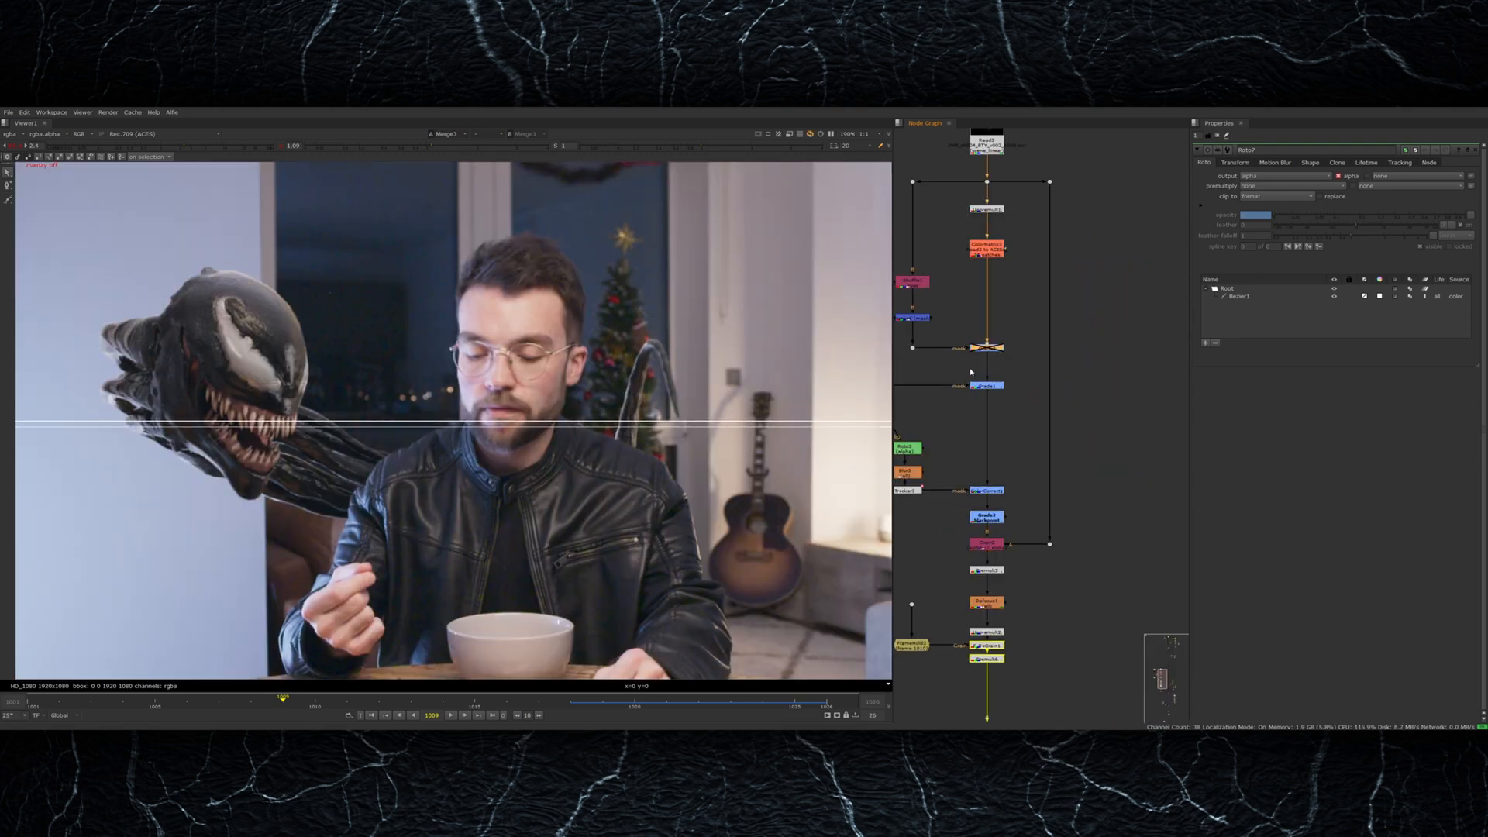
# Step: Toggle the first masked Grade node to check its effect on the eyes, and return the viewer to the composite
pyautogui.press('d')
pyautogui.press('d')
pyautogui.press('d')
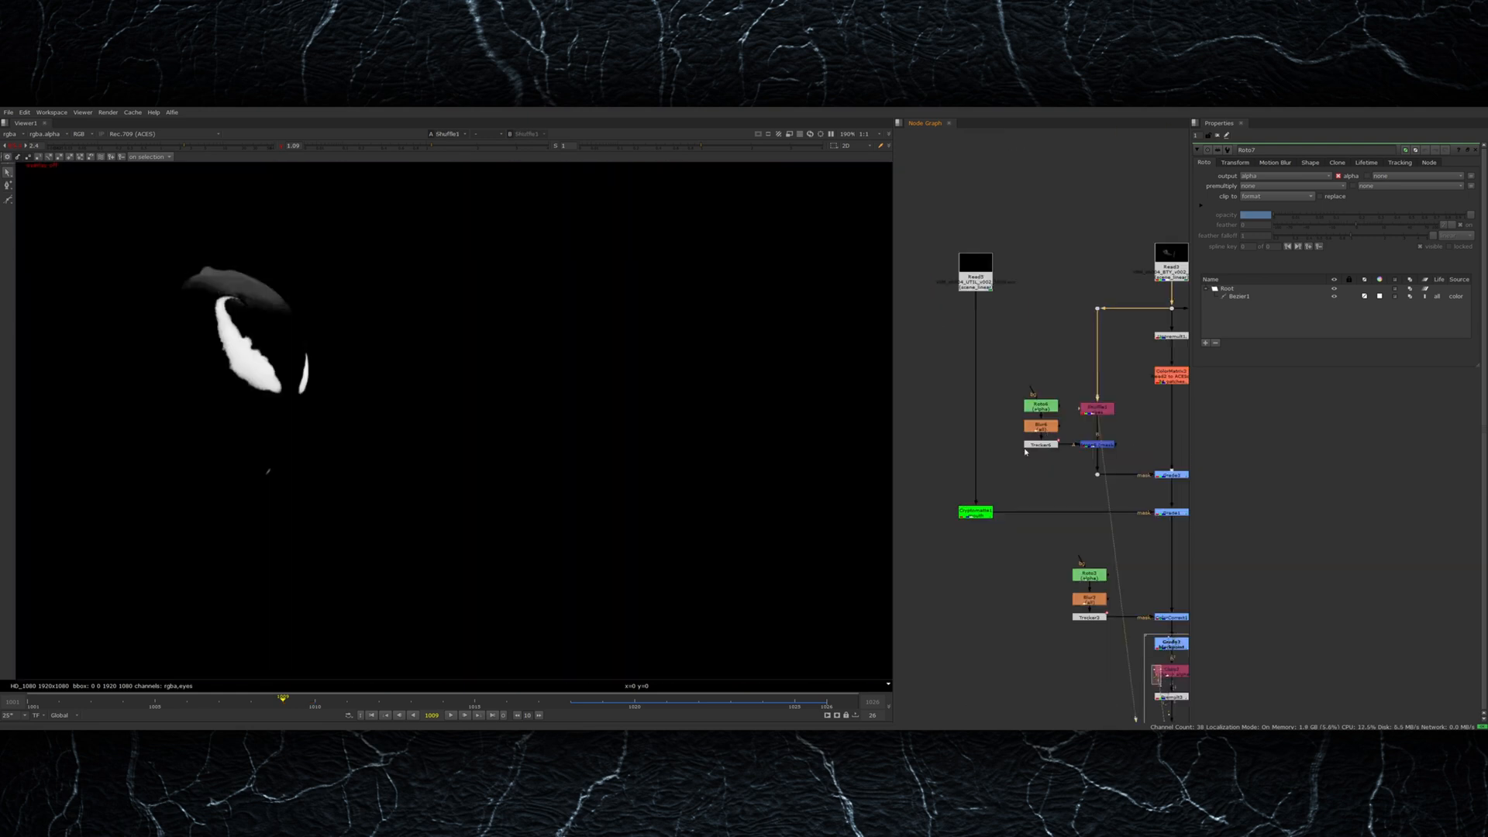
pyautogui.press('1')
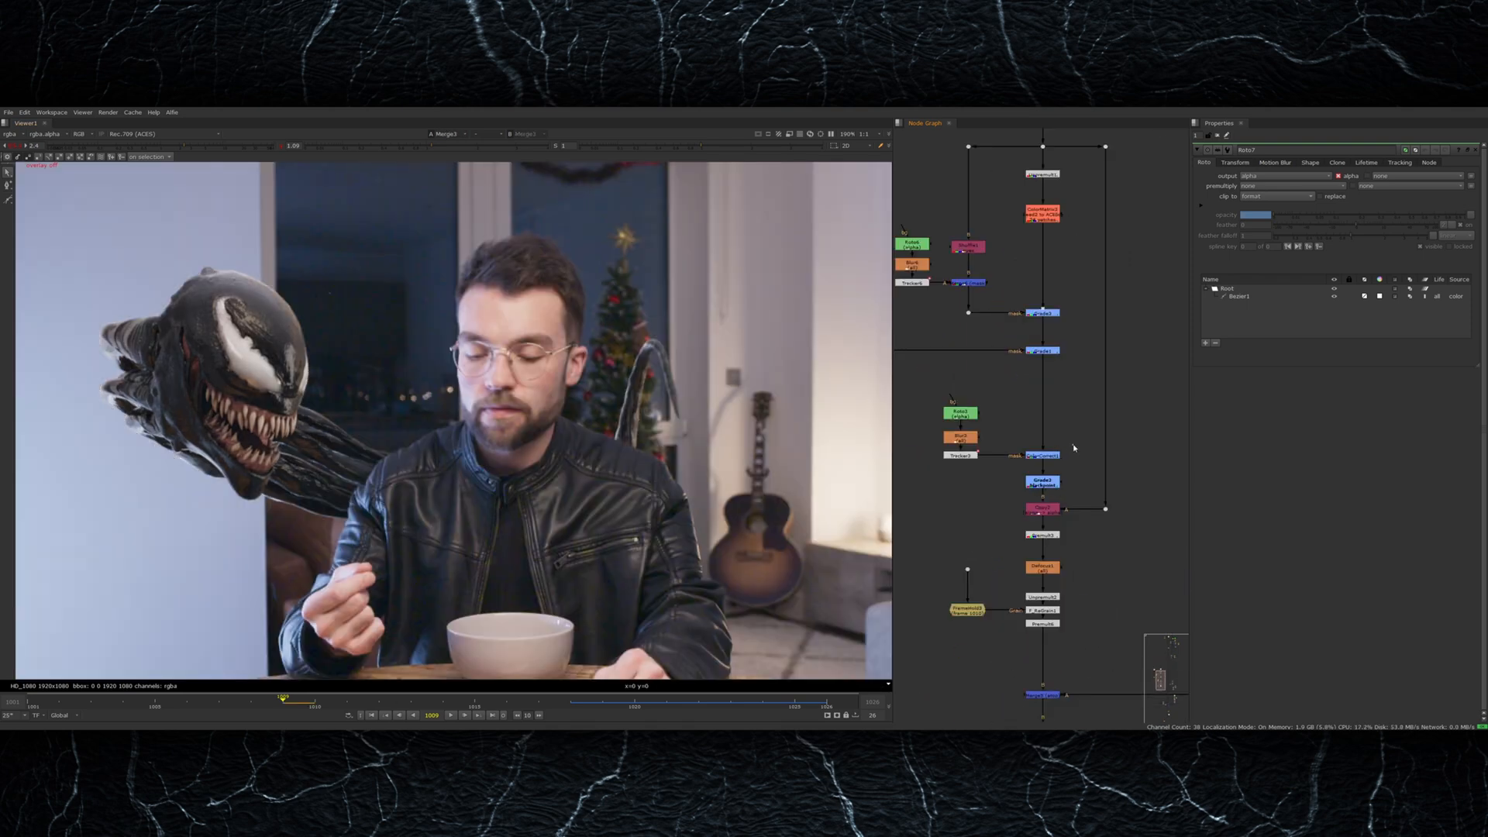
# Step: Toggle the roto-masked ColorCorrect1 node to check its effect near the jacket and tendrils
pyautogui.click(1043, 454)
pyautogui.press('d')
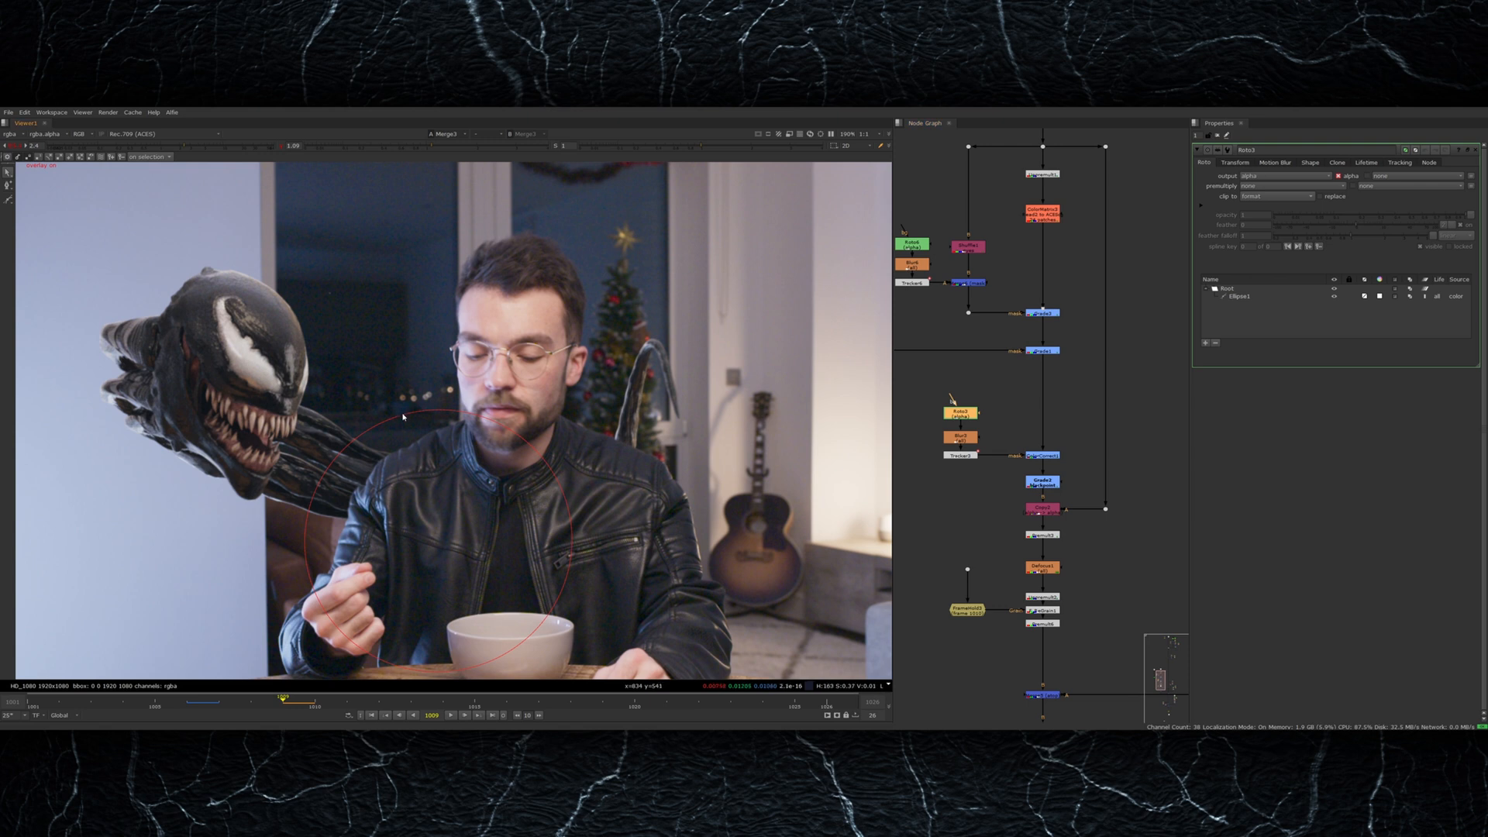
pyautogui.click(1043, 457)
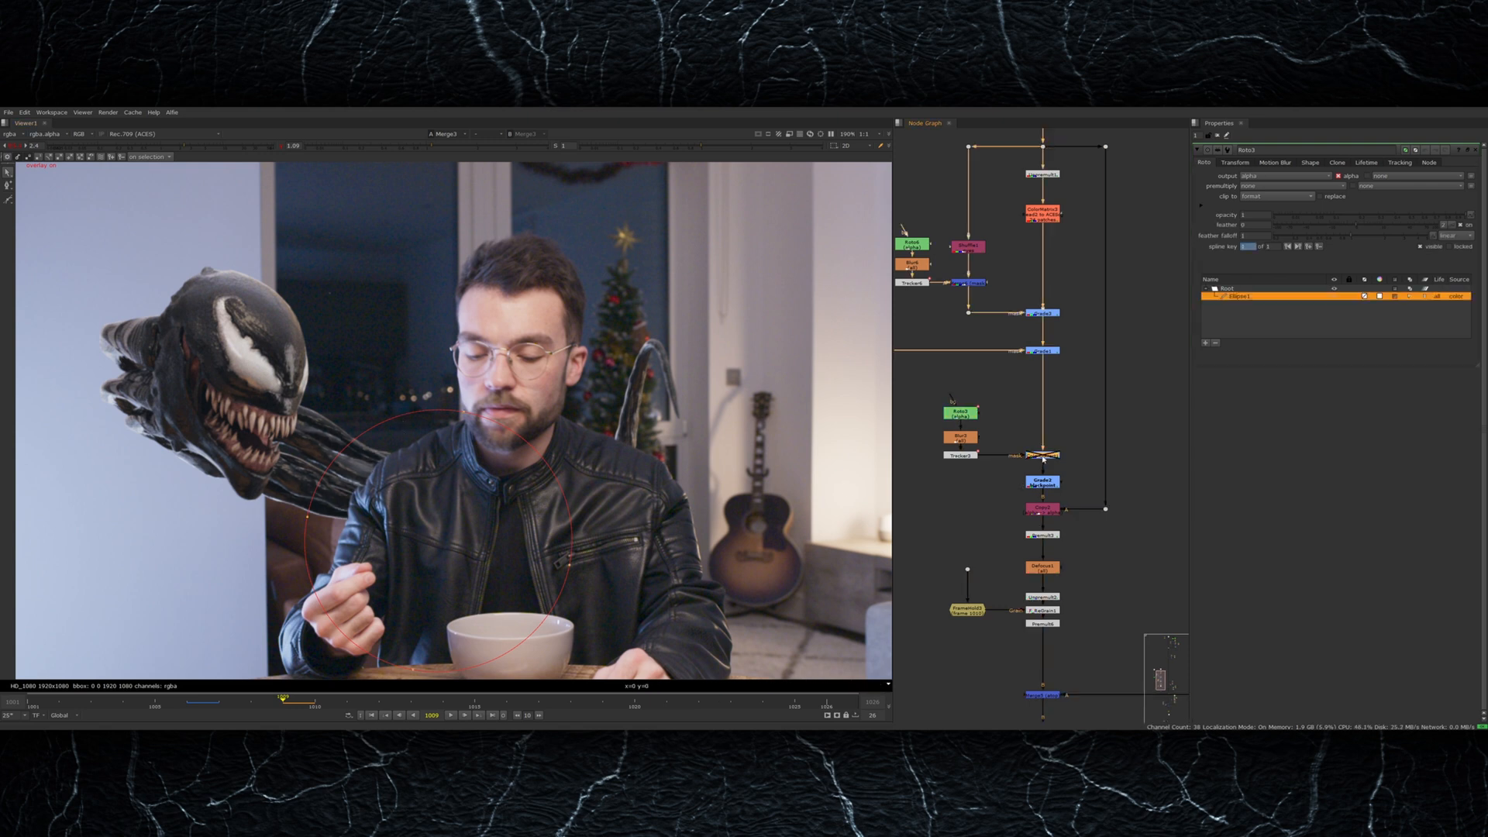
pyautogui.hotkey('alt', 'i')
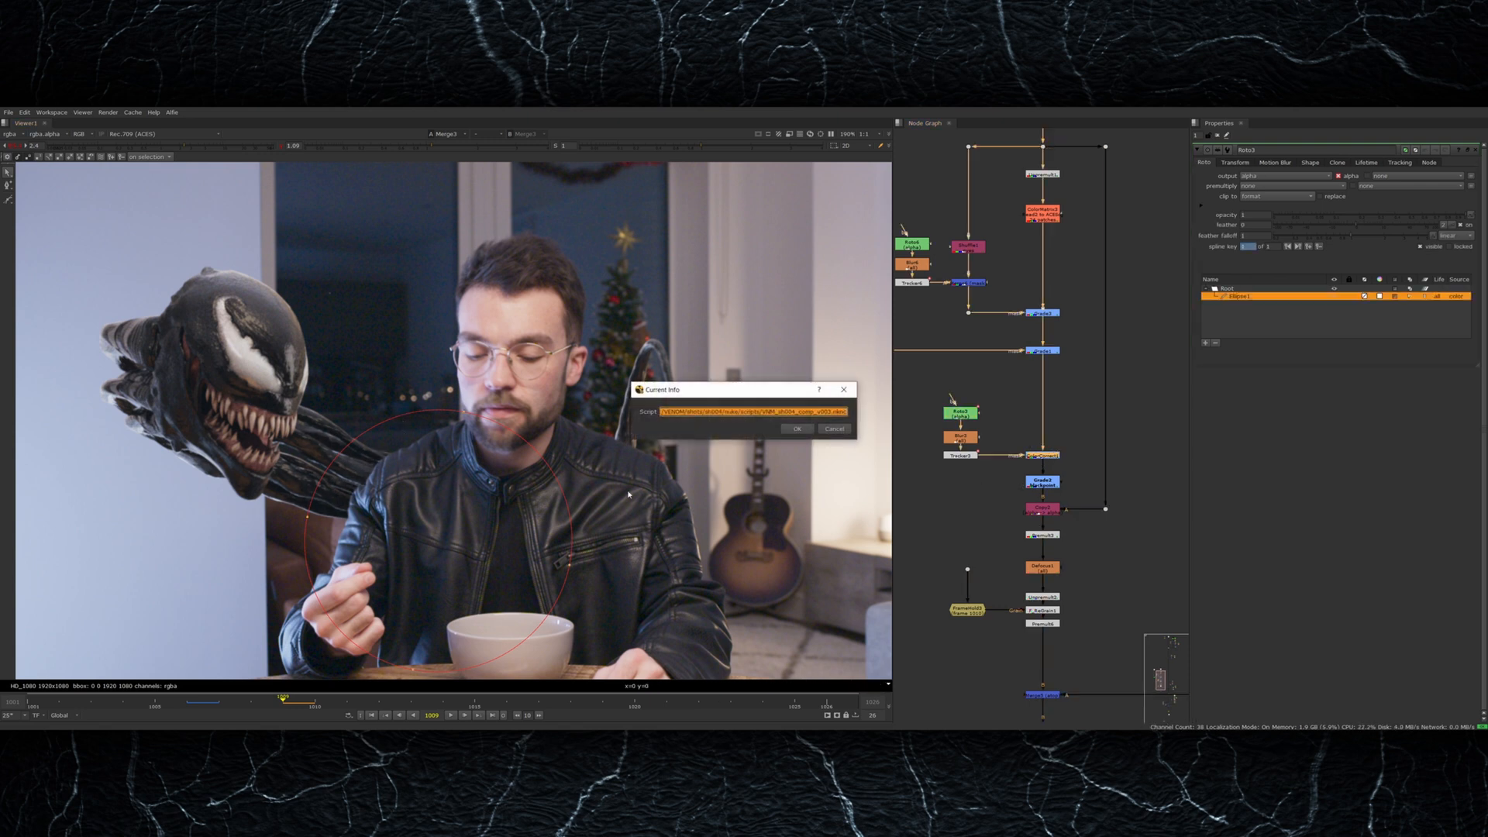
pyautogui.click(833, 429)
# Step: Toggle the Grade2 blackpoint node, raising the viewer gain to compare Venom's blacks with the plate's
pyautogui.click(1041, 482)
pyautogui.press('d')
pyautogui.press('d')
pyautogui.press('d')
pyautogui.press('d')
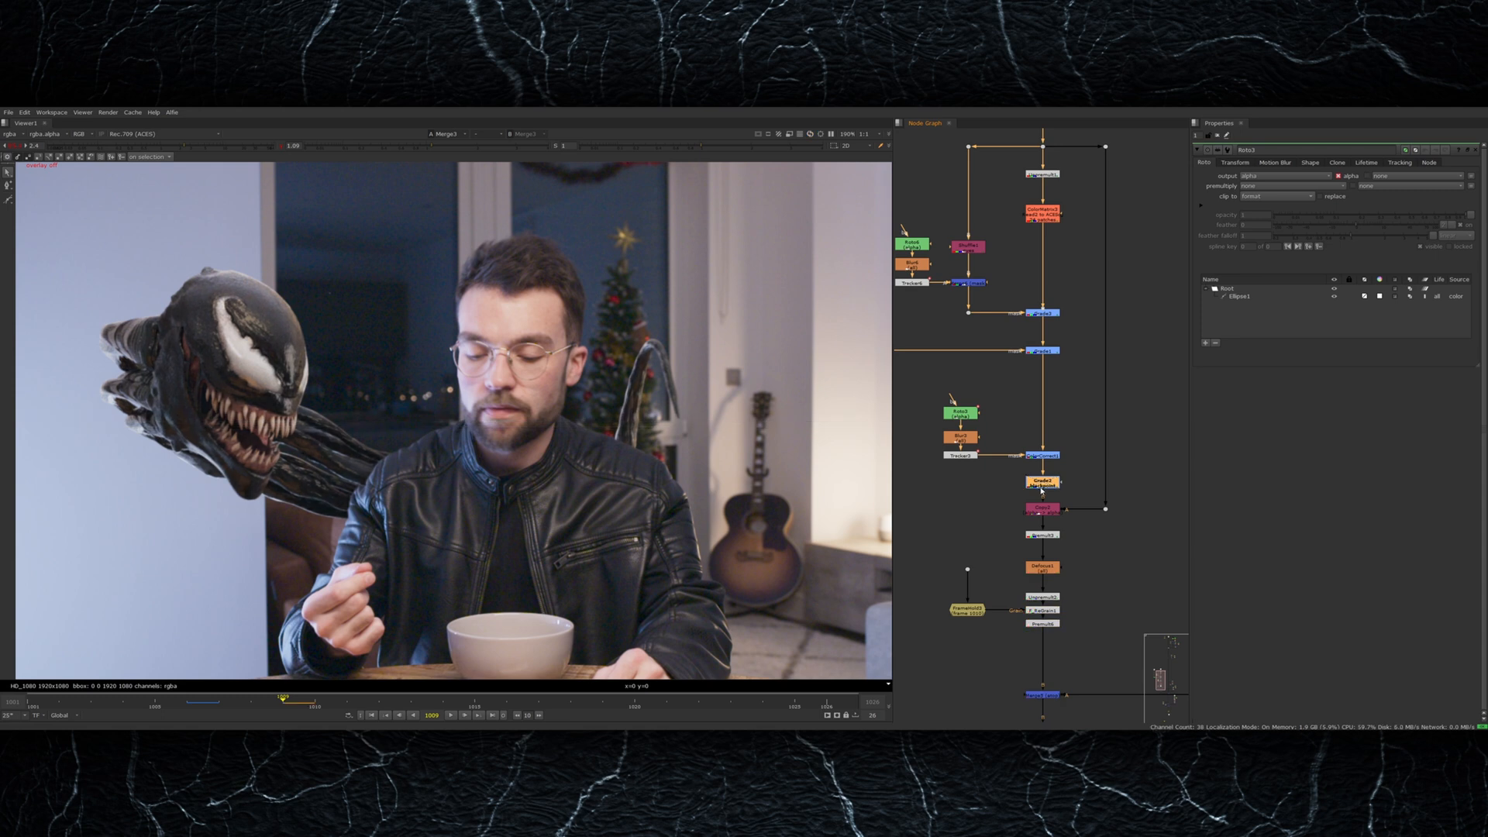
pyautogui.moveTo(236, 147); pyautogui.dragTo(308, 156)
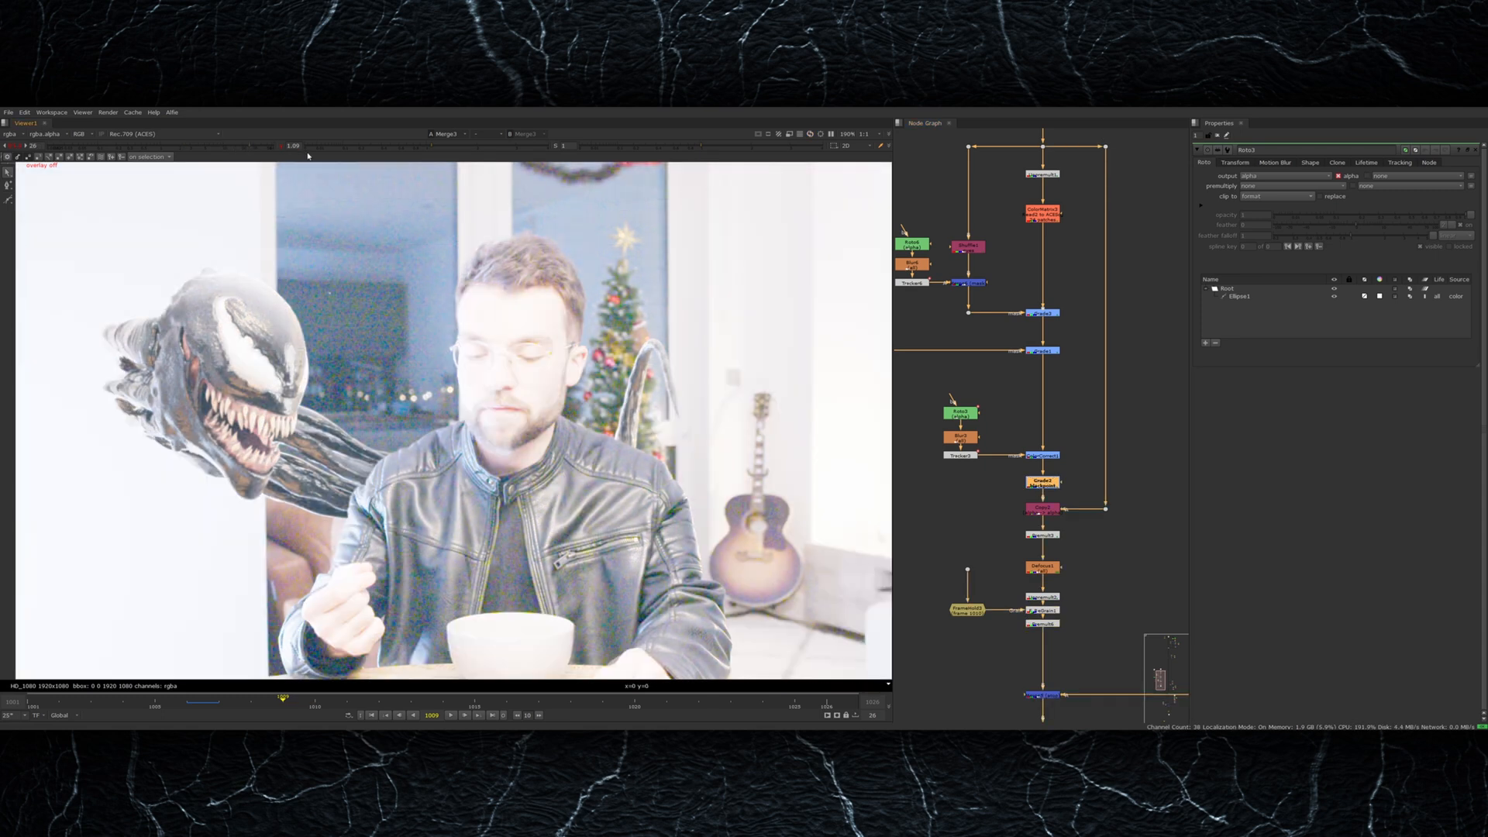
pyautogui.press('d')
pyautogui.press('d')
pyautogui.press('d')
pyautogui.press('d')
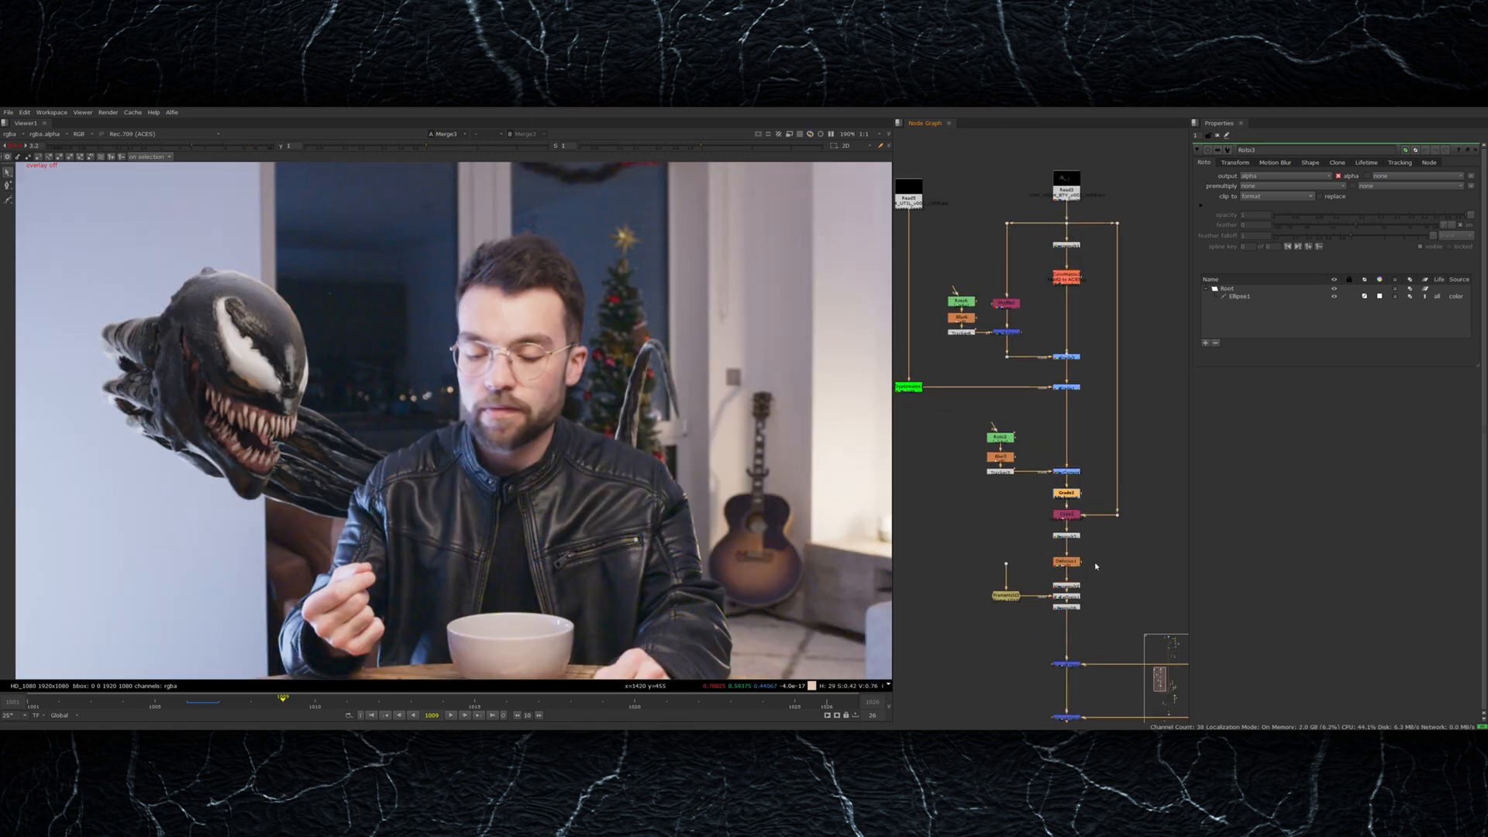
# Step: Toggle the Defocus1 and ReGrain1 nodes and examine the softness and grain on the Venom head up close
pyautogui.scroll(4, 1089, 567)
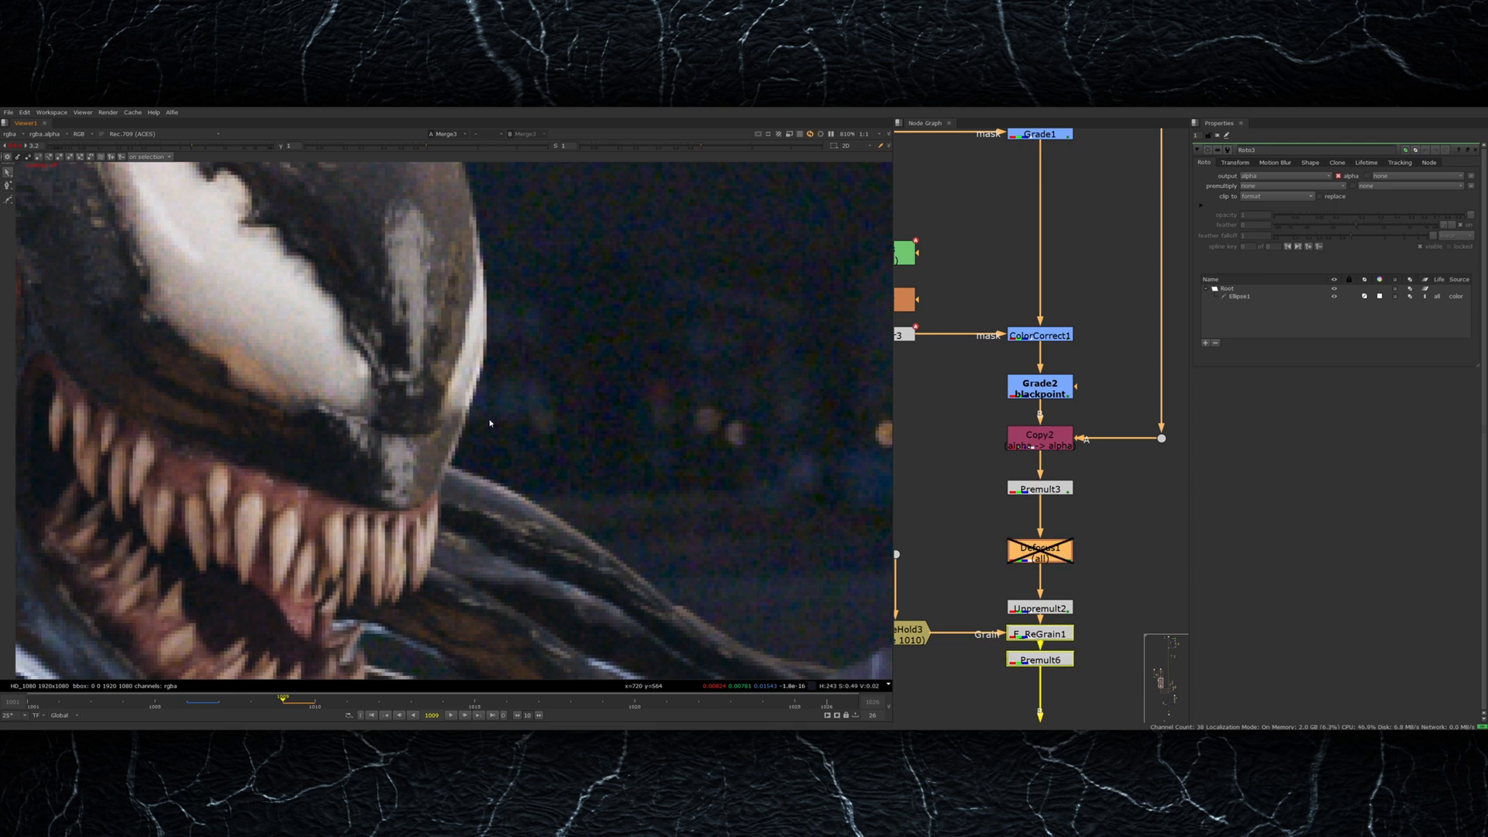
pyautogui.press('d')
pyautogui.scroll(-3, 489, 426)
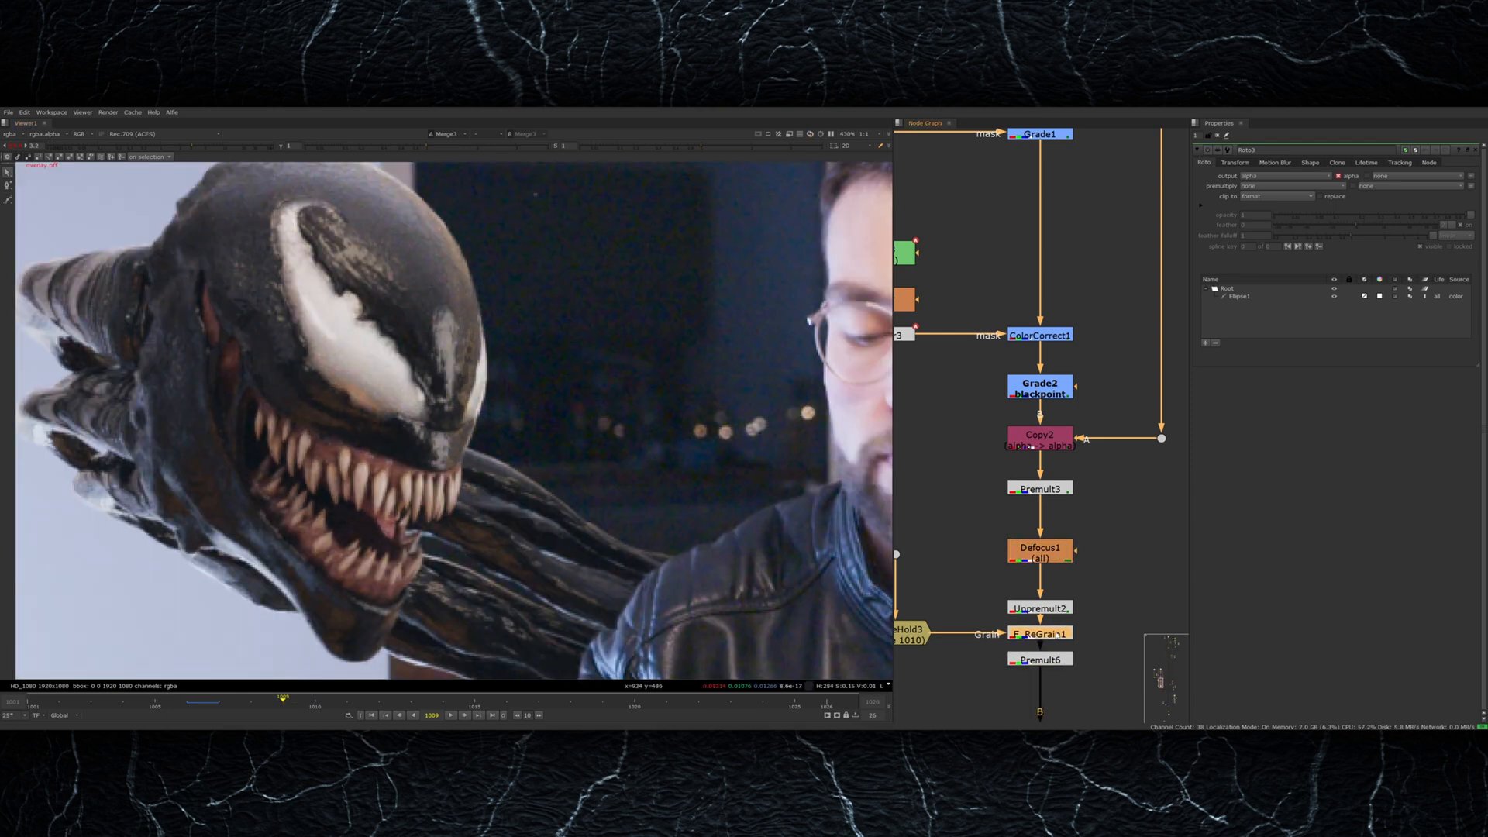
pyautogui.press('d')
pyautogui.scroll(3, 554, 384)
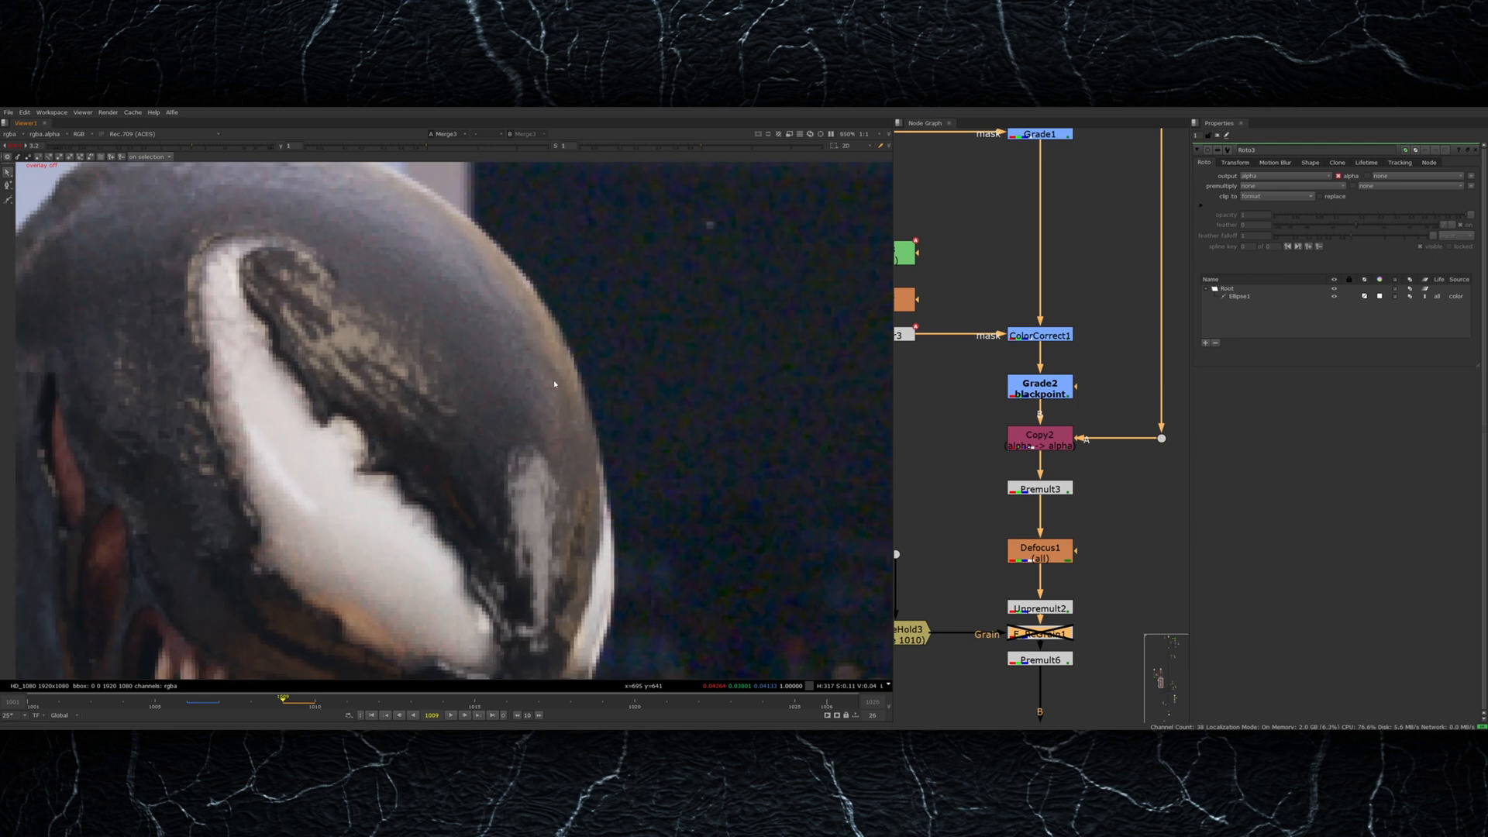
pyautogui.moveTo(518, 392); pyautogui.dragTo(675, 378, button='middle')
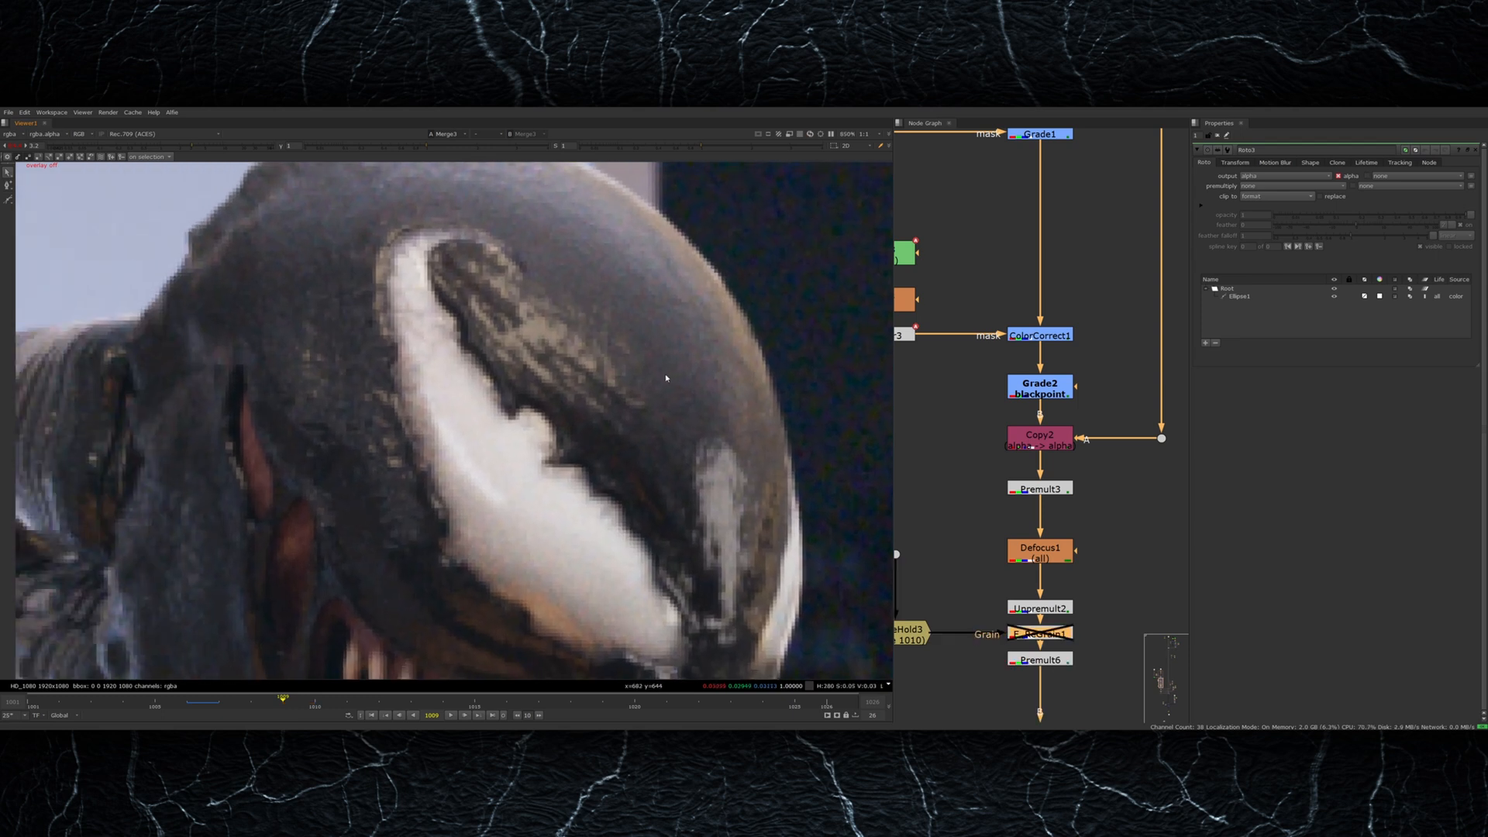
# Step: Toggle the two Merge nodes that layer the roto cut-outs over Venom to compare the tendrils with and without them
pyautogui.scroll(-10, 661, 382)
pyautogui.scroll(-5, 1022, 580)
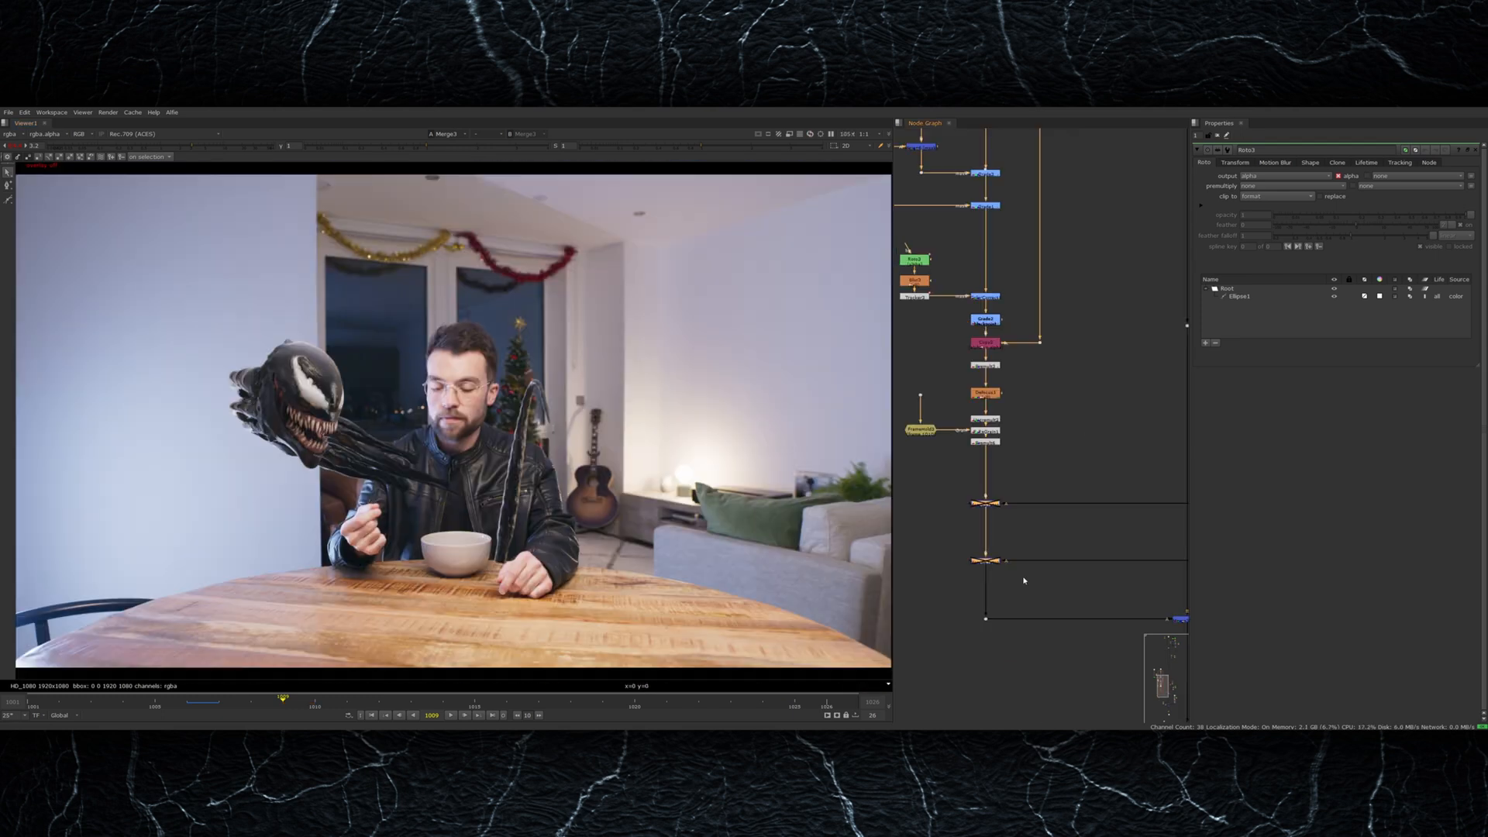
pyautogui.scroll(2, 492, 477)
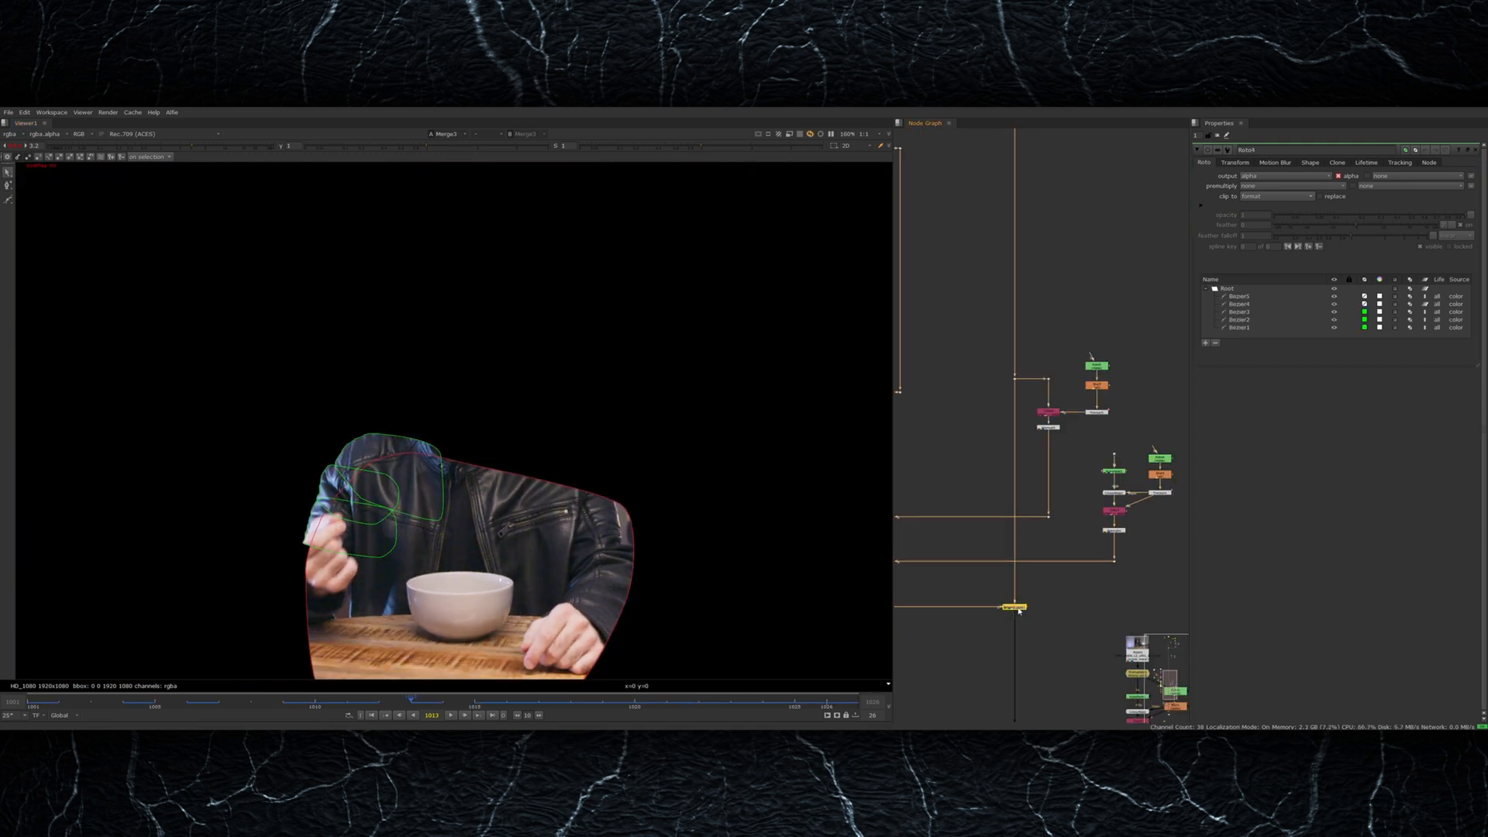
pyautogui.doubleClick(1018, 610)
pyautogui.moveTo(1021, 611); pyautogui.dragTo(1111, 597, button='middle')
pyautogui.moveTo(926, 489); pyautogui.dragTo(981, 574)
pyautogui.press('d')
pyautogui.press('d')
pyautogui.press('d')
pyautogui.press('d')
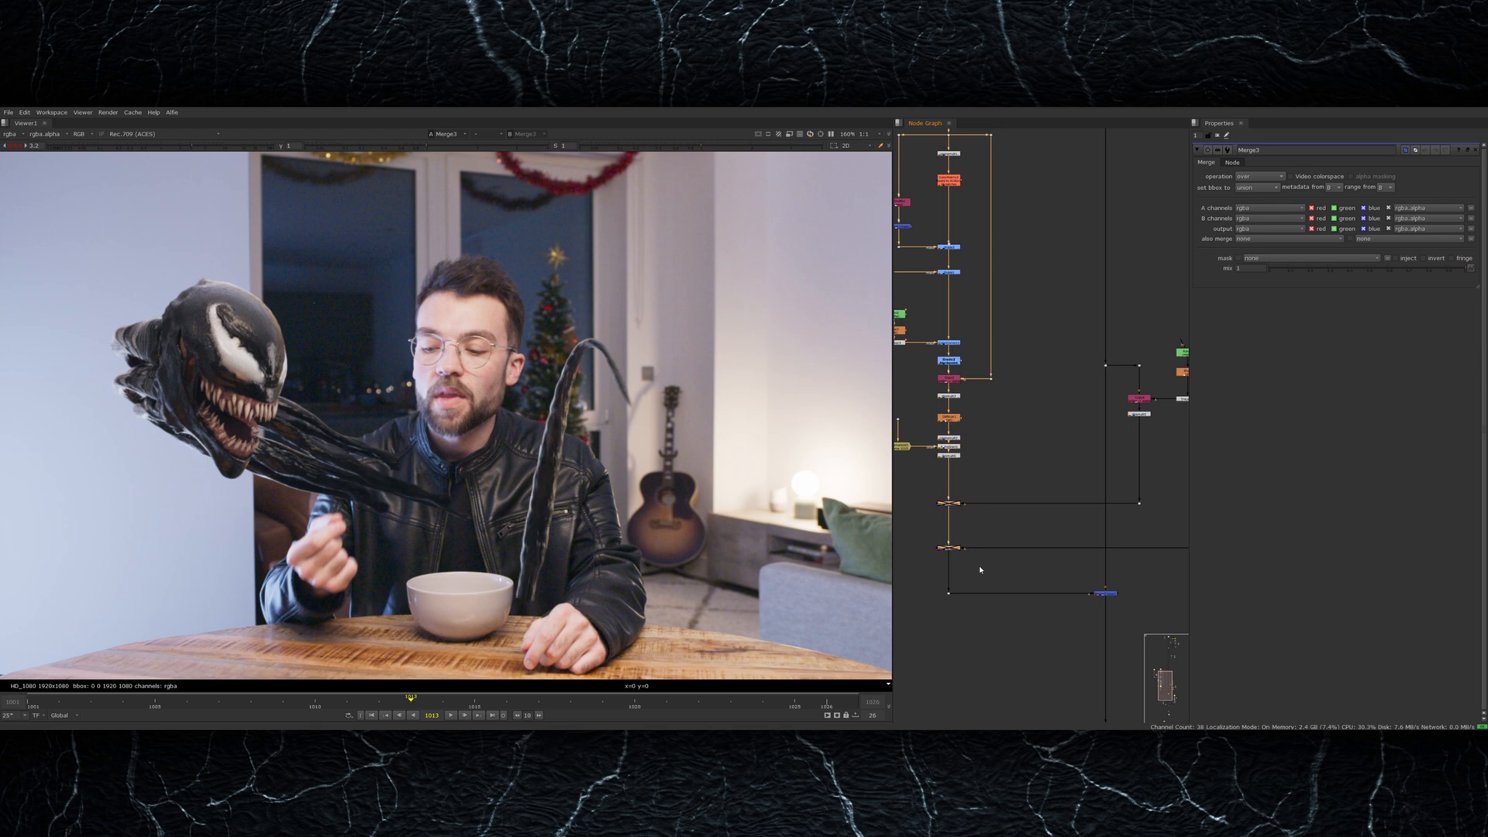
pyautogui.click(978, 569)
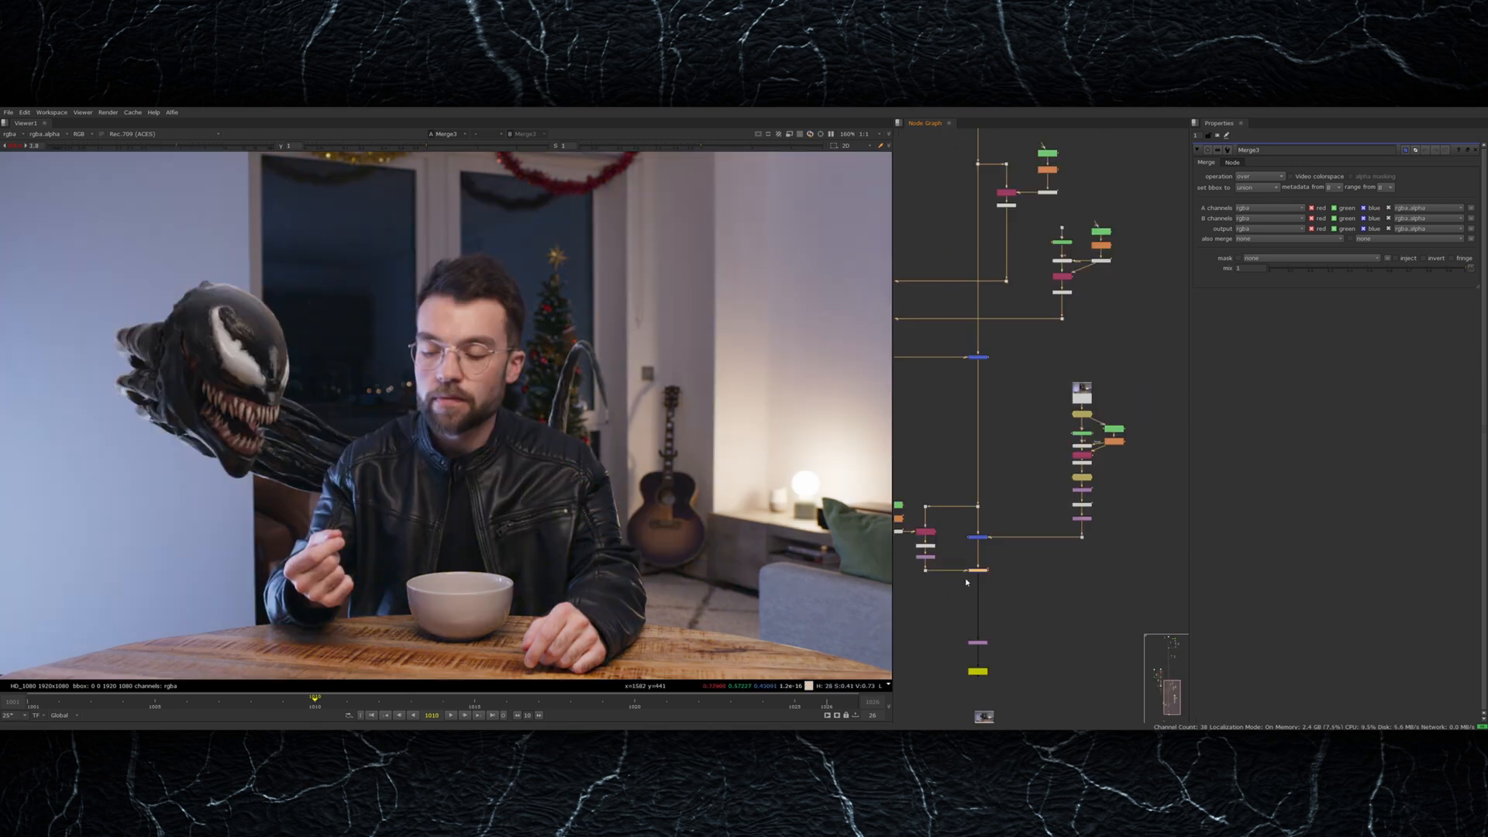
# Step: Toggle the Merge node that adds the fork to compare the hand with and without it
pyautogui.scroll(4, 710, 561)
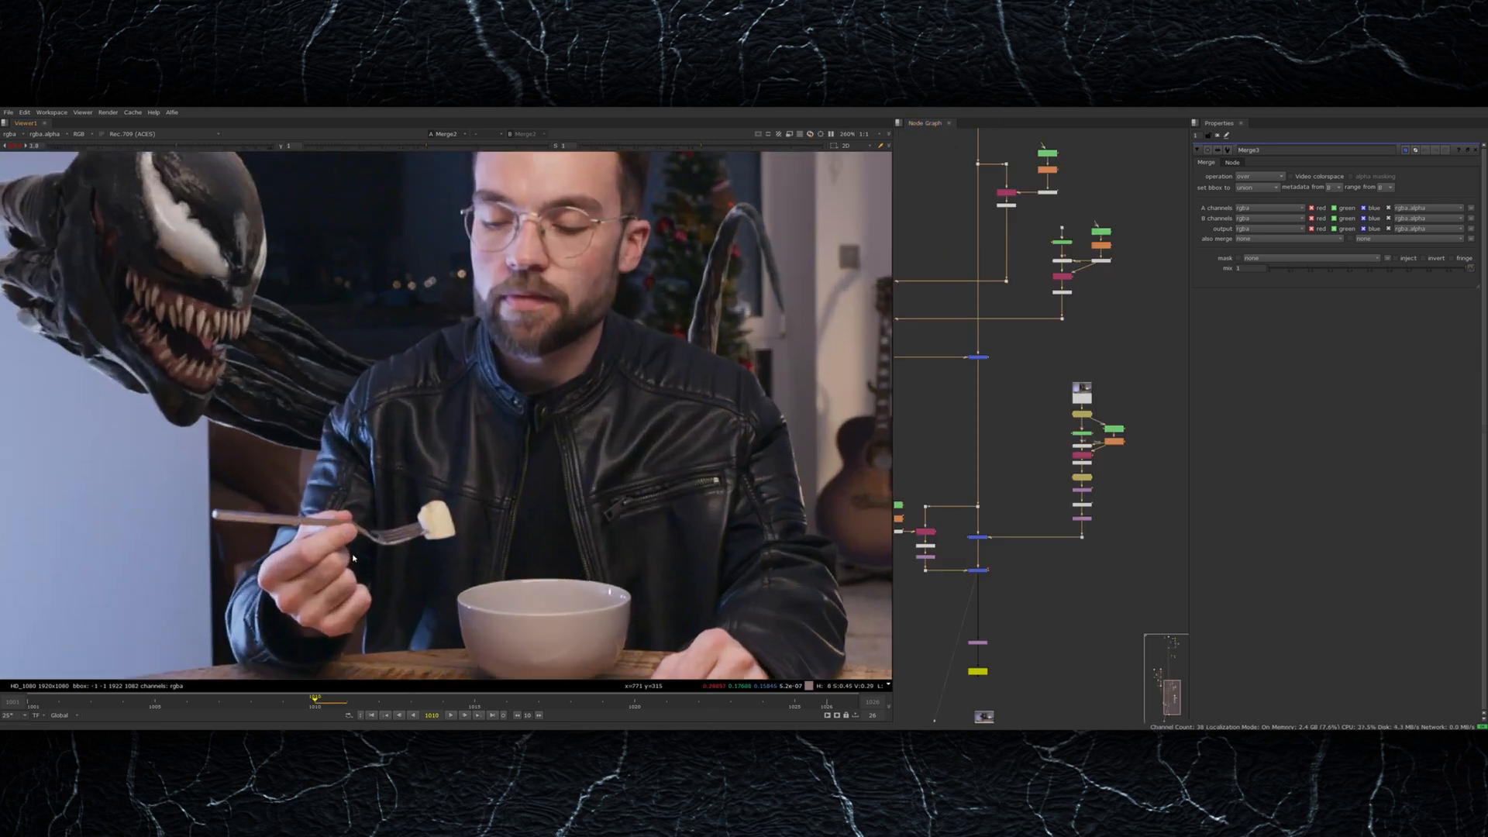
pyautogui.click(975, 536)
pyautogui.press('d')
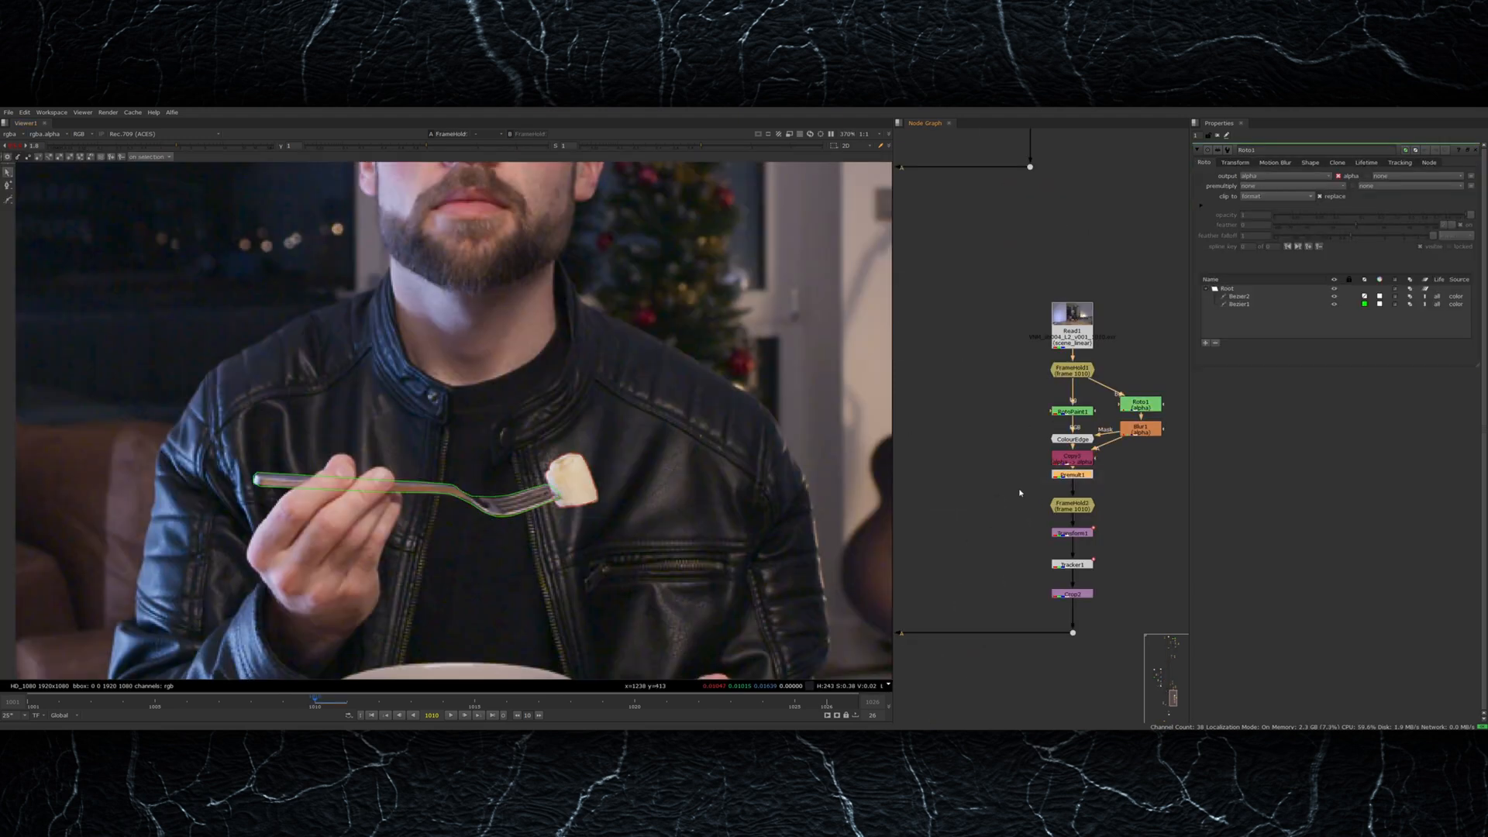
# Step: Set the motion blur of the fork's Tracker1 to 1 and toggle the viewer overlay
pyautogui.press('1')
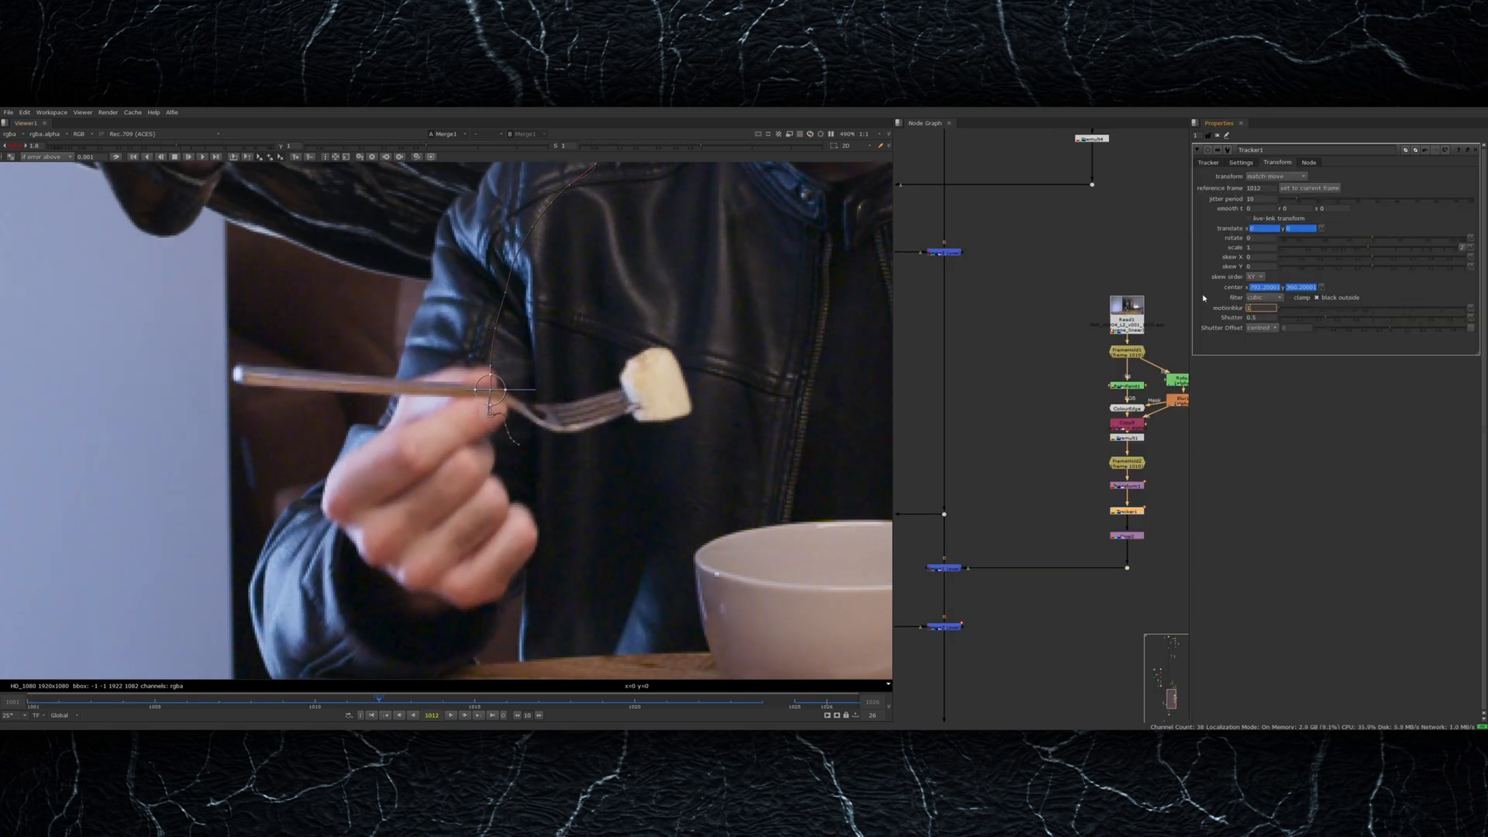
pyautogui.press('Return')
pyautogui.press('q')
# Step: View the Merge node directly below the one that adds the fork
pyautogui.moveTo(998, 593); pyautogui.dragTo(1053, 570, button='middle')
pyautogui.moveTo(1044, 588); pyautogui.dragTo(960, 629)
pyautogui.press('1')
pyautogui.click(971, 636)
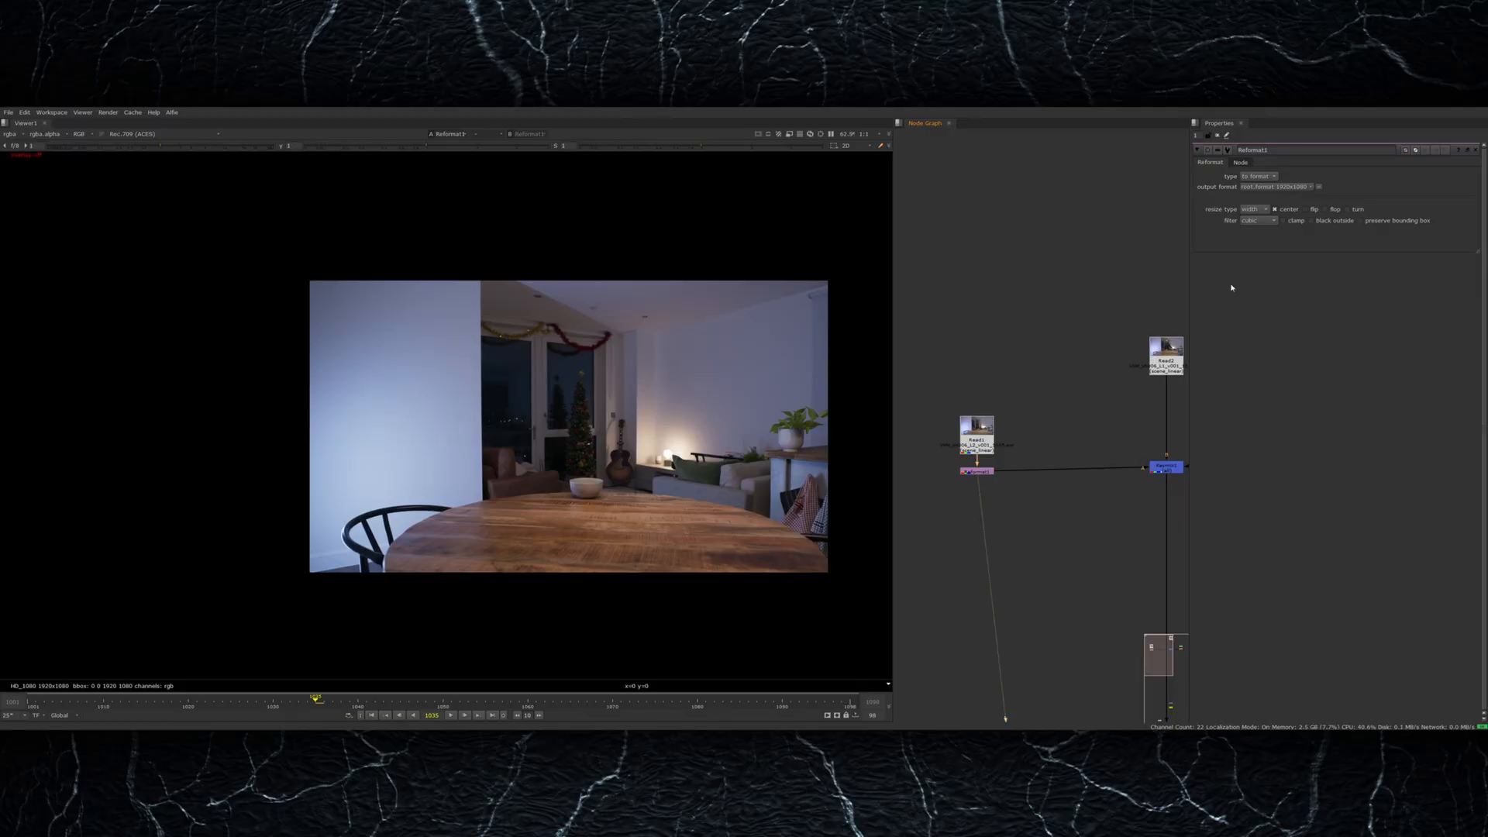
# Step: Change the output format of the Reformat node under the empty room plate
pyautogui.click(1262, 198)
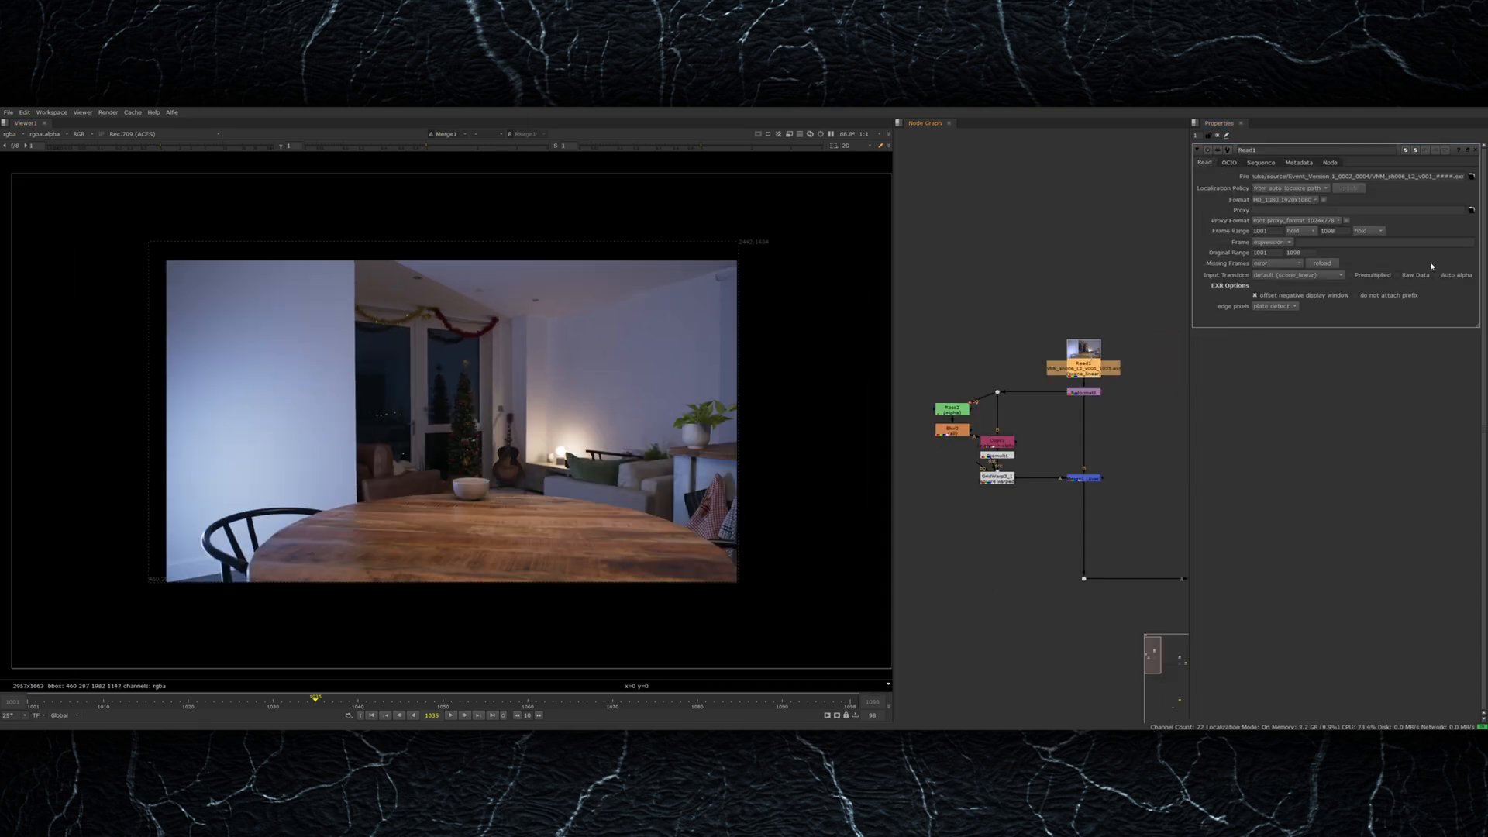
# Step: Open the GridWarp node and stretch the ceiling and wall outward past the plate's right edge by moving its grid points
pyautogui.doubleClick(997, 476)
pyautogui.scroll(5, 240, 186)
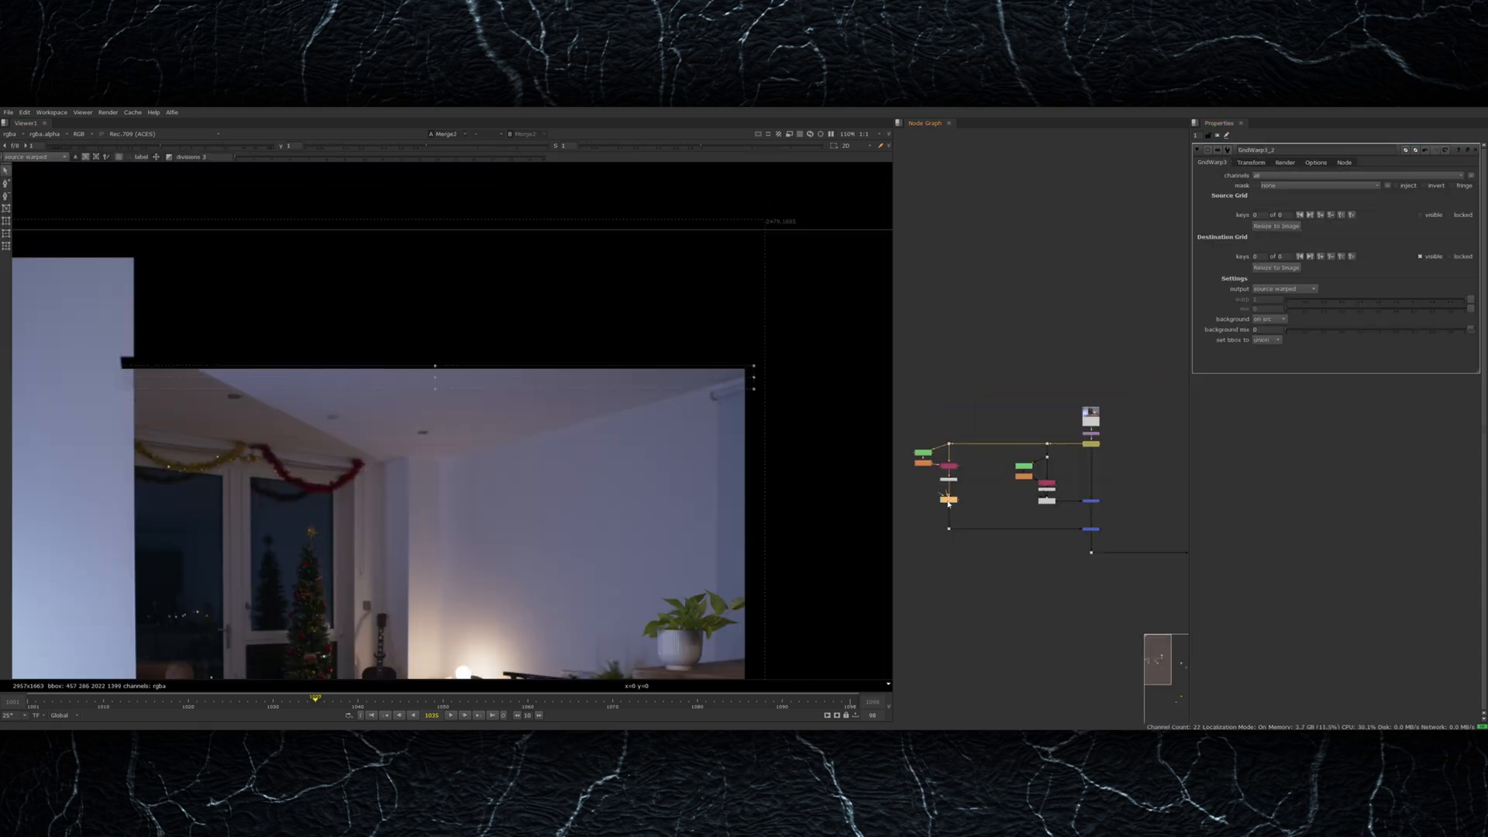
pyautogui.moveTo(798, 326); pyautogui.dragTo(267, 283)
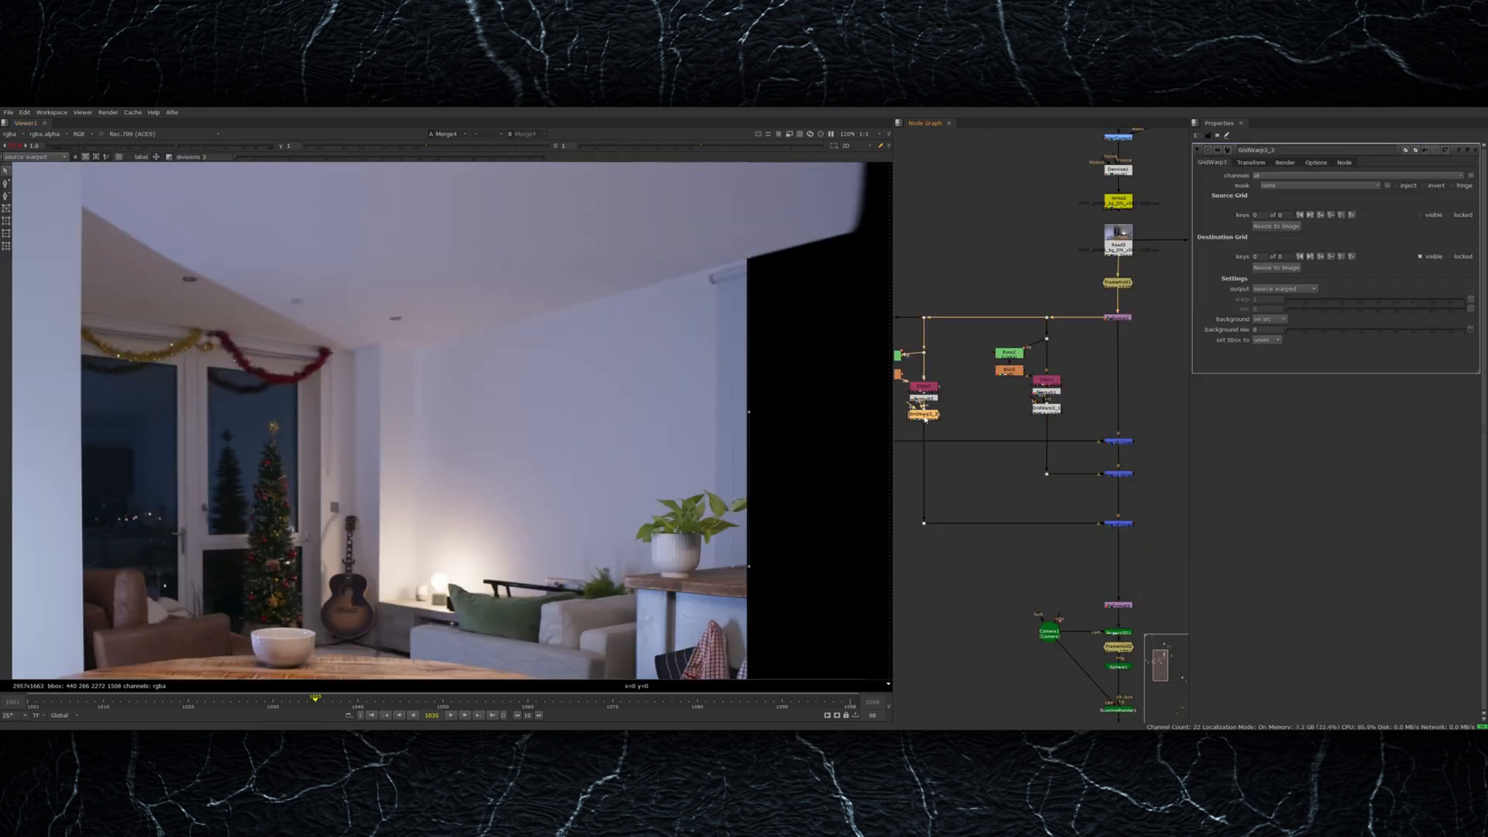
pyautogui.moveTo(748, 258); pyautogui.dragTo(856, 231)
pyautogui.moveTo(748, 411); pyautogui.dragTo(863, 396)
pyautogui.moveTo(779, 532); pyautogui.dragTo(741, 471, button='middle')
pyautogui.moveTo(711, 505); pyautogui.dragTo(834, 498)
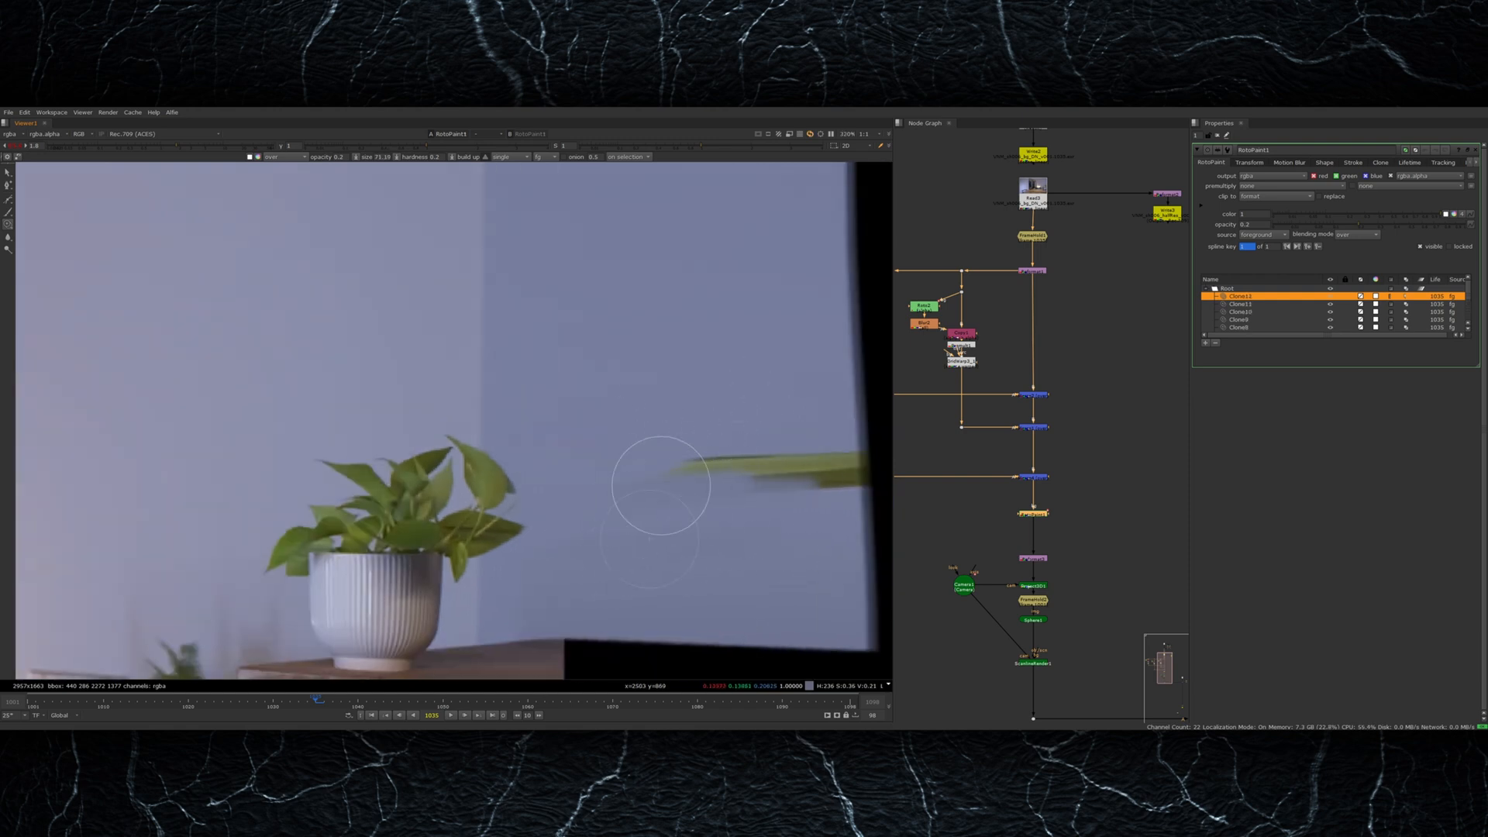
# Step: Clone clean wall over the smeared green leaf beside the potted plant with RotoPaint
pyautogui.moveTo(660, 486); pyautogui.dragTo(705, 518)
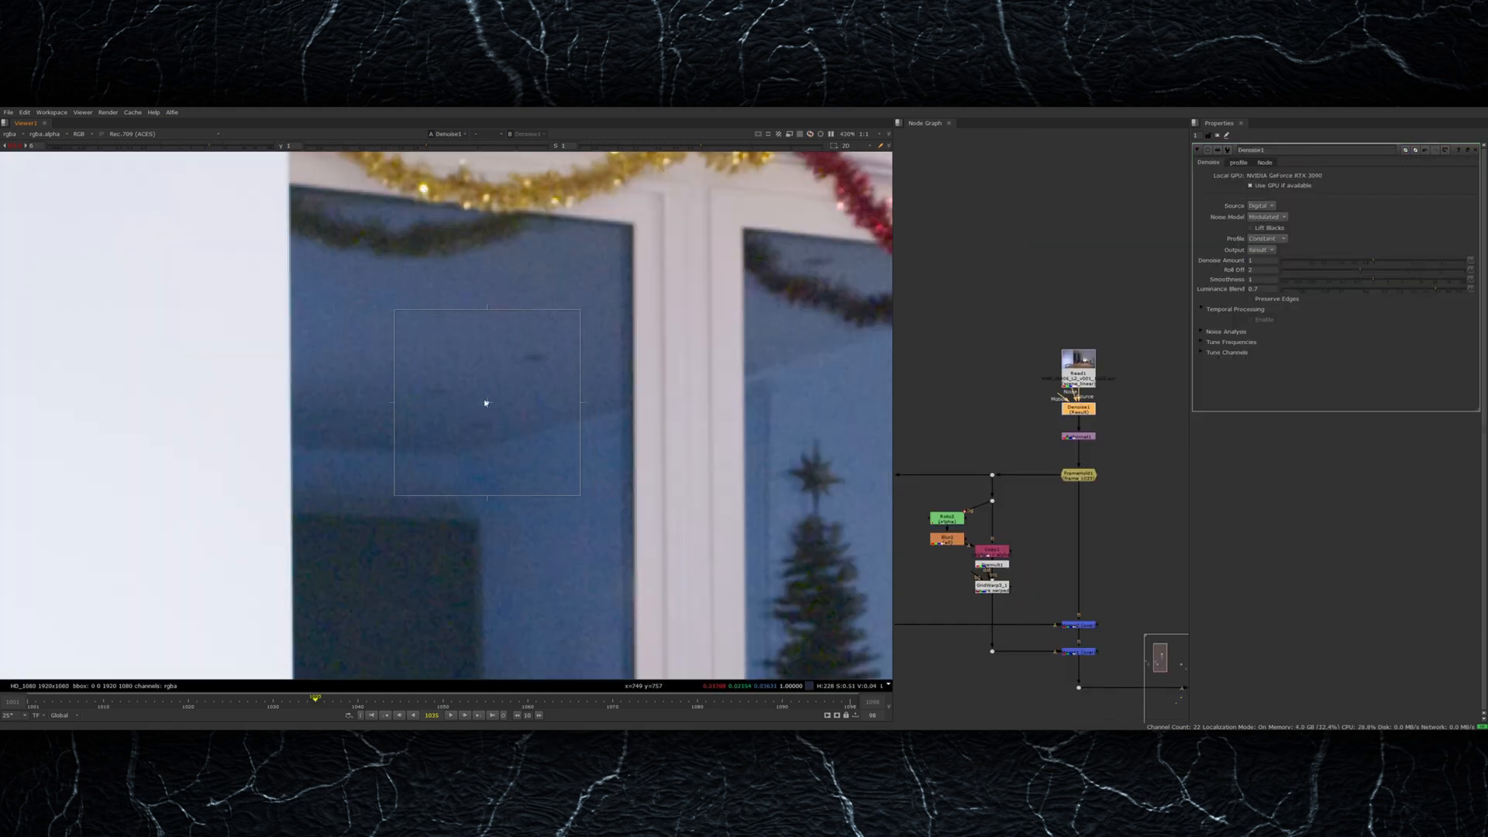
# Step: Reposition the Denoise node's sampling box over the dark window glass
pyautogui.moveTo(481, 401); pyautogui.dragTo(445, 382)
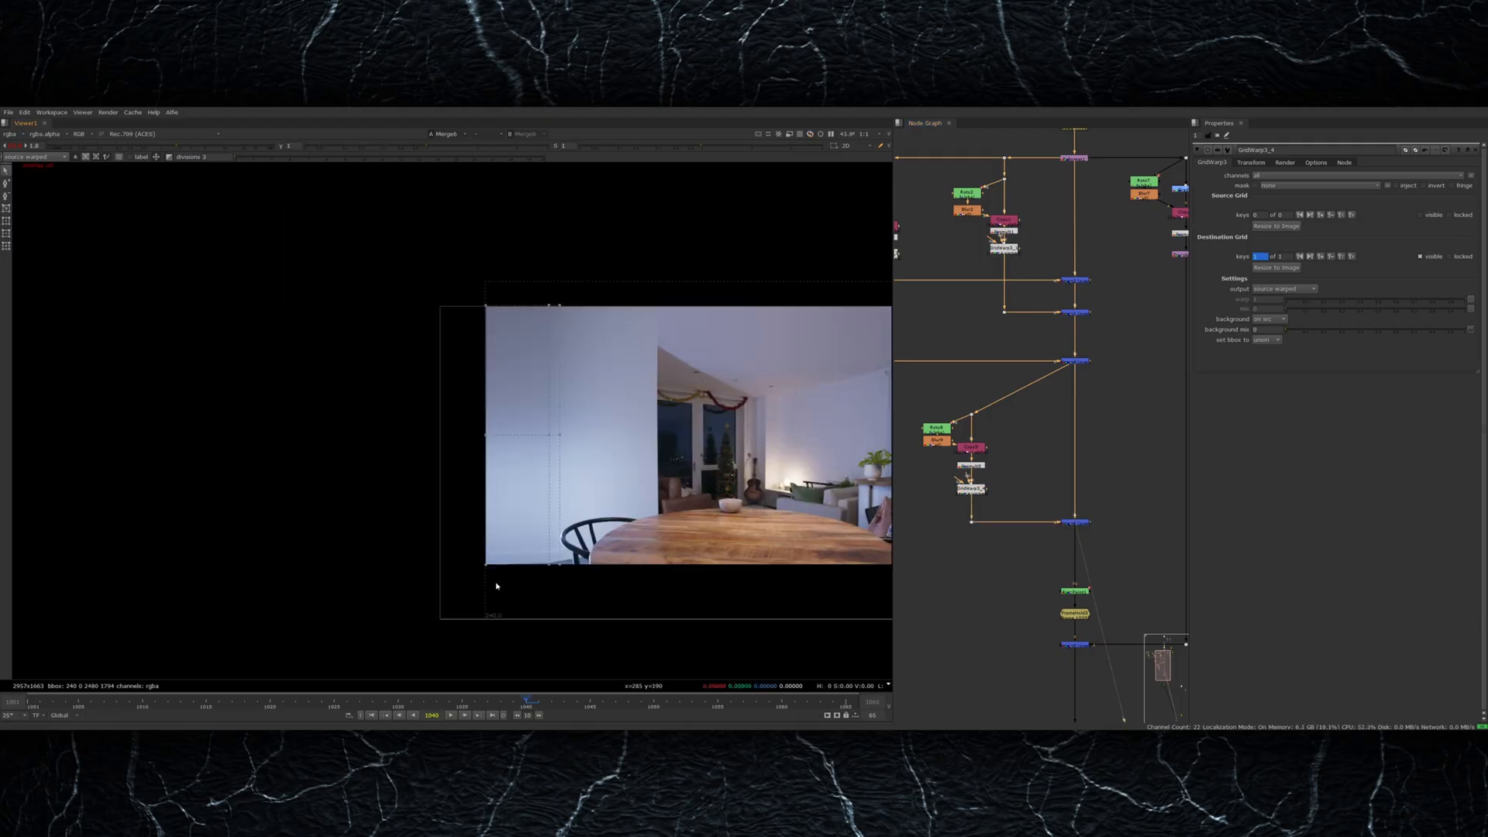
# Step: Adjust a grid point of the GridWarp extending the plate's left wall, and toggle the overlay to check the result
pyautogui.scroll(4, 495, 584)
pyautogui.moveTo(478, 548); pyautogui.dragTo(484, 566)
pyautogui.press('q')
pyautogui.scroll(-2, 571, 426)
pyautogui.moveTo(571, 426); pyautogui.dragTo(543, 529, button='middle')
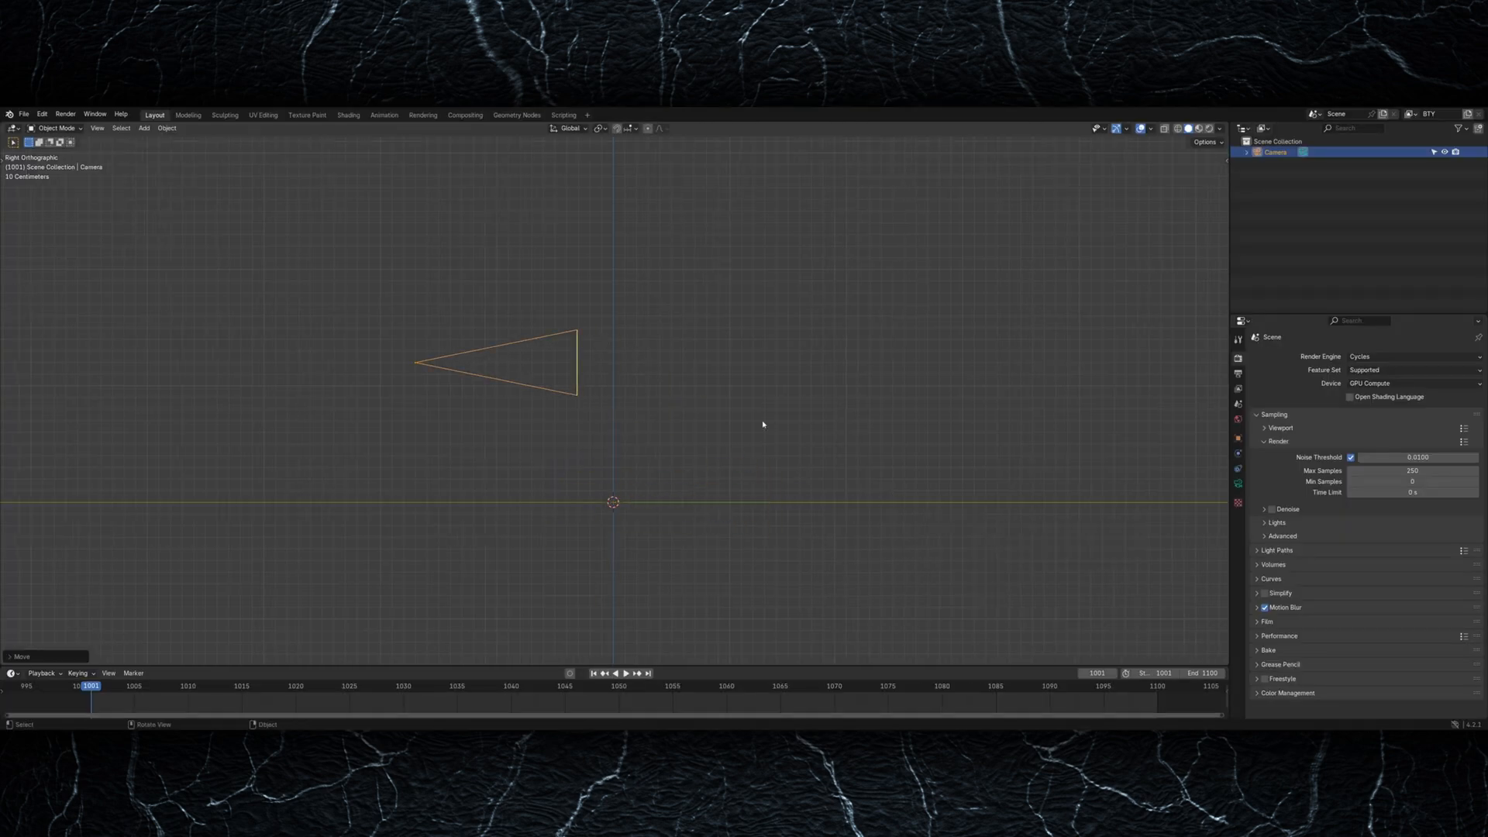
# Step: Switch to Blender and open the selected camera's lens settings
pyautogui.click(1238, 483)
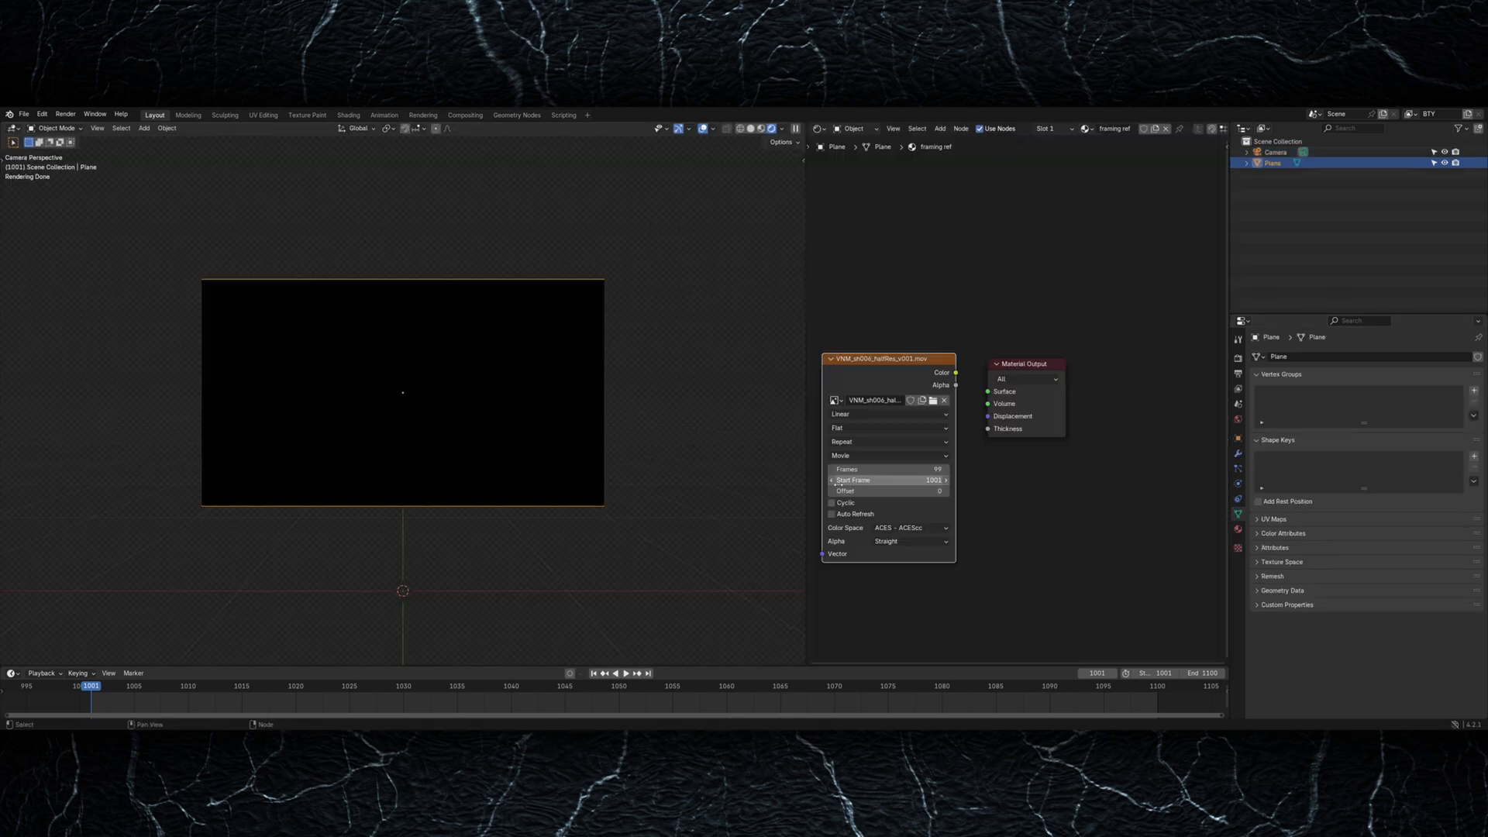
# Step: Set the framing reference movie texture's color space to role_matte_paint and stop the timeline playback
pyautogui.click(899, 624)
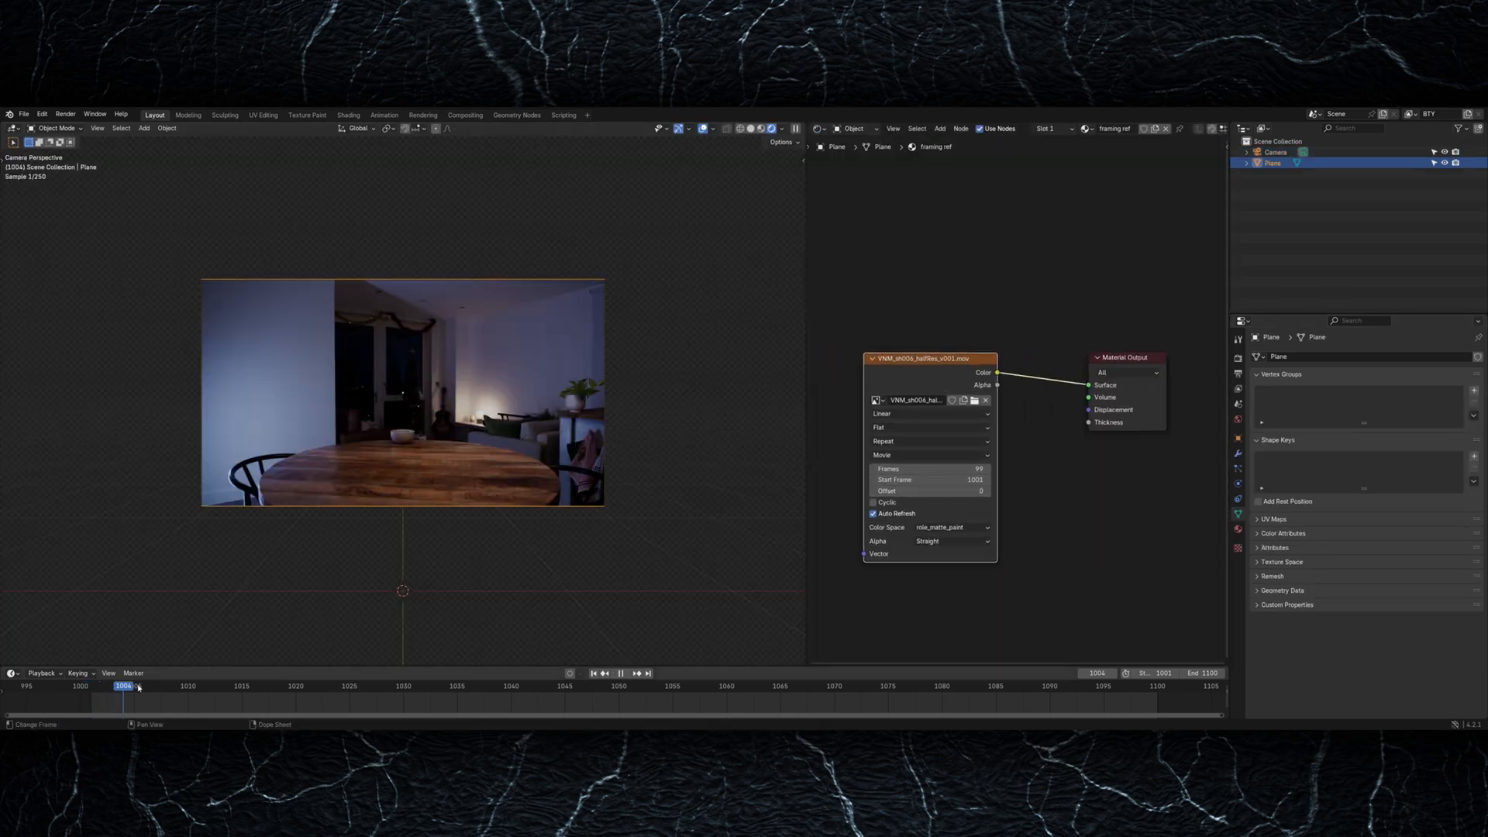
pyautogui.press('space')
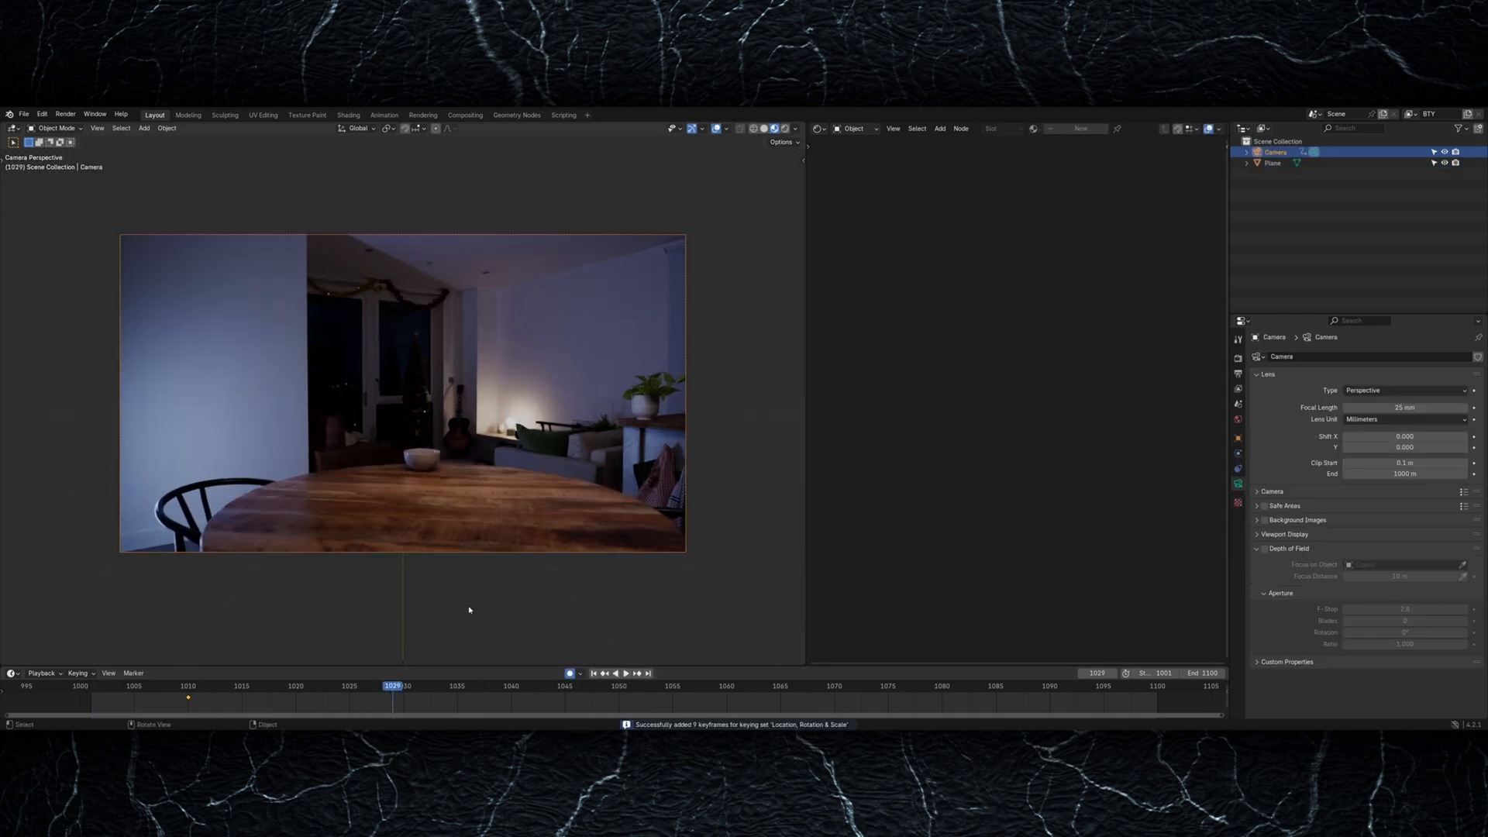
# Step: Freely rotate the keyframed camera at frame 1029 to adjust the framing of the room plate
pyautogui.press('r')
pyautogui.press('r')
pyautogui.click(490, 613)
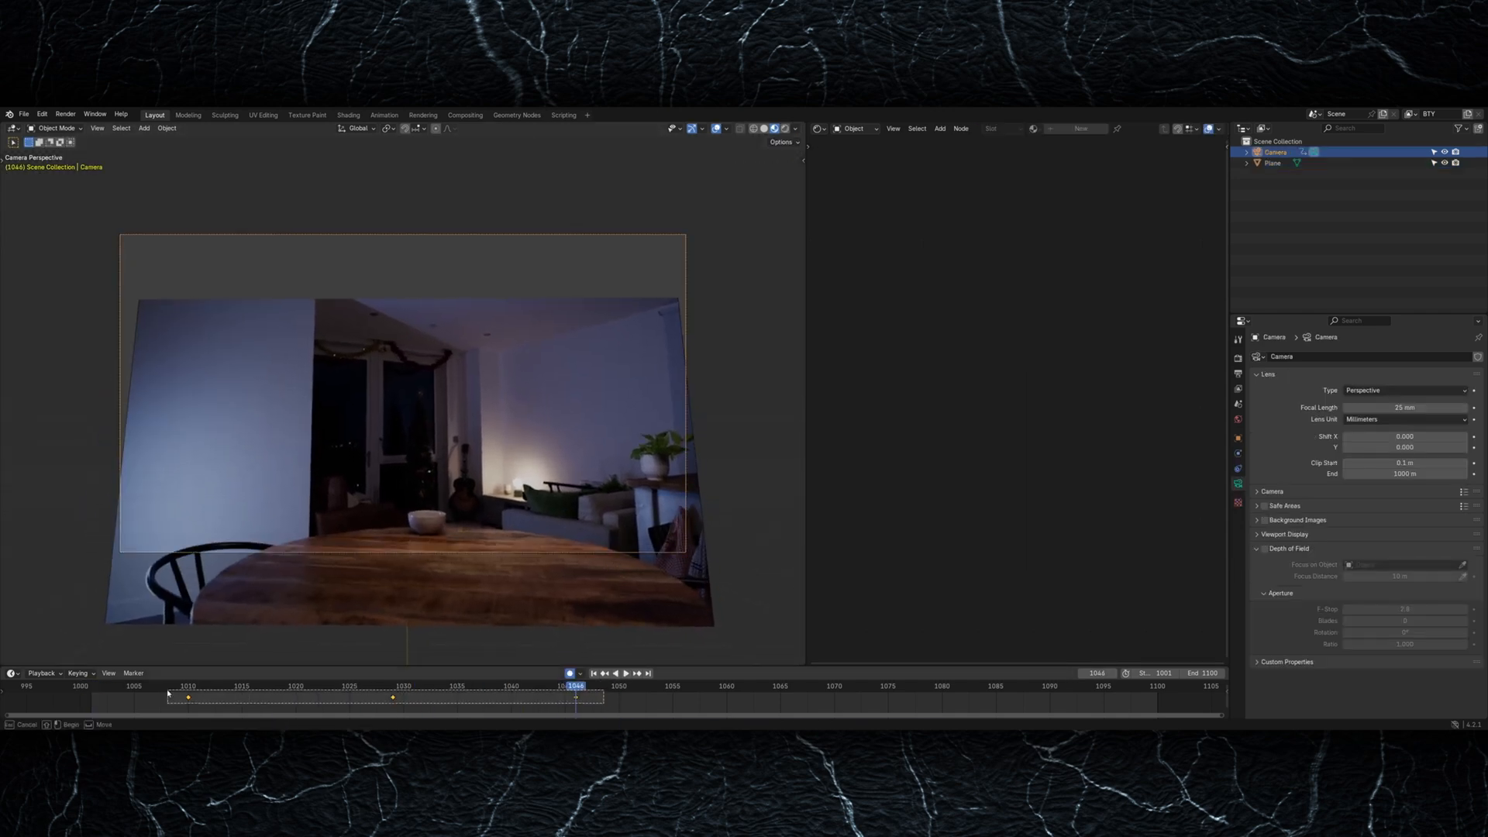
# Step: Select the camera's keyframes around frames 1010 to 1046, and move the cube's selected wall face to line up with the plate
pyautogui.click(178, 687)
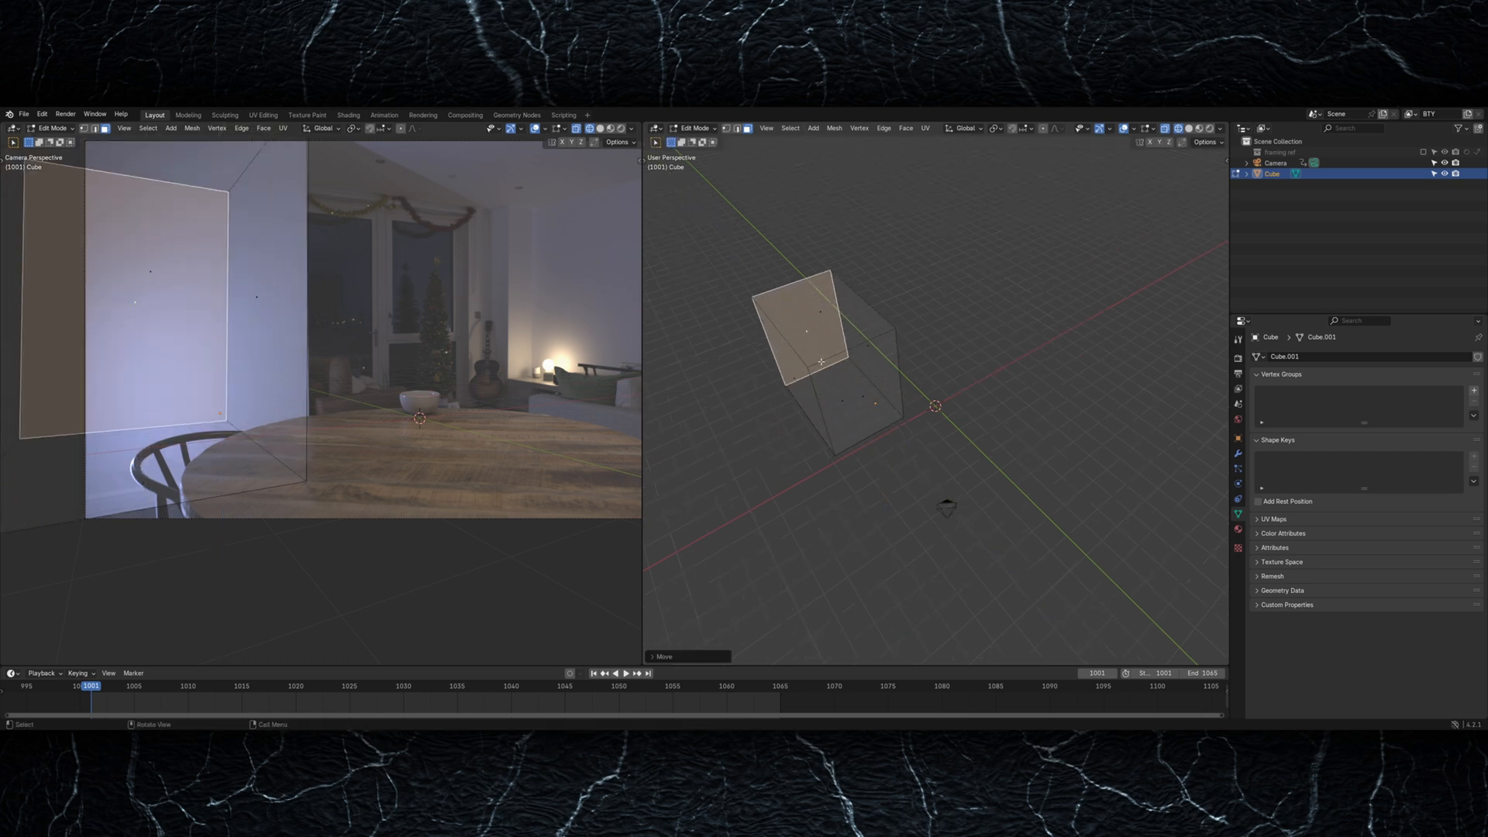
pyautogui.press('g')
pyautogui.click(839, 364)
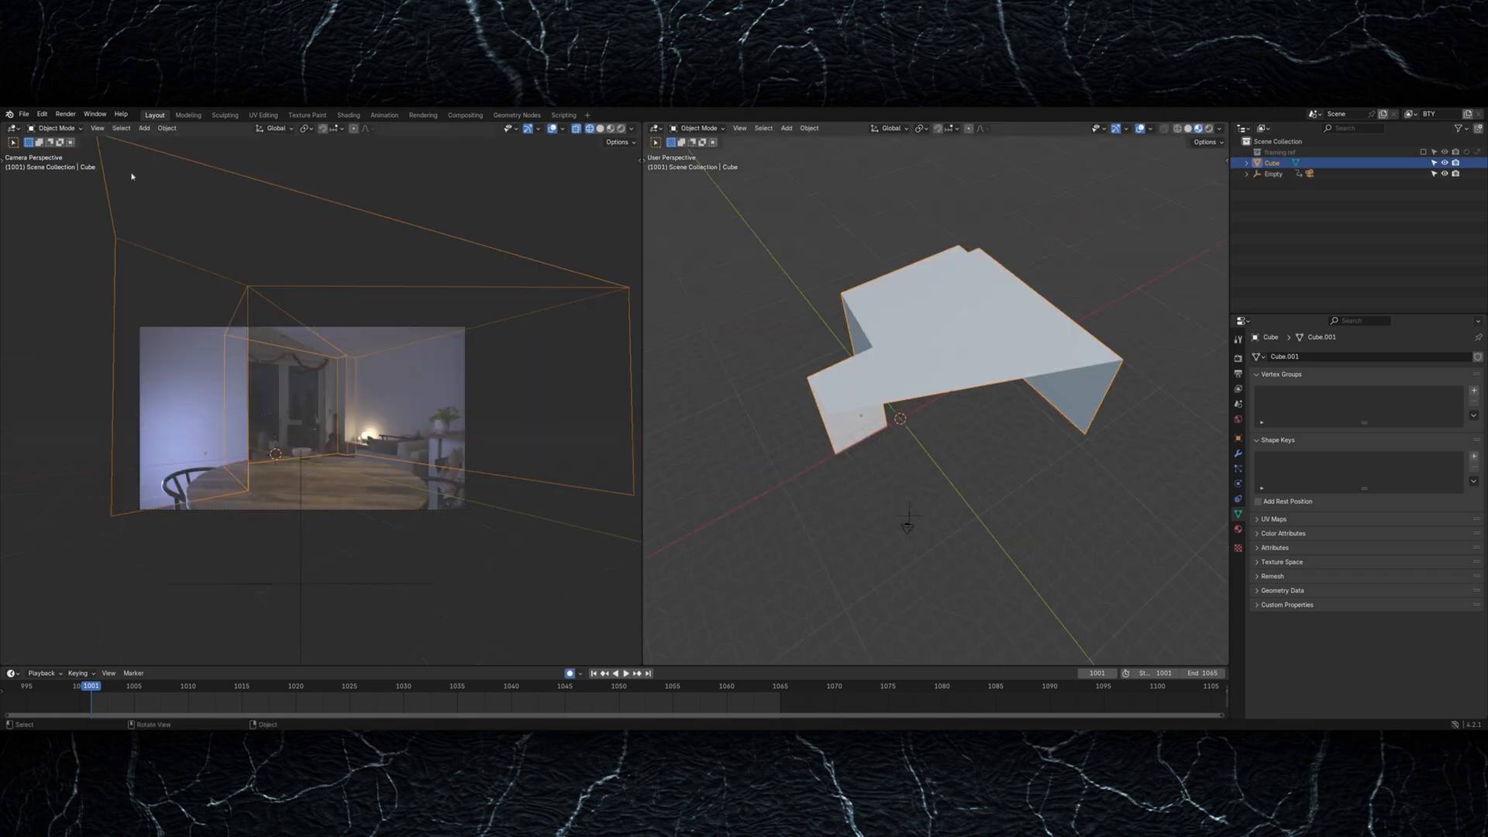
# Step: Export the modeled room set geometry as an OBJ file for use in Nuke
pyautogui.click(24, 114)
pyautogui.moveTo(46, 279)
pyautogui.click(170, 364)
pyautogui.click(504, 253)
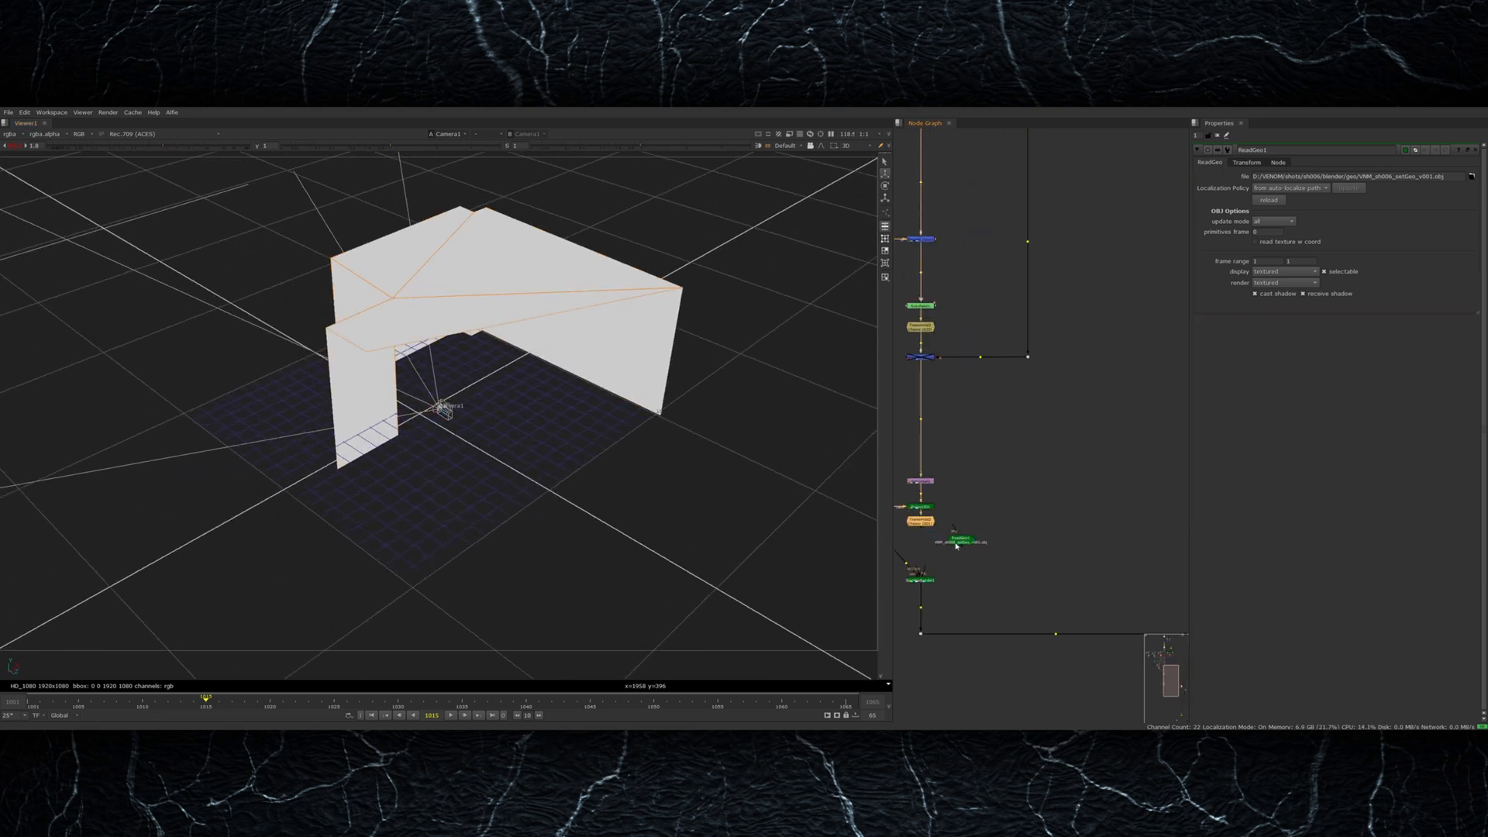
# Step: In Nuke, connect the setGeo ReadGeo between the projection and the ScanlineRender, view the rendered plate in 2D, and scrub through it
pyautogui.moveTo(931, 540); pyautogui.dragTo(920, 549)
pyautogui.keyDown('ctrl'); pyautogui.moveTo(697, 535); pyautogui.dragTo(535, 507); pyautogui.keyUp('ctrl')
pyautogui.click(920, 579)
pyautogui.press('1')
pyautogui.press('Tab')
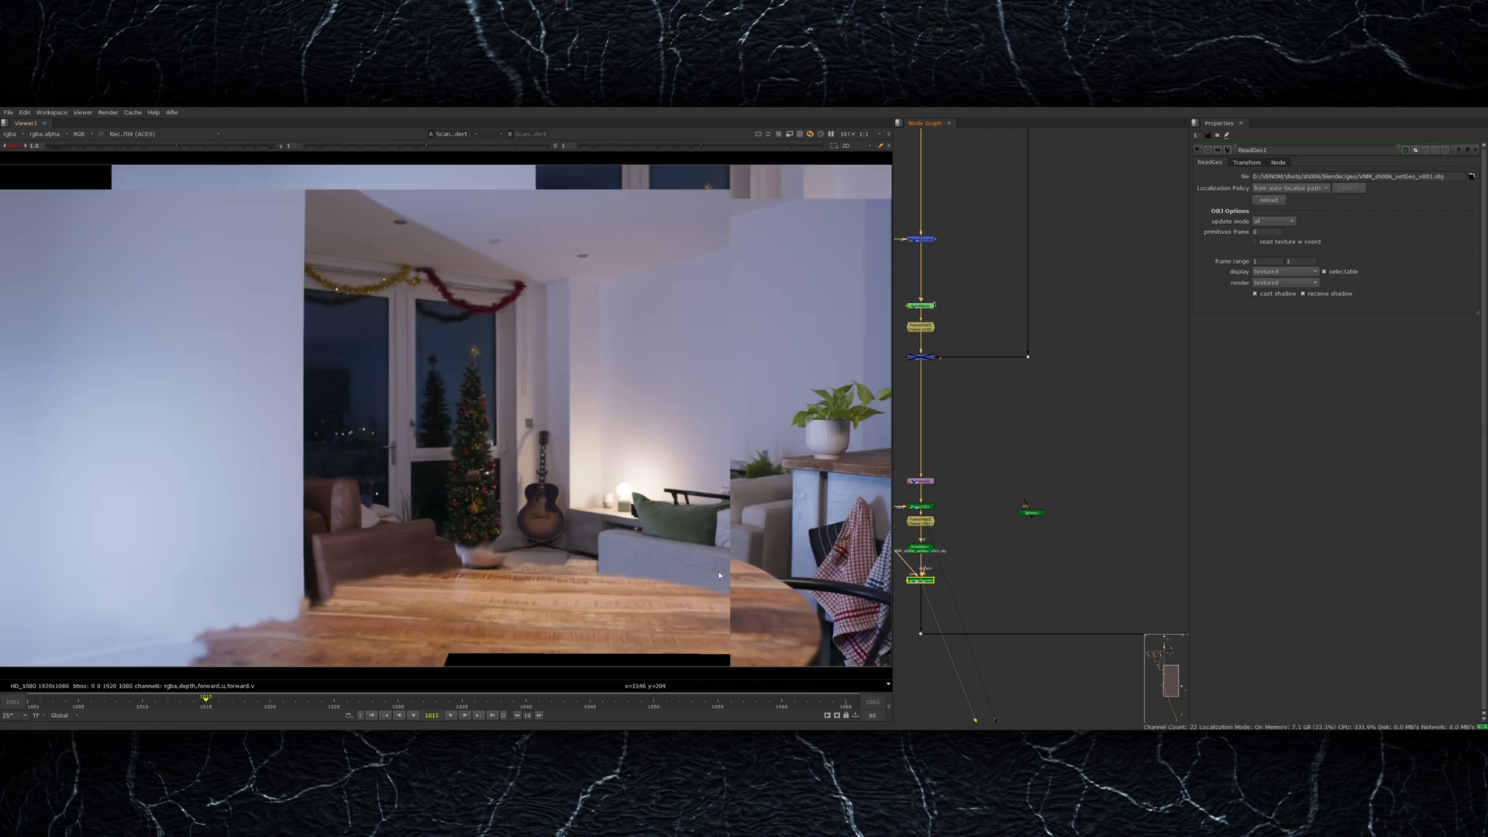
pyautogui.moveTo(129, 705); pyautogui.dragTo(615, 705)
pyautogui.scroll(-3, 550, 529)
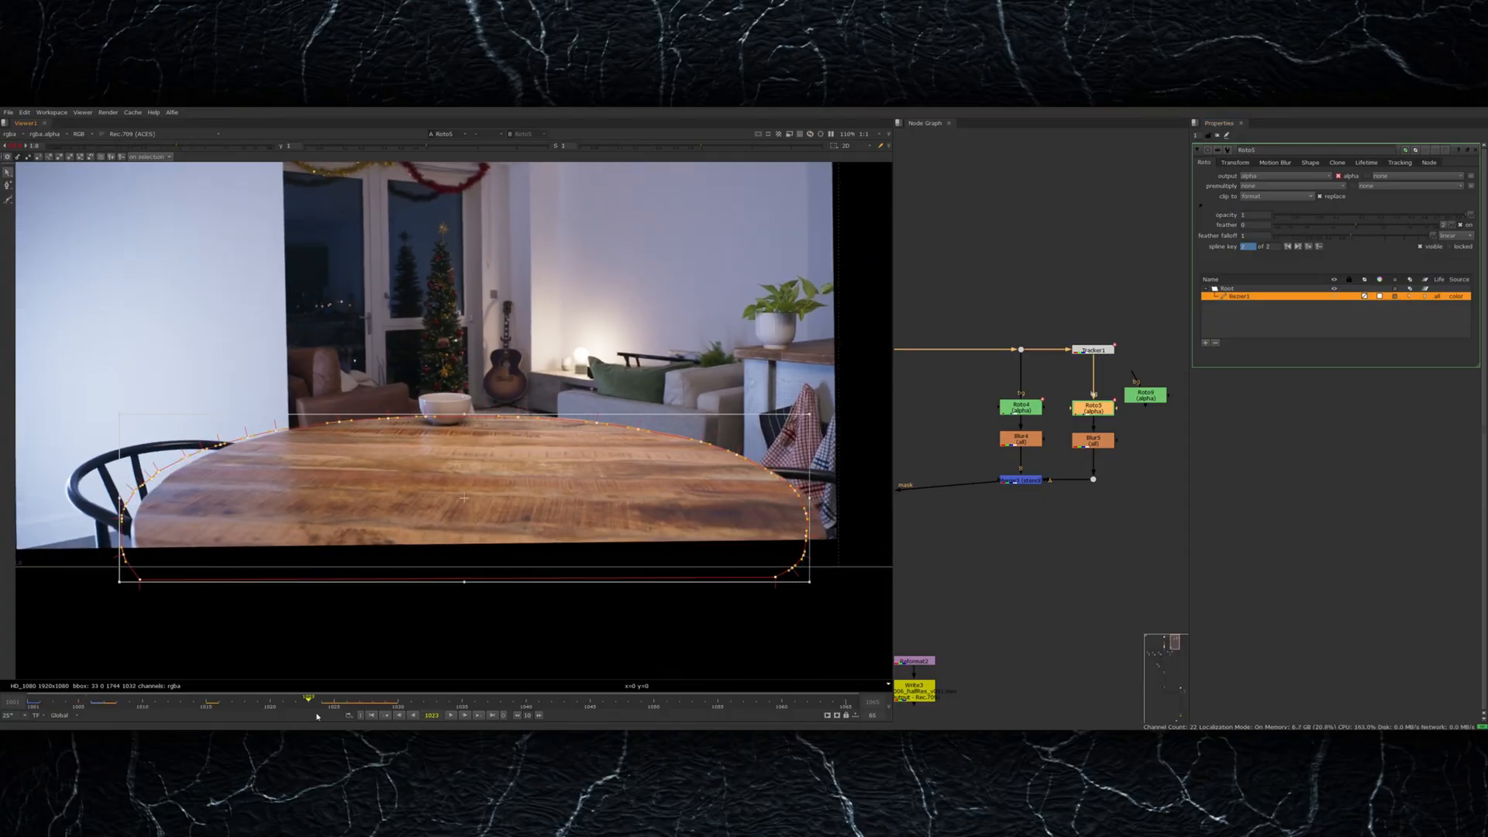
# Step: At frame 1020, adjust the left corners of the table roto shape's transform box to follow the table edge
pyautogui.moveTo(317, 714); pyautogui.dragTo(334, 711)
pyautogui.keyDown('ctrl'); pyautogui.moveTo(119, 582); pyautogui.dragTo(132, 584); pyautogui.keyUp('ctrl')
pyautogui.keyDown('ctrl'); pyautogui.moveTo(120, 414); pyautogui.dragTo(128, 418); pyautogui.keyUp('ctrl')
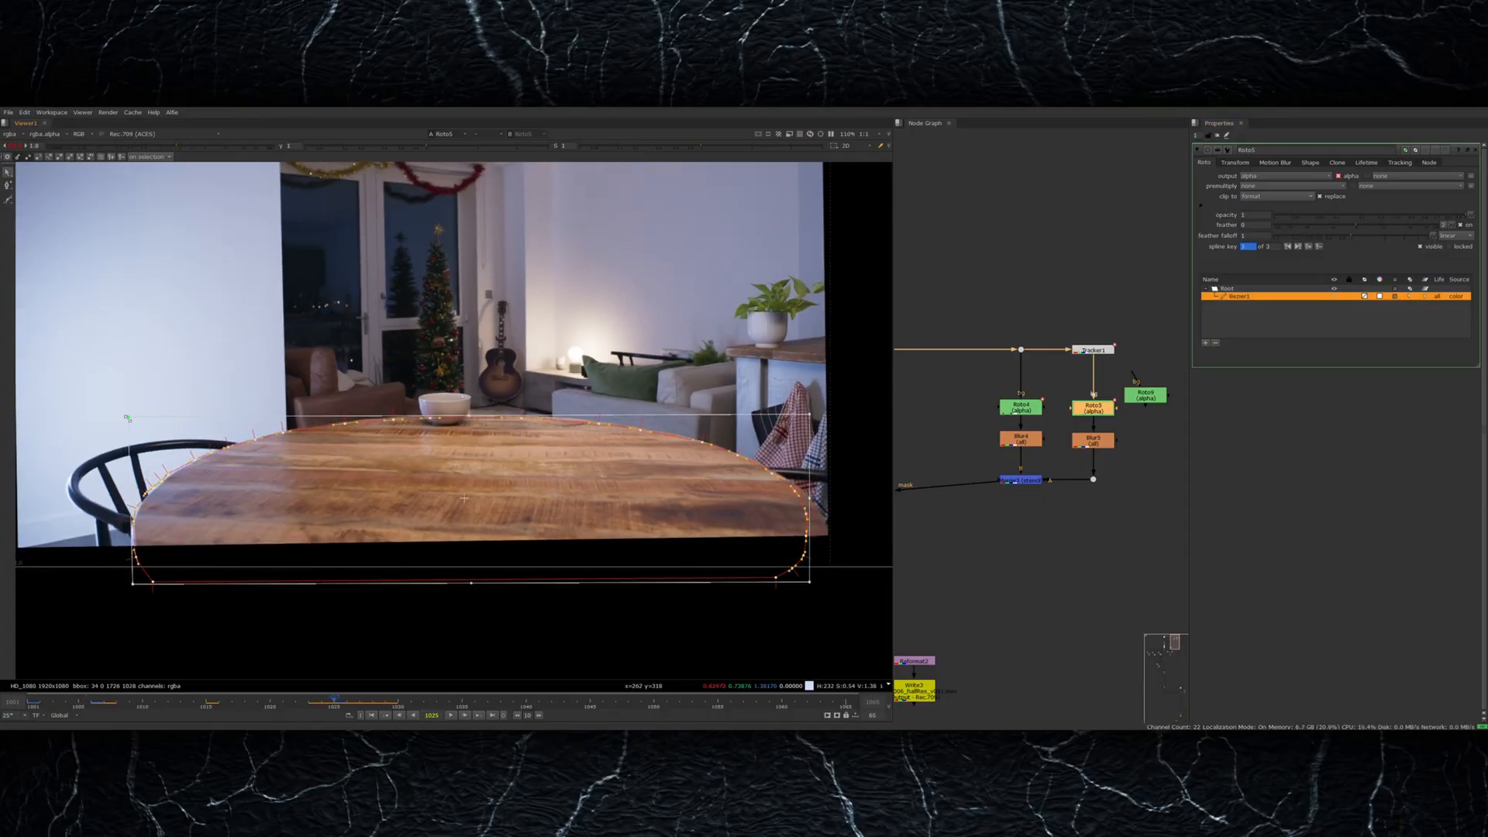
pyautogui.scroll(3, 469, 501)
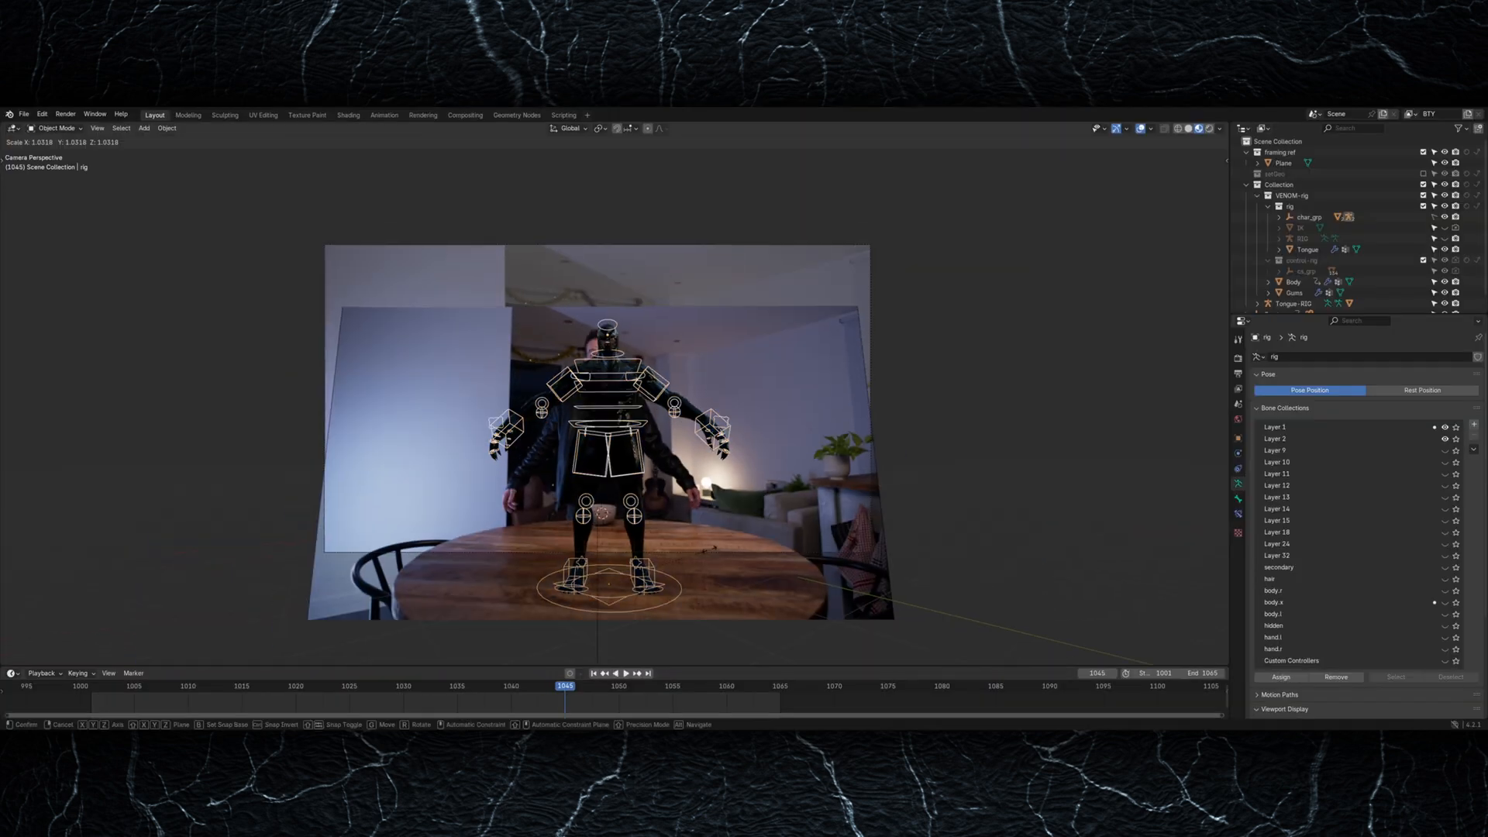
# Step: In Blender, scale the Venom rig and move it along Z to match the actor in the frame 1045 reference
pyautogui.click(740, 586)
pyautogui.press('g')
pyautogui.press('z')
pyautogui.click(742, 589)
pyautogui.press('s')
pyautogui.click(745, 593)
pyautogui.moveTo(738, 688); pyautogui.dragTo(749, 688)
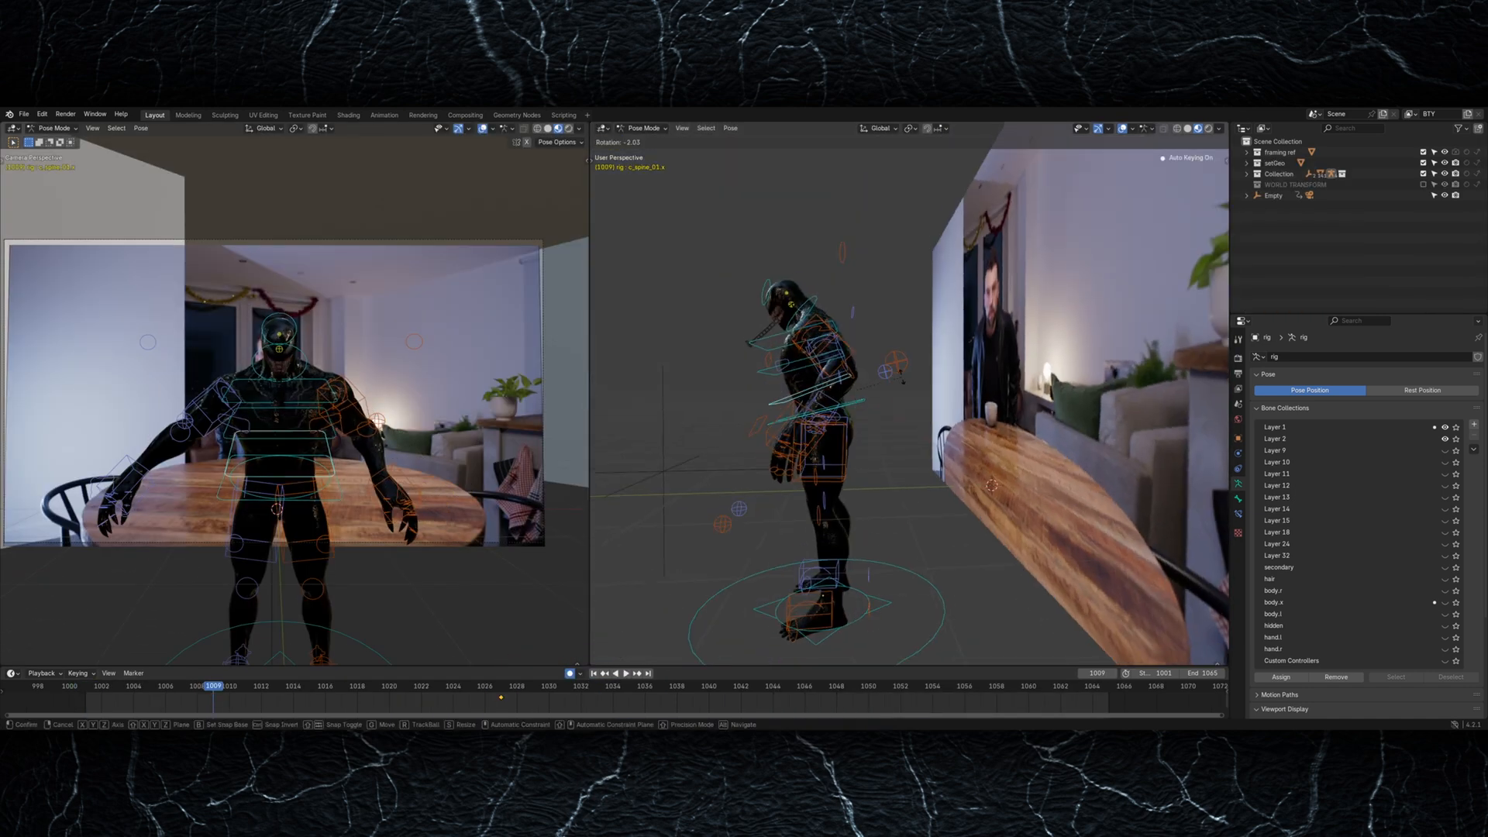
# Step: Rotate Venom's spine controls in the right side view at frame 1009 to adjust the forward lean
pyautogui.press('KP_3')
pyautogui.press('r')
pyautogui.click(870, 352)
pyautogui.press('r')
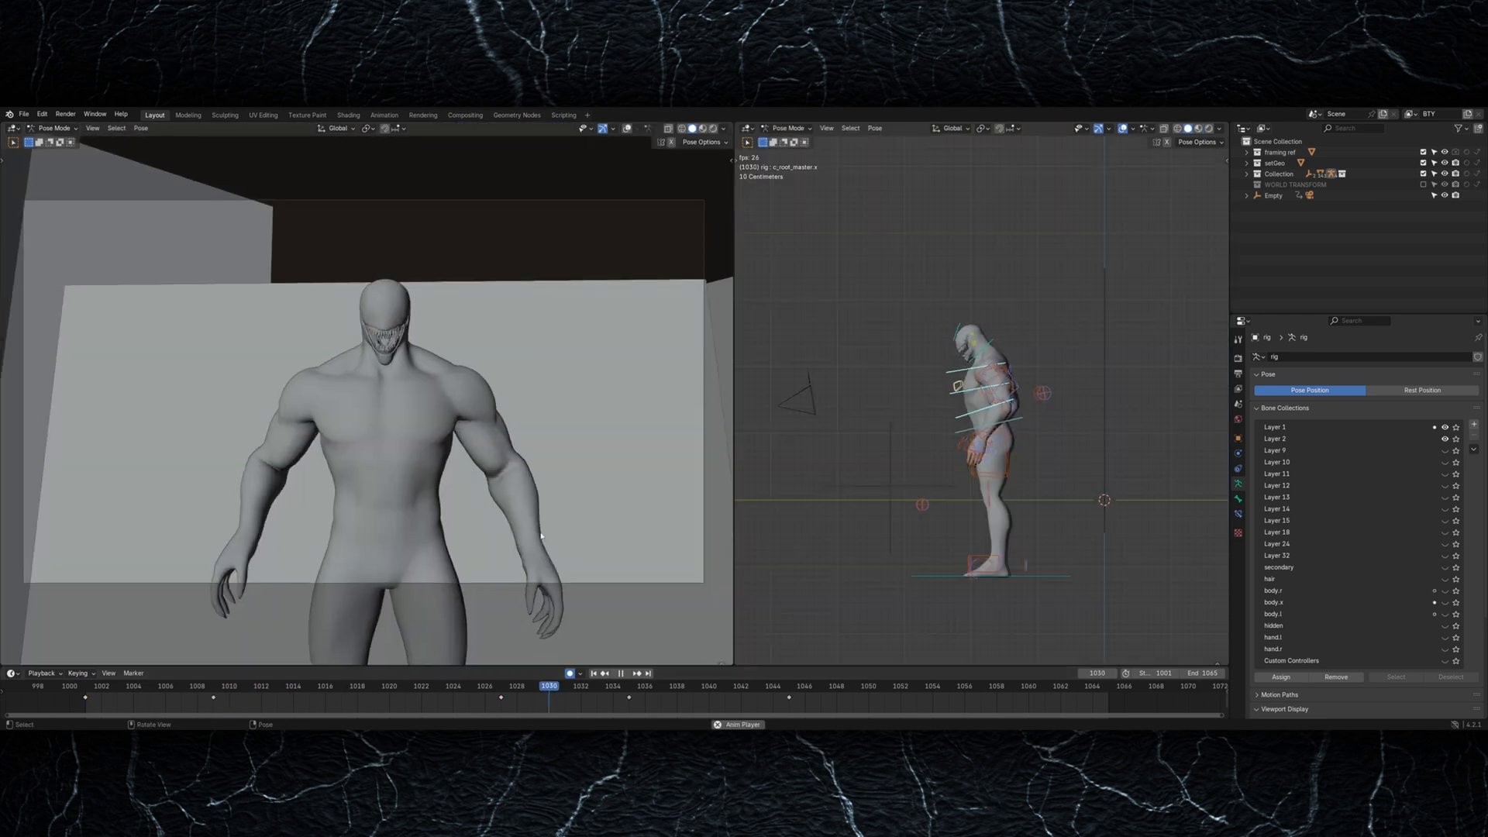
# Step: Deselect the rig controls and play back the body animation to review its timing
pyautogui.moveTo(279, 697)
pyautogui.mouseDown()
pyautogui.moveTo(308, 697)
pyautogui.moveTo(258, 698)
pyautogui.mouseUp()
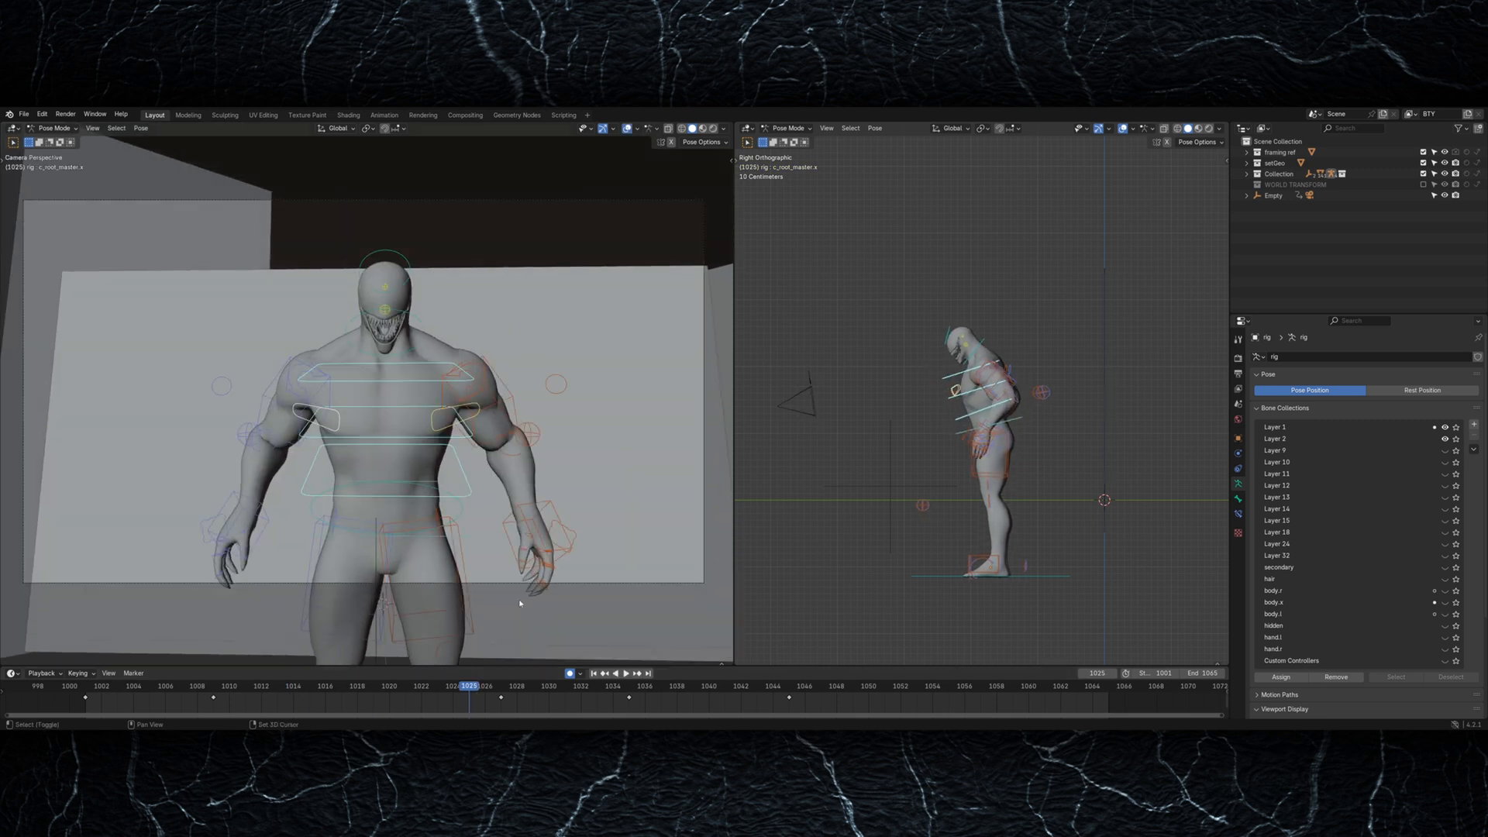
pyautogui.click(514, 605)
pyautogui.press('space')
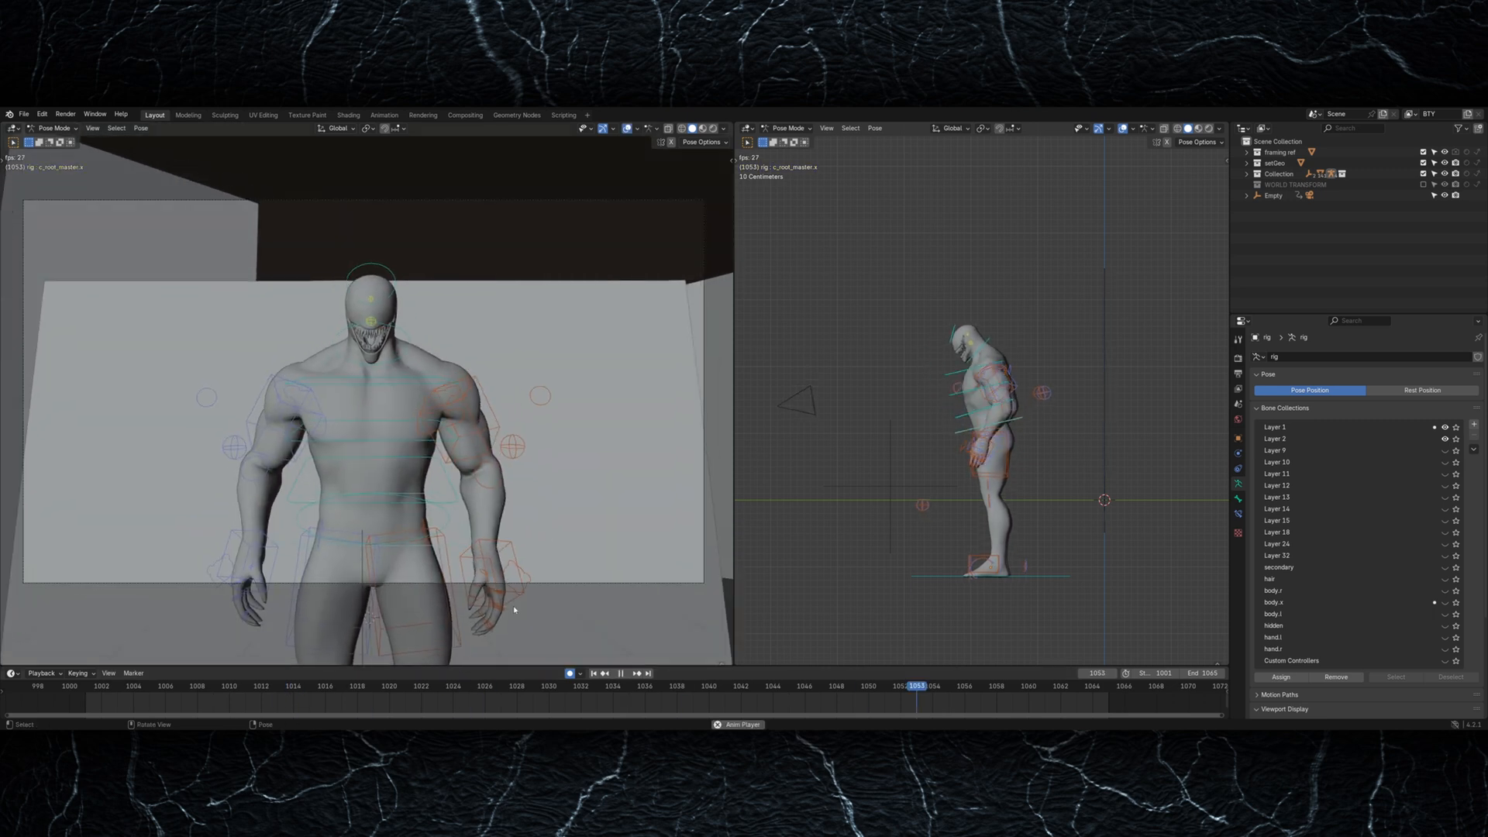
pyautogui.press('space')
# Step: Key the head and neck controls' location, rotation and scale, freely rotate them at frame 1063, and play back the motion
pyautogui.press('i')
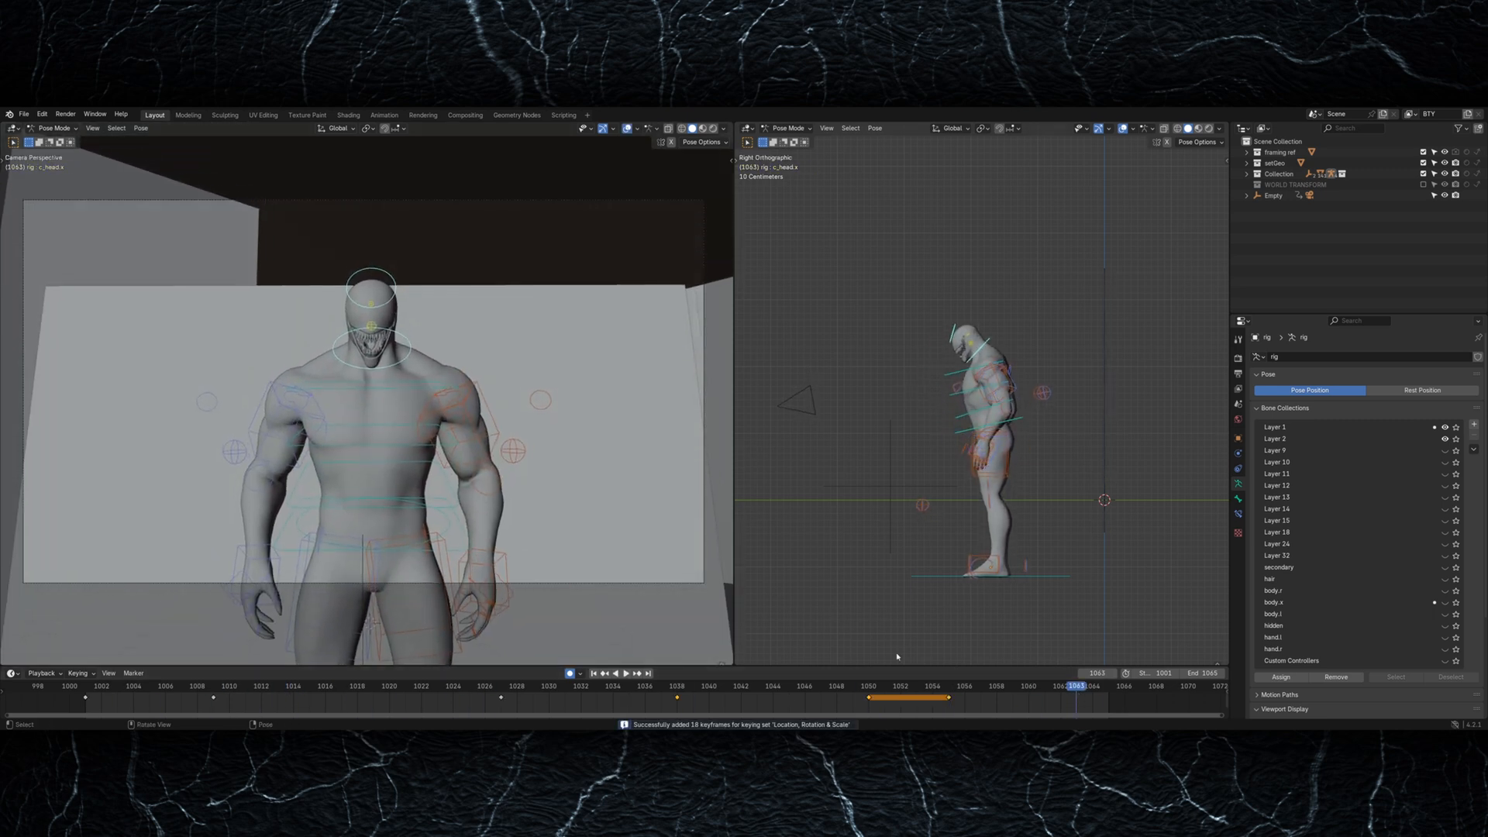
pyautogui.press('r')
pyautogui.press('r')
pyautogui.click(469, 302)
pyautogui.press('space')
pyautogui.press('space')
# Step: Retime the neck keyframes around frames 1050 to 1055 and step through the frames to check the motion
pyautogui.moveTo(857, 702); pyautogui.dragTo(958, 694)
pyautogui.press('g')
pyautogui.click(925, 704)
pyautogui.press('g')
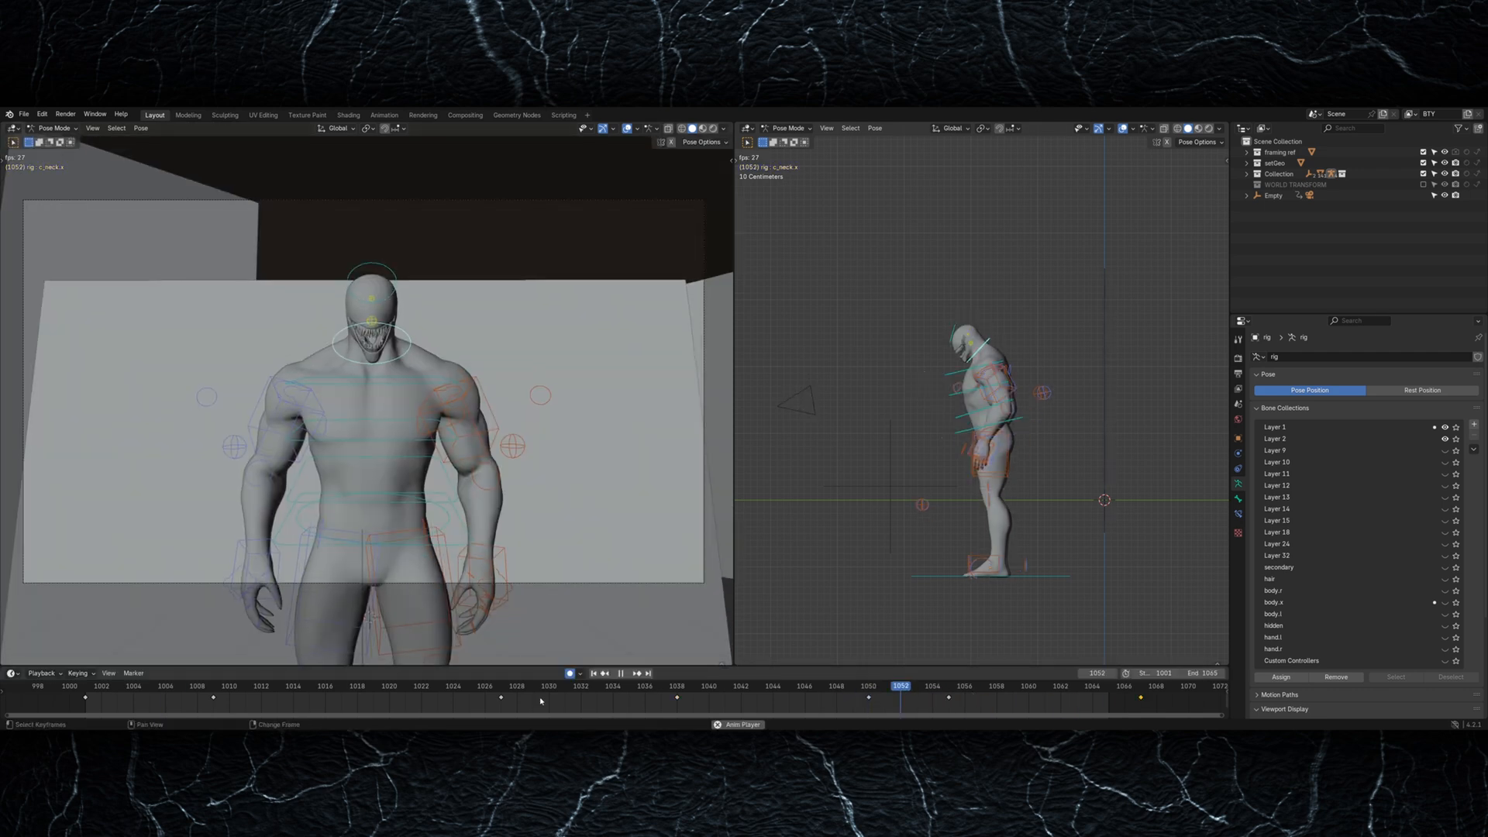
pyautogui.press('space')
pyautogui.moveTo(559, 690); pyautogui.dragTo(825, 695)
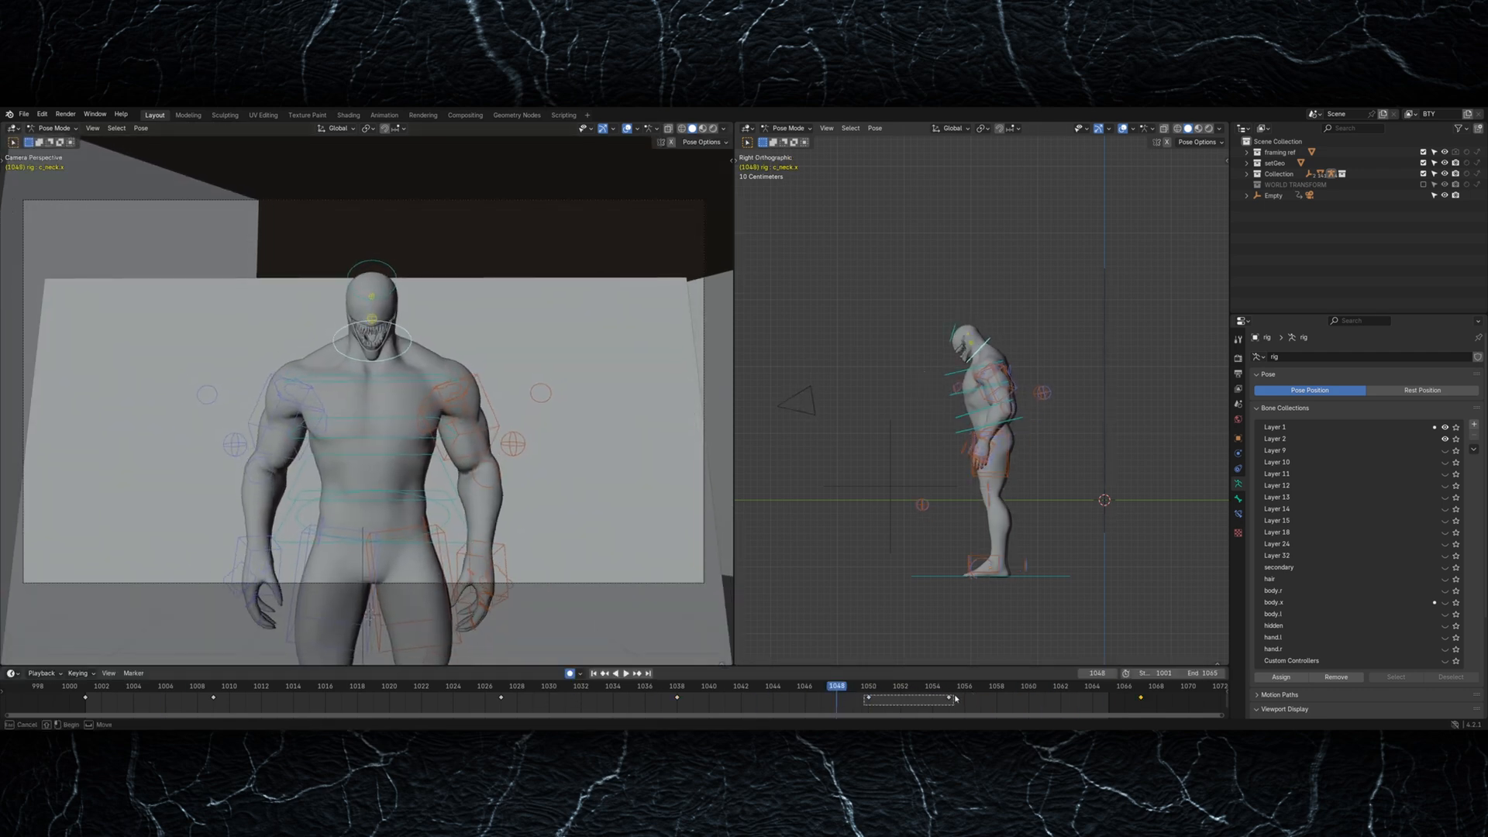
pyautogui.press('Right')
pyautogui.press('Right')
pyautogui.press('Right')
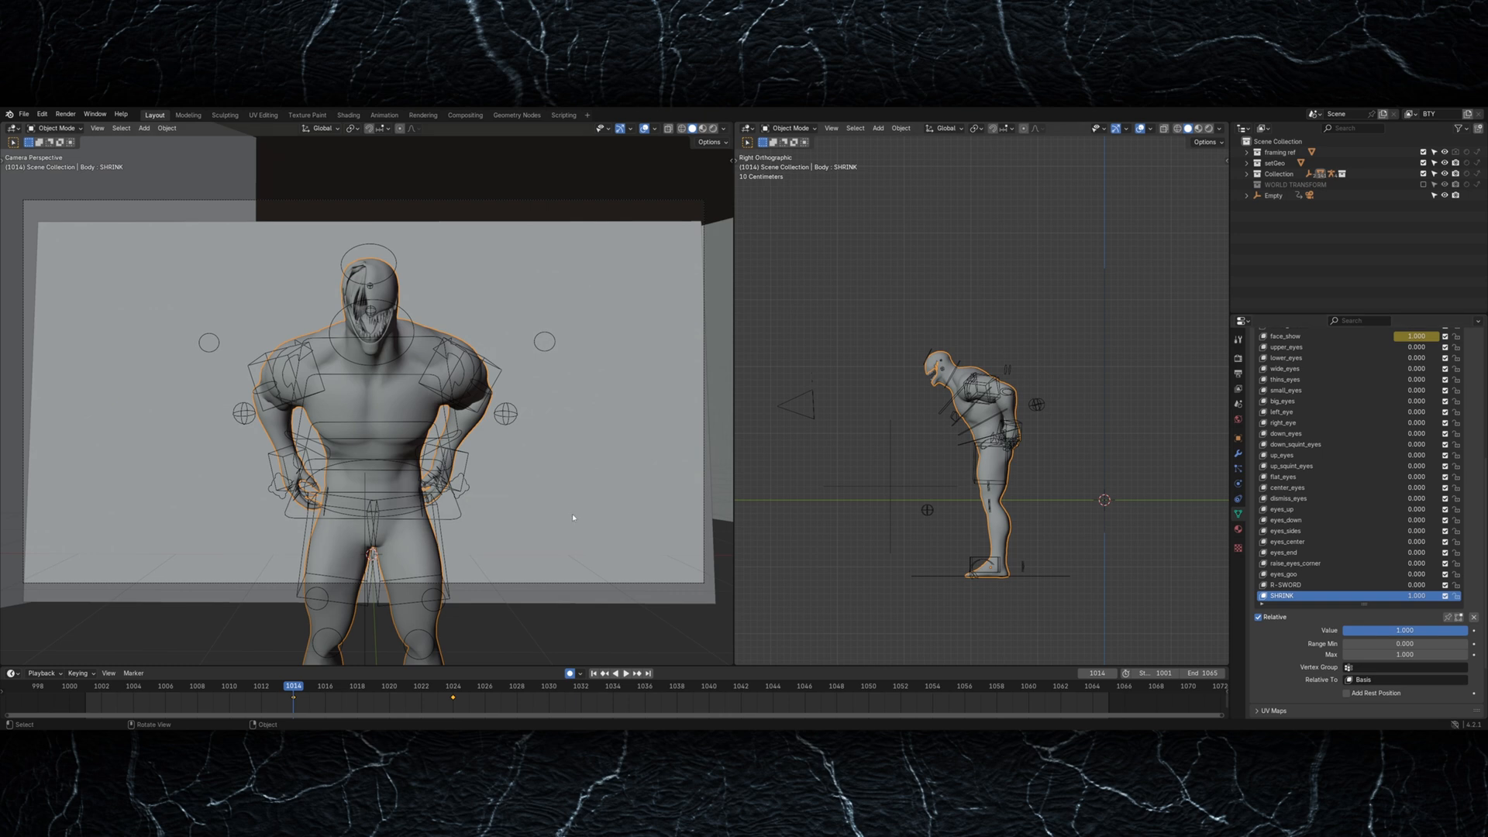
# Step: Edit the Body's SHRINK shape key and pull the whole mesh inward along its normals with Shrink/Fatten
pyautogui.press('Tab')
pyautogui.hotkey('alt', 's')
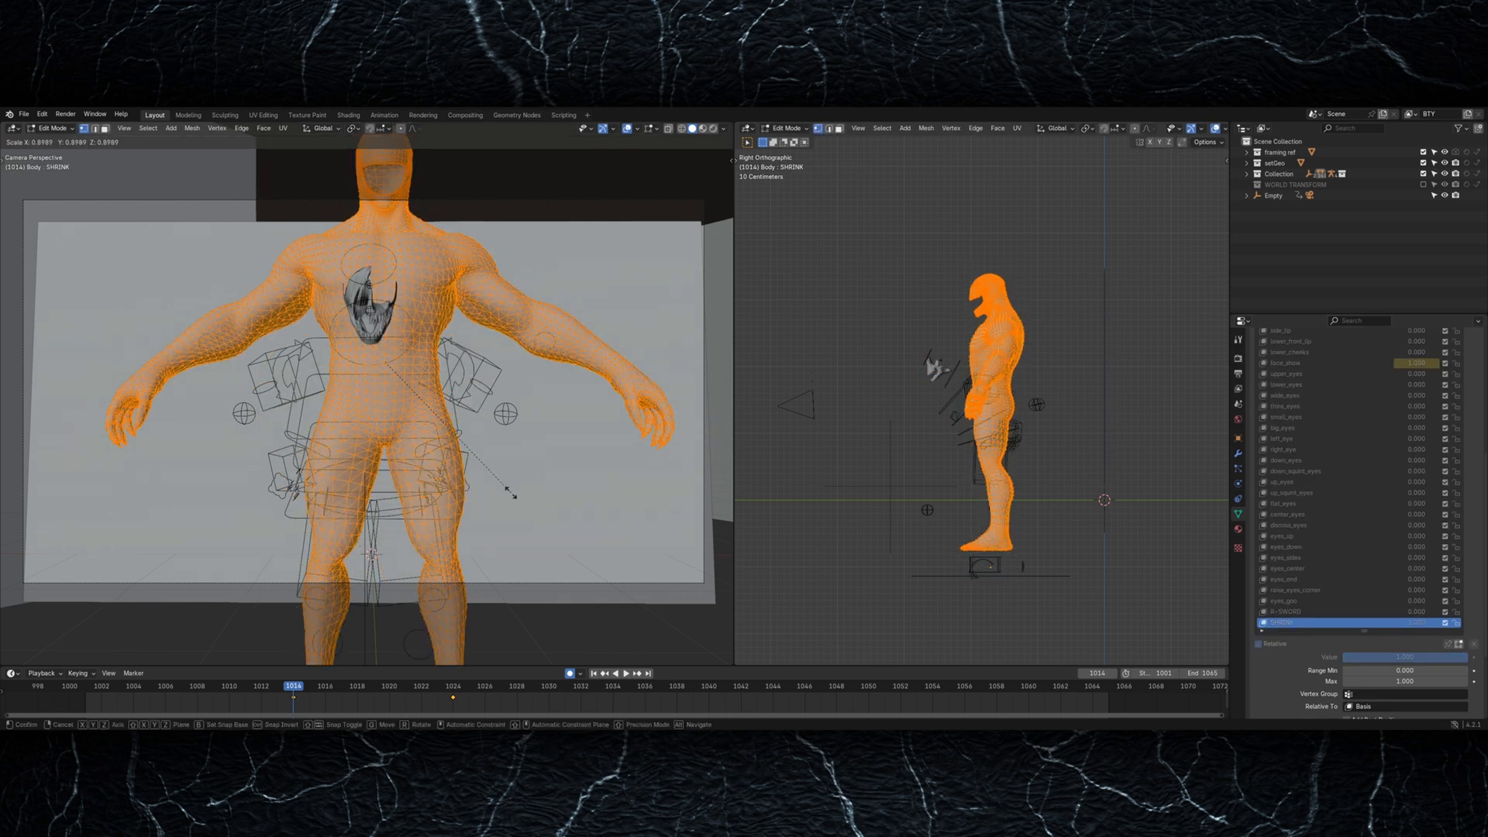
pyautogui.click(547, 418)
pyautogui.hotkey('alt', 's')
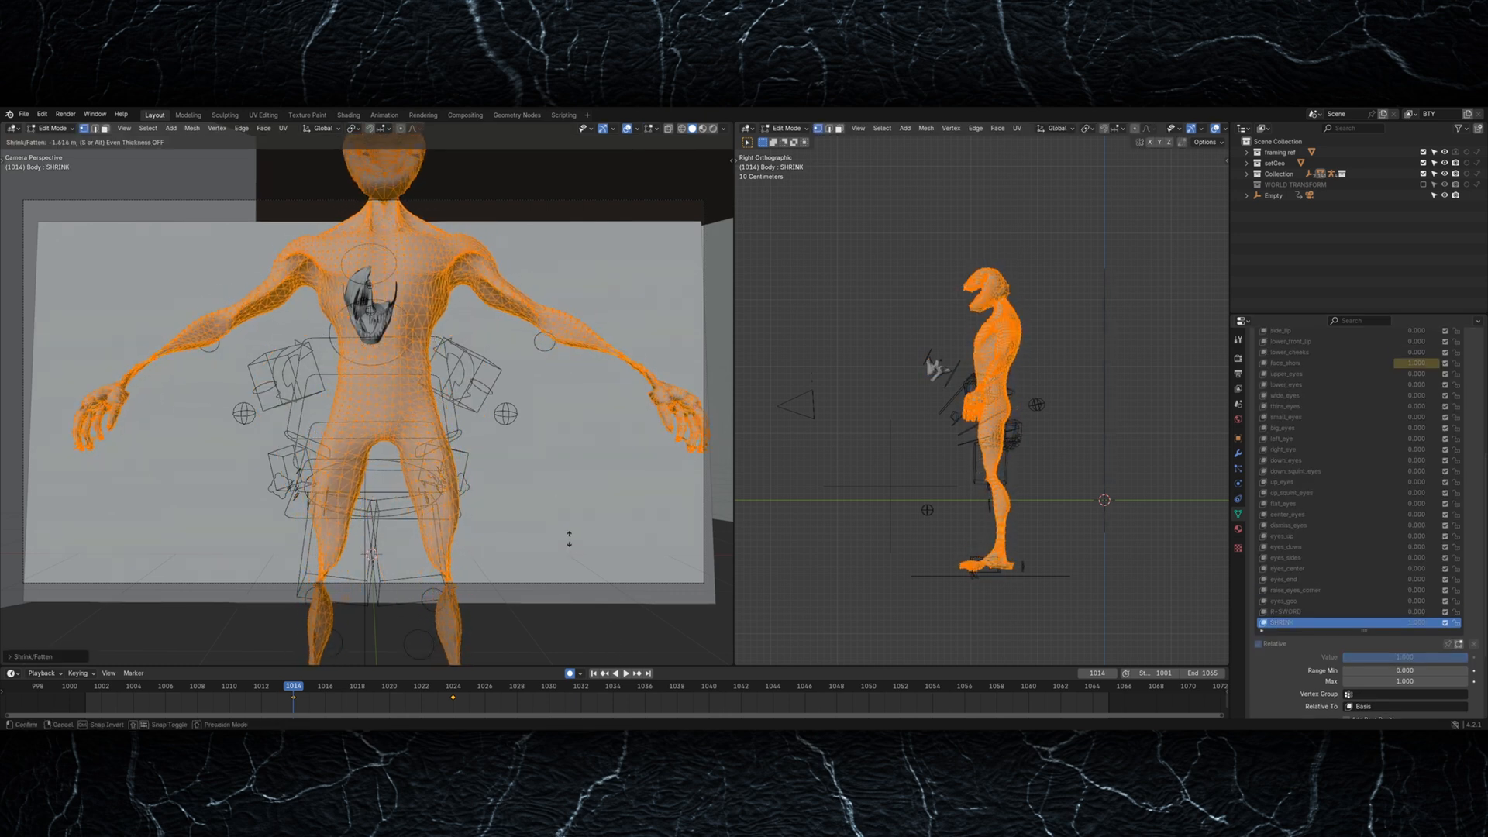
pyautogui.click(581, 593)
# Step: Select only the head vertices in the SHRINK shape key and apply Shrink/Fatten to them
pyautogui.keyDown('shift'); pyautogui.moveTo(457, 341); pyautogui.dragTo(470, 470, button='middle'); pyautogui.keyUp('shift')
pyautogui.hotkey('alt', 'a')
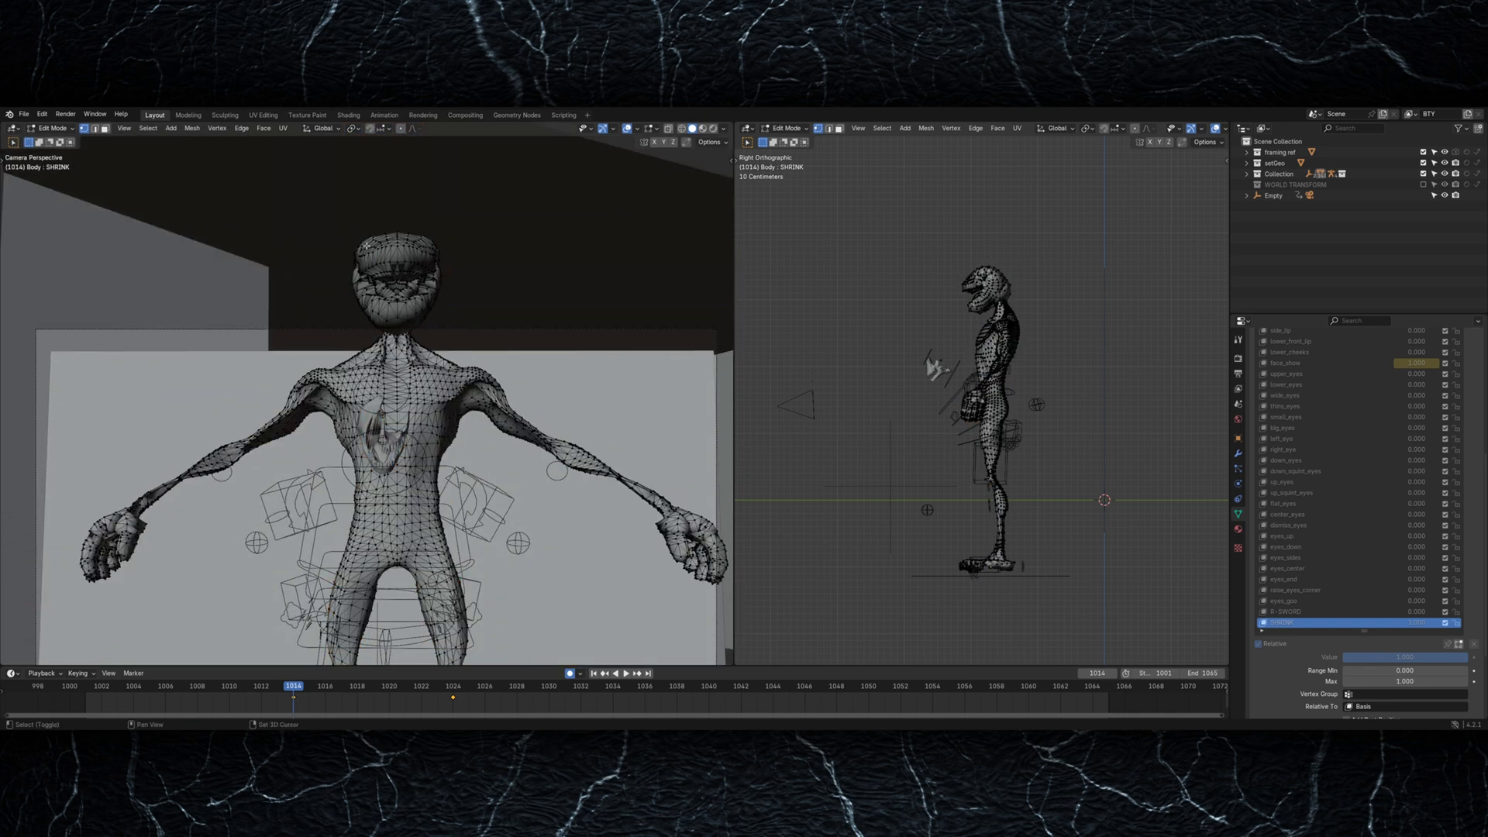
pyautogui.moveTo(341, 219); pyautogui.dragTo(468, 342)
pyautogui.hotkey('alt', 's')
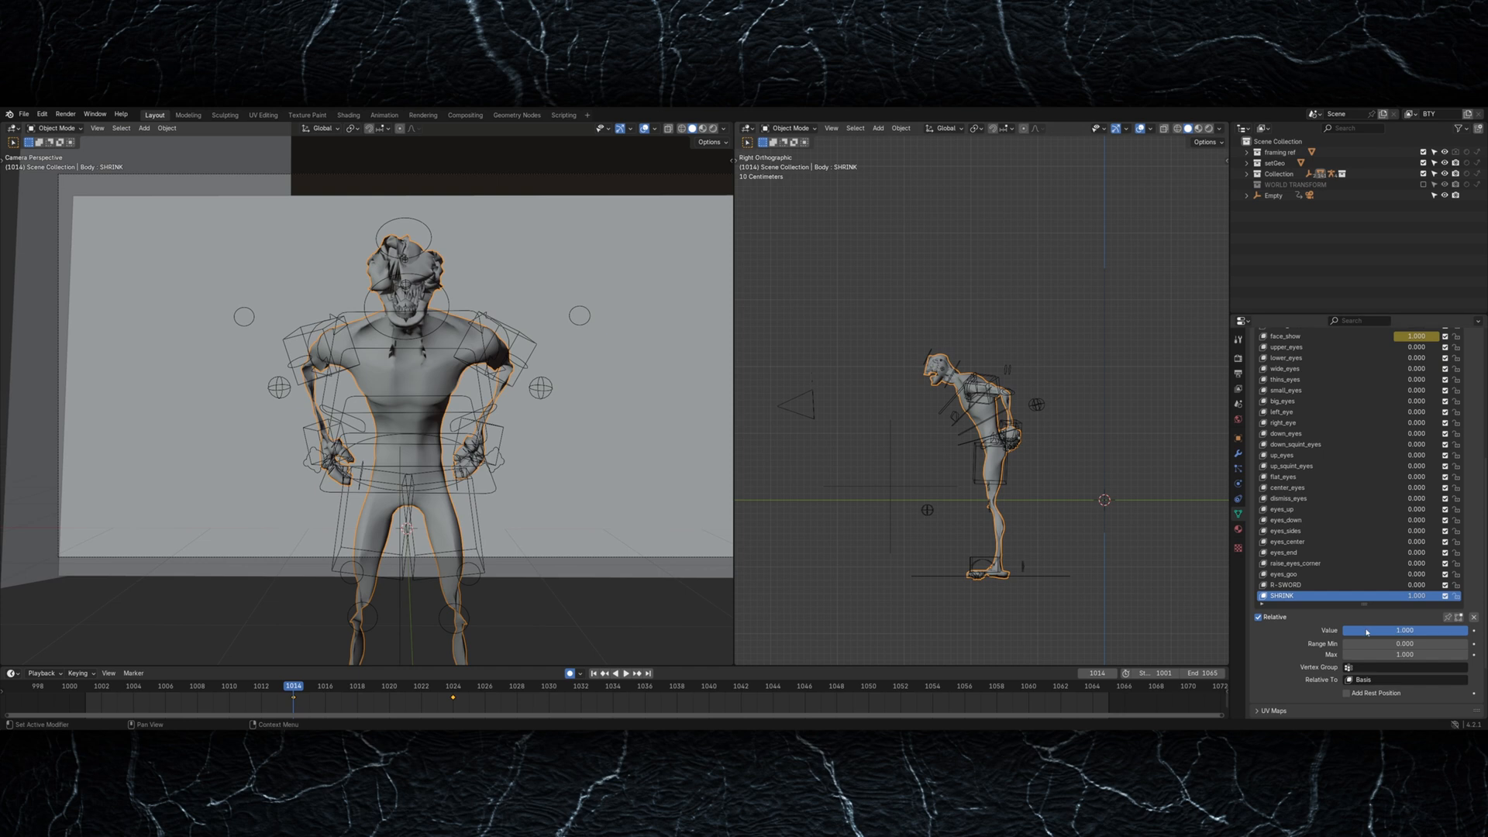
# Step: Set the Body's SHRINK shape key to 0 at frame 1014 and to 1 at the start of the timeline
pyautogui.moveTo(1366, 632); pyautogui.dragTo(1056, 642)
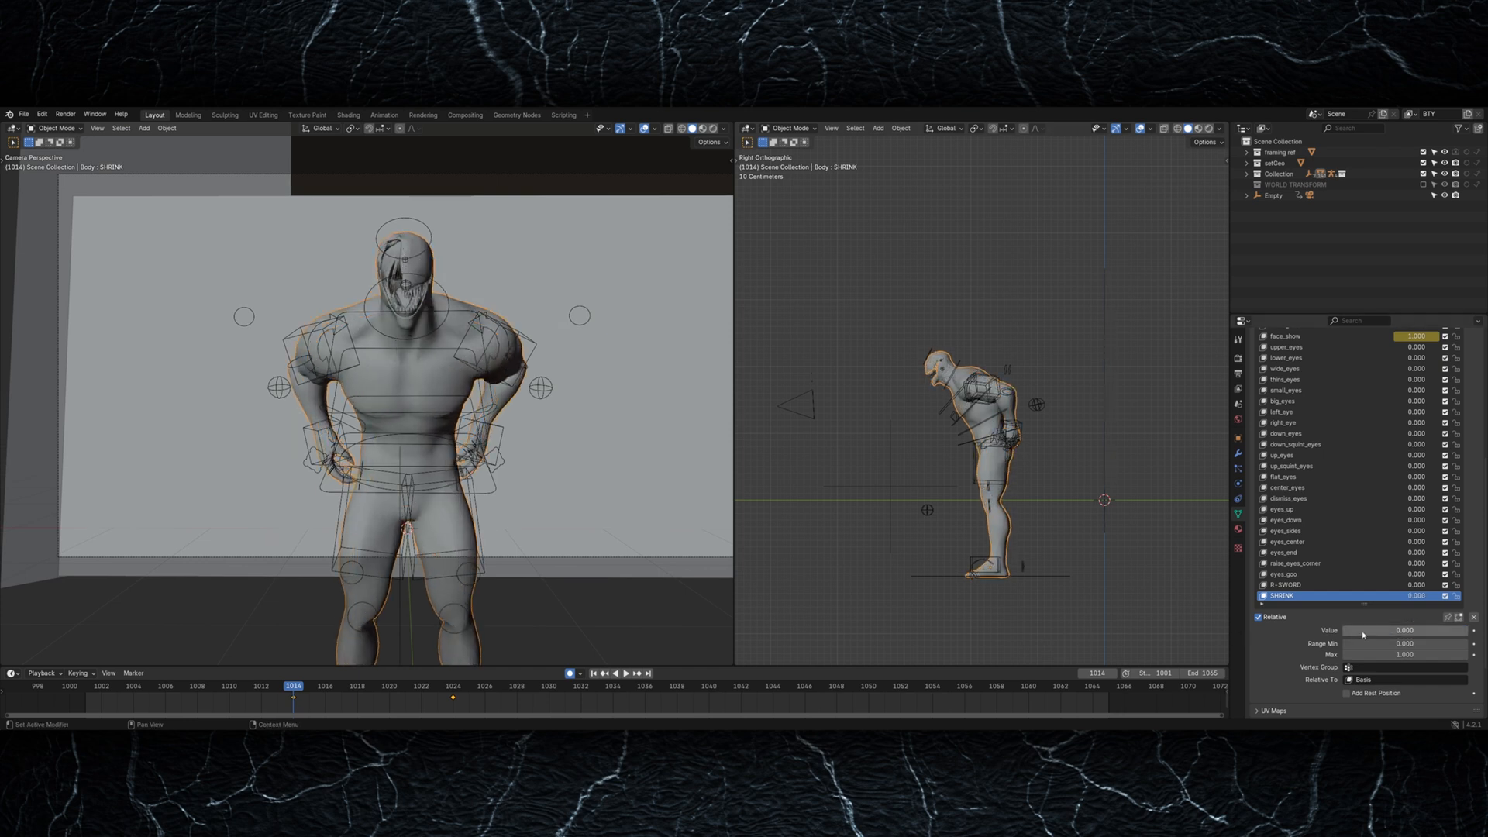
pyautogui.moveTo(292, 682); pyautogui.dragTo(97, 700)
pyautogui.press('space')
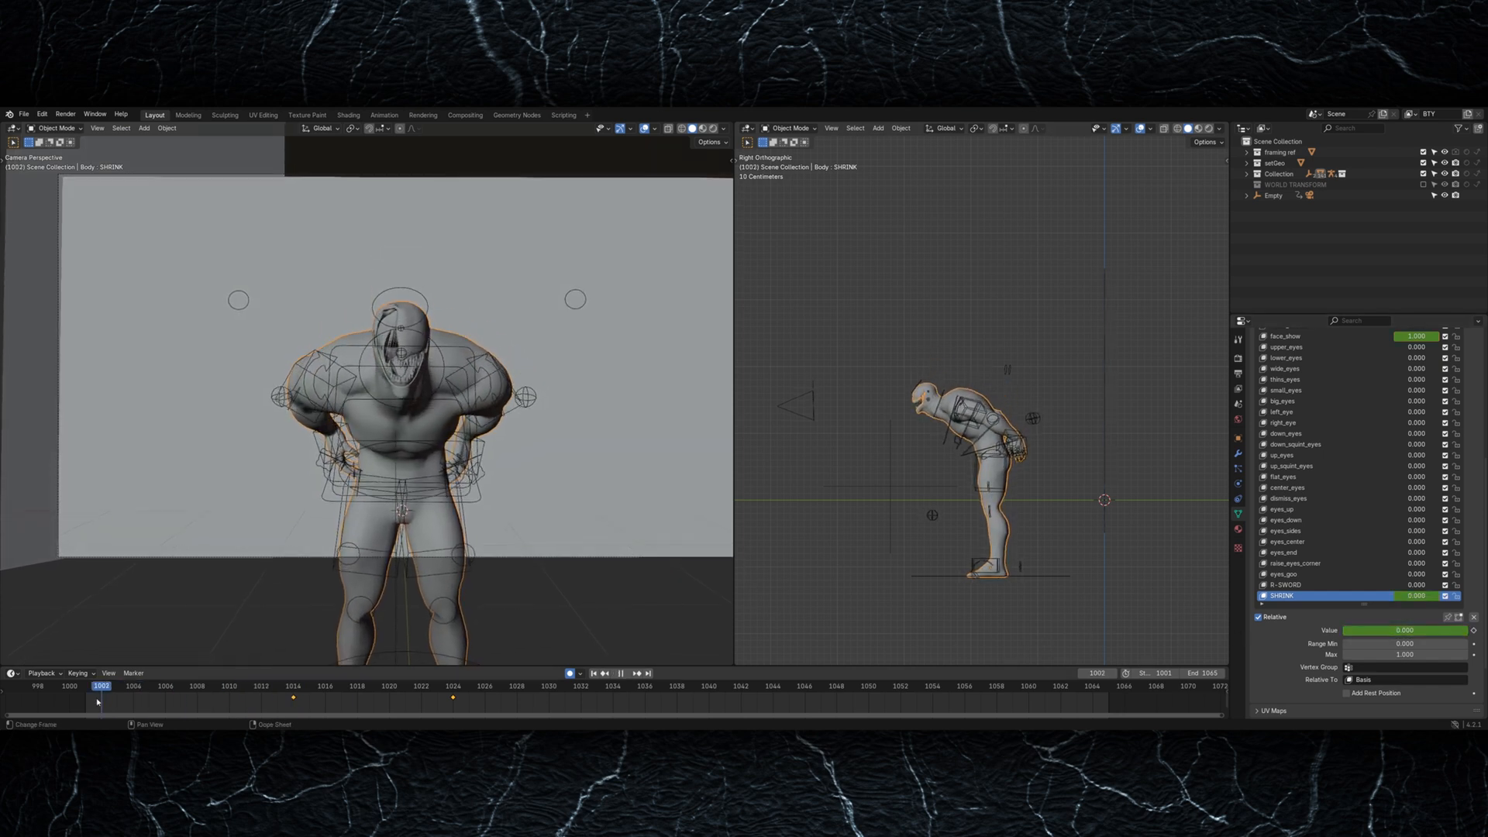
pyautogui.hotkey('shift', 'alt', 'z')
pyautogui.moveTo(1360, 634); pyautogui.dragTo(1480, 633)
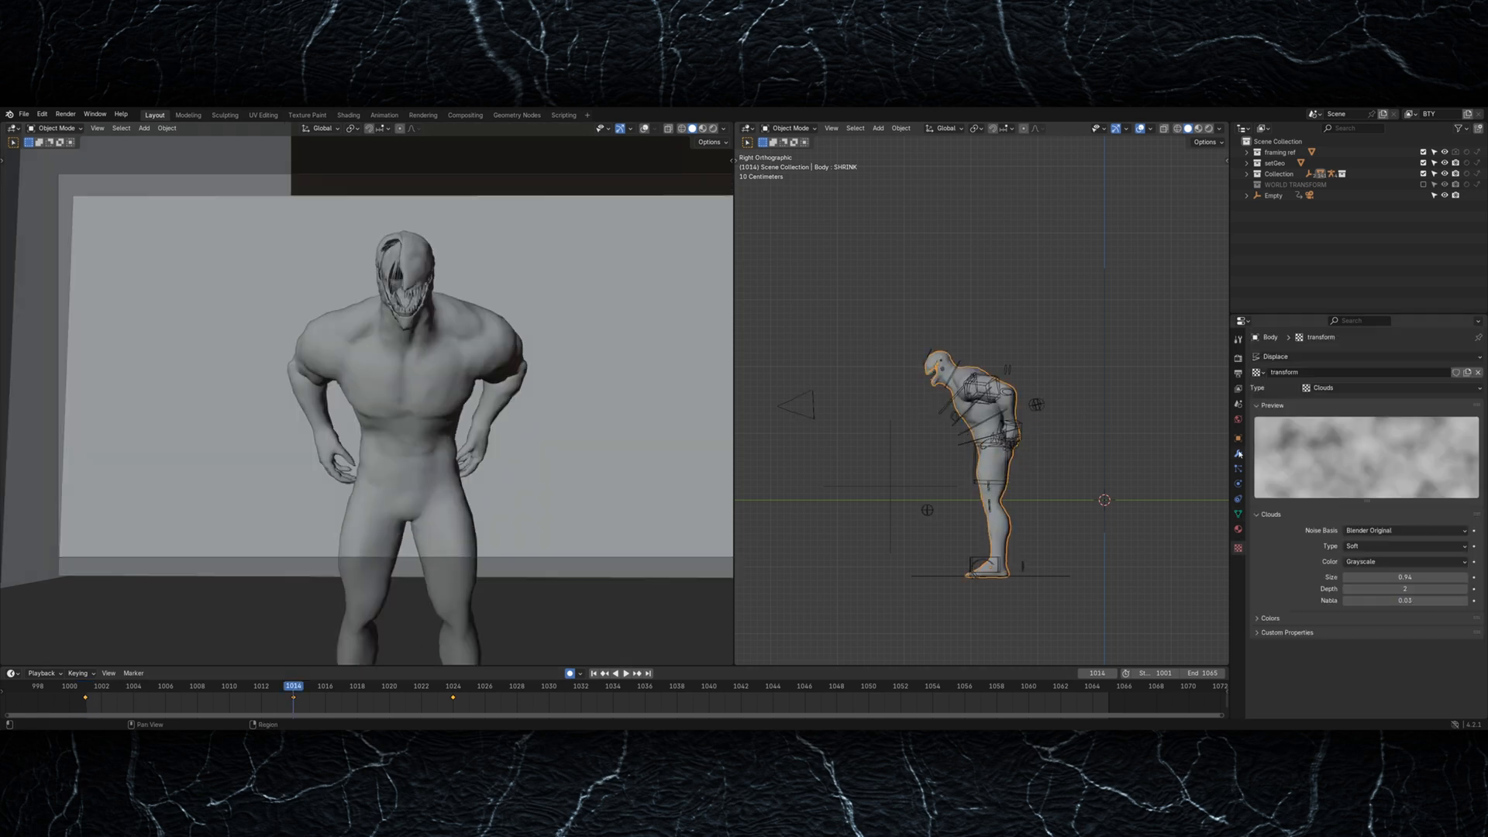
# Step: Tune the Body's Displace modifier, set its transform Clouds texture size to 8.00, and preview the transformation
pyautogui.click(1237, 453)
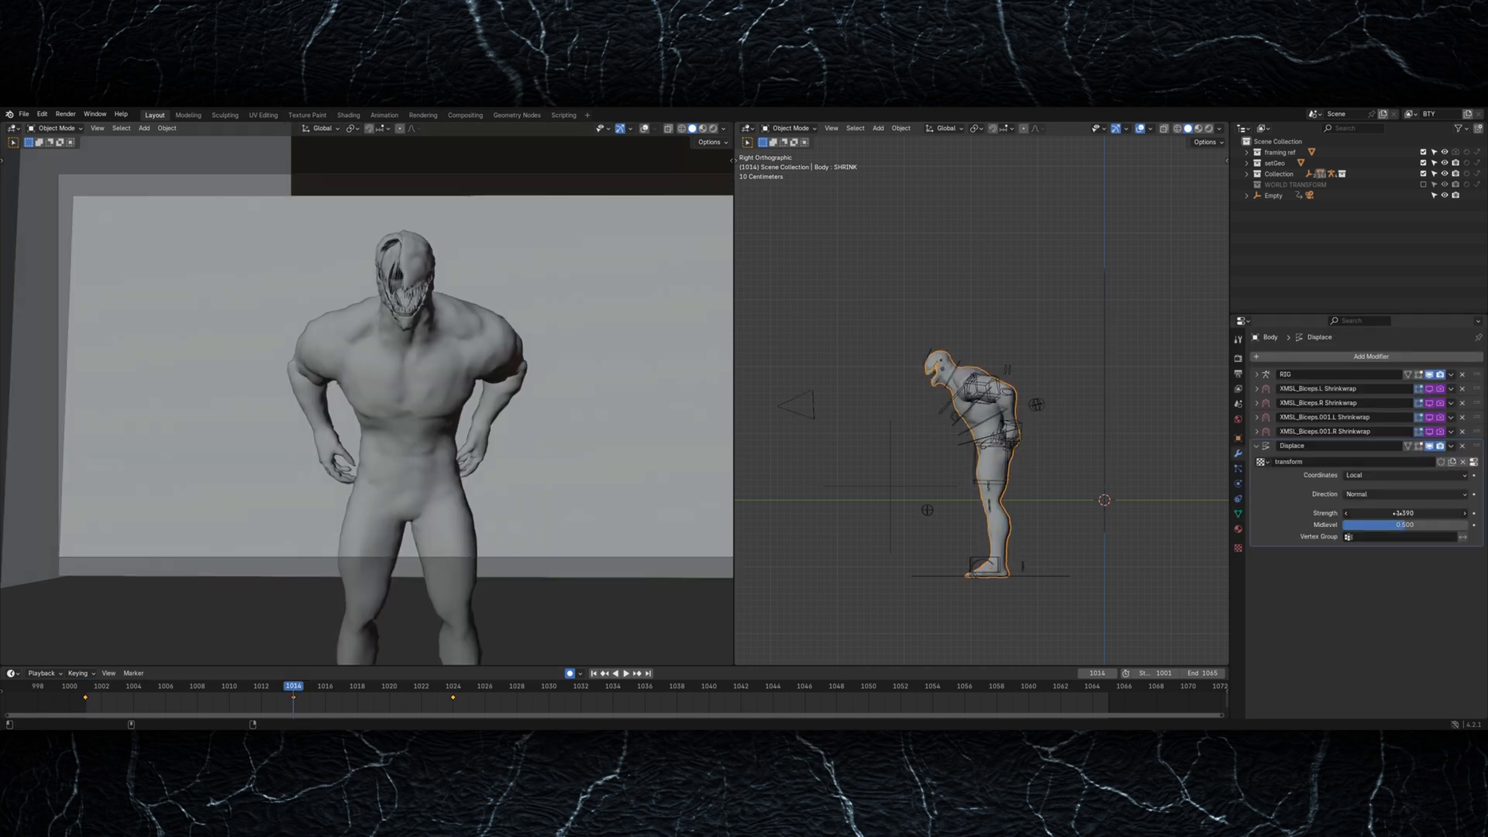
pyautogui.click(1237, 548)
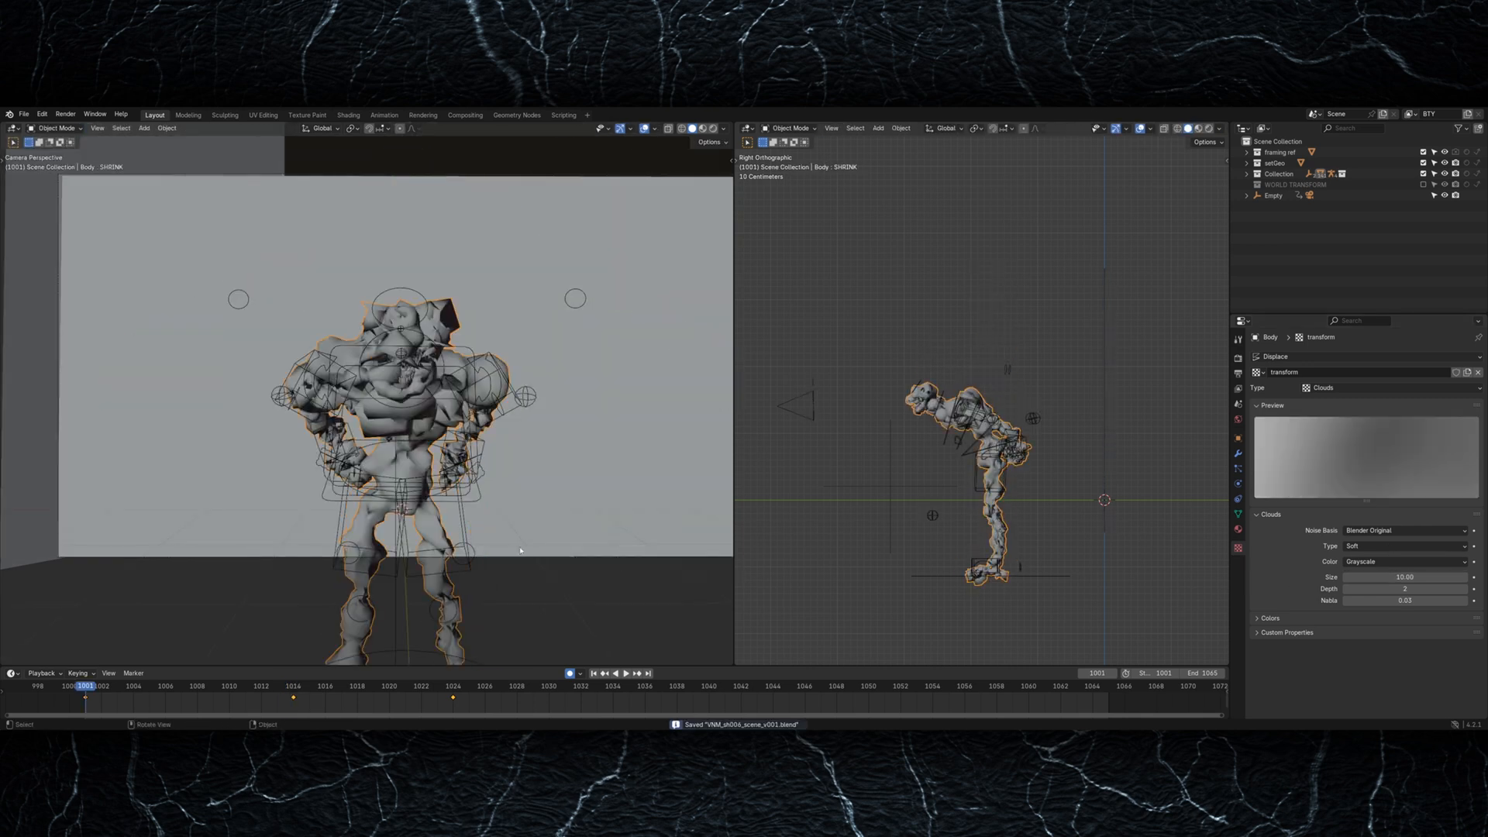
pyautogui.press('space')
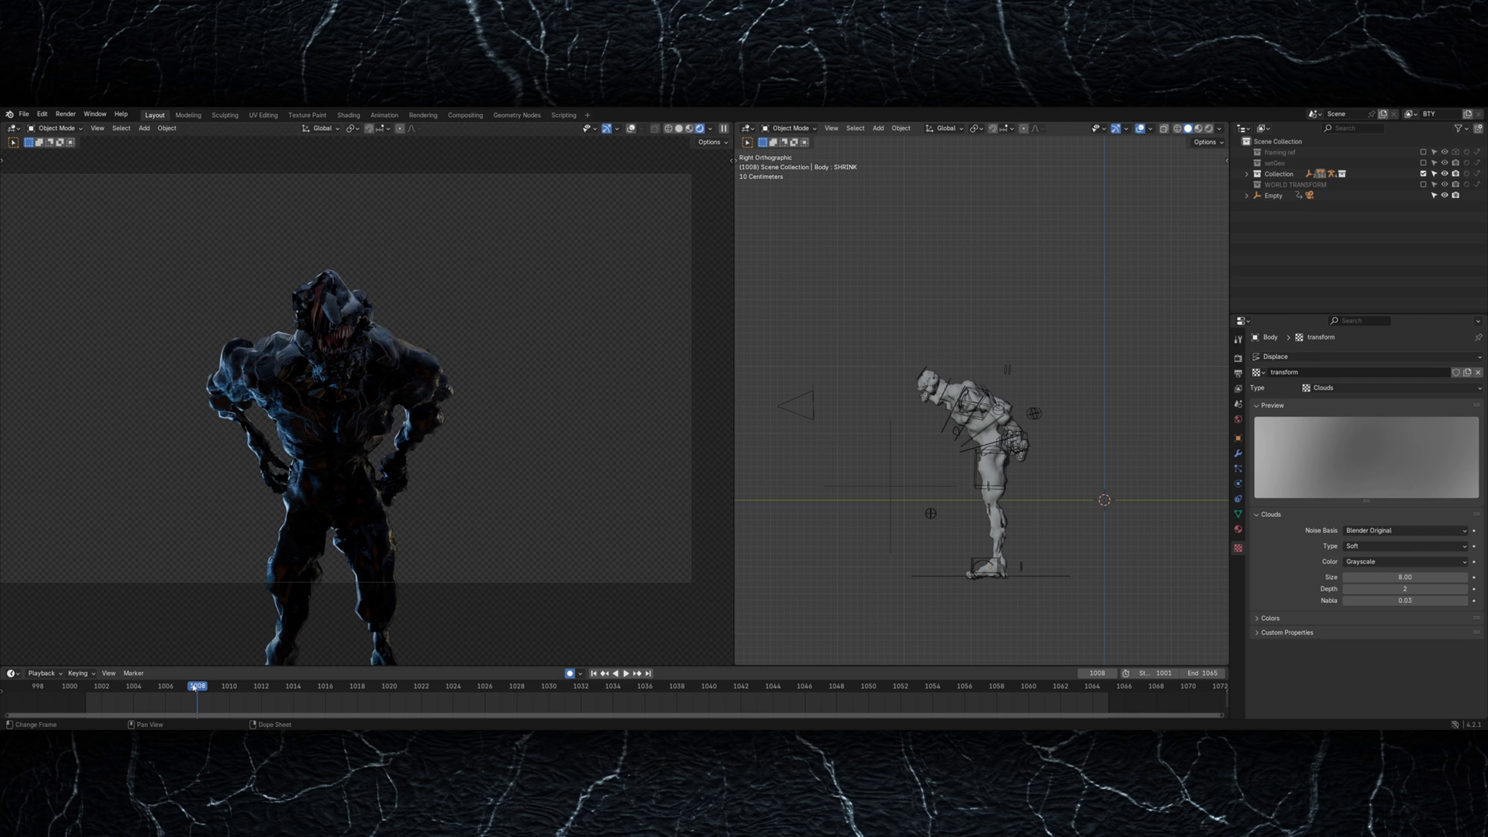
pyautogui.click(100, 698)
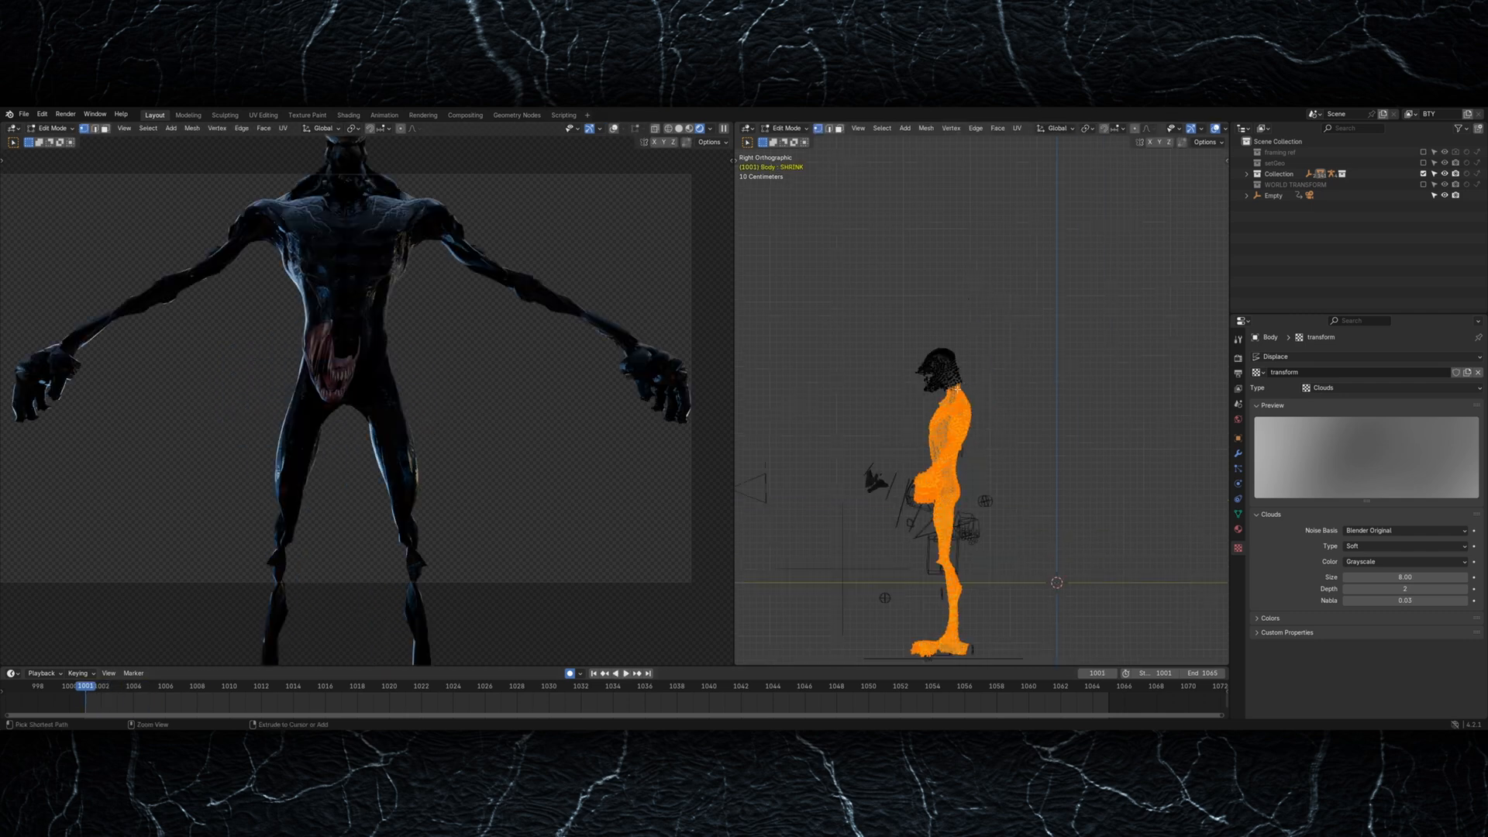
# Step: Scale the body vertices below the head in the SHRINK shape key at frame 1001 and play back the transformation
pyautogui.press('Tab')
pyautogui.press('s')
pyautogui.press('Tab')
pyautogui.press('space')
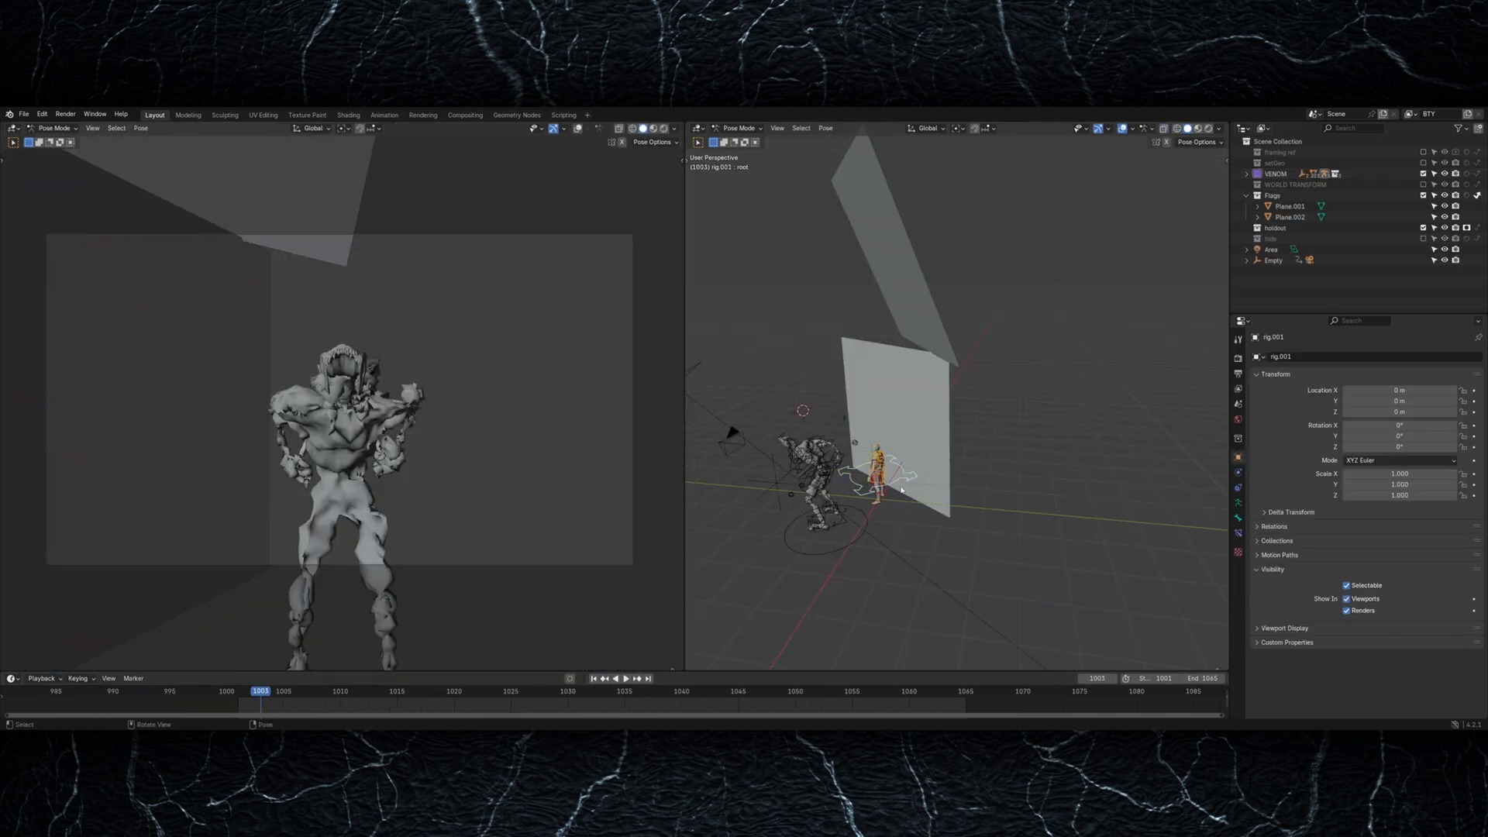
# Step: Move the human scan rig's root along global Y to Venom's position and scale it to match
pyautogui.press('g')
pyautogui.press('y')
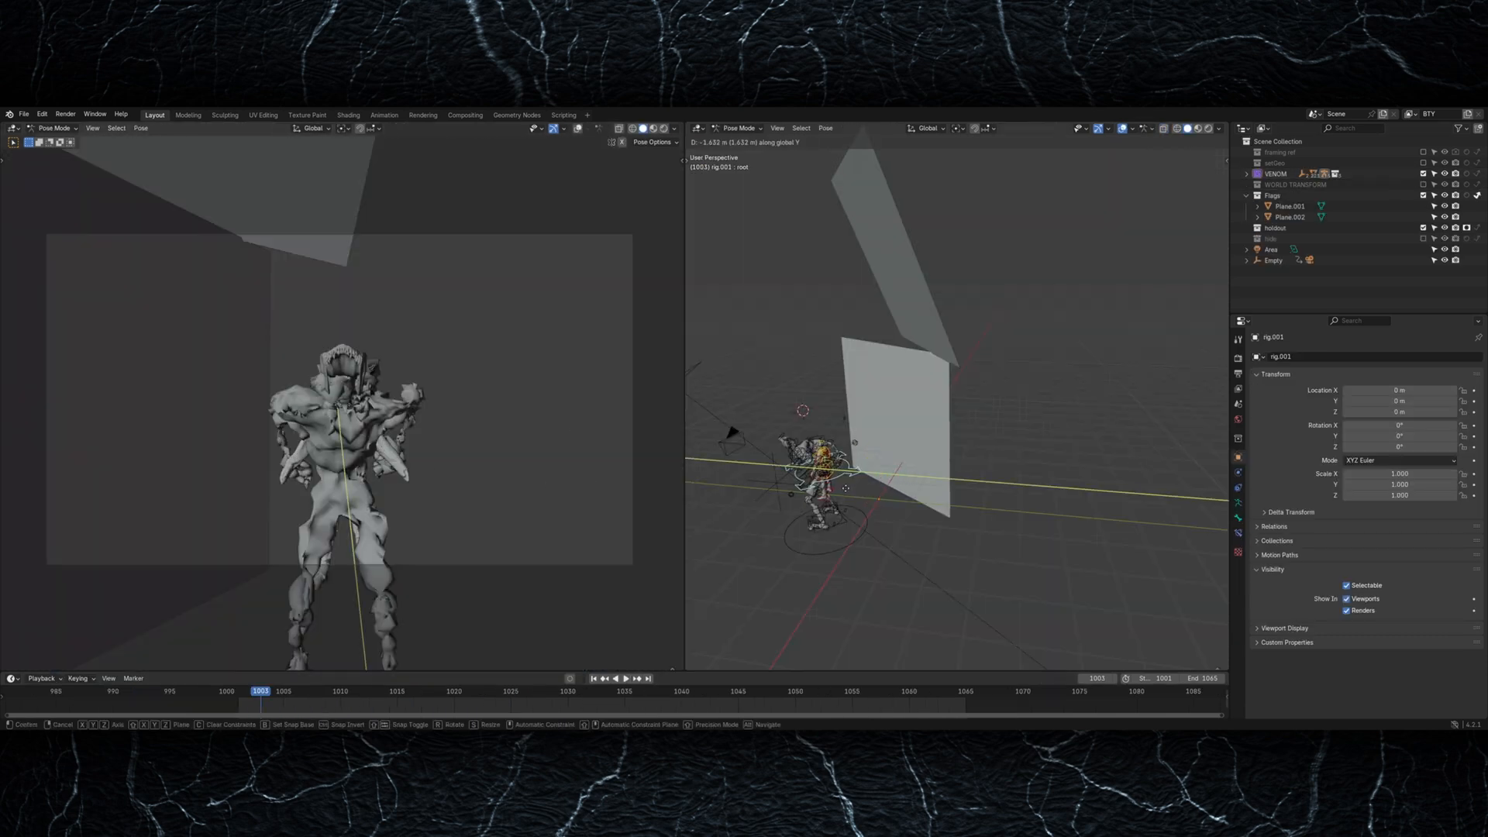
pyautogui.click(833, 492)
pyautogui.press('s')
pyautogui.click(744, 543)
pyautogui.moveTo(705, 561); pyautogui.dragTo(737, 544, button='middle')
# Step: At frame 1001, reposition the human rig's root and hip controls in the right side view
pyautogui.hotkey('shift', 'Left')
pyautogui.press('KP_3')
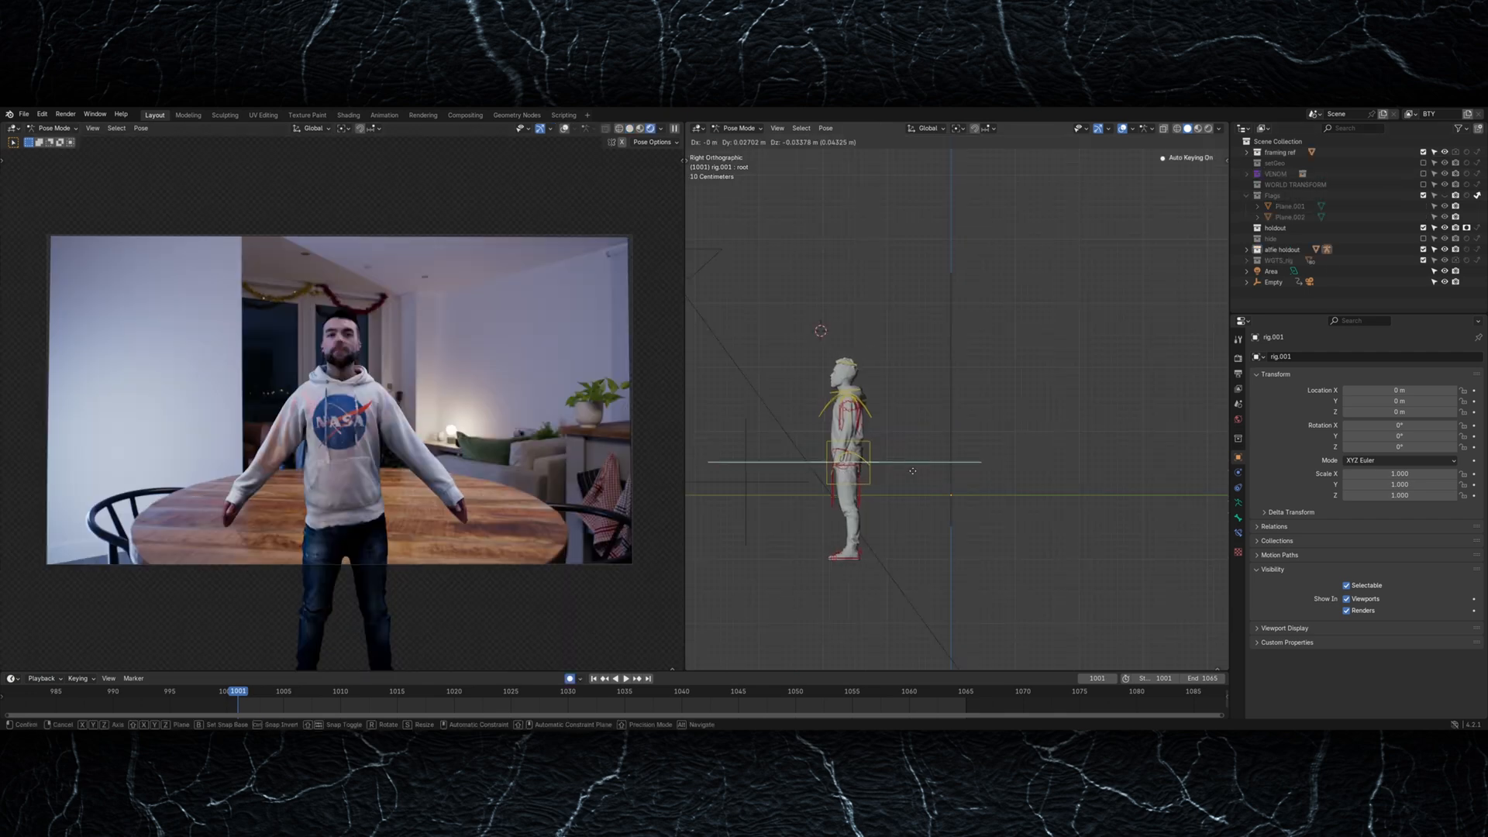
pyautogui.click(913, 485)
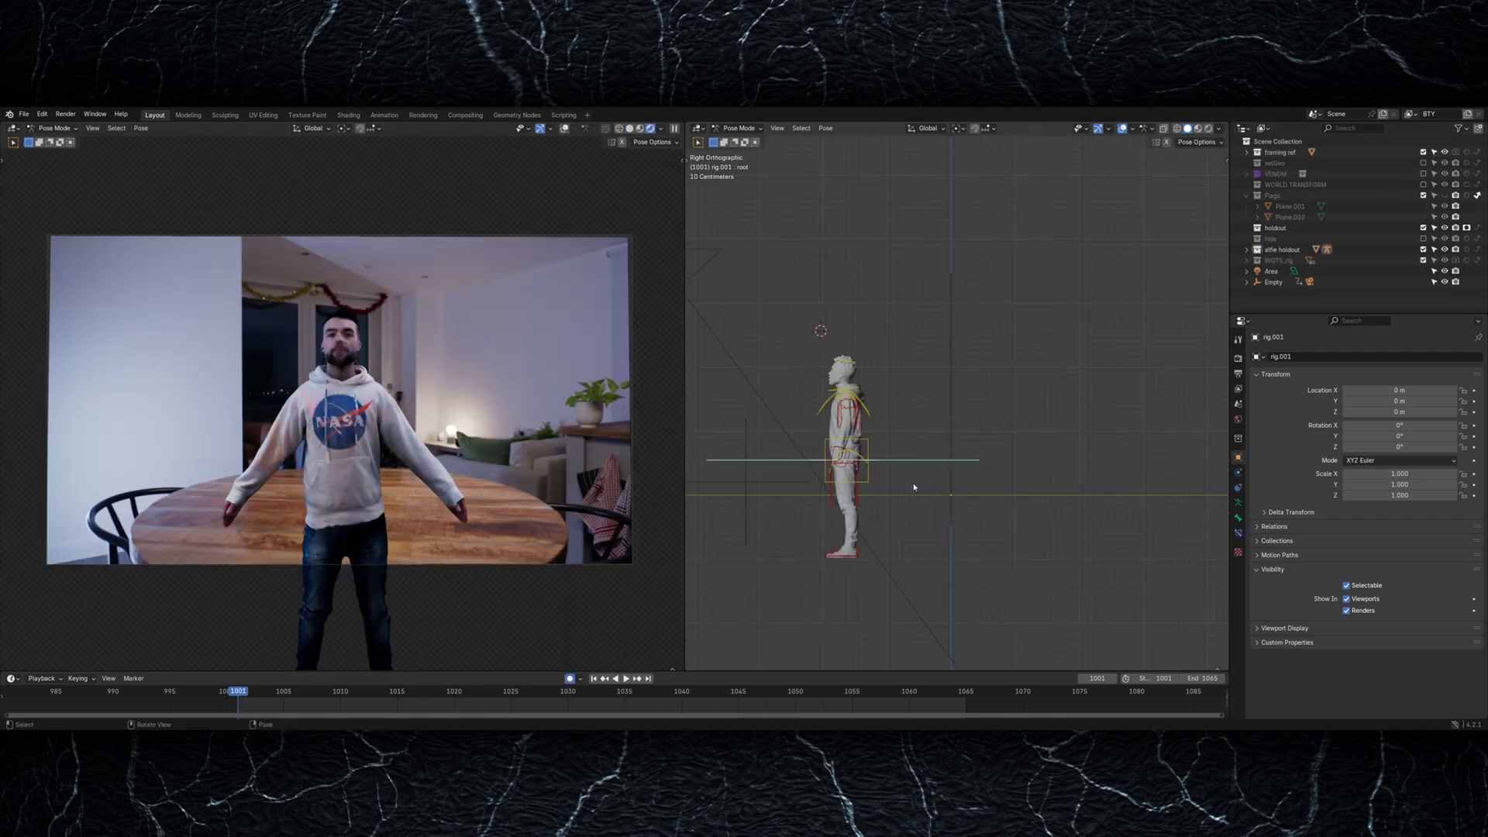
pyautogui.click(871, 471)
pyautogui.press('g')
pyautogui.click(916, 448)
# Step: Rotate the human rig's torso controls in side view and move the hips to form a crouched stance
pyautogui.press('r')
pyautogui.click(823, 389)
pyautogui.press('r')
pyautogui.click(900, 474)
pyautogui.click(902, 461)
pyautogui.press('g')
pyautogui.click(916, 457)
# Step: Show the overlays in the camera view and move the human rig's left arm control inward
pyautogui.moveTo(899, 465); pyautogui.dragTo(957, 527, button='middle')
pyautogui.click(565, 129)
pyautogui.click(449, 499)
pyautogui.press('g')
pyautogui.click(404, 475)
# Step: Rotate the human rig's upper arm controls from several view angles to bend the arms
pyautogui.click(988, 485)
pyautogui.press('r')
pyautogui.click(1034, 465)
pyautogui.press('r')
pyautogui.click(1034, 464)
pyautogui.moveTo(1007, 465); pyautogui.dragTo(1039, 496, button='middle')
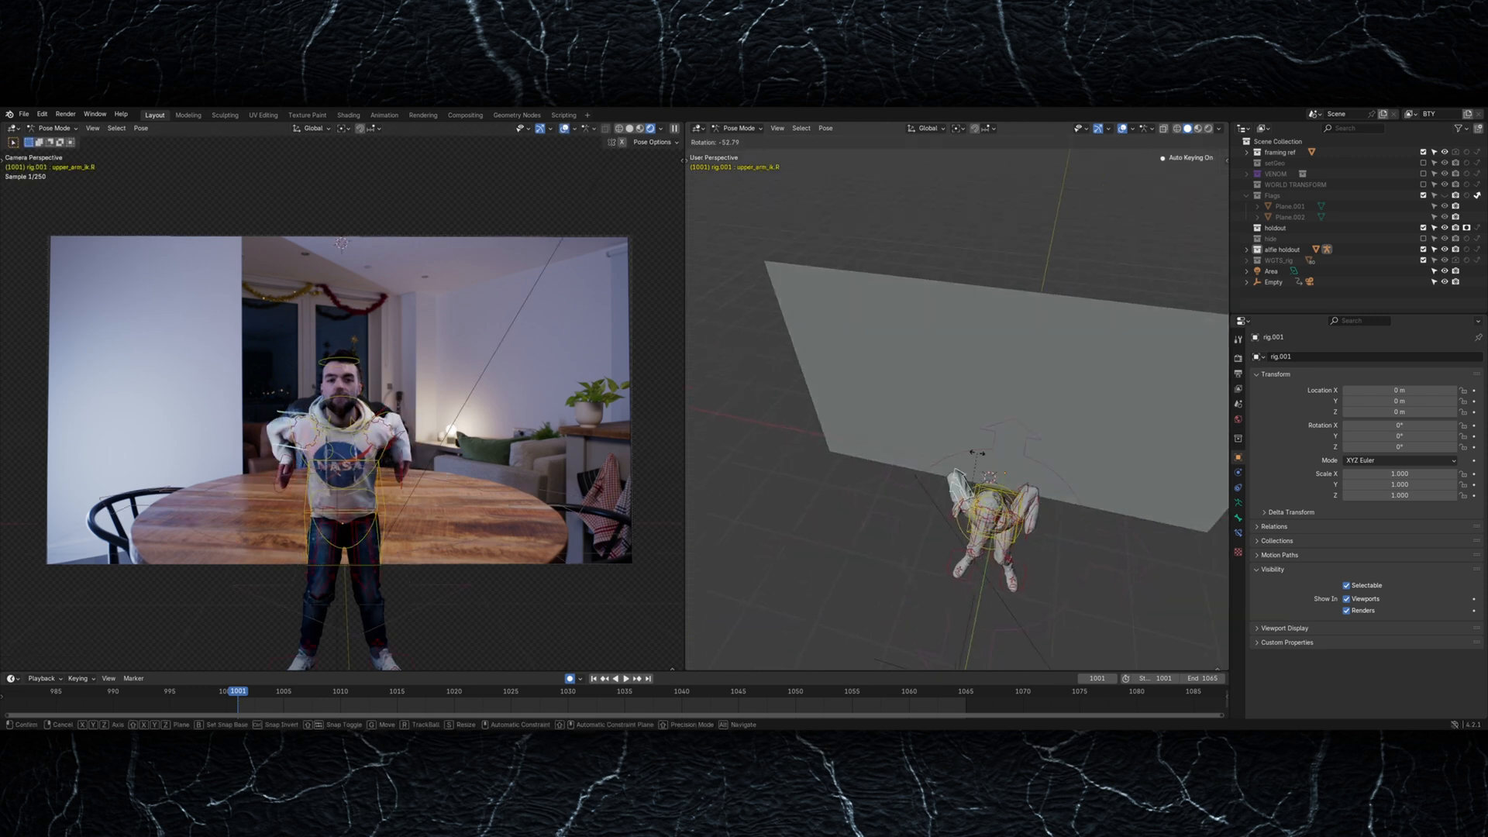
pyautogui.press('r')
pyautogui.click(1030, 377)
# Step: Rotate the human rig's right shoulder and right upper arm controls to refine the arm pose
pyautogui.click(895, 373)
pyautogui.press('r')
pyautogui.click(822, 380)
pyautogui.click(844, 353)
pyautogui.press('r')
pyautogui.click(783, 380)
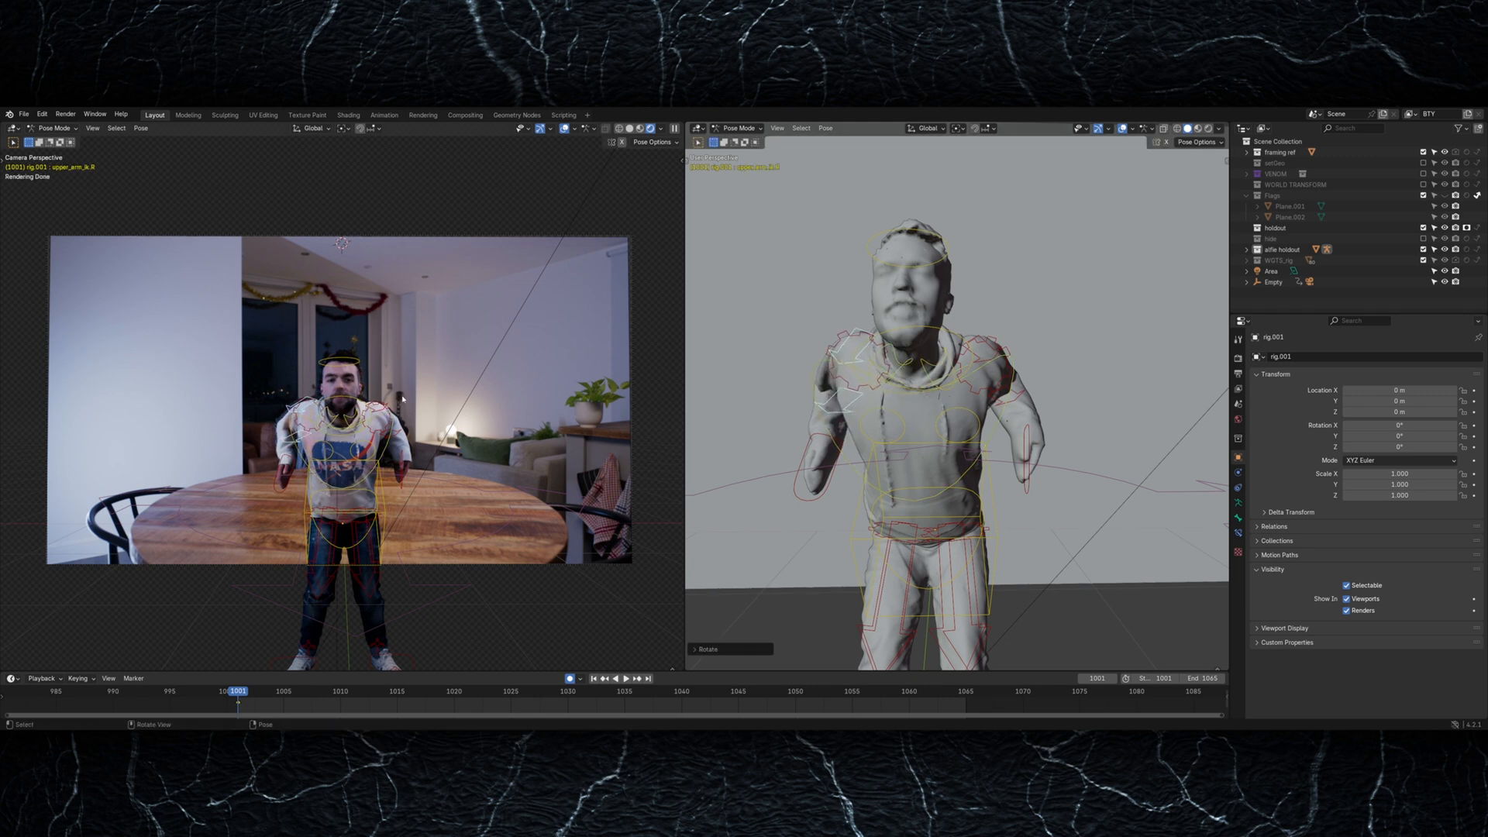
# Step: Advance the timeline, move the human rig's lower body control, and rotate its head control to match Venom's pose
pyautogui.moveTo(238, 690); pyautogui.dragTo(363, 691)
pyautogui.click(990, 573)
pyautogui.press('g')
pyautogui.click(1007, 480)
pyautogui.click(358, 324)
pyautogui.press('r')
pyautogui.click(370, 385)
pyautogui.press('r')
pyautogui.click(454, 391)
# Step: Rotate the human rig's upper chest and right shoulder controls and start repositioning the body to follow Venom
pyautogui.click(332, 384)
pyautogui.press('r')
pyautogui.click(268, 388)
pyautogui.click(304, 392)
pyautogui.press('r')
pyautogui.click(408, 477)
pyautogui.press('g')
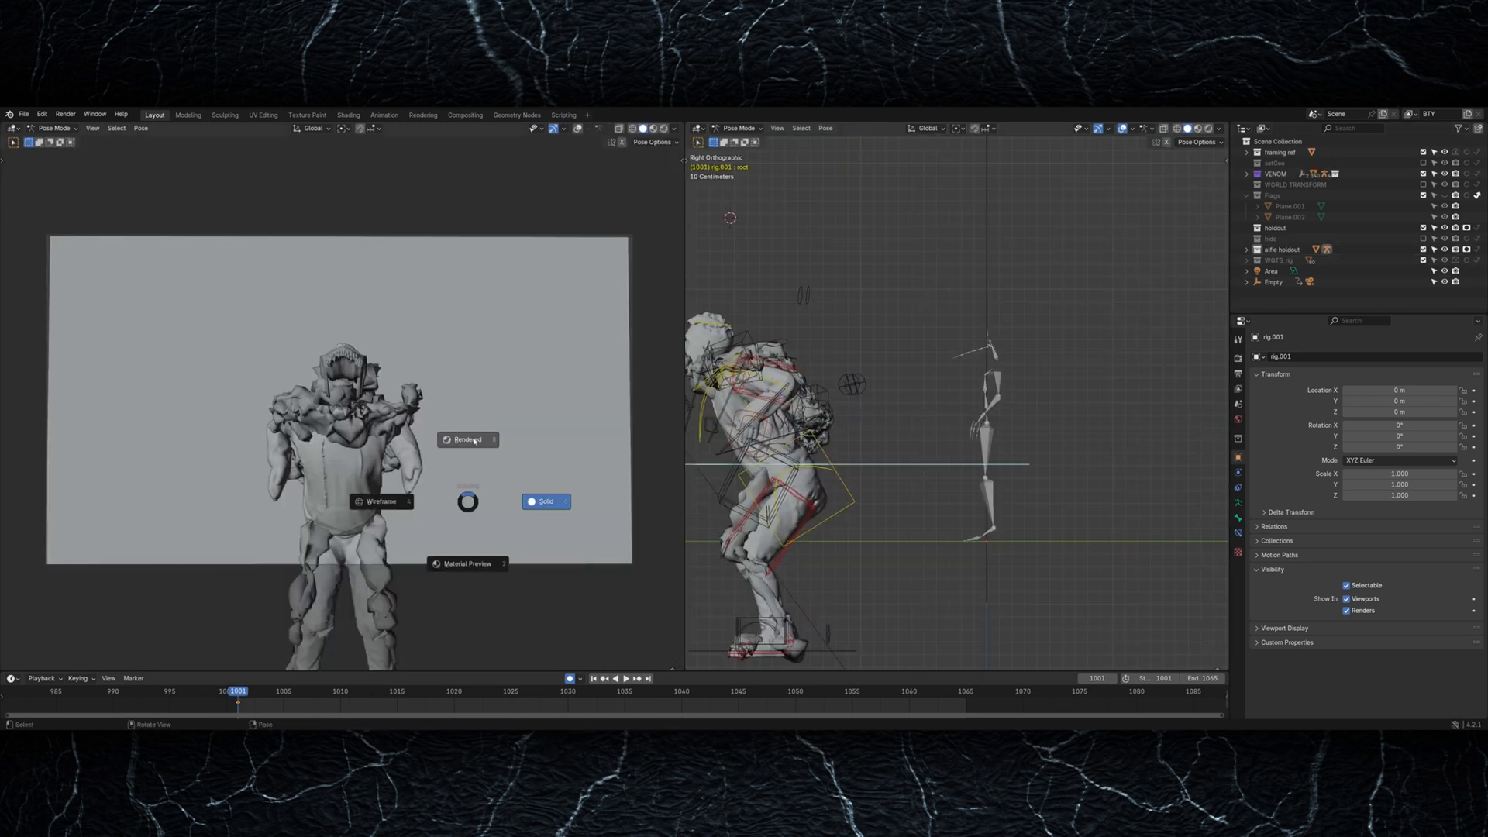
# Step: Preview the animation over the room plate with the camera view in Rendered shading
pyautogui.click(474, 441)
pyautogui.press('space')
pyautogui.moveTo(367, 684); pyautogui.dragTo(453, 668)
pyautogui.press('z')
pyautogui.click(482, 566)
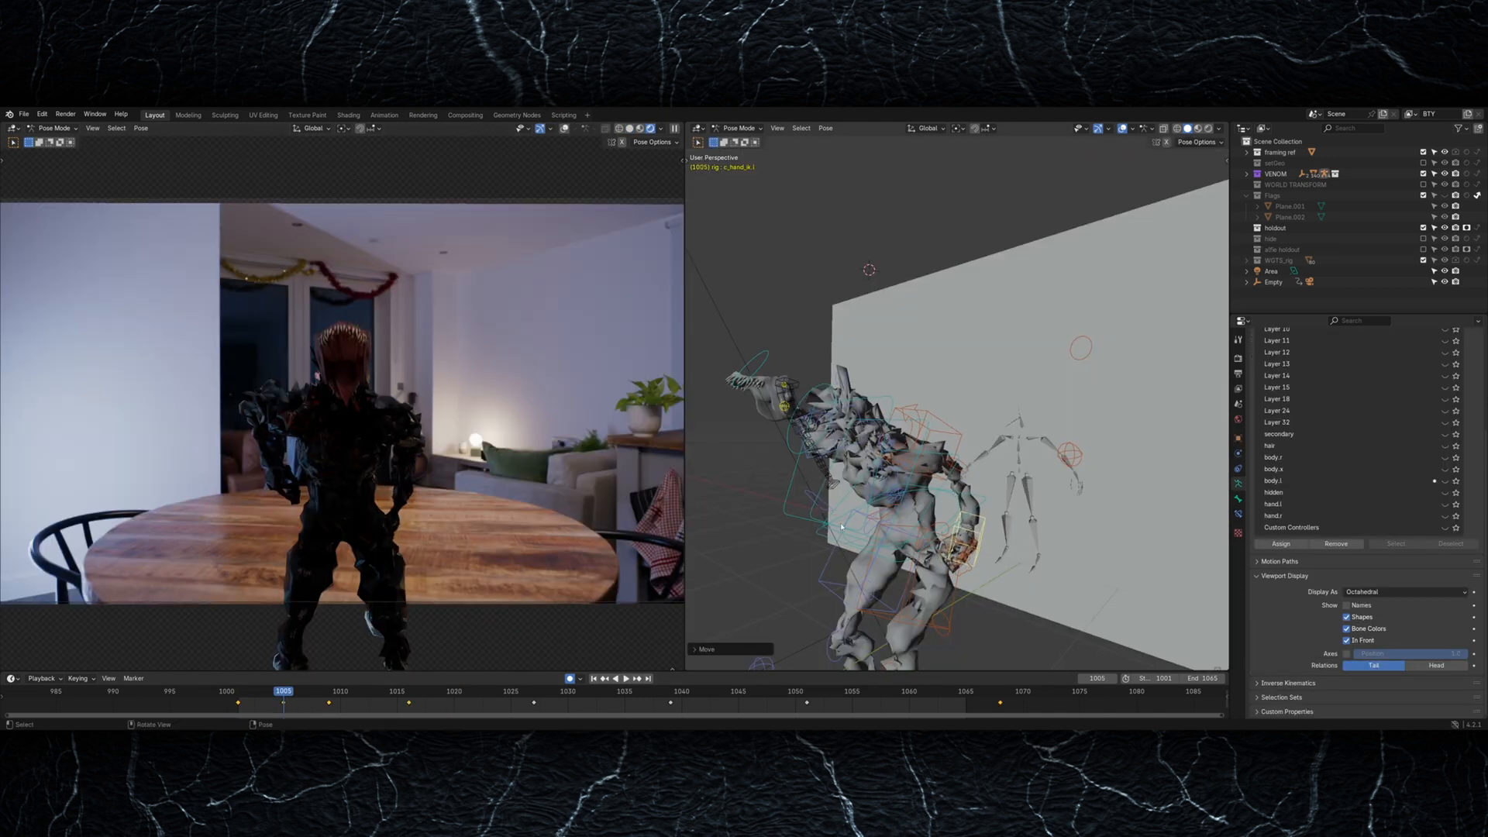
# Step: Move the rig's right hand IK control at frame 1005 to refine the arm pose
pyautogui.moveTo(867, 521); pyautogui.dragTo(978, 514, button='middle')
pyautogui.click(869, 502)
pyautogui.press('g')
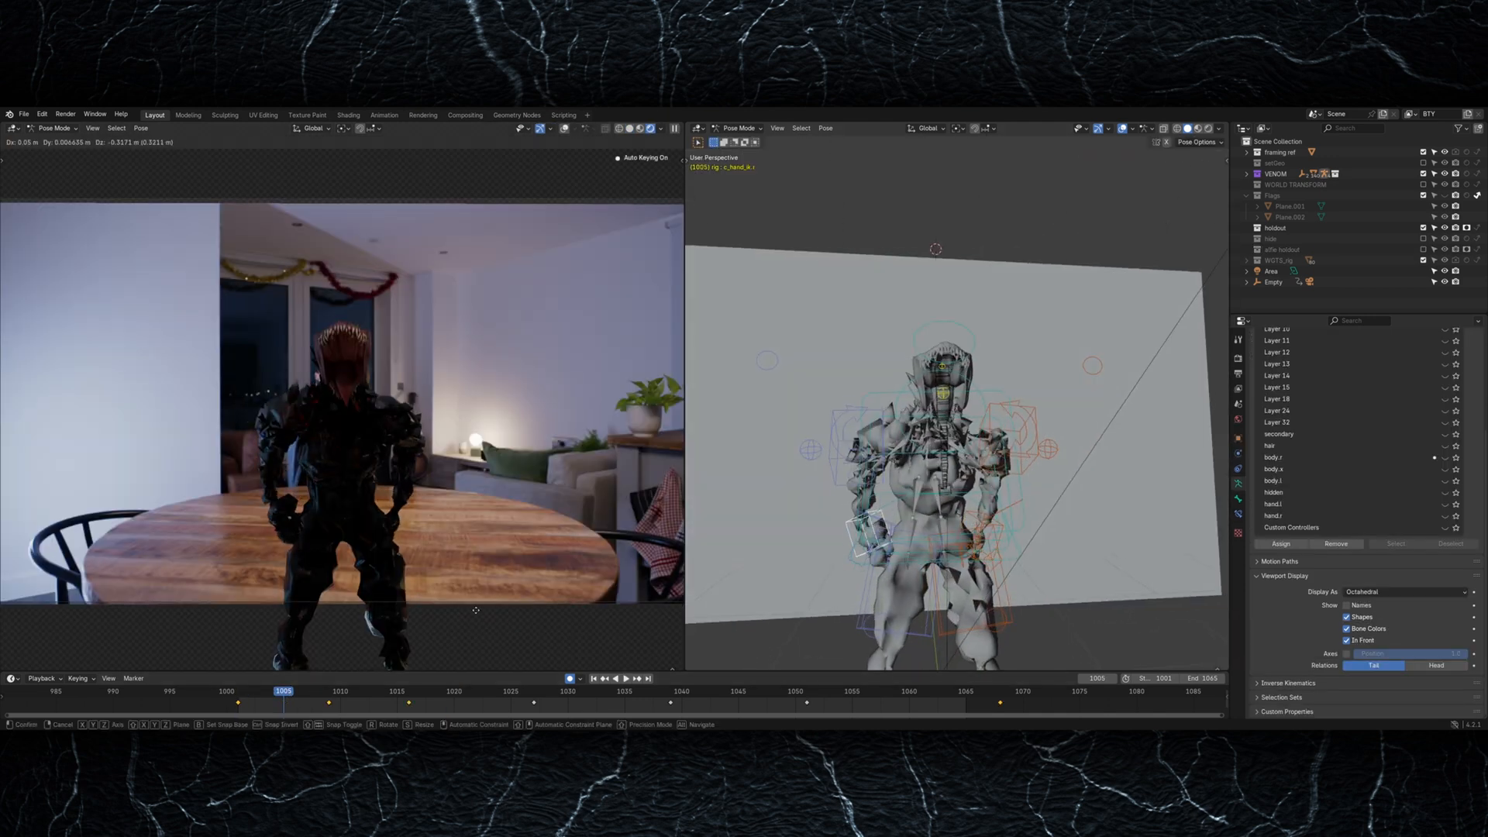
pyautogui.click(481, 609)
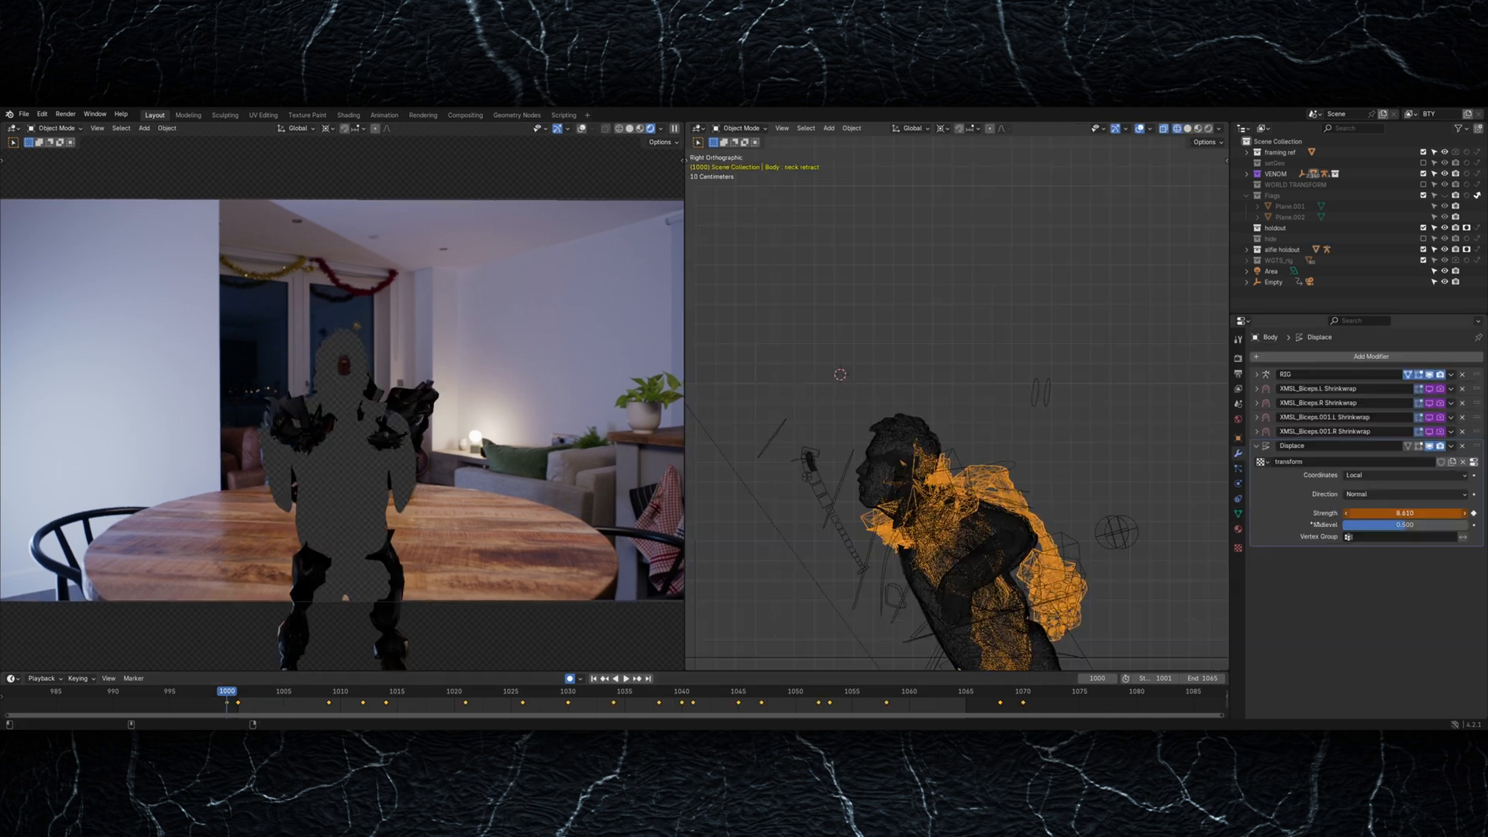
# Step: Preview the body displacement, neck retract and tongue retract animation of the transformation over the room plate
pyautogui.moveTo(245, 697); pyautogui.dragTo(306, 693)
pyautogui.press('z')
pyautogui.press('space')
pyautogui.press('space')
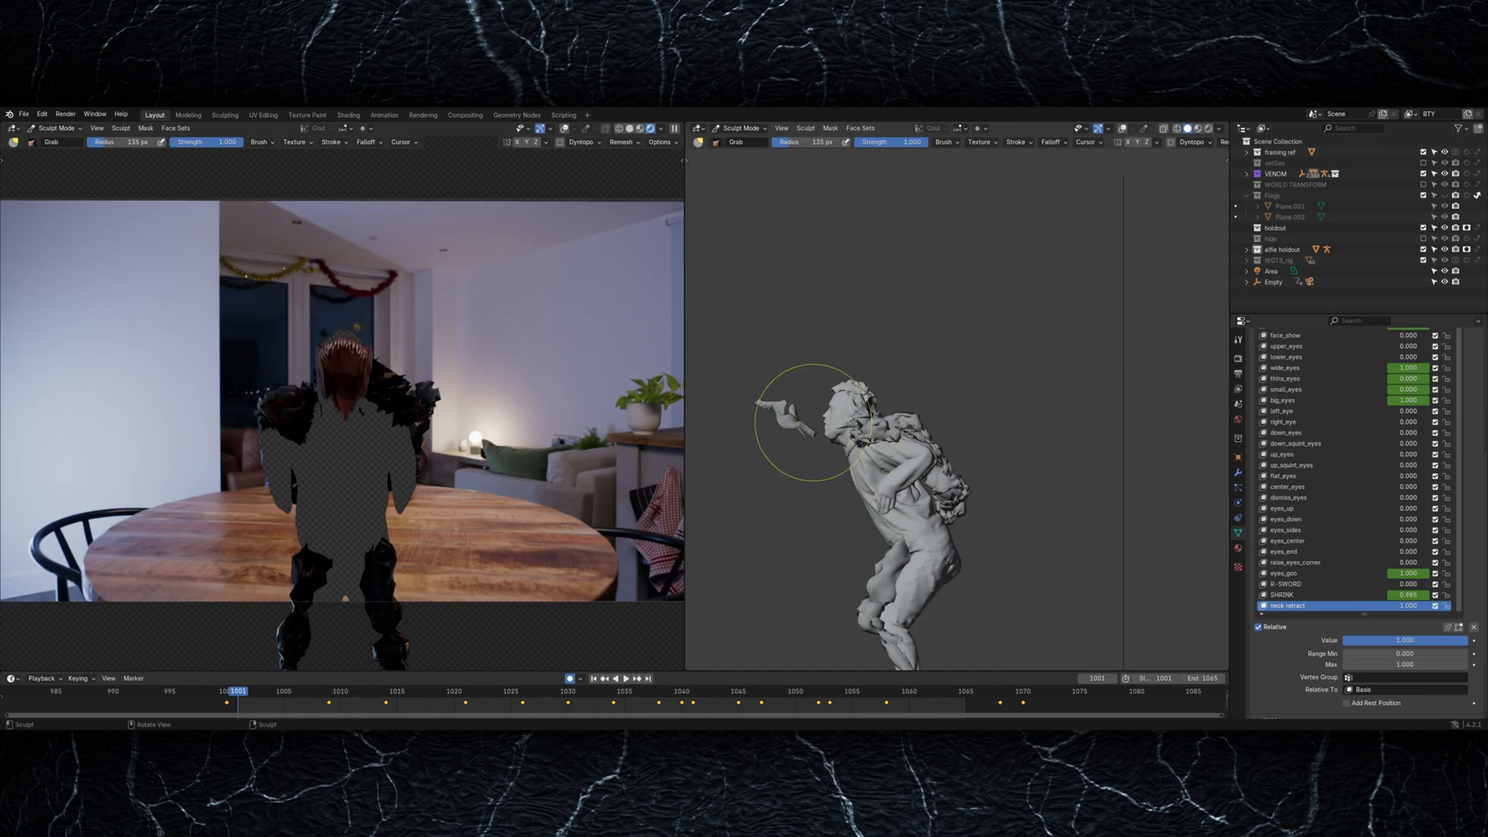
pyautogui.moveTo(812, 422)
pyautogui.mouseDown(button='middle')
pyautogui.moveTo(957, 425)
pyautogui.moveTo(940, 480)
pyautogui.mouseUp(button='middle')
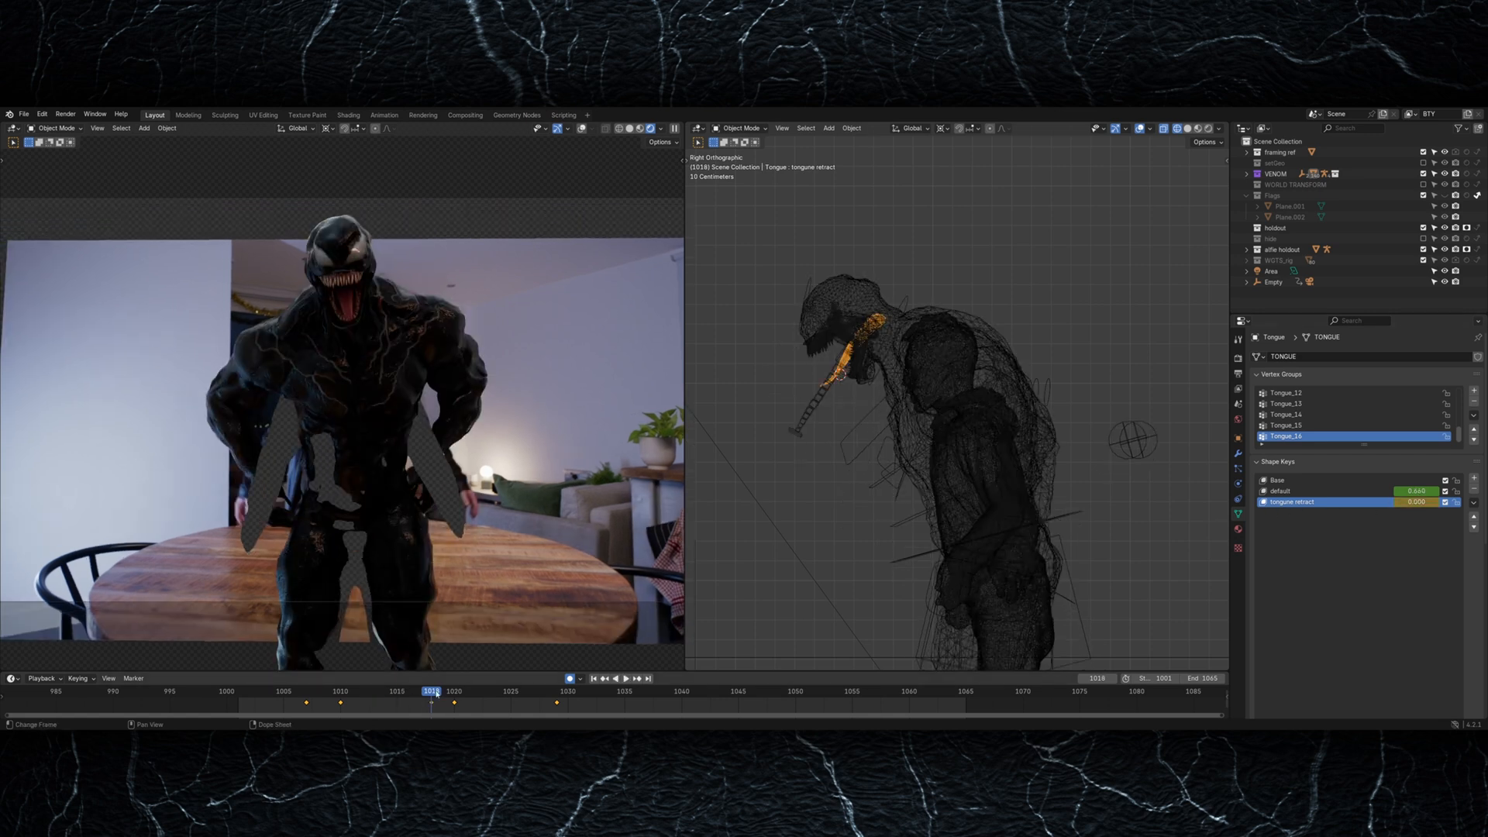
pyautogui.moveTo(436, 693); pyautogui.dragTo(249, 693)
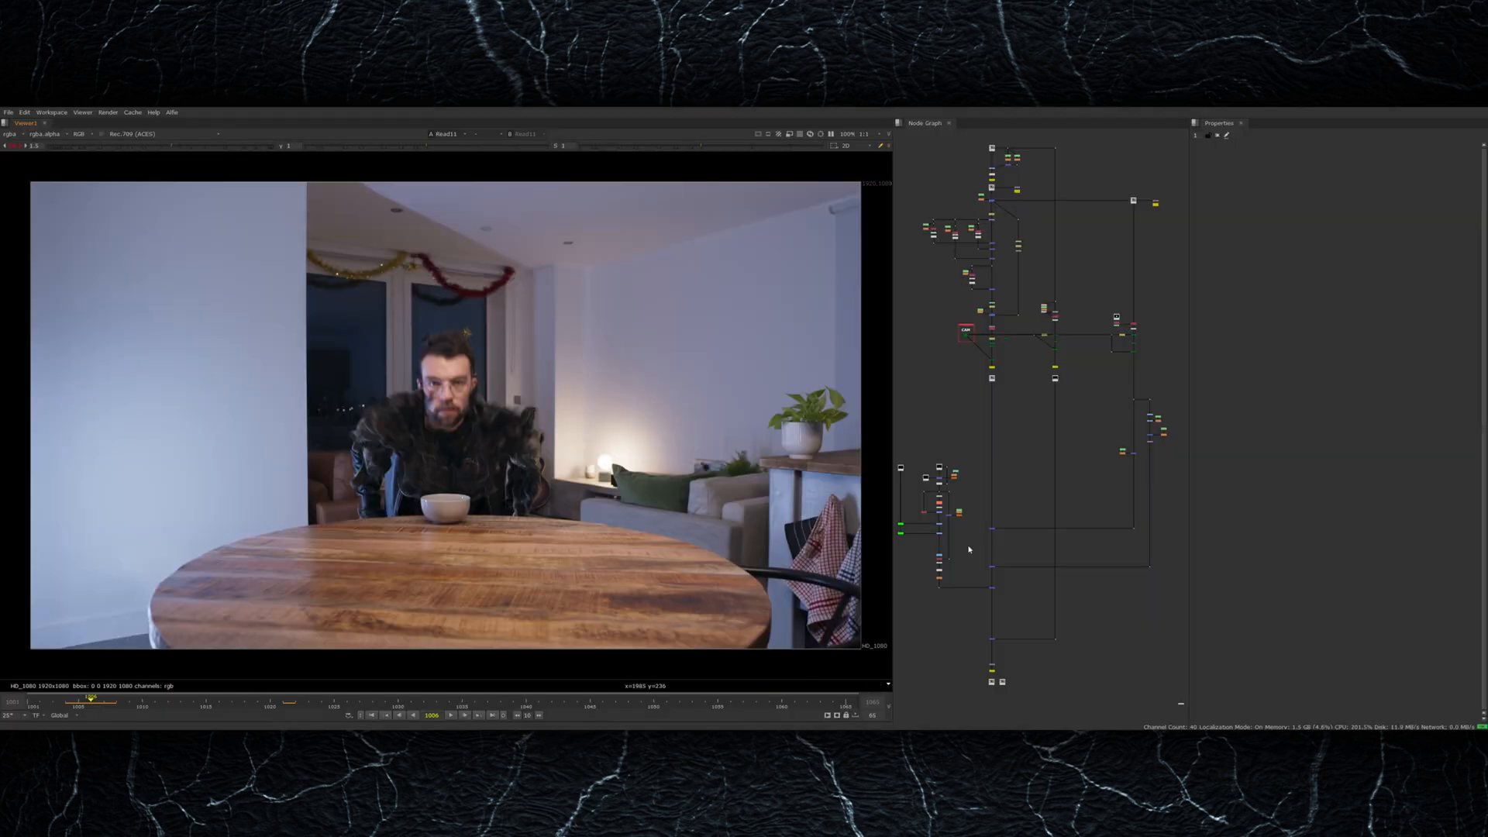
# Step: Switch to Nuke and inspect the Venom Keymix output with its Roto mask and the Roto node in the face transform branch
pyautogui.moveTo(969, 550); pyautogui.dragTo(1017, 564, button='middle')
pyautogui.scroll(5, 992, 512)
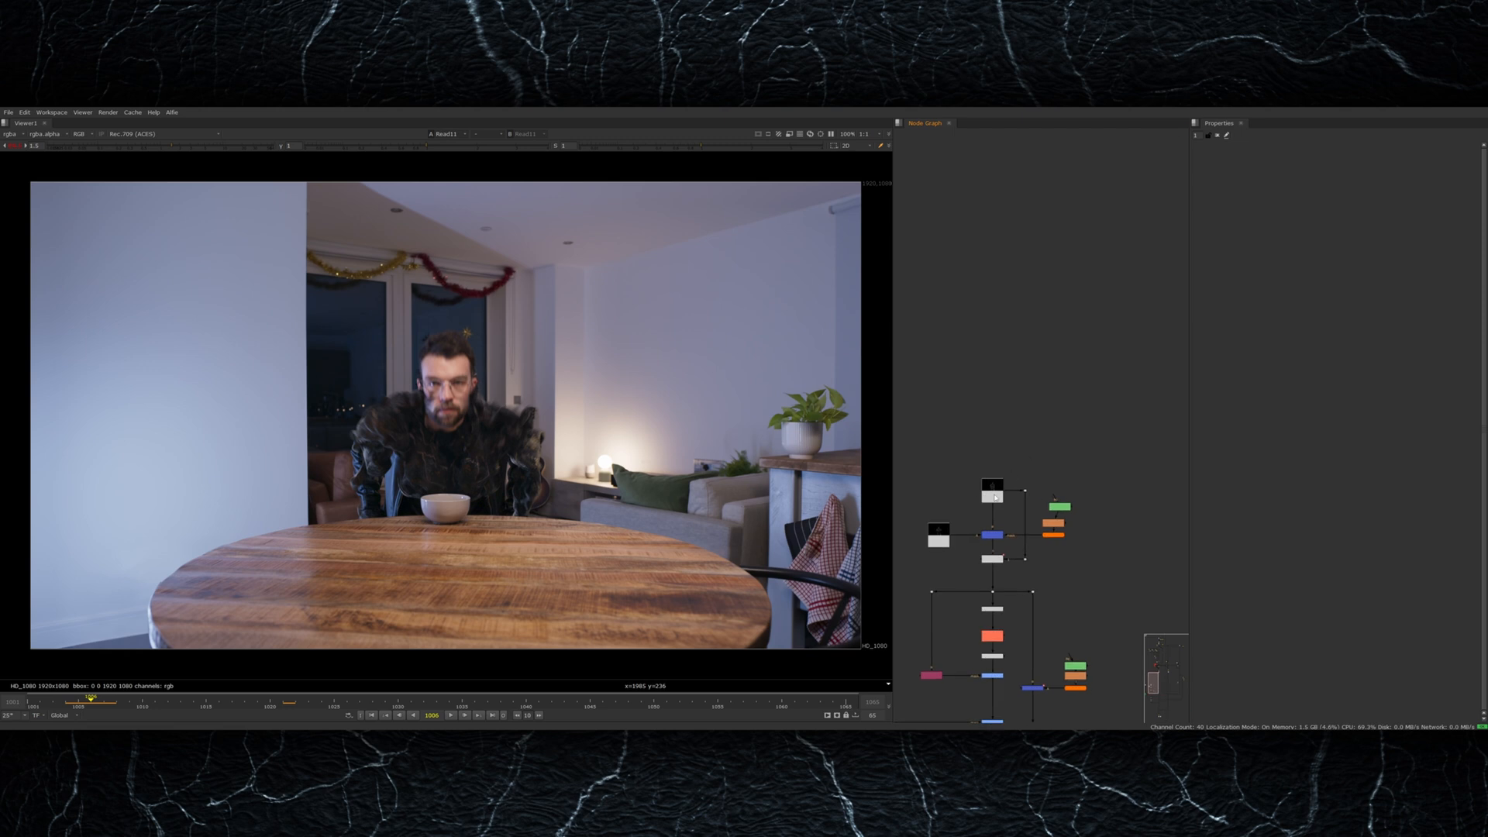
pyautogui.click(992, 497)
pyautogui.press('1')
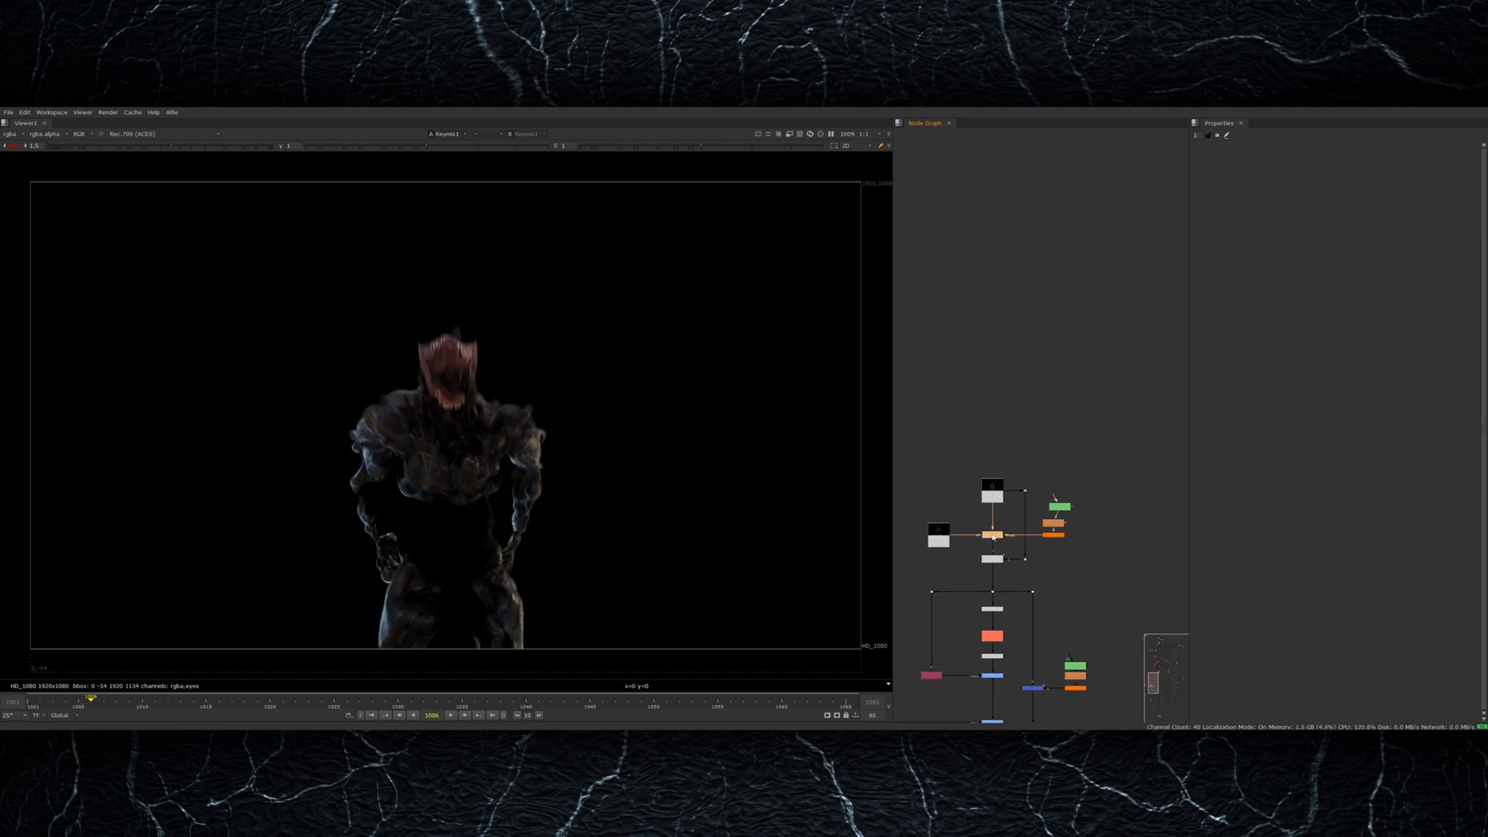
pyautogui.doubleClick(1059, 508)
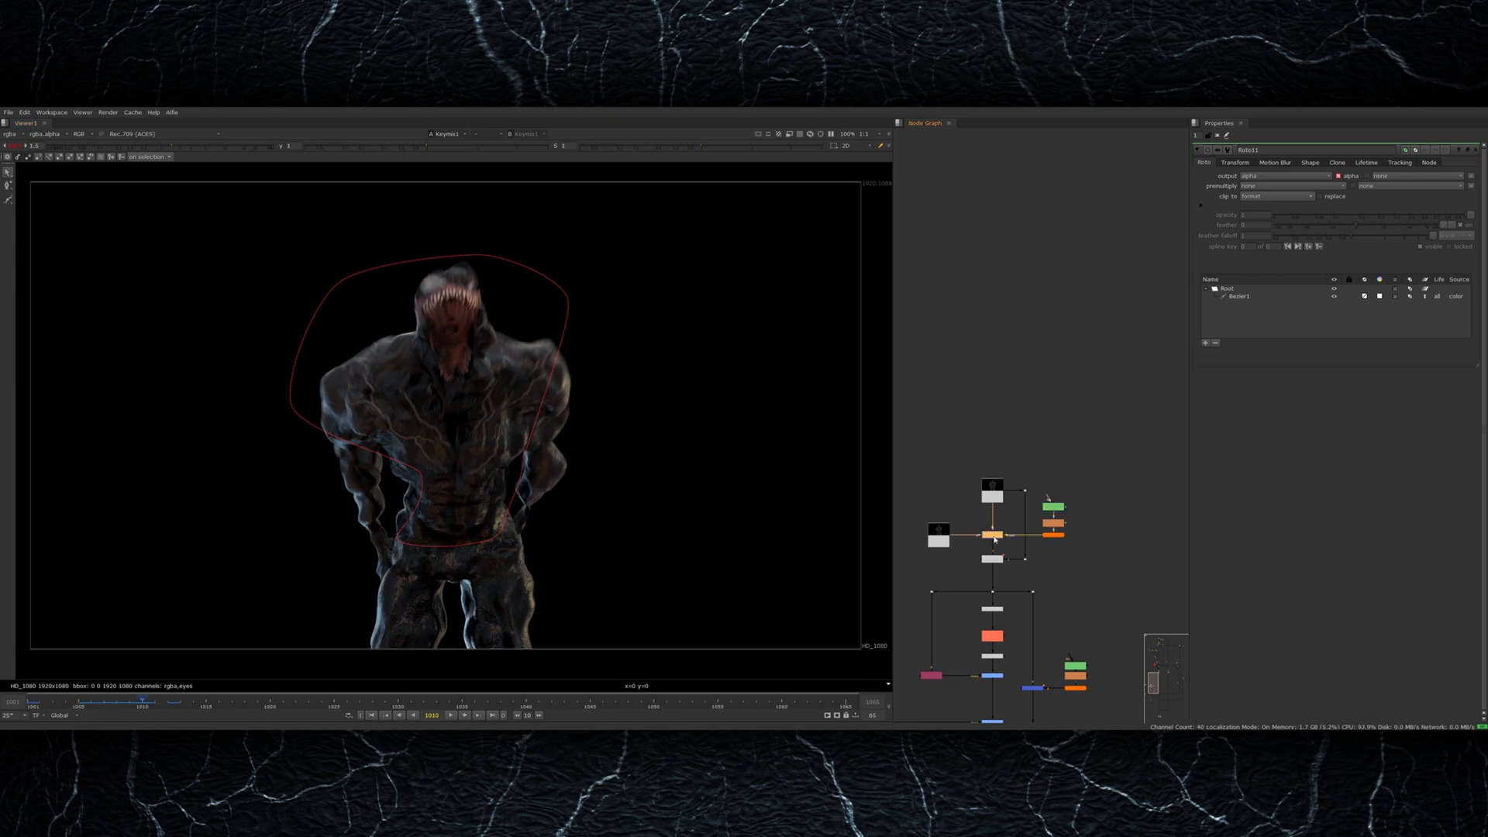
pyautogui.scroll(1, 612, 588)
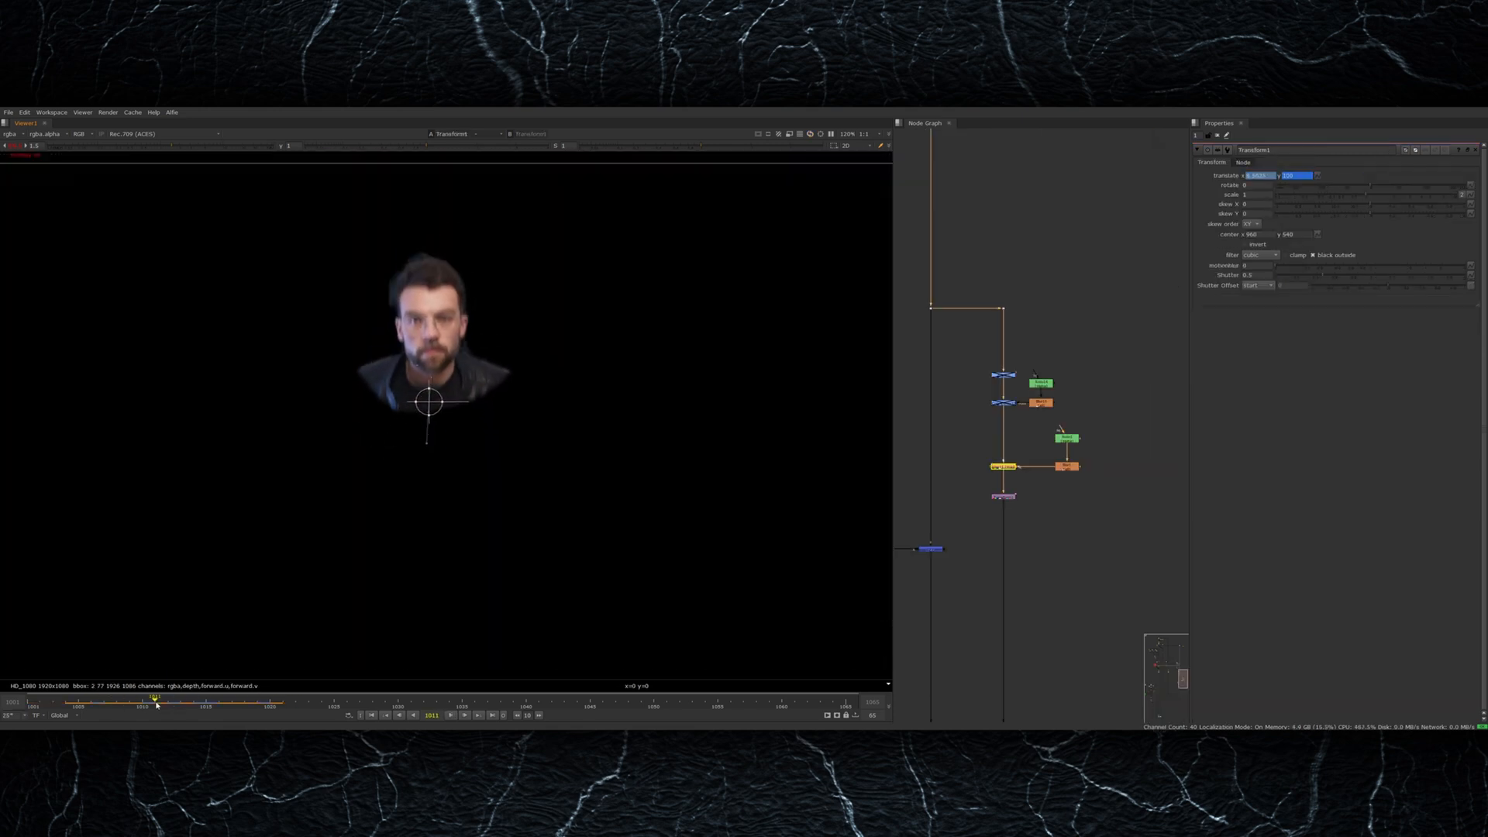
pyautogui.doubleClick(1041, 384)
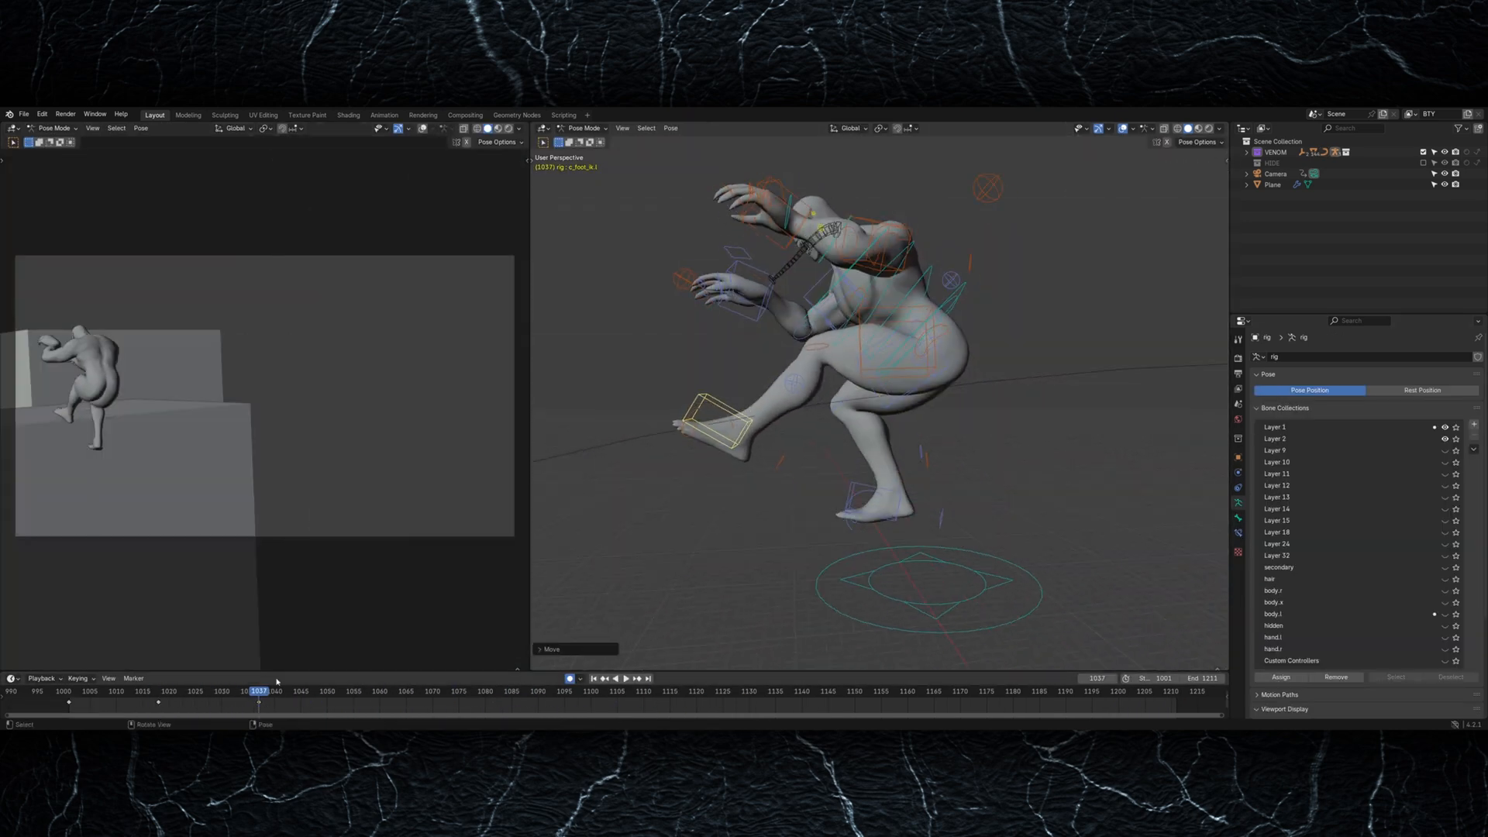
# Step: Switch back to Blender, play the leap animation and start rotating Venom's left foot control from the side view
pyautogui.press('space')
pyautogui.press('KP_3')
pyautogui.press('r')
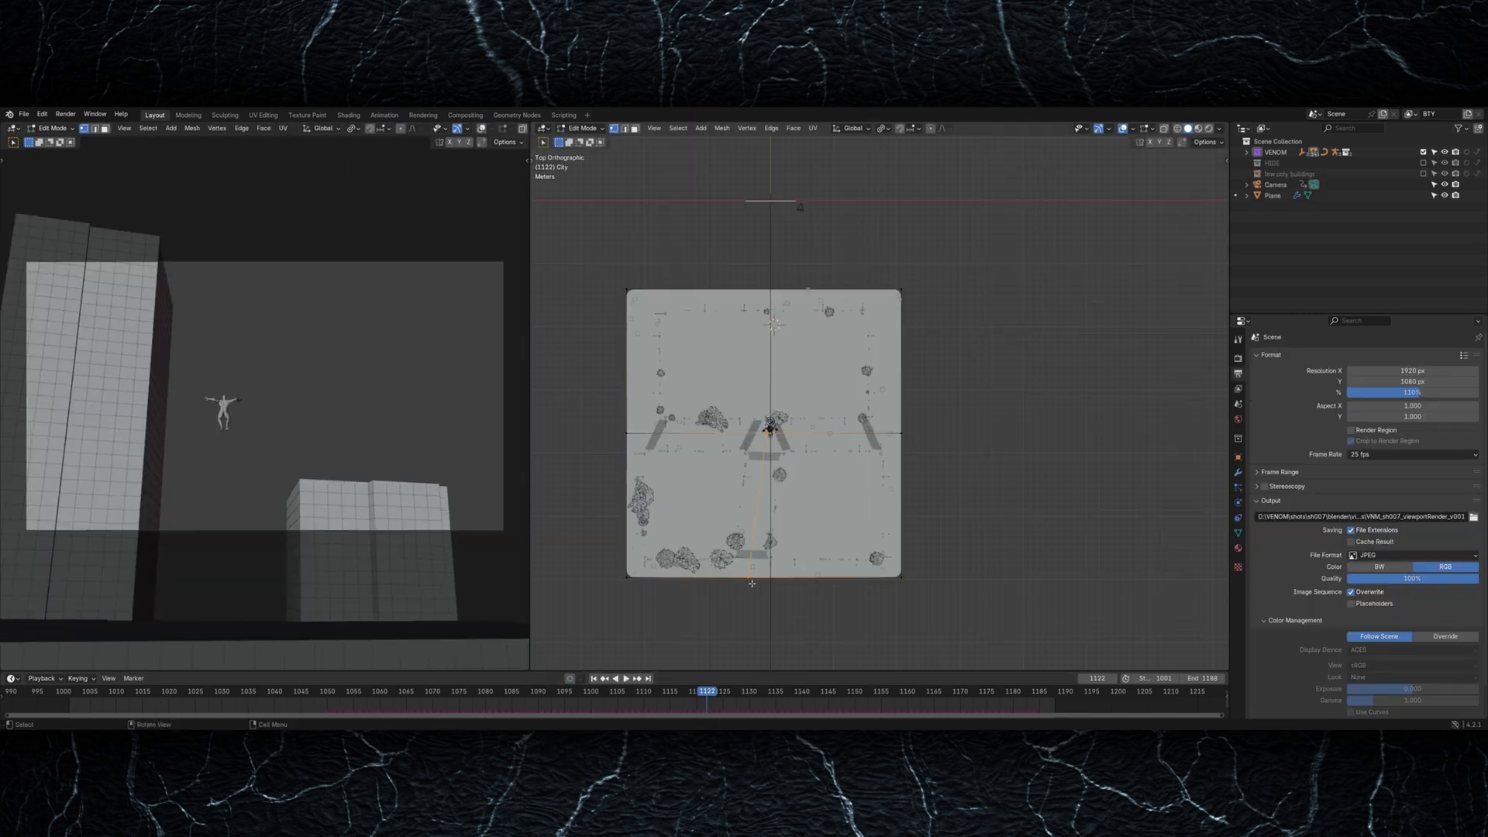
# Step: Extrude selected edges of the City plane outward twice from the top view to extend the street blocks
pyautogui.click(970, 471)
pyautogui.press('KP_7')
pyautogui.moveTo(679, 293); pyautogui.dragTo(748, 612)
pyautogui.press('e')
pyautogui.click(648, 644)
pyautogui.keyDown('shift'); pyautogui.moveTo(559, 384); pyautogui.dragTo(641, 326, button='middle'); pyautogui.keyUp('shift')
pyautogui.moveTo(618, 274); pyautogui.dragTo(680, 481)
pyautogui.press('e')
pyautogui.click(575, 511)
# Step: Check the city through the camera at frame 1030 and extrude the City plane's outer edges further
pyautogui.press('Tab')
pyautogui.moveTo(270, 691); pyautogui.dragTo(222, 691)
pyautogui.press('Tab')
pyautogui.keyDown('shift'); pyautogui.moveTo(581, 517); pyautogui.dragTo(663, 534, button='middle'); pyautogui.keyUp('shift')
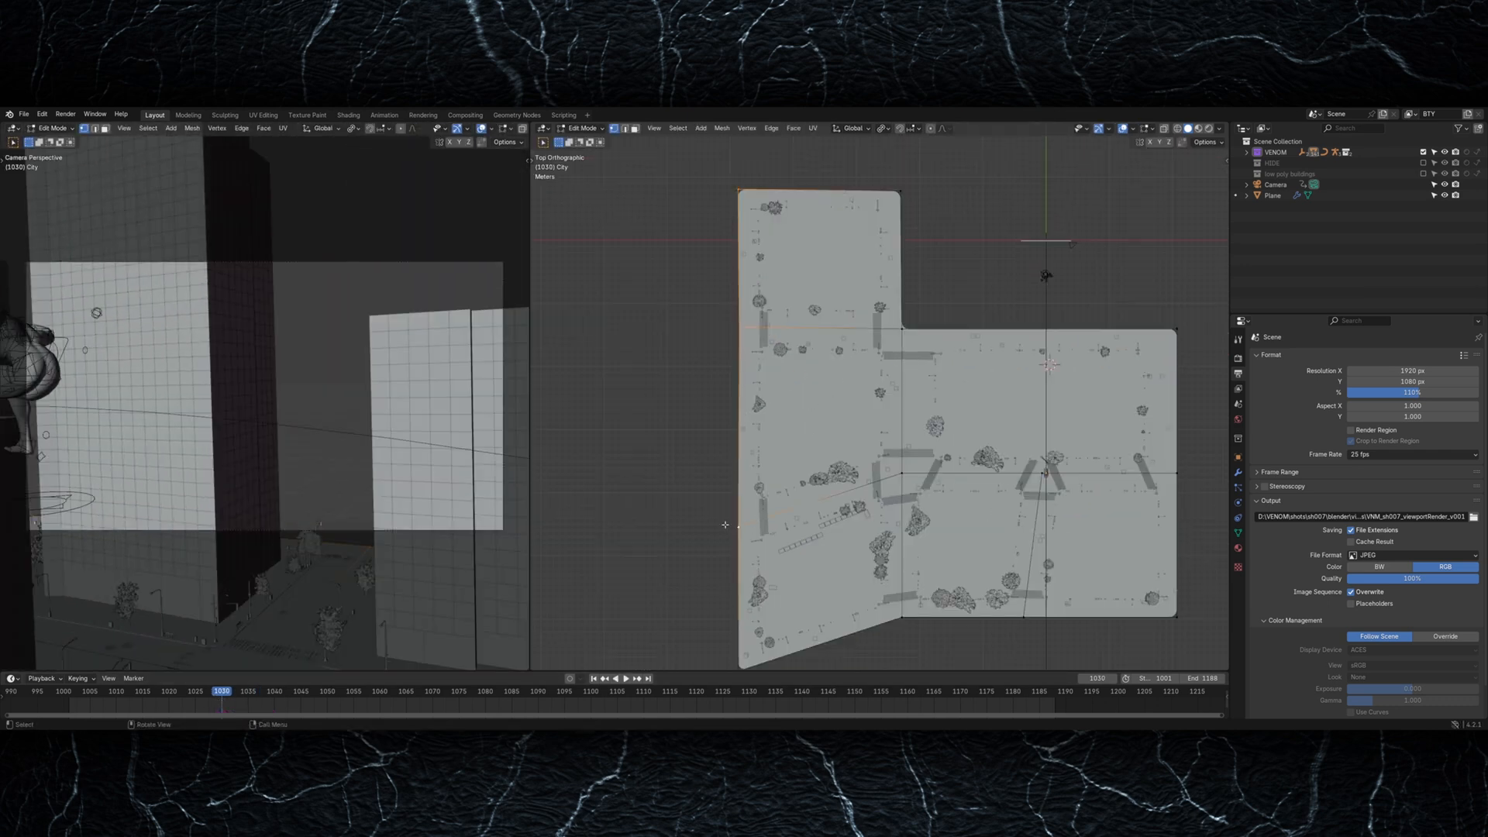
pyautogui.press('e')
pyautogui.click(570, 461)
pyautogui.keyDown('shift'); pyautogui.moveTo(570, 461); pyautogui.dragTo(698, 382, button='middle'); pyautogui.keyUp('shift')
pyautogui.press('e')
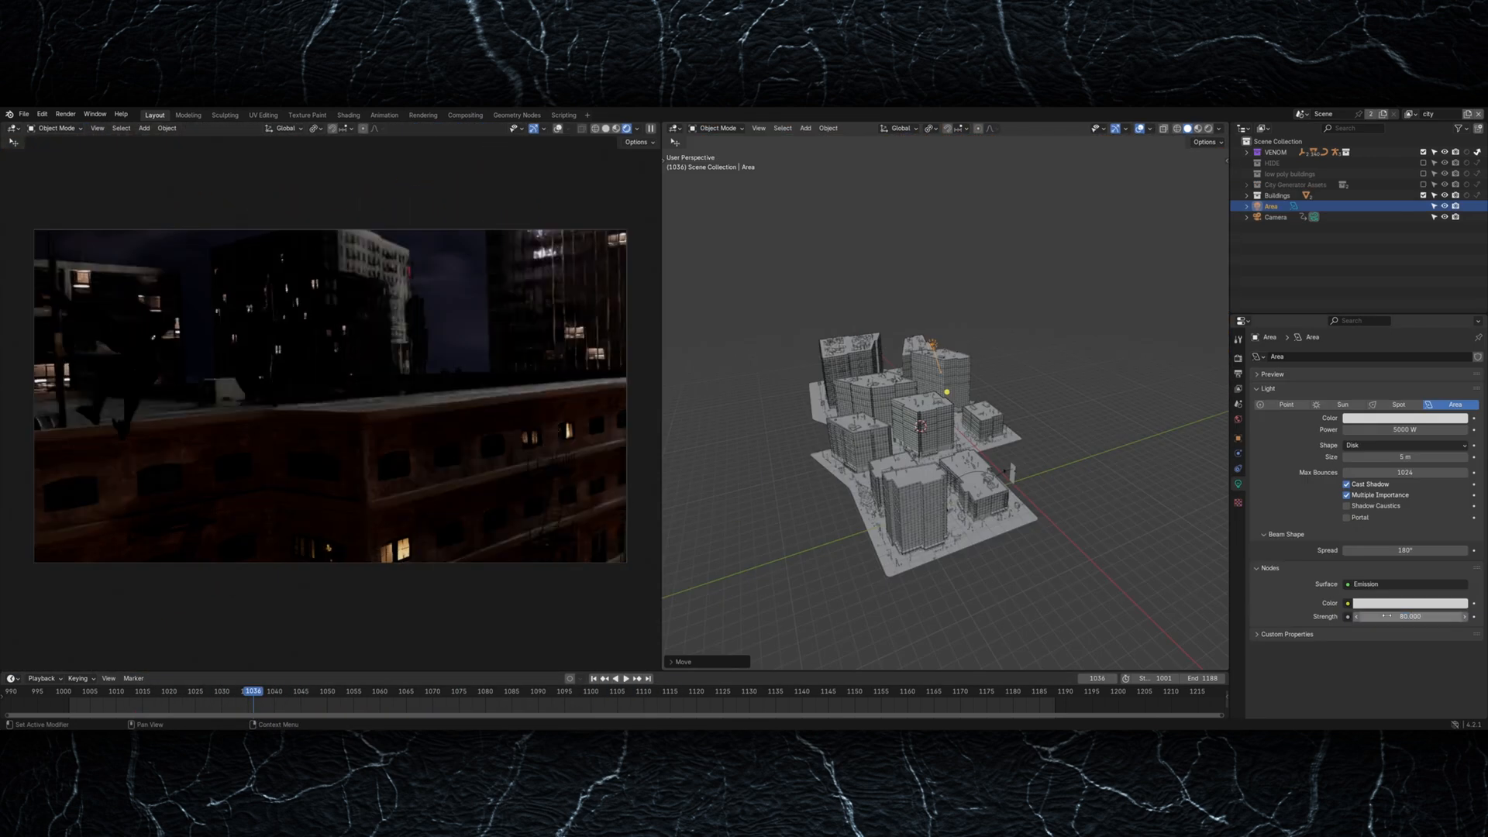
# Step: Adjust the Area light's colour, set its emission strength to 90 and rotate the light over the city
pyautogui.click(1404, 418)
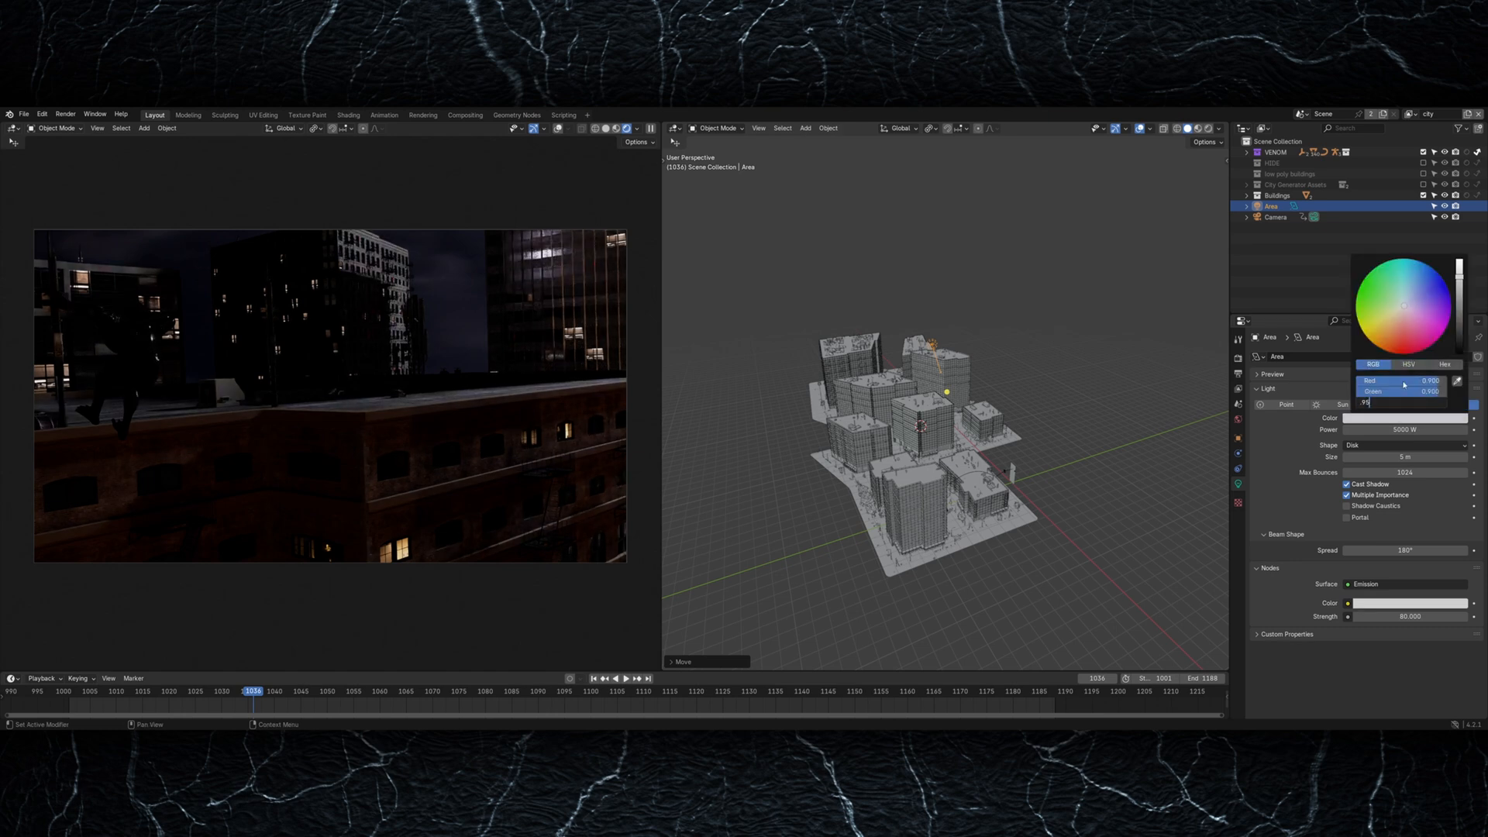
pyautogui.press('Return')
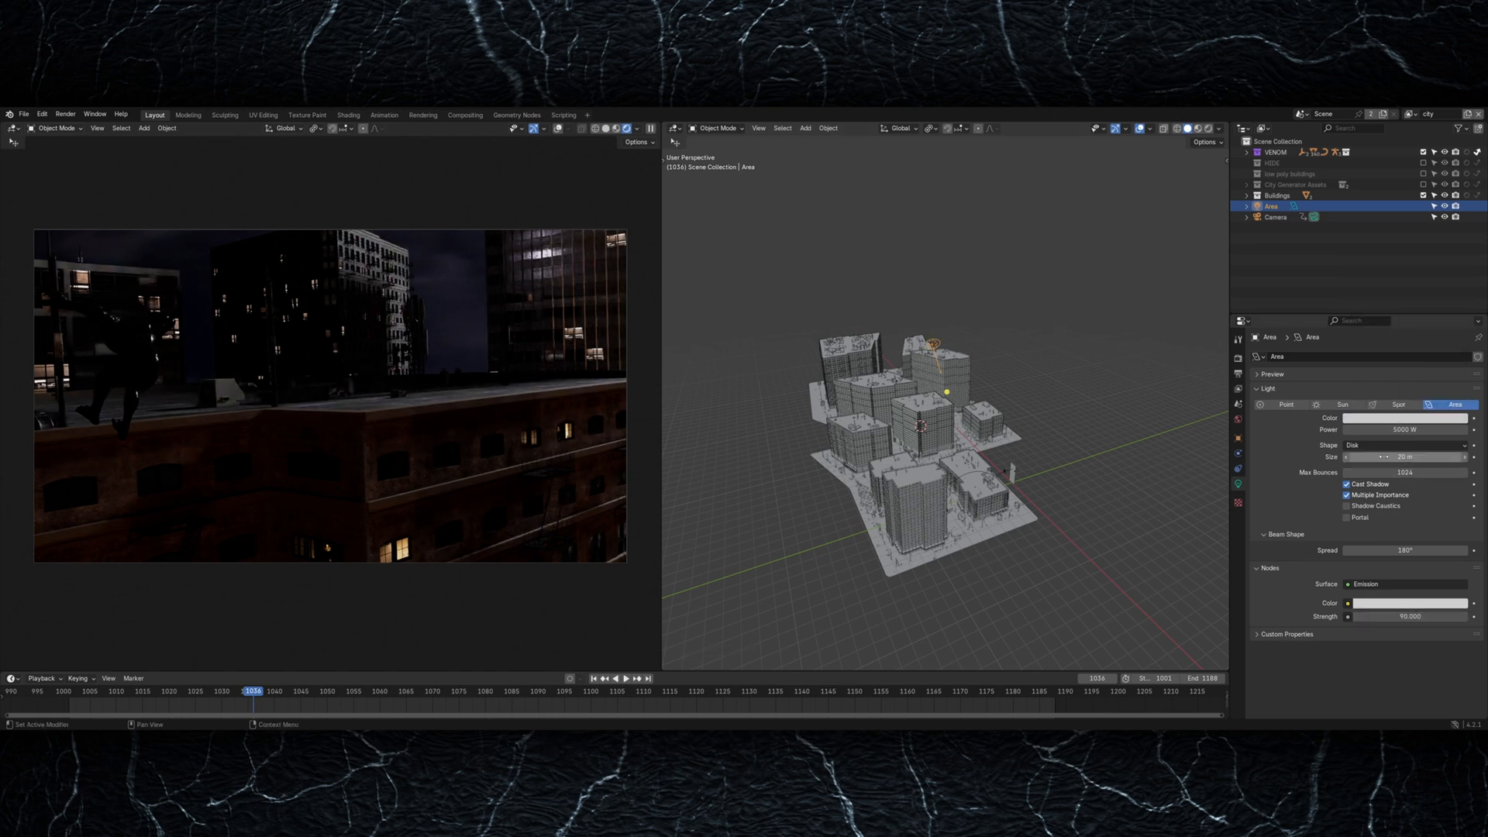
pyautogui.moveTo(977, 388); pyautogui.dragTo(933, 403, button='middle')
pyautogui.press('r')
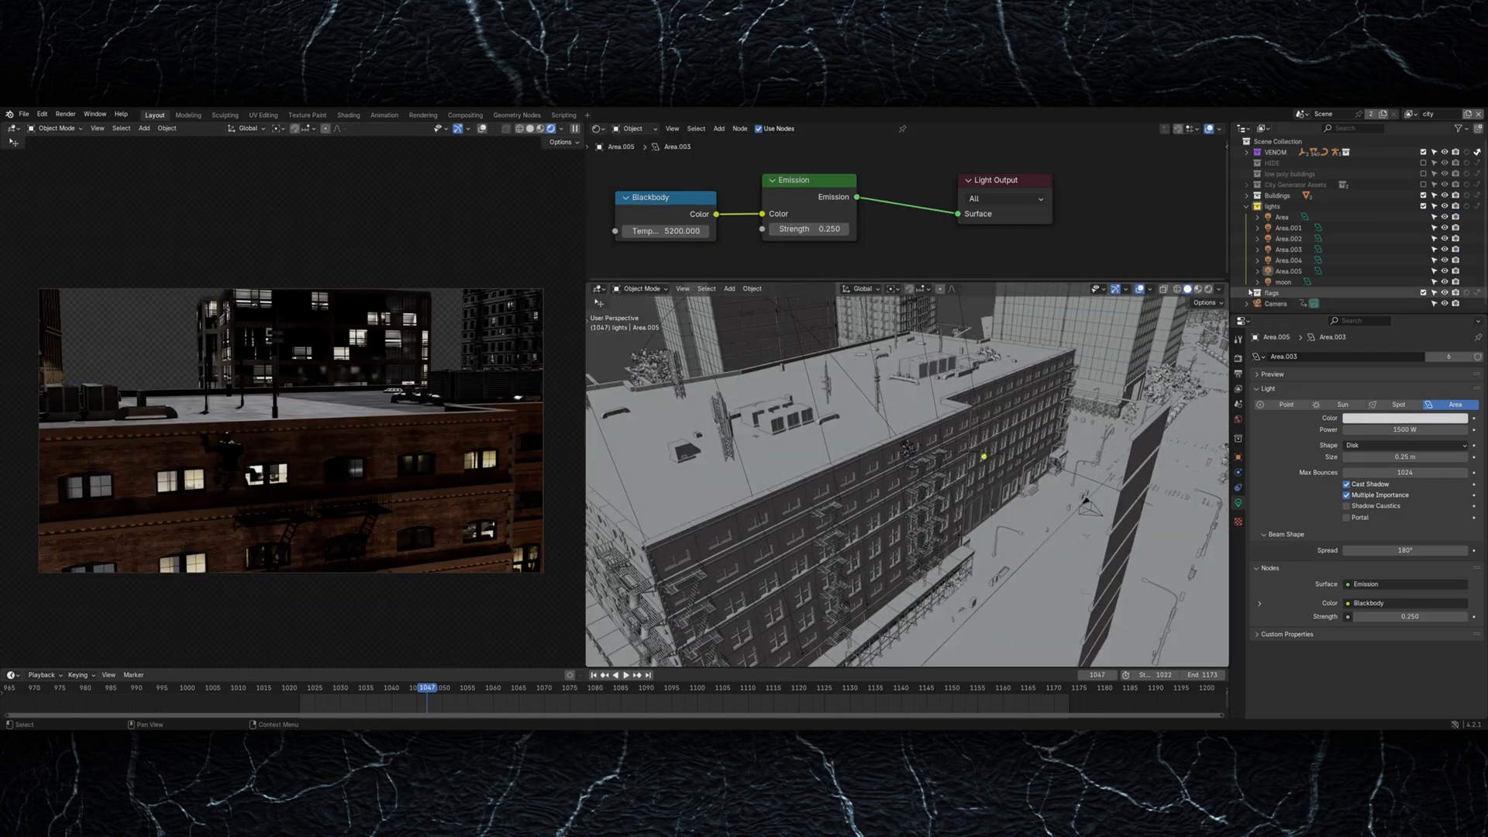
pyautogui.moveTo(1052, 372); pyautogui.dragTo(1000, 380, button='middle')
pyautogui.rightClick(1000, 379)
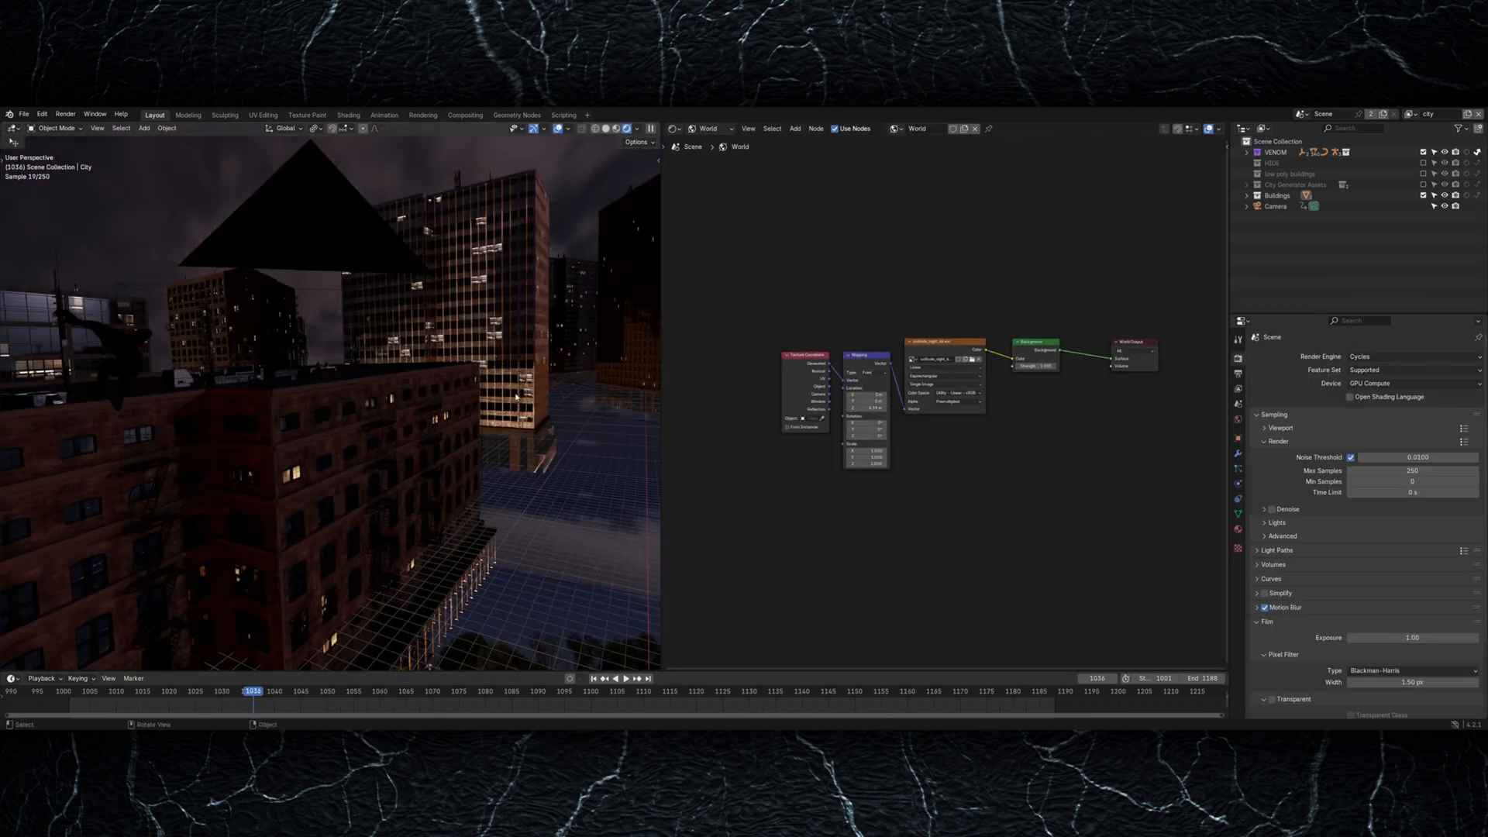
# Step: Hide the viewport overlays and rotate the night-sky environment about Z in the World's Mapping node to place the moonlight behind the buildings
pyautogui.press('a')
pyautogui.press('n')
pyautogui.click(529, 239)
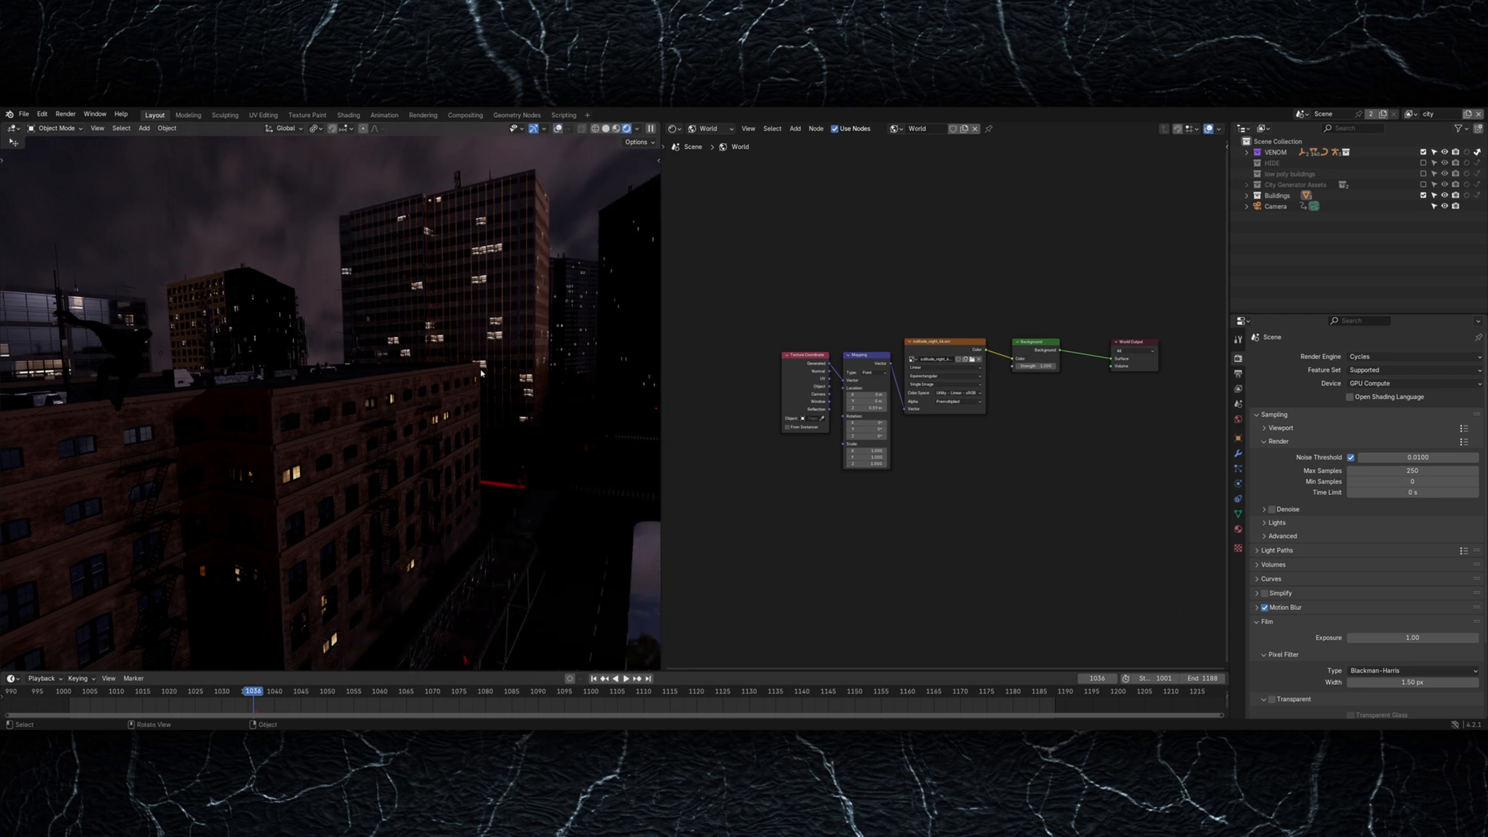
pyautogui.moveTo(418, 341); pyautogui.dragTo(418, 482, button='middle')
pyautogui.moveTo(866, 436); pyautogui.dragTo(563, 454)
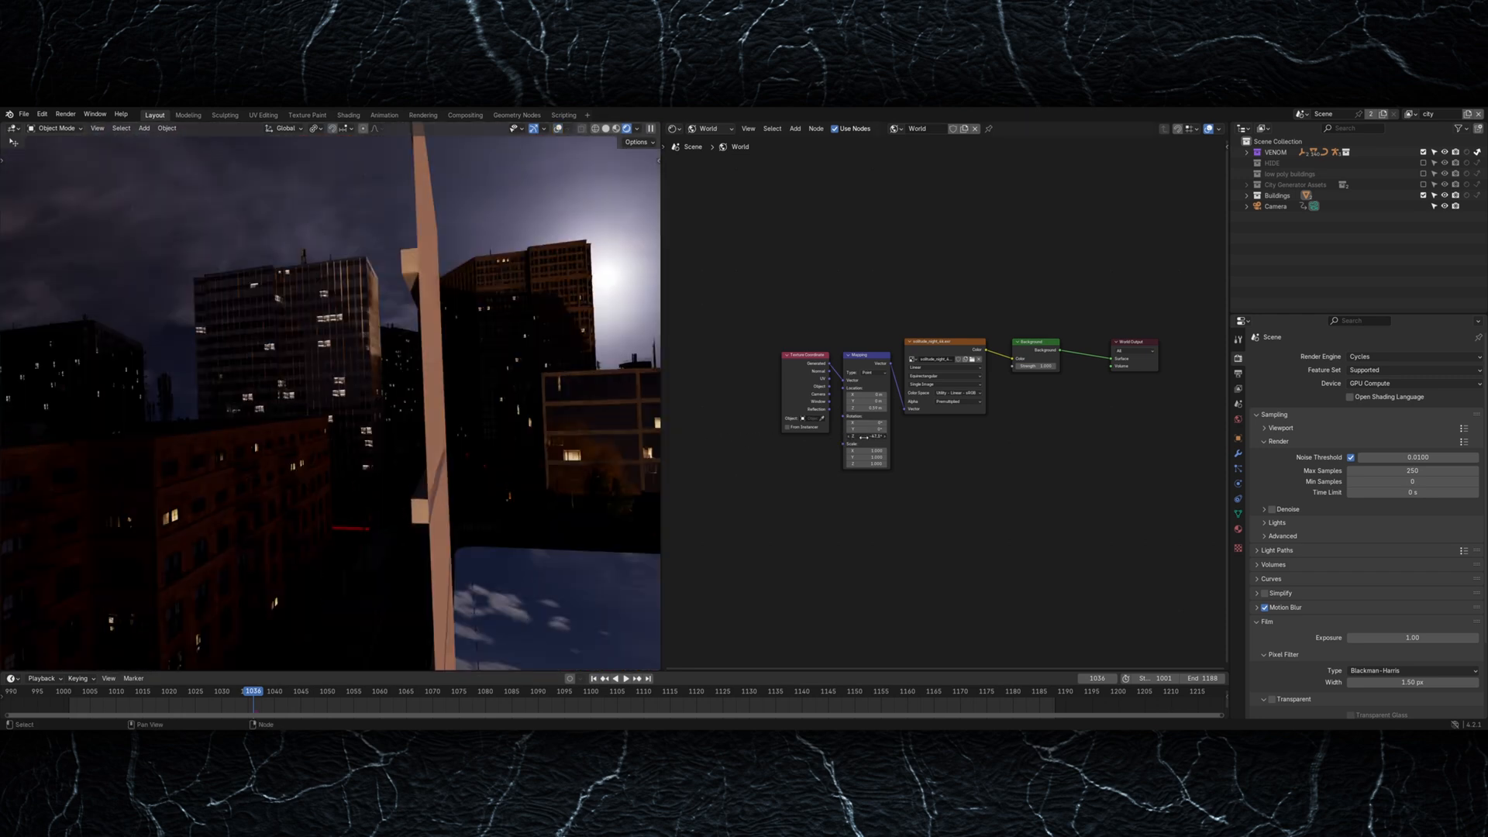
pyautogui.moveTo(784, 430); pyautogui.dragTo(786, 443)
pyautogui.moveTo(900, 432); pyautogui.dragTo(914, 431)
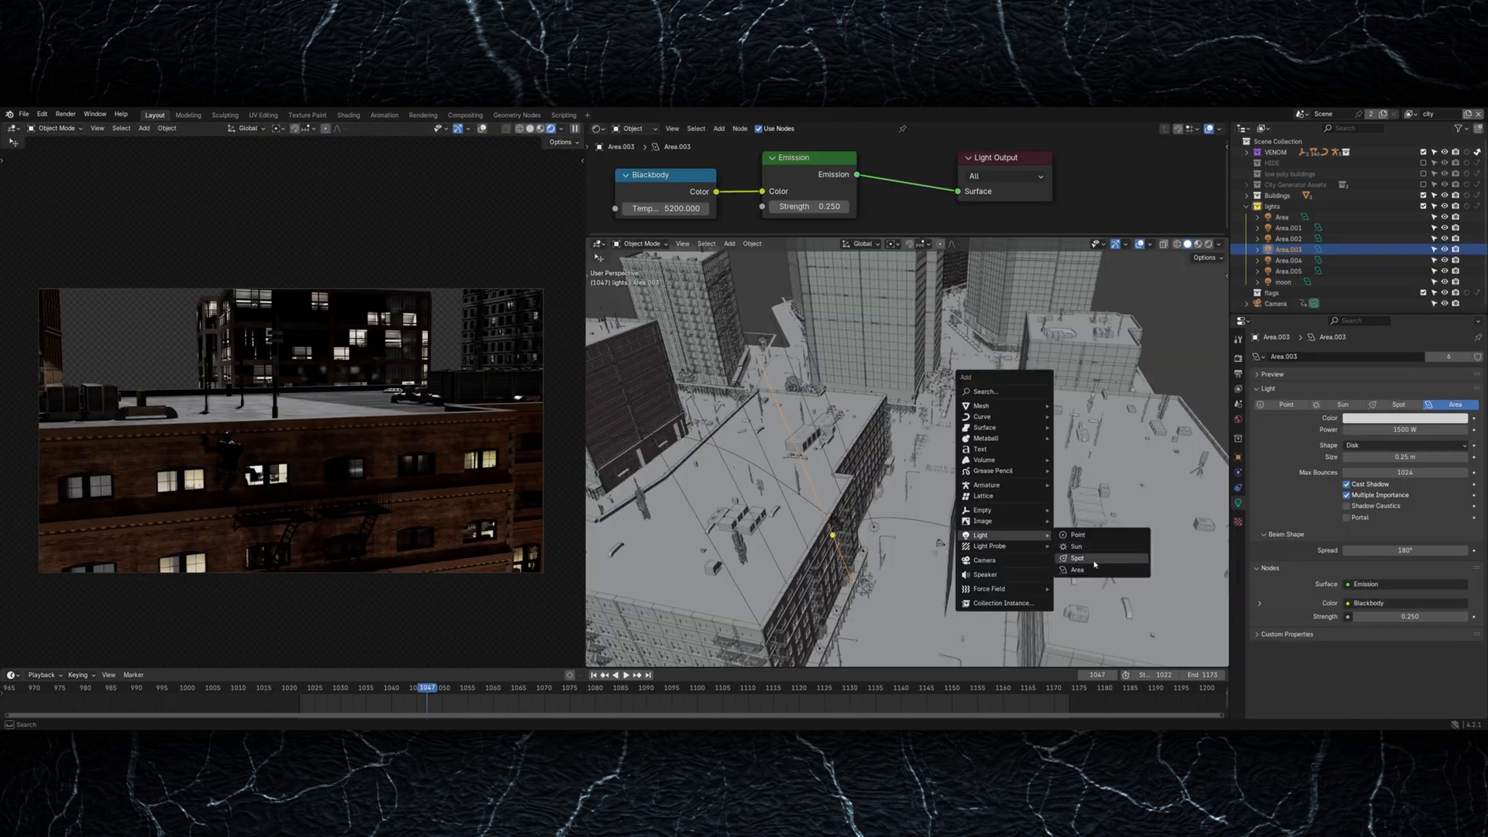
# Step: Add a spot light to the city scene and move it vertically above the street
pyautogui.click(1094, 557)
pyautogui.press('g')
pyautogui.press('z')
pyautogui.click(1057, 445)
# Step: Give the spot light a Track To constraint aimed at the chosen target and scale the light
pyautogui.click(1237, 488)
pyautogui.click(1338, 357)
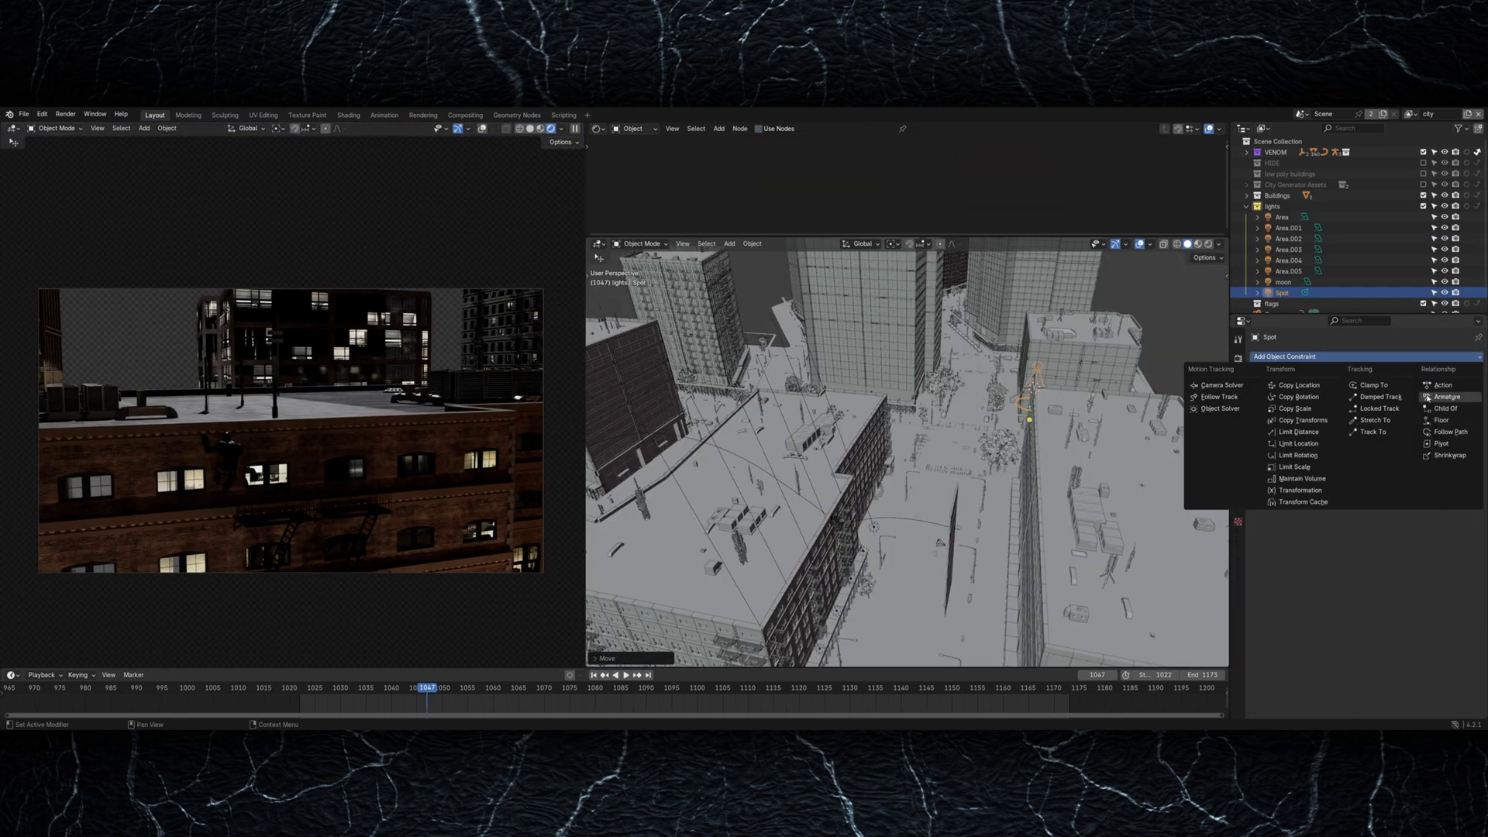
pyautogui.click(1372, 432)
pyautogui.click(841, 523)
pyautogui.moveTo(876, 516); pyautogui.dragTo(779, 492, button='middle')
pyautogui.press('s')
# Step: Set the spot light's power to 10000 W and enable its shader nodes with an emission strength of 50
pyautogui.click(1238, 503)
pyautogui.click(1388, 430)
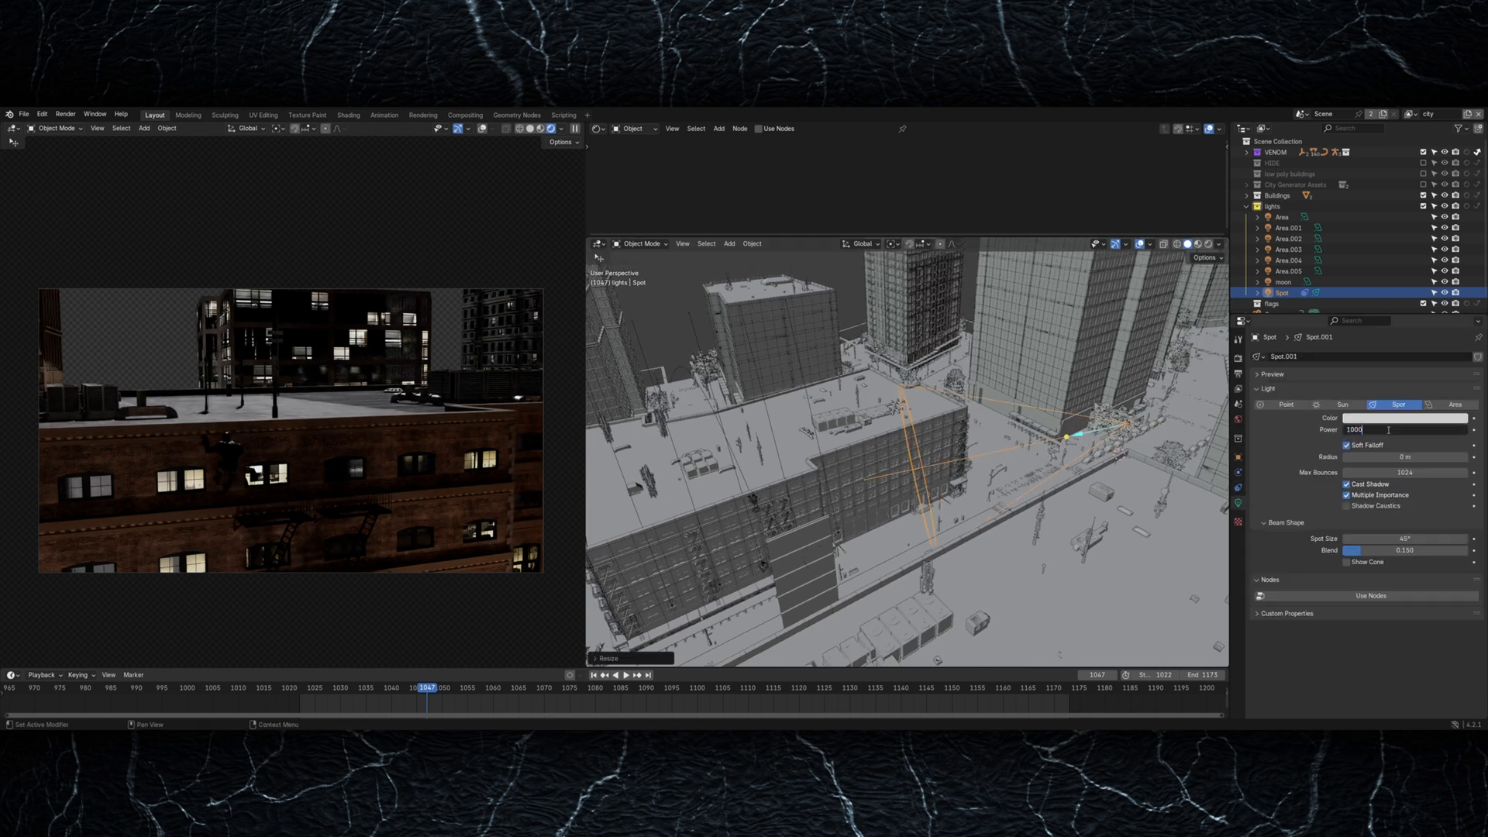
pyautogui.click(1347, 597)
pyautogui.write('5')
pyautogui.write('0')
pyautogui.press('Return')
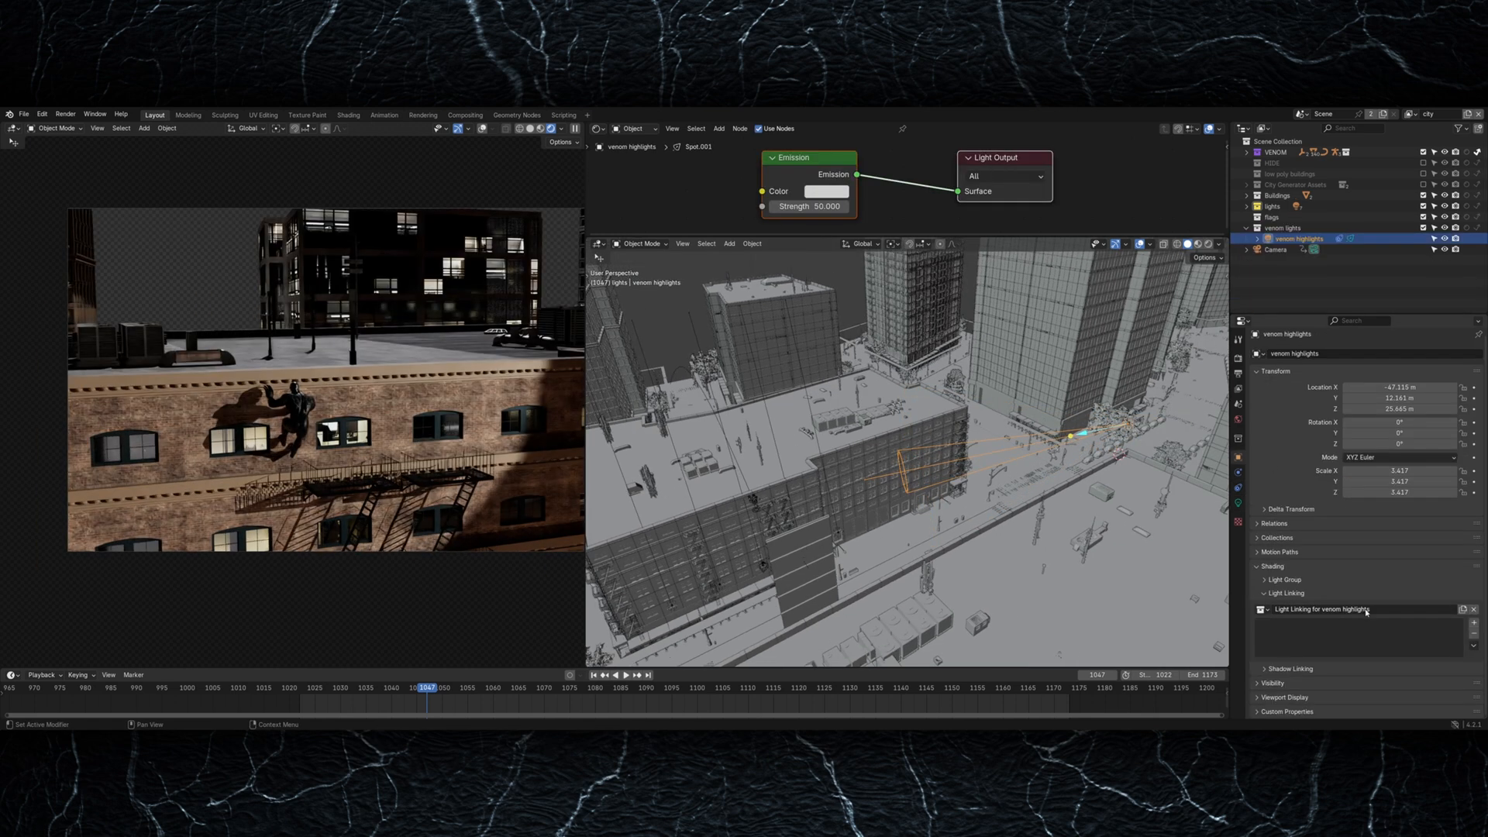
# Step: Link the venom highlights light to the VENOM collection so it illuminates only the character
pyautogui.moveTo(1272, 155); pyautogui.dragTo(1342, 639)
pyautogui.click(1049, 448)
# Step: Narrow the venom highlights spot size to 8° and check its coverage of Venom through frame 1093
pyautogui.click(1237, 503)
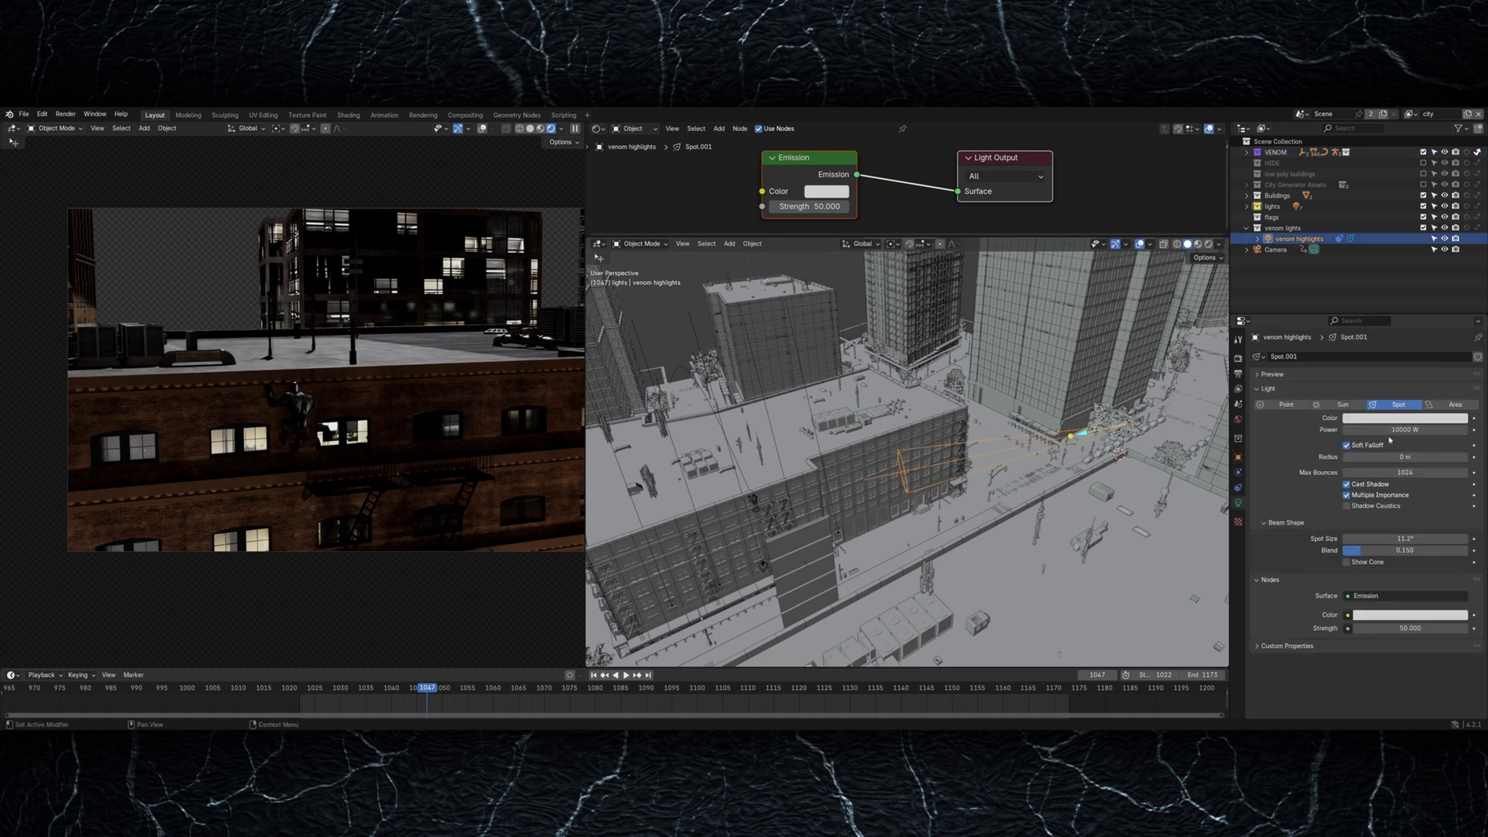
pyautogui.scroll(3, 337, 492)
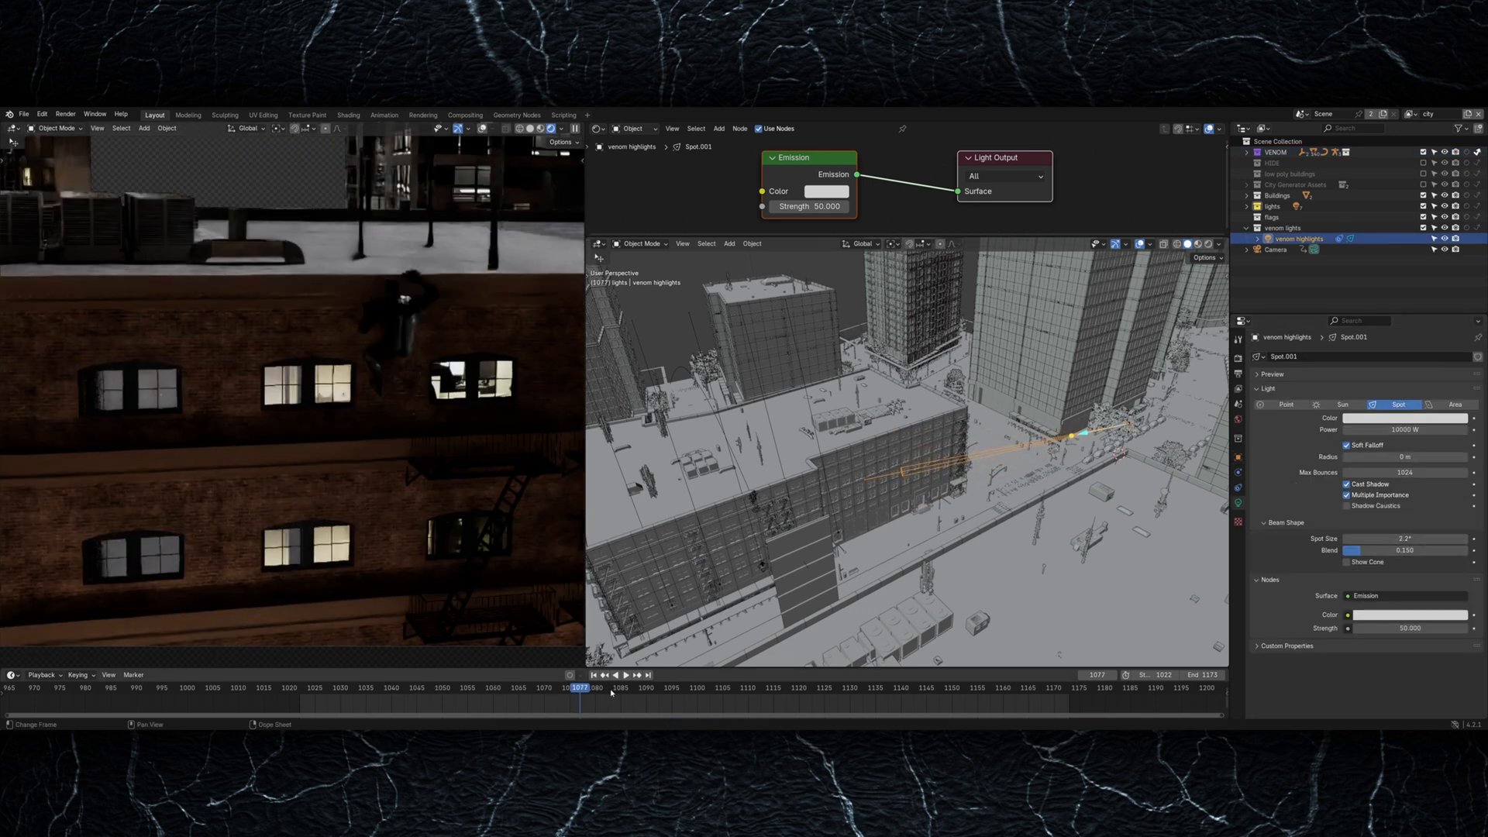
pyautogui.scroll(-1, 496, 461)
pyautogui.click(1157, 487)
pyautogui.hotkey('ctrl', 'z')
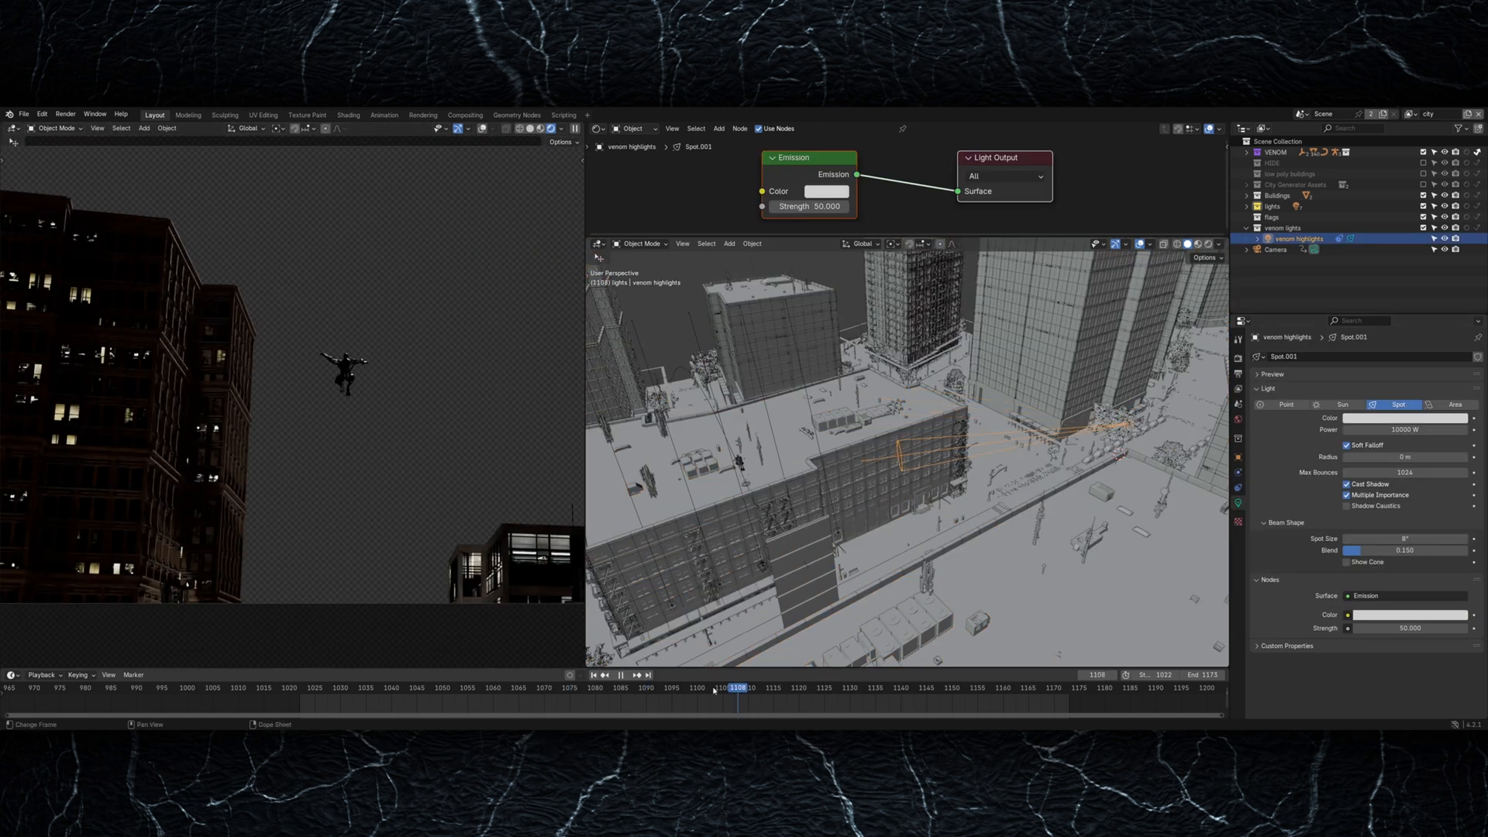
pyautogui.moveTo(714, 690); pyautogui.dragTo(661, 690)
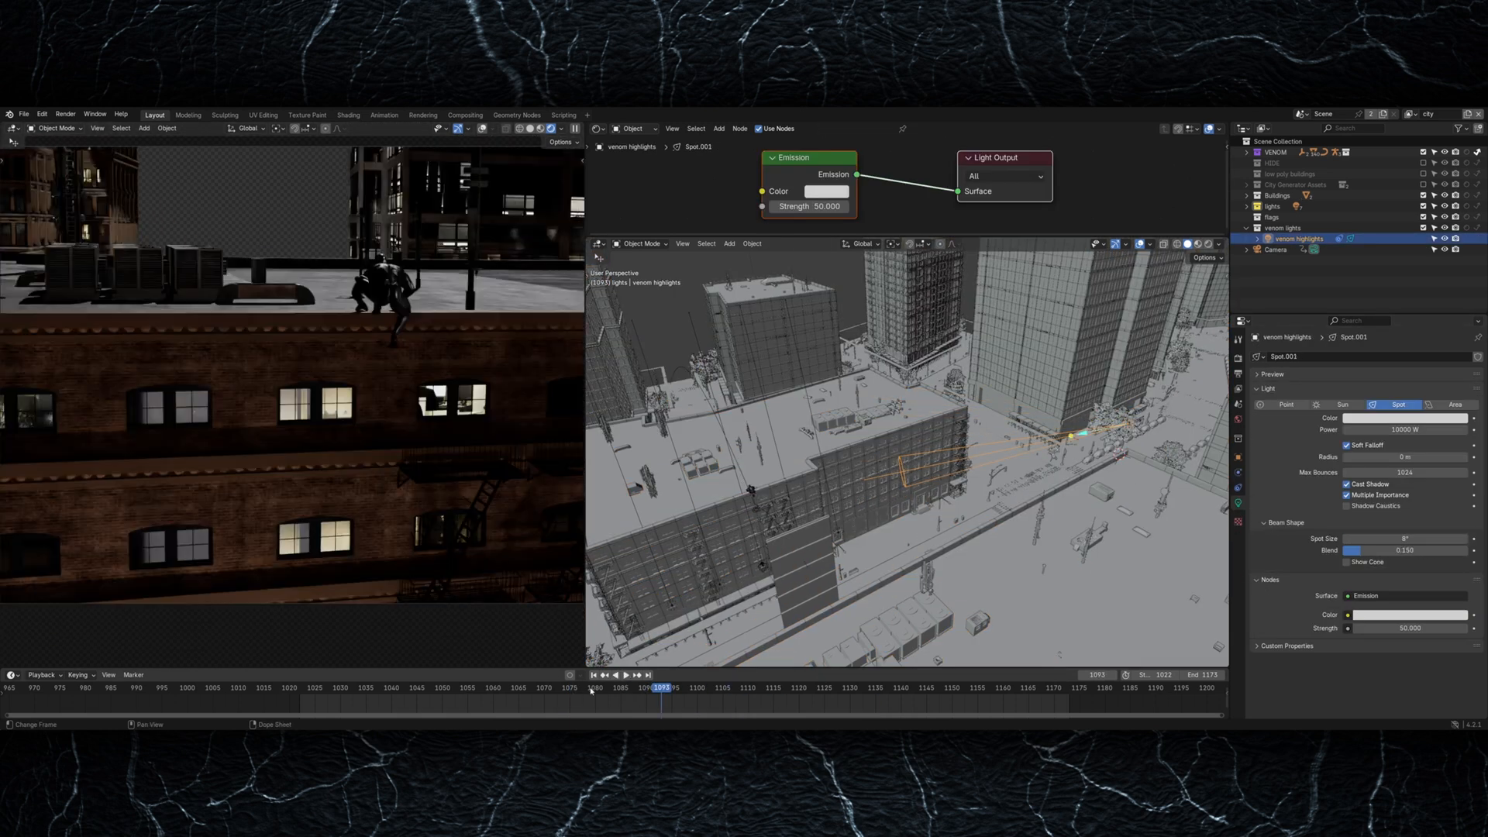
# Step: Duplicate the venom highlights spot light in top view, place the copy apart from the original and increase its radius
pyautogui.click(899, 457)
pyautogui.press('KP_7')
pyautogui.click(814, 435)
pyautogui.hotkey('shift', 'd')
pyautogui.click(799, 585)
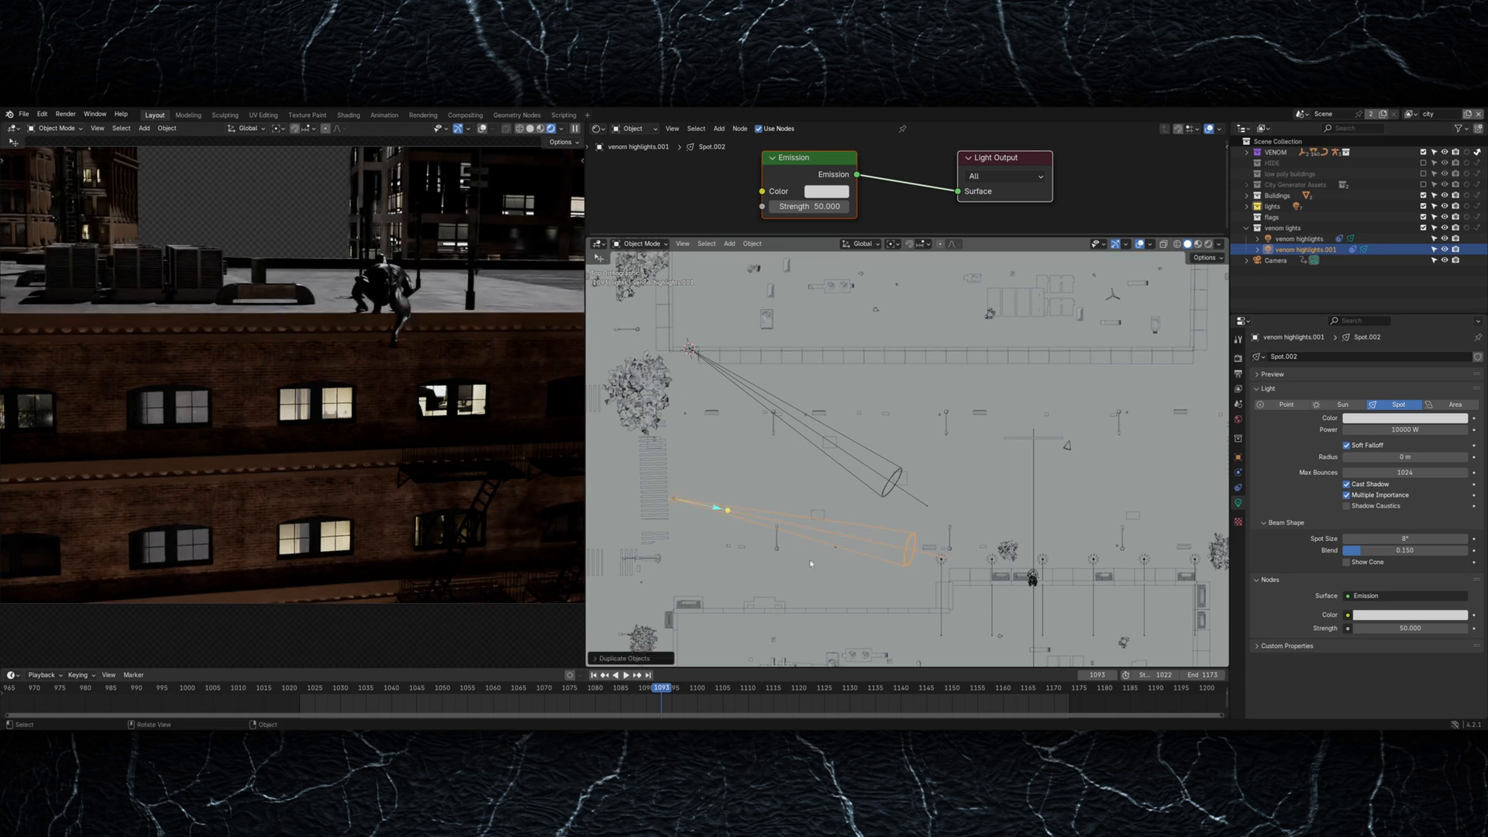
pyautogui.moveTo(1371, 457); pyautogui.dragTo(1455, 458)
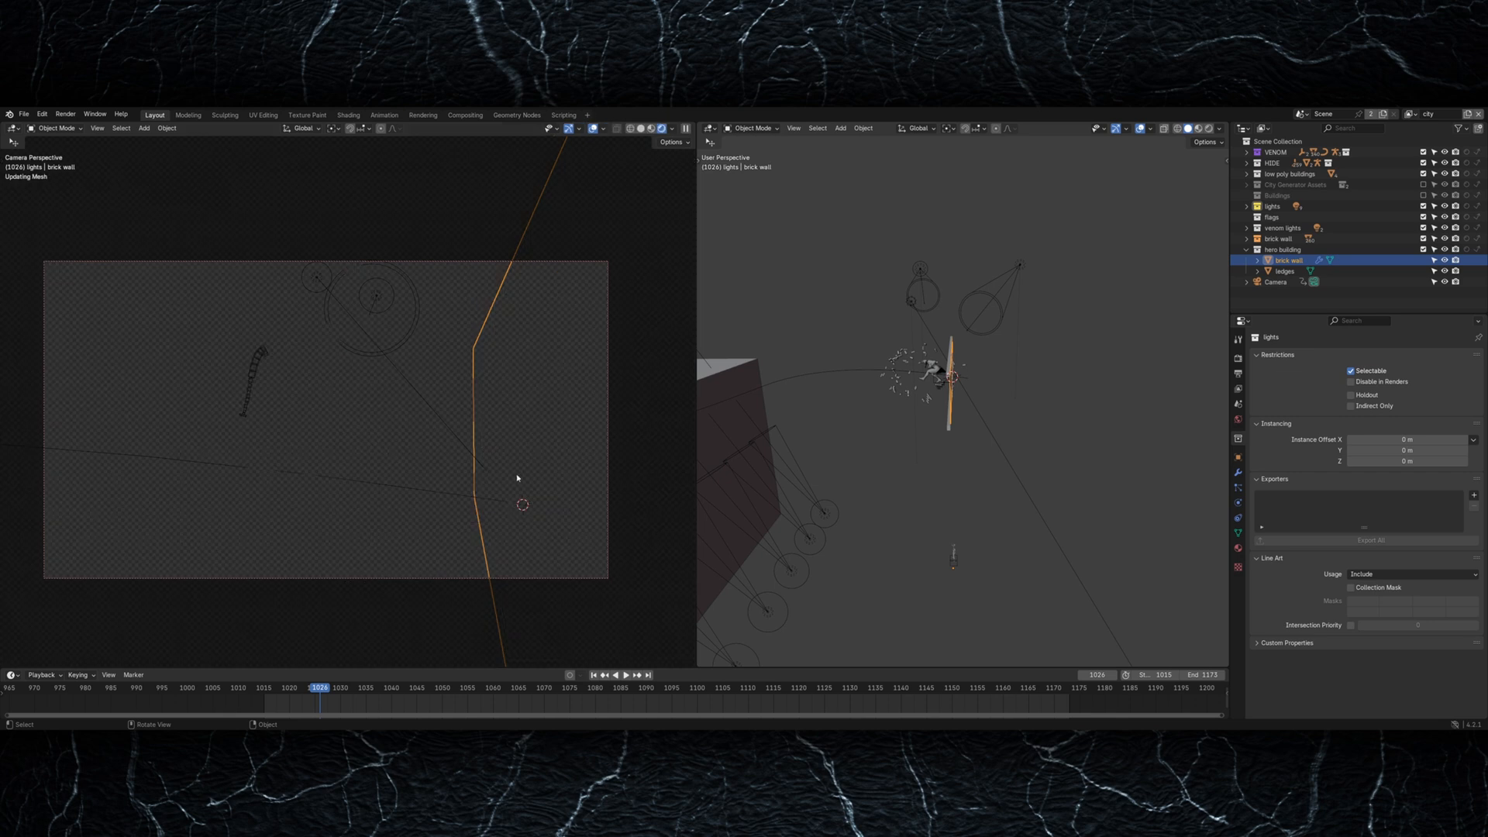
# Step: Save the file and enable the Buildings collection to check the brick wall shot through the camera at frame 1025
pyautogui.hotkey('ctrl', 's')
pyautogui.moveTo(341, 696)
pyautogui.mouseDown()
pyautogui.moveTo(372, 698)
pyautogui.moveTo(315, 698)
pyautogui.mouseUp()
pyautogui.press('z')
pyautogui.moveTo(613, 500)
pyautogui.mouseDown(button='middle')
pyautogui.moveTo(546, 523)
pyautogui.moveTo(1093, 302)
pyautogui.mouseUp(button='middle')
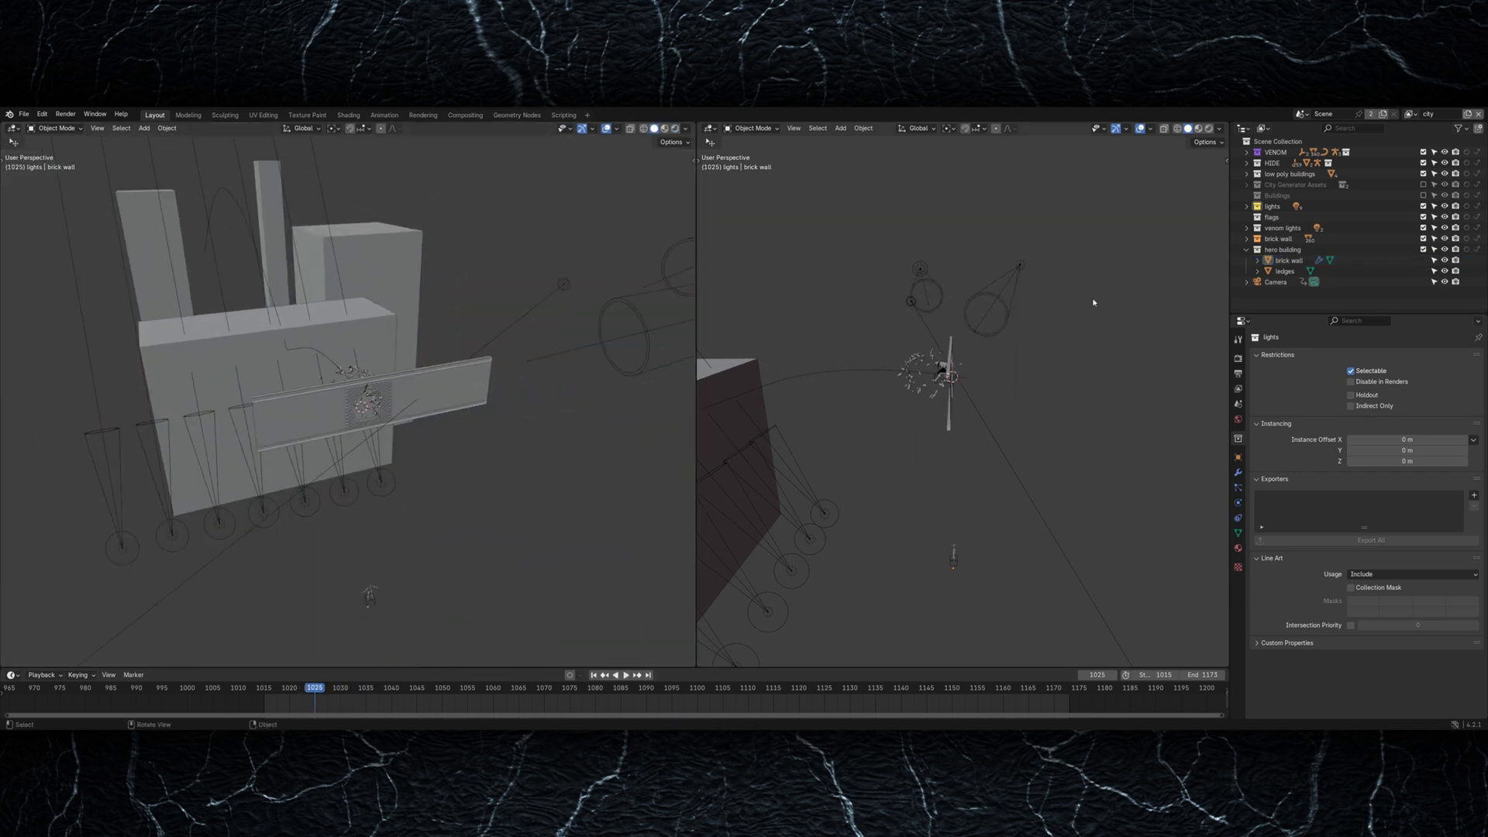
pyautogui.click(1422, 195)
pyautogui.press('KP_0')
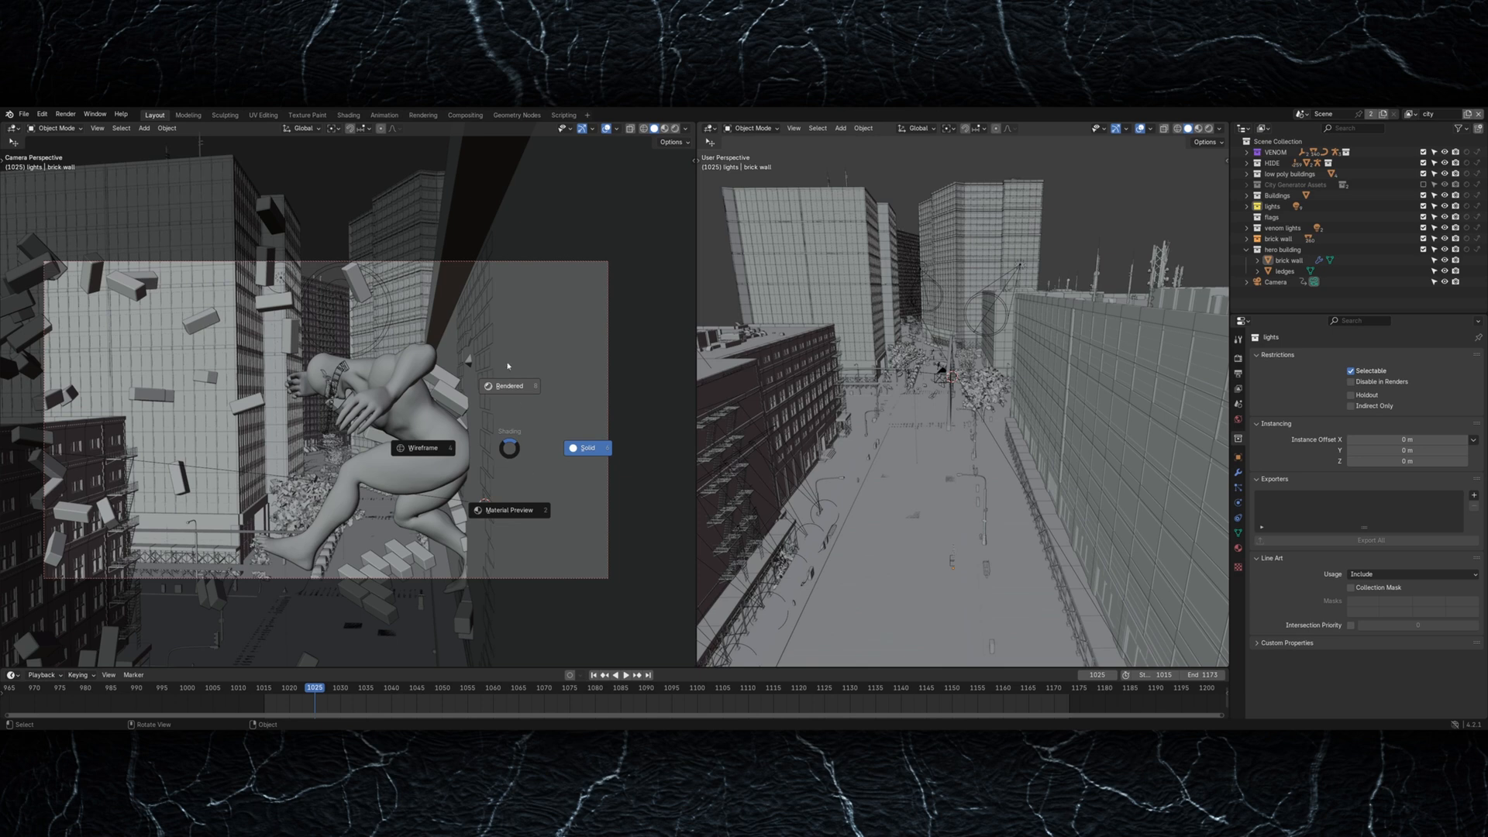
pyautogui.click(1246, 206)
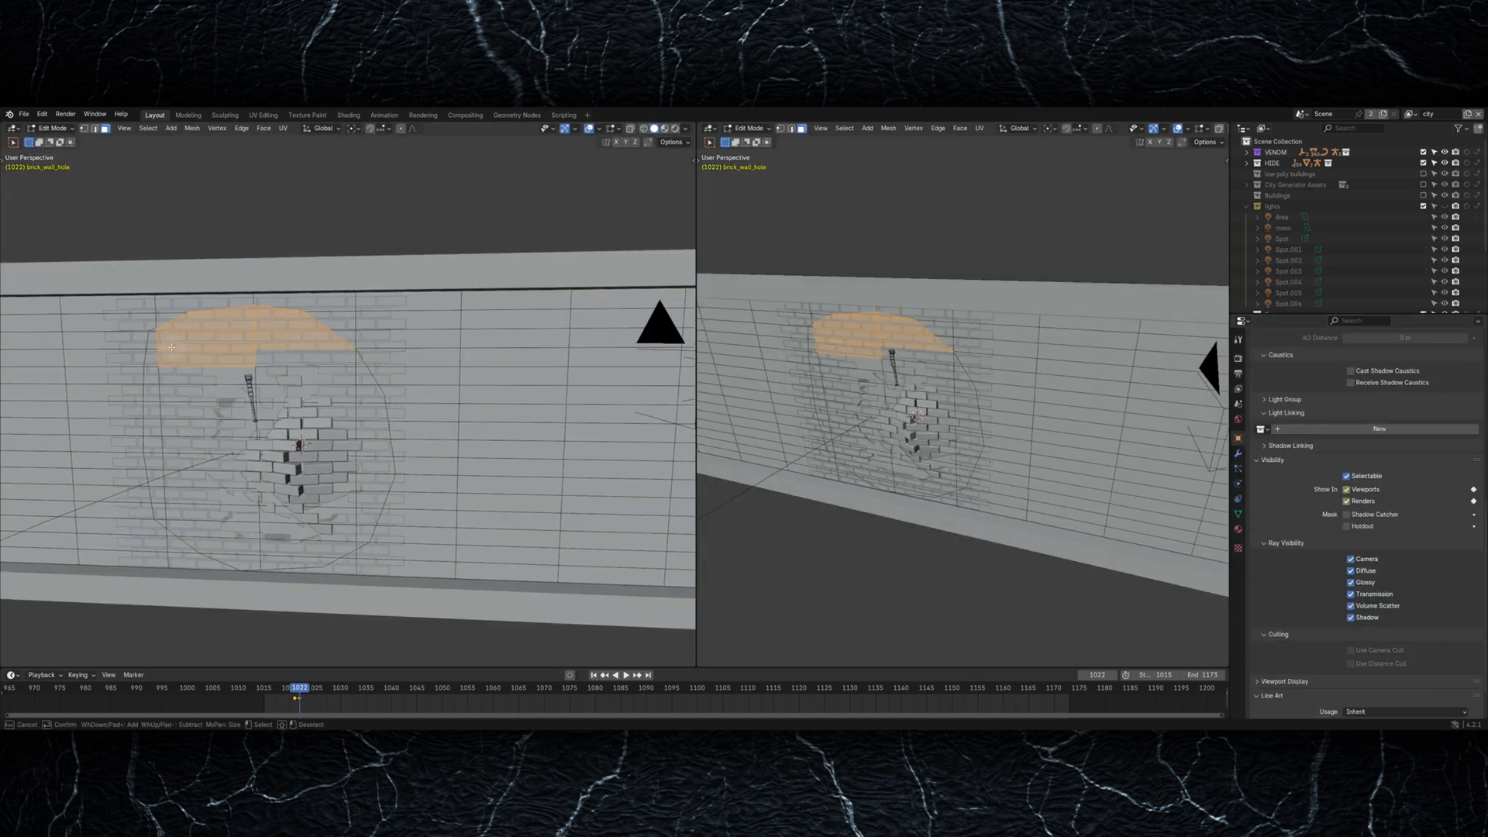
# Step: Select the brick faces surrounding the opening in the brick_wall_hole mesh and finish editing it
pyautogui.moveTo(171, 347); pyautogui.dragTo(265, 558)
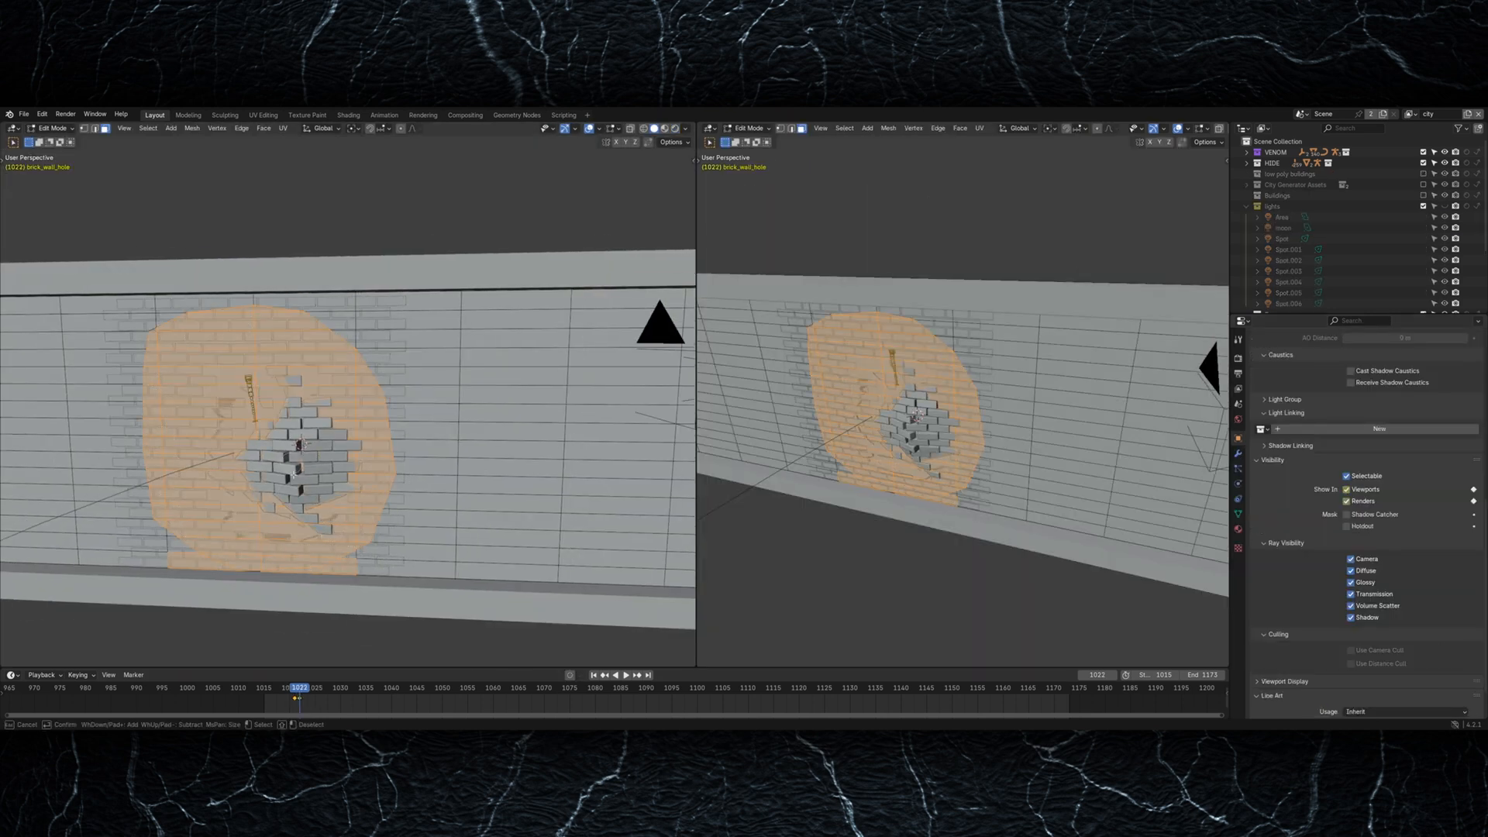
pyautogui.press('Tab')
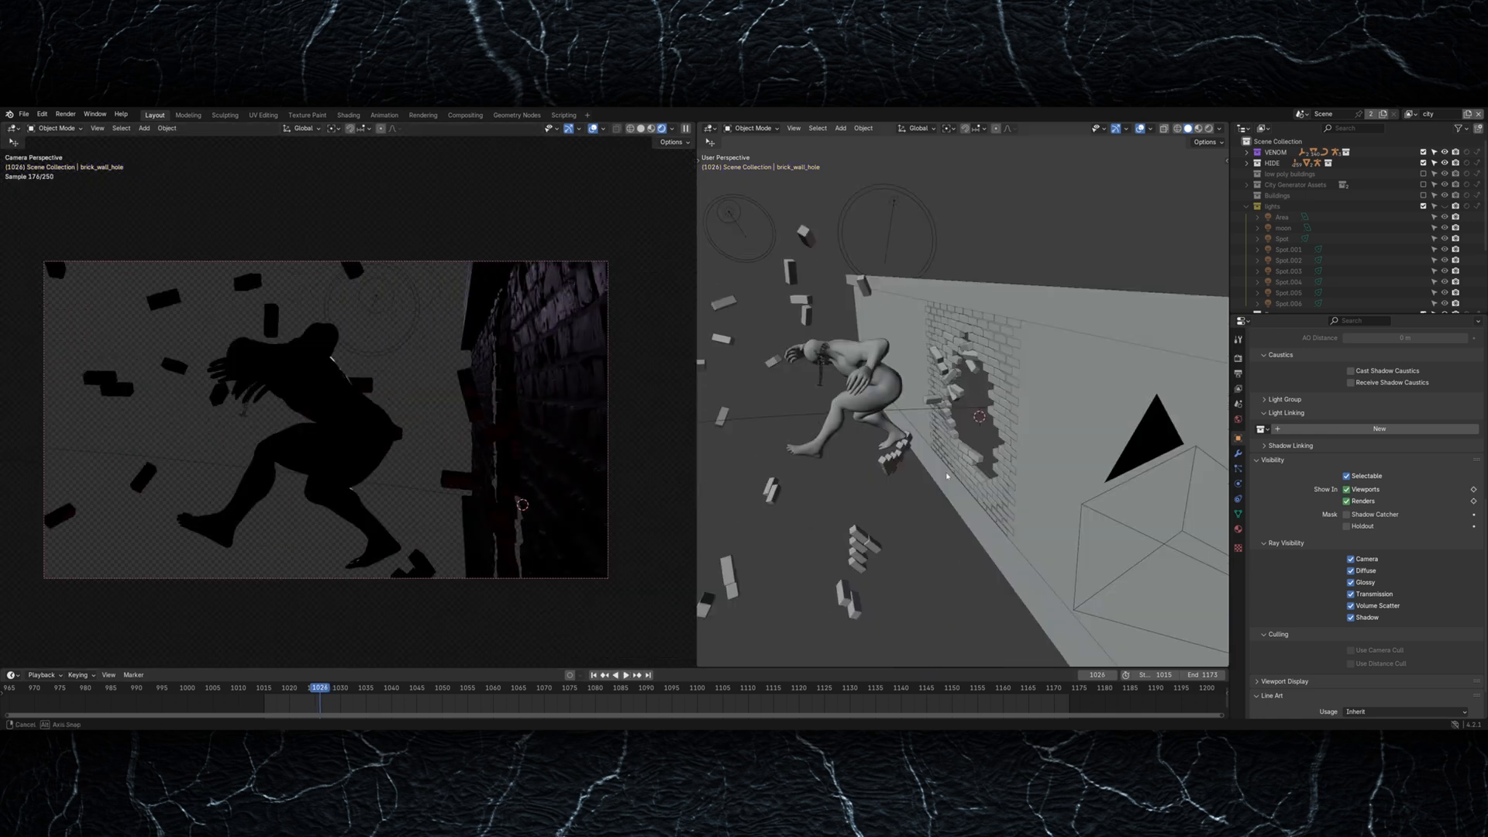
# Step: Add an area light to the brick wall scene and name it interior light
pyautogui.press('F3')
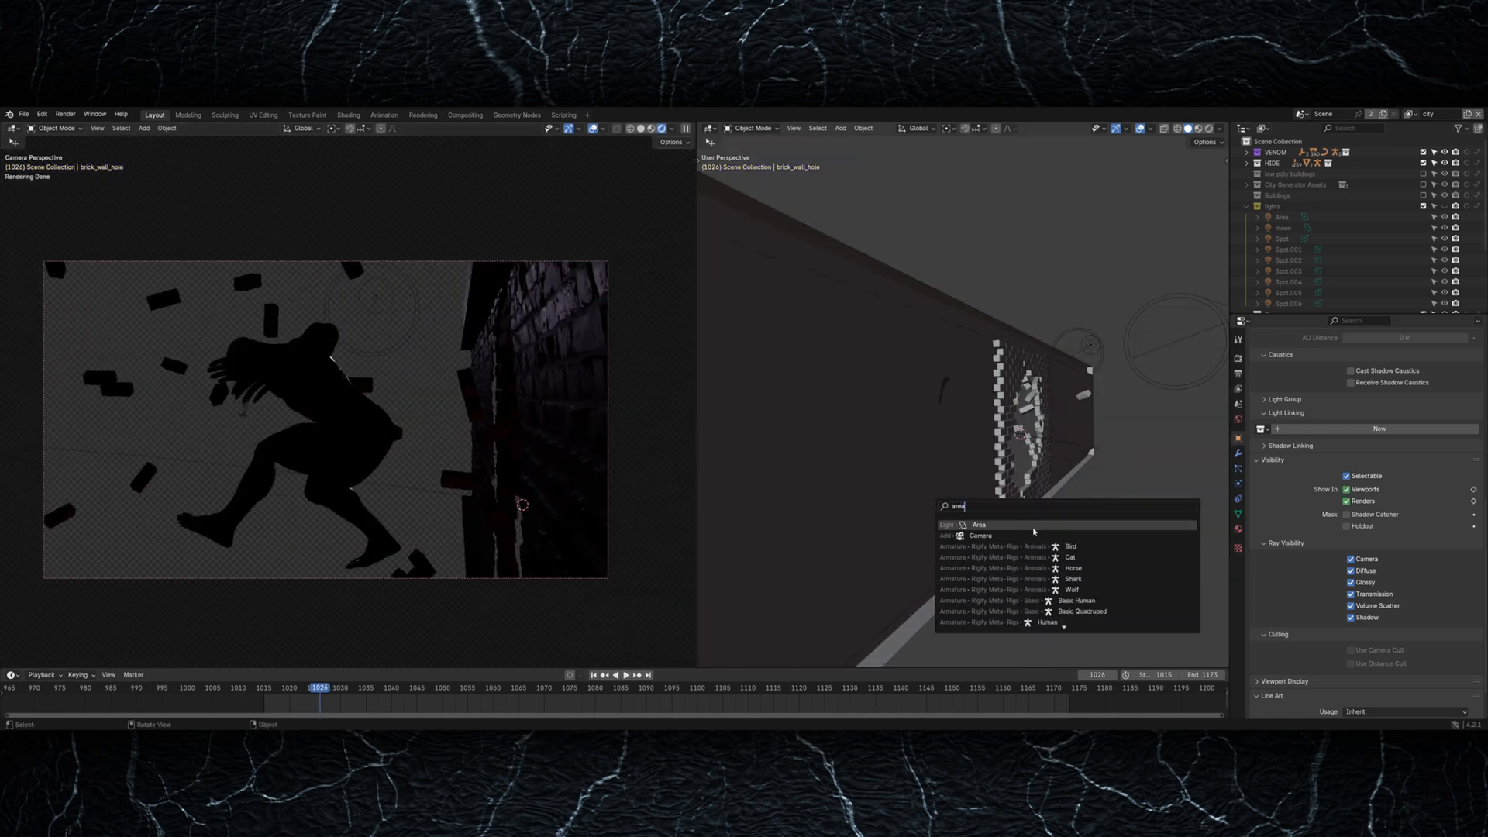
pyautogui.press('Return')
pyautogui.press('F2')
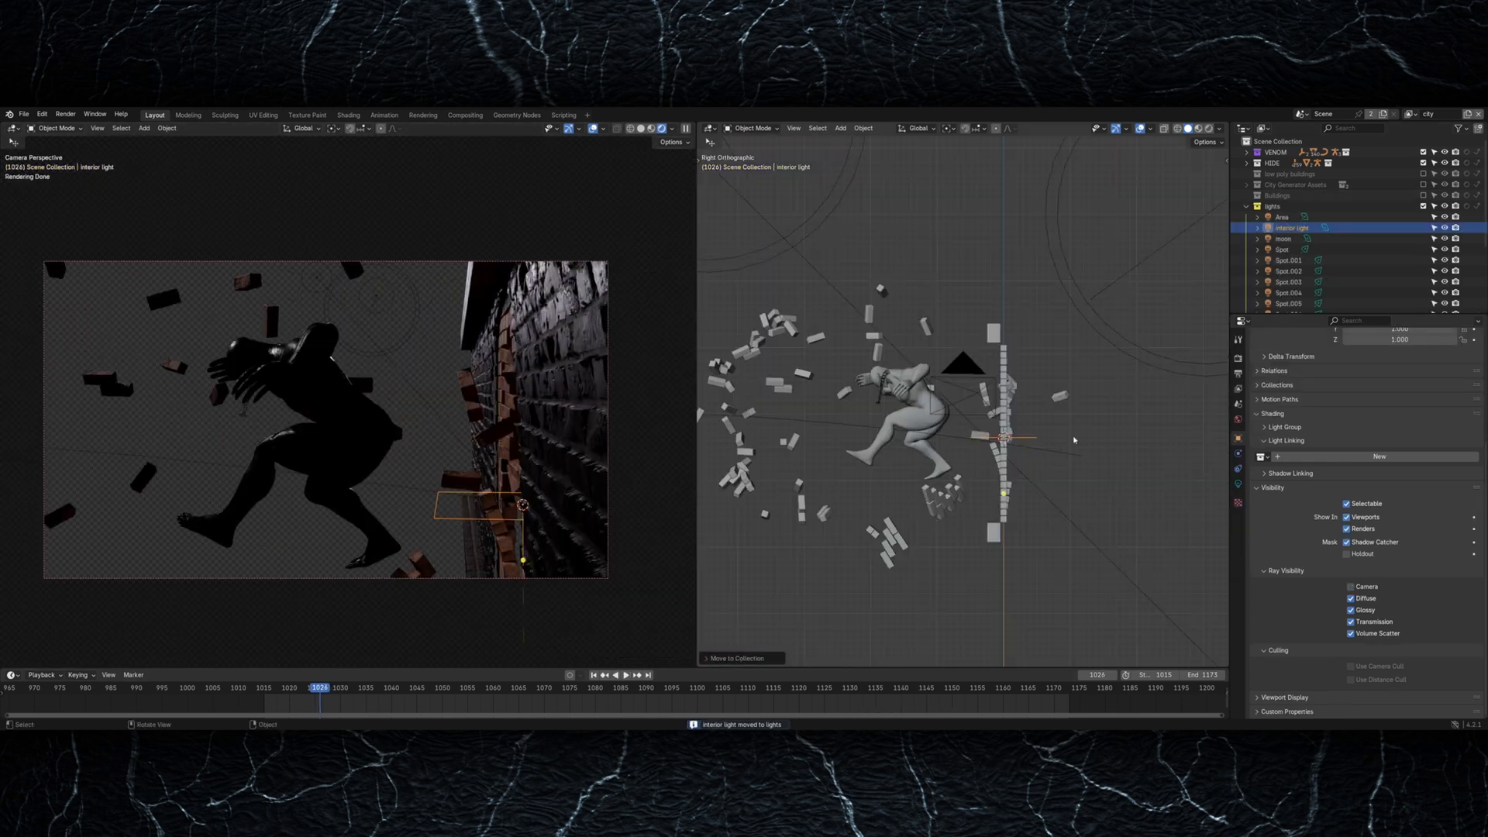
# Step: Give the interior light an emission strength of 50 colored by a warm Blackbody node, and adjust the light's scale
pyautogui.click(710, 128)
pyautogui.click(737, 227)
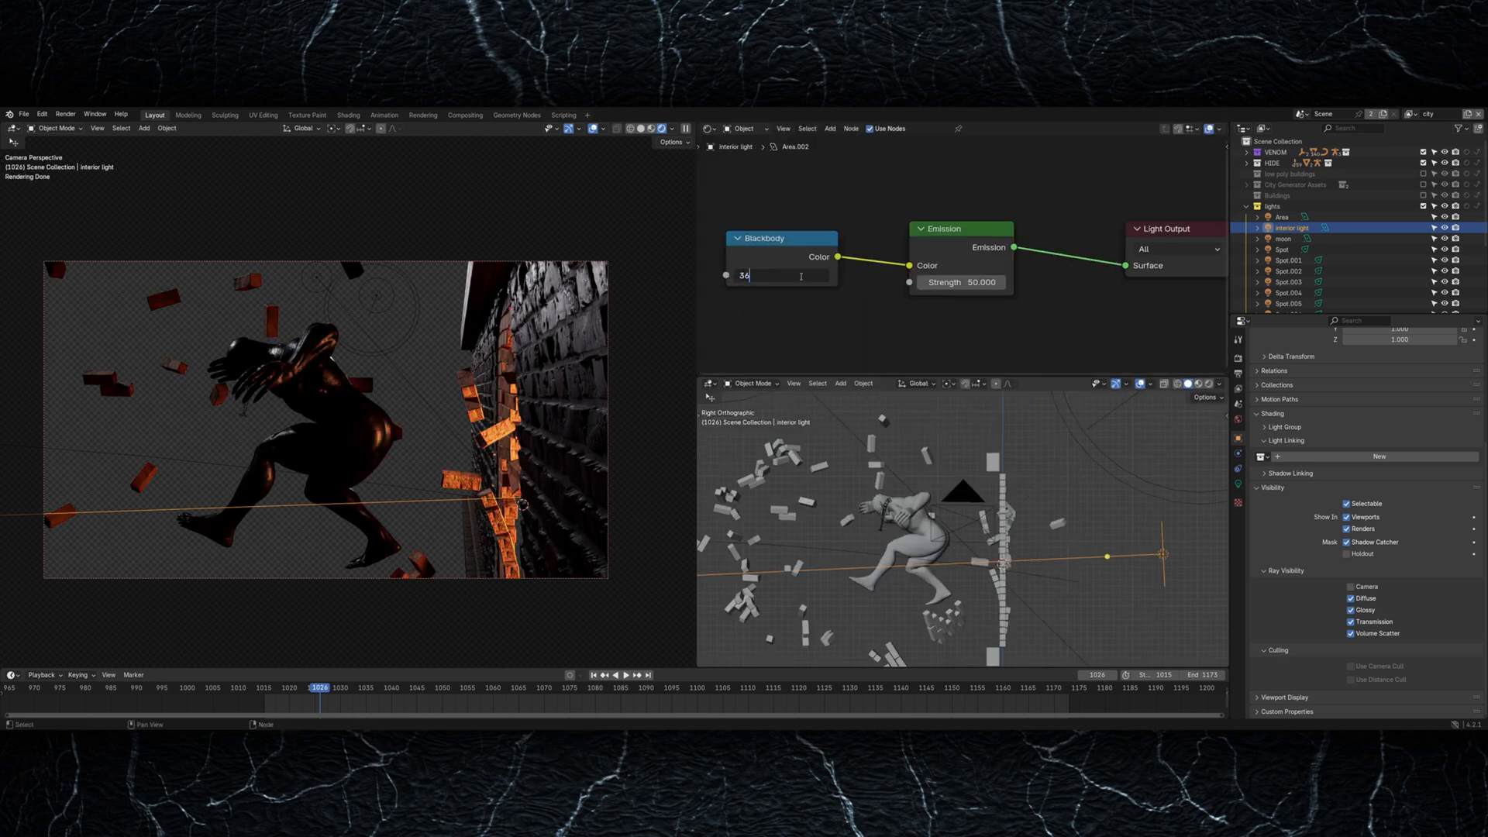
pyautogui.write('30')
pyautogui.press('Return')
pyautogui.press('s')
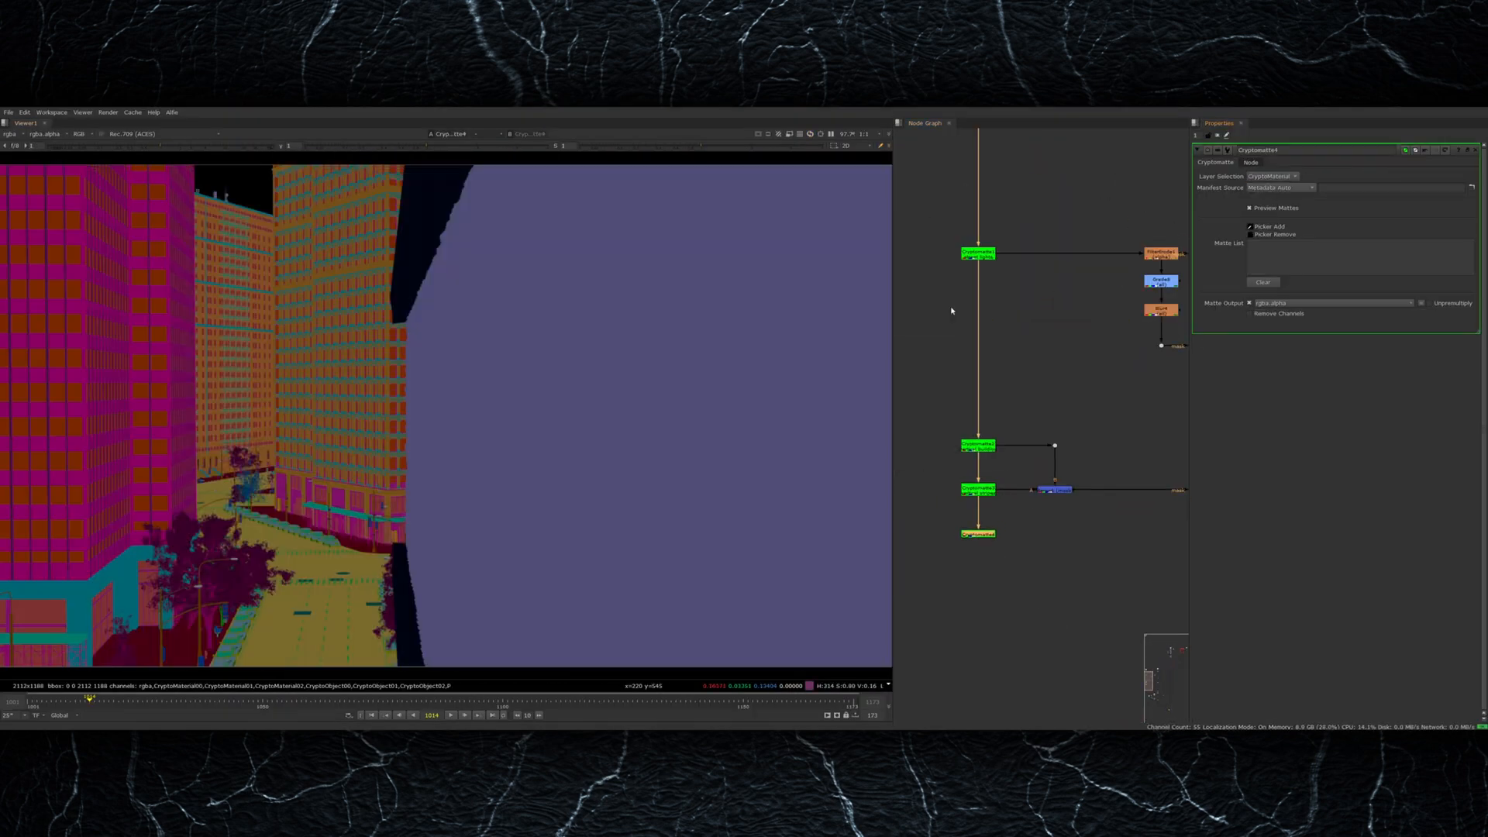
# Step: Switch to Nuke and set up a spherical P_Matte covering the lower part of the brick building
pyautogui.scroll(2, 1026, 539)
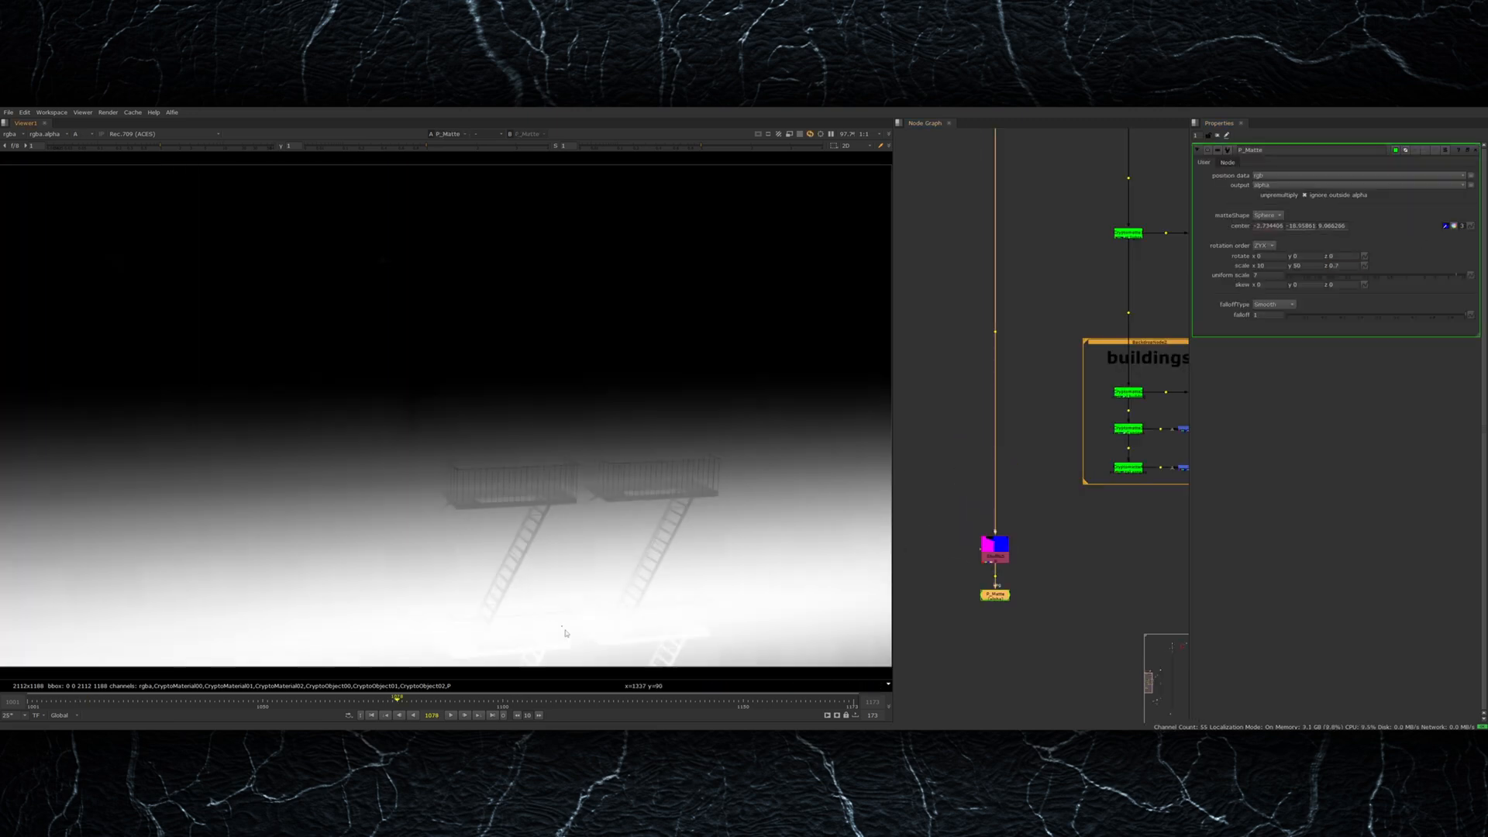
pyautogui.press('Return')
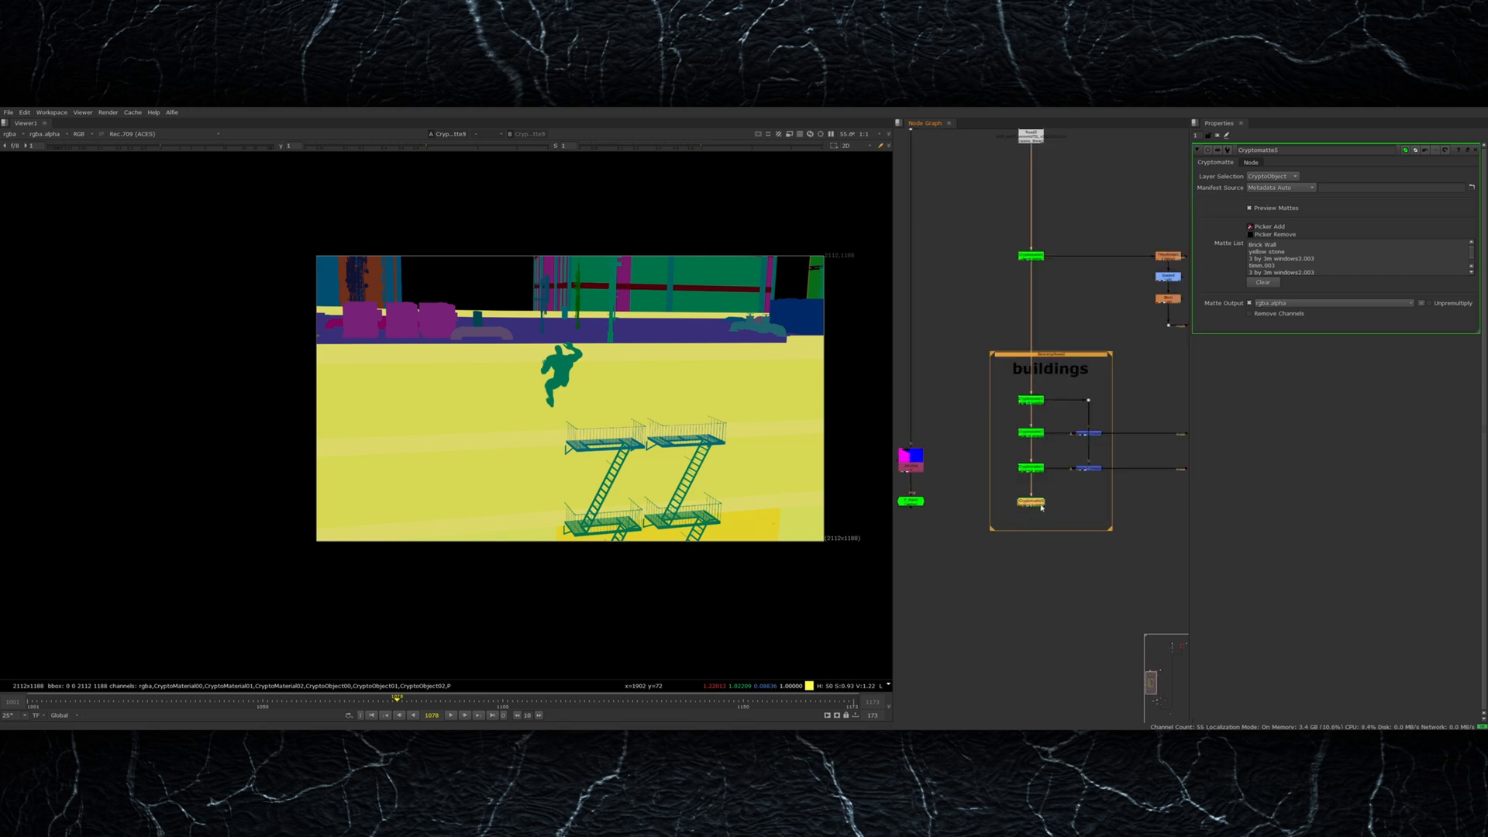
# Step: Combine the P_Matte with the building Cryptomatte in a Merge using the mask operation and view its alpha
pyautogui.click(1073, 519)
pyautogui.press('1')
pyautogui.click(1259, 177)
pyautogui.click(1261, 250)
pyautogui.press('a')
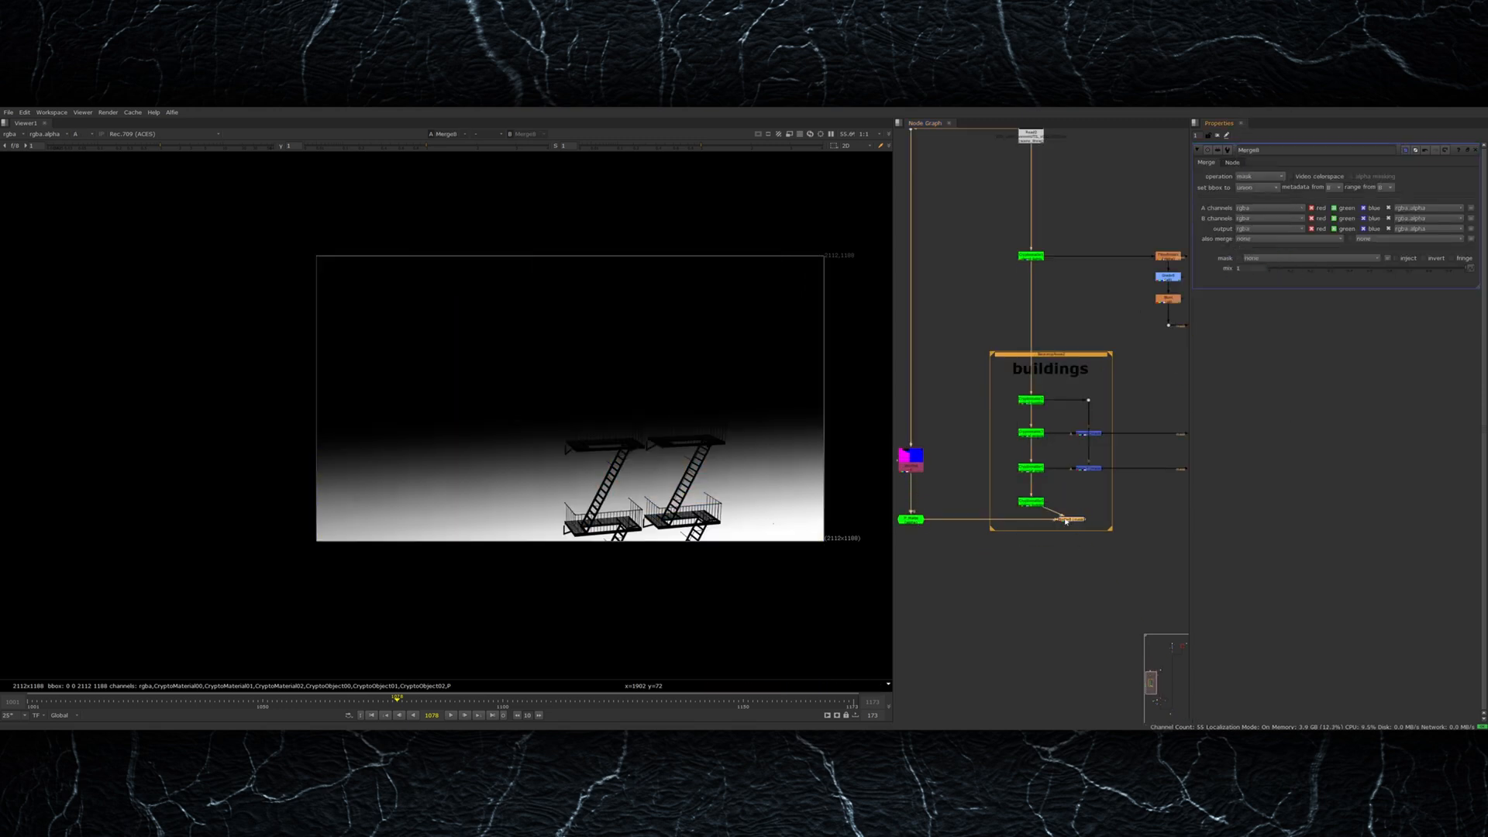
# Step: Add a Grade for the brick building and connect the combined position matte as its mask
pyautogui.moveTo(1185, 519); pyautogui.dragTo(960, 520, button='middle')
pyautogui.press('g')
pyautogui.moveTo(1087, 520); pyautogui.dragTo(908, 519)
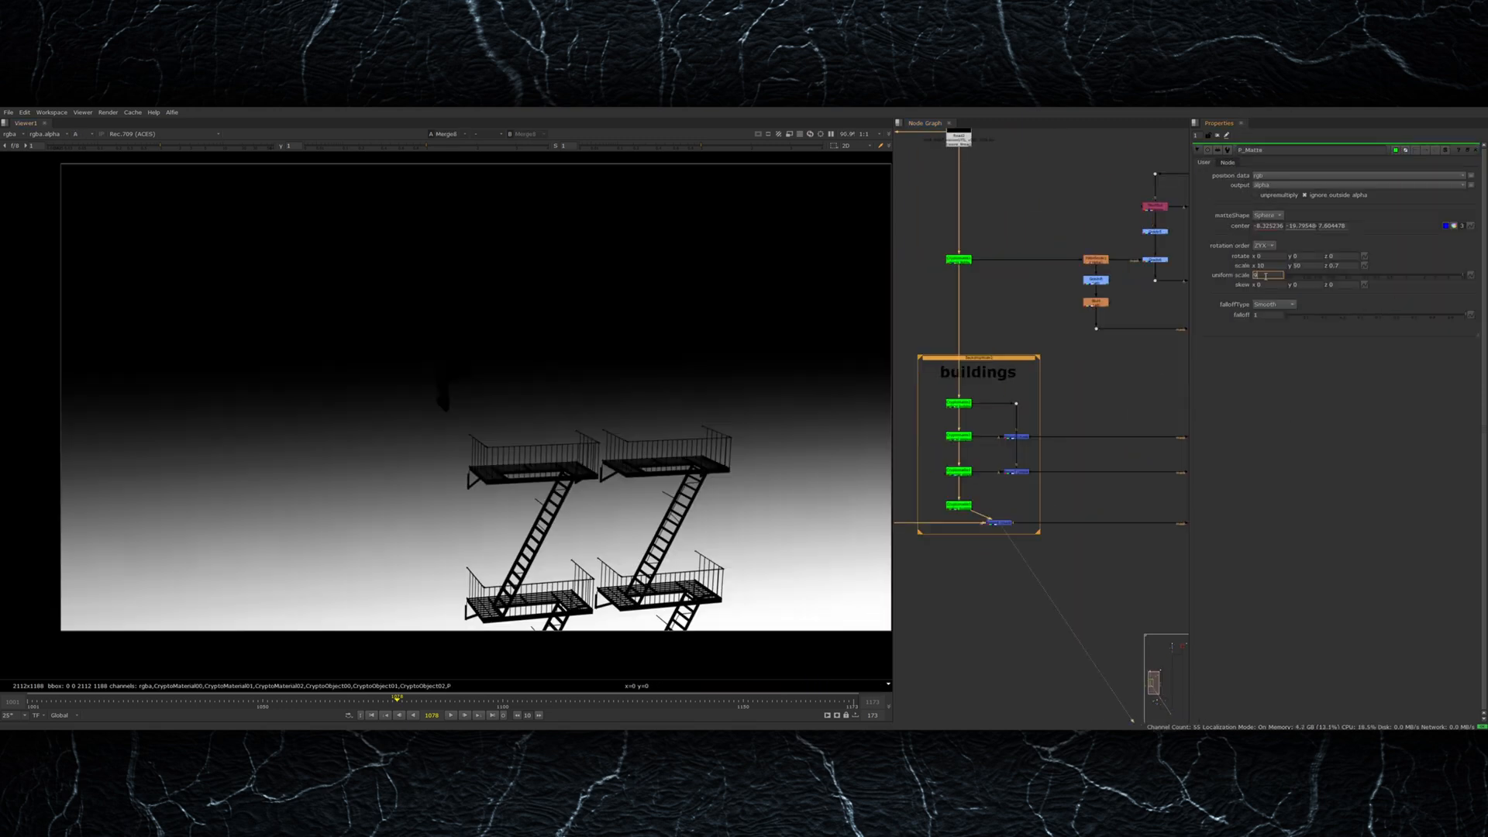
# Step: View the masked building Grade and toggle it off and on to compare the wall with and without it
pyautogui.moveTo(1167, 499); pyautogui.dragTo(1014, 512, button='middle')
pyautogui.click(1078, 537)
pyautogui.press('1')
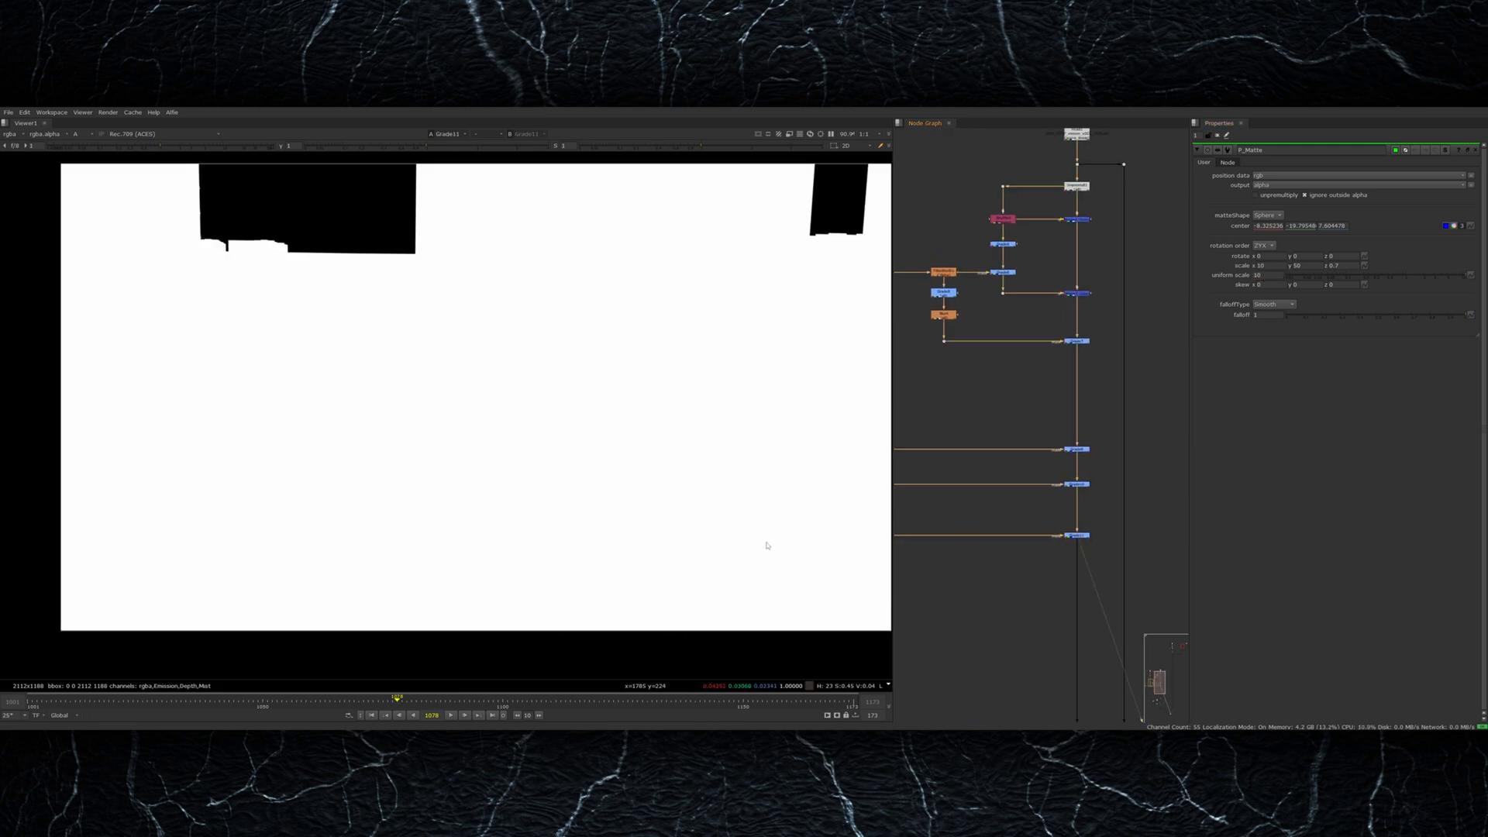
pyautogui.press('a')
pyautogui.press('d')
pyautogui.press('d')
pyautogui.scroll(1, 799, 566)
pyautogui.click(1081, 536)
pyautogui.press('d')
pyautogui.press('d')
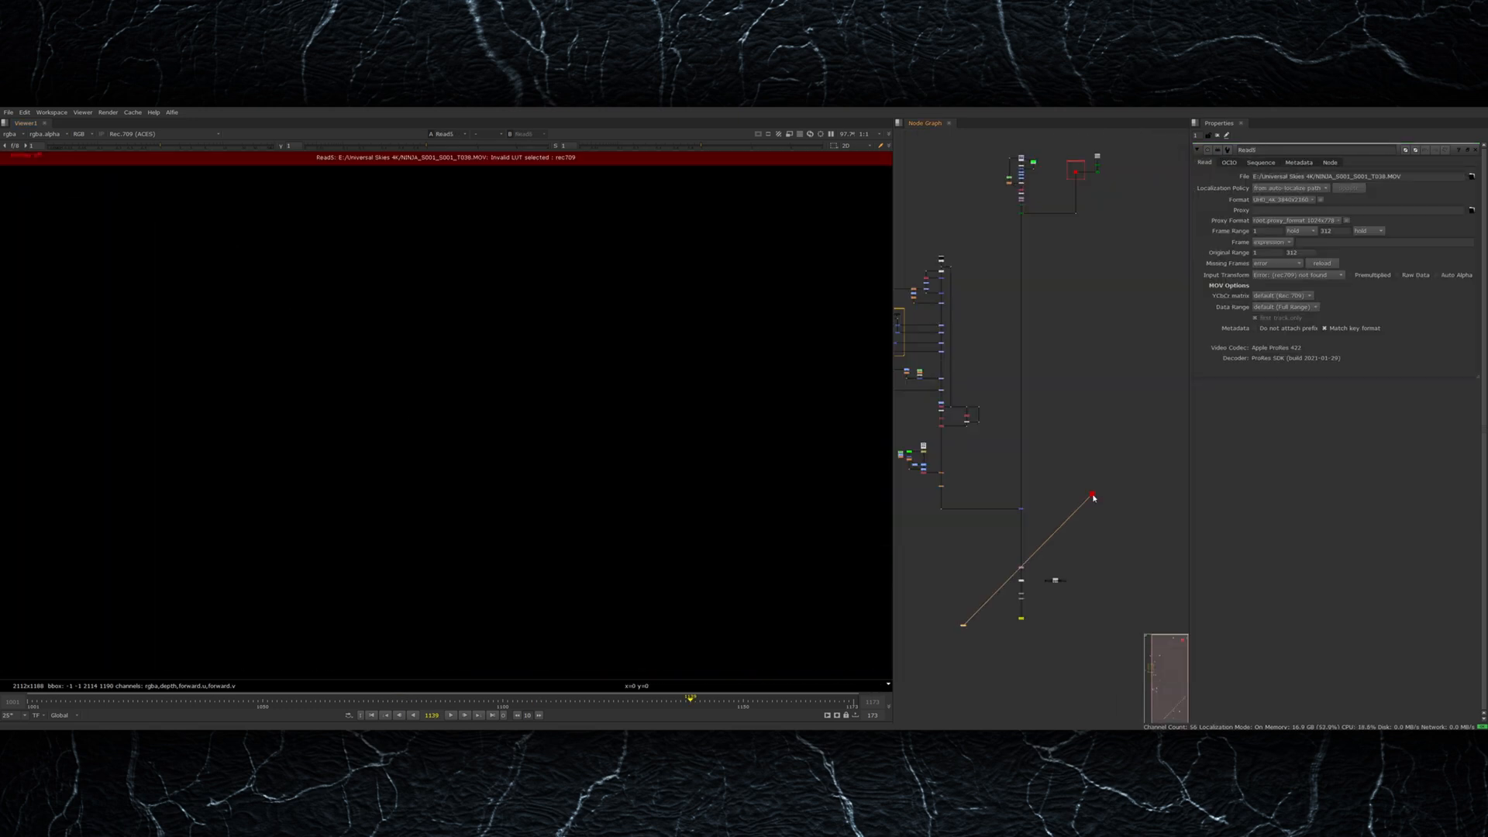
# Step: Replace the night sky clip's invalid input transform, trying a Sony option first, and link its sphere into the 3D sky setup
pyautogui.moveTo(1414, 337)
pyautogui.moveTo(1362, 410)
pyautogui.click(1292, 420)
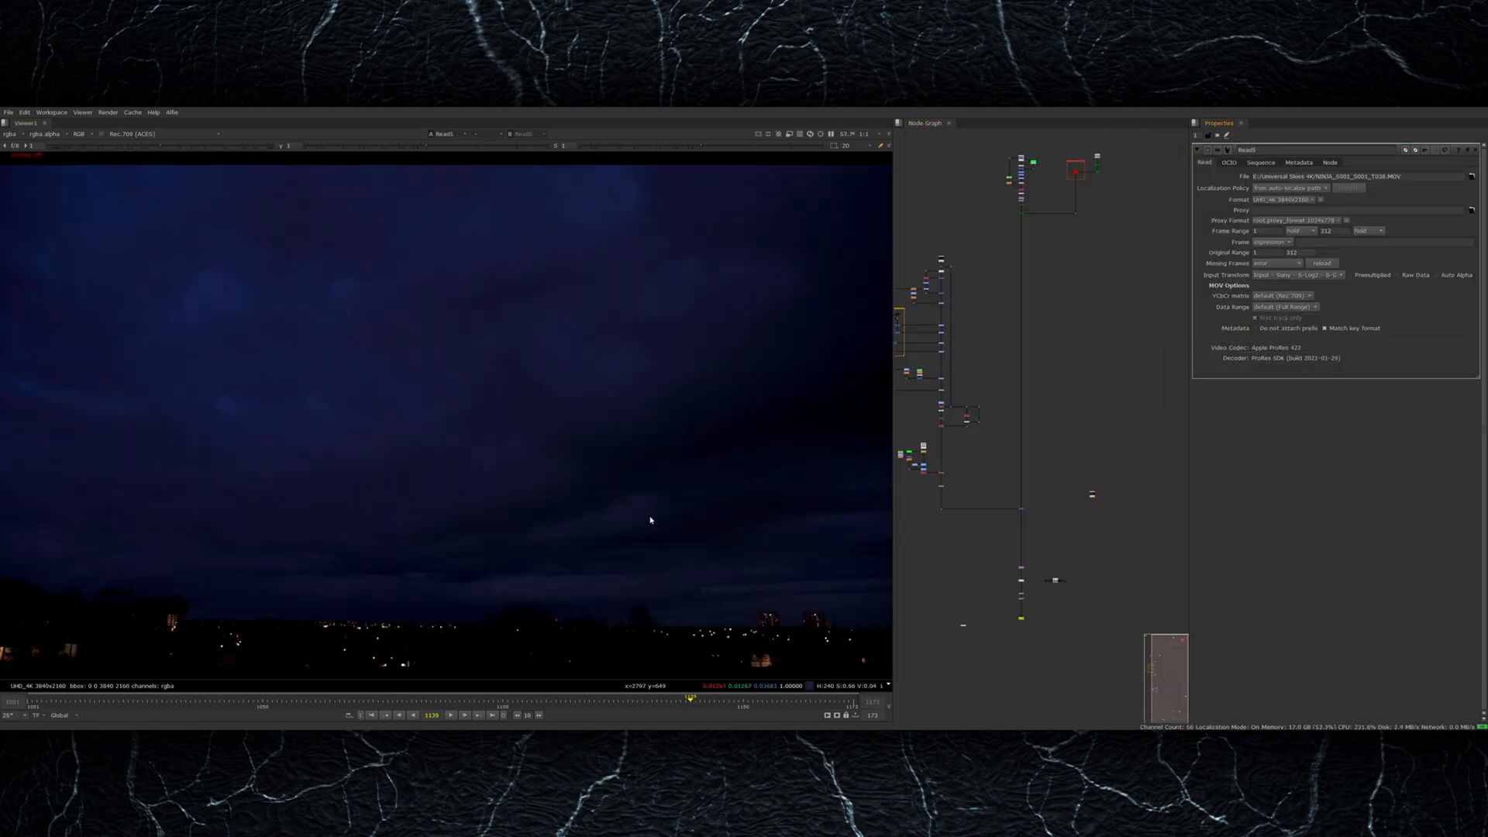
pyautogui.moveTo(1416, 347)
pyautogui.click(1317, 385)
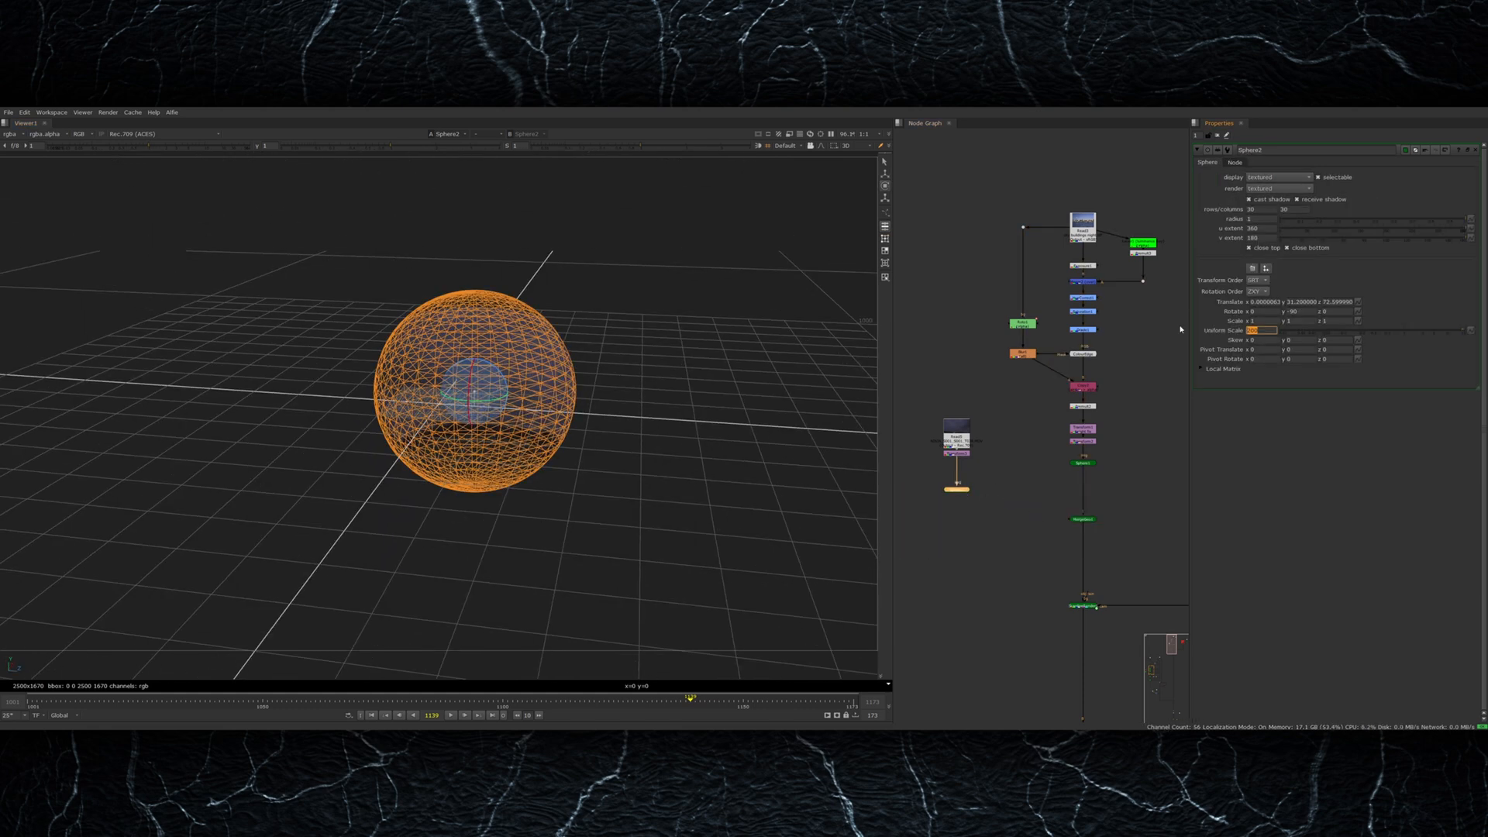
pyautogui.moveTo(1073, 517); pyautogui.dragTo(980, 500)
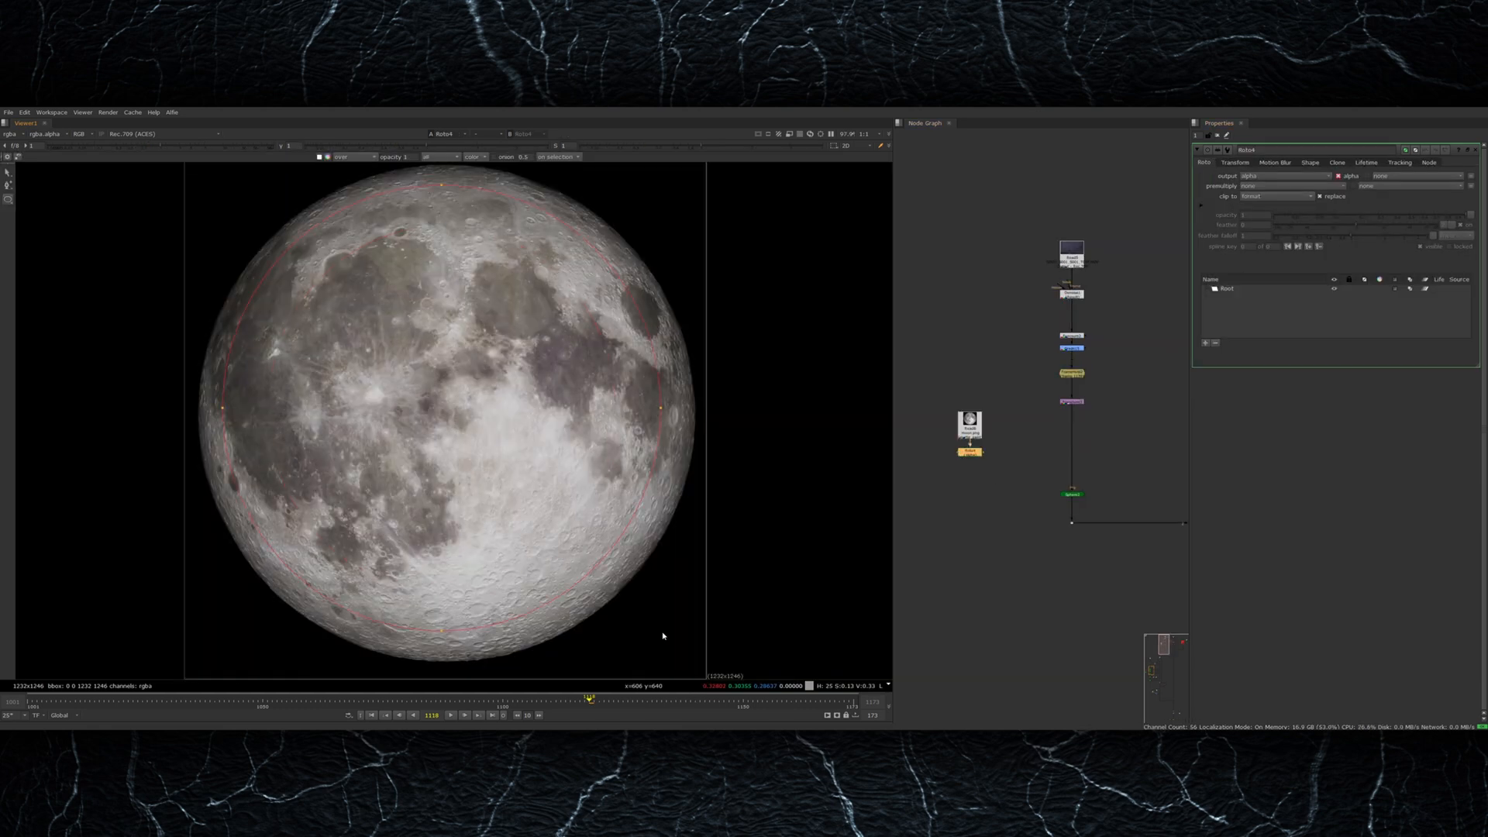
# Step: Isolate the moon image with an elliptical roto and tune its blurred Exponential_Glow falloff over the night sky
pyautogui.moveTo(695, 659); pyautogui.dragTo(702, 663)
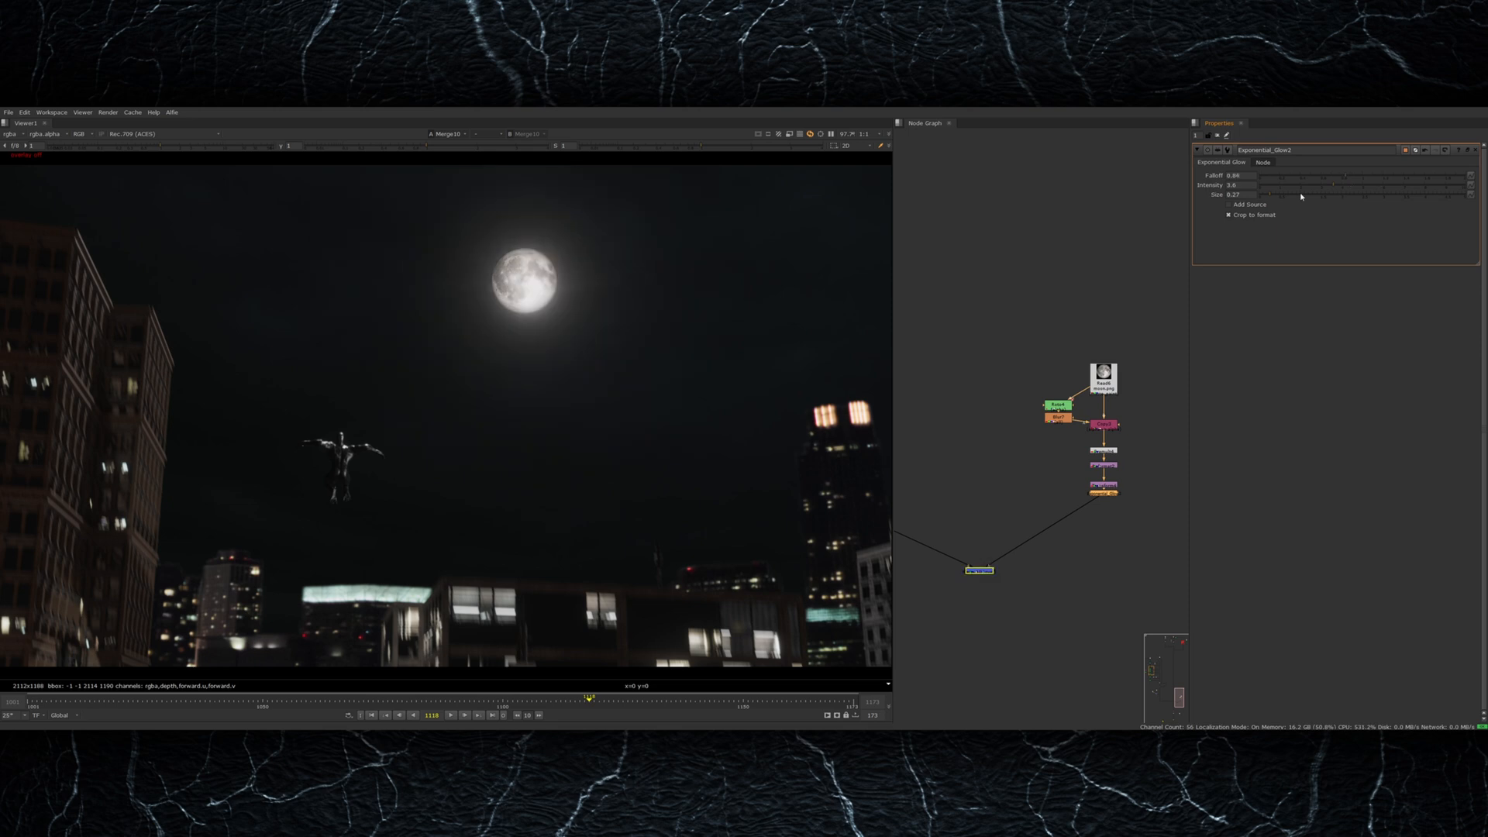
pyautogui.moveTo(1317, 268); pyautogui.dragTo(1284, 268)
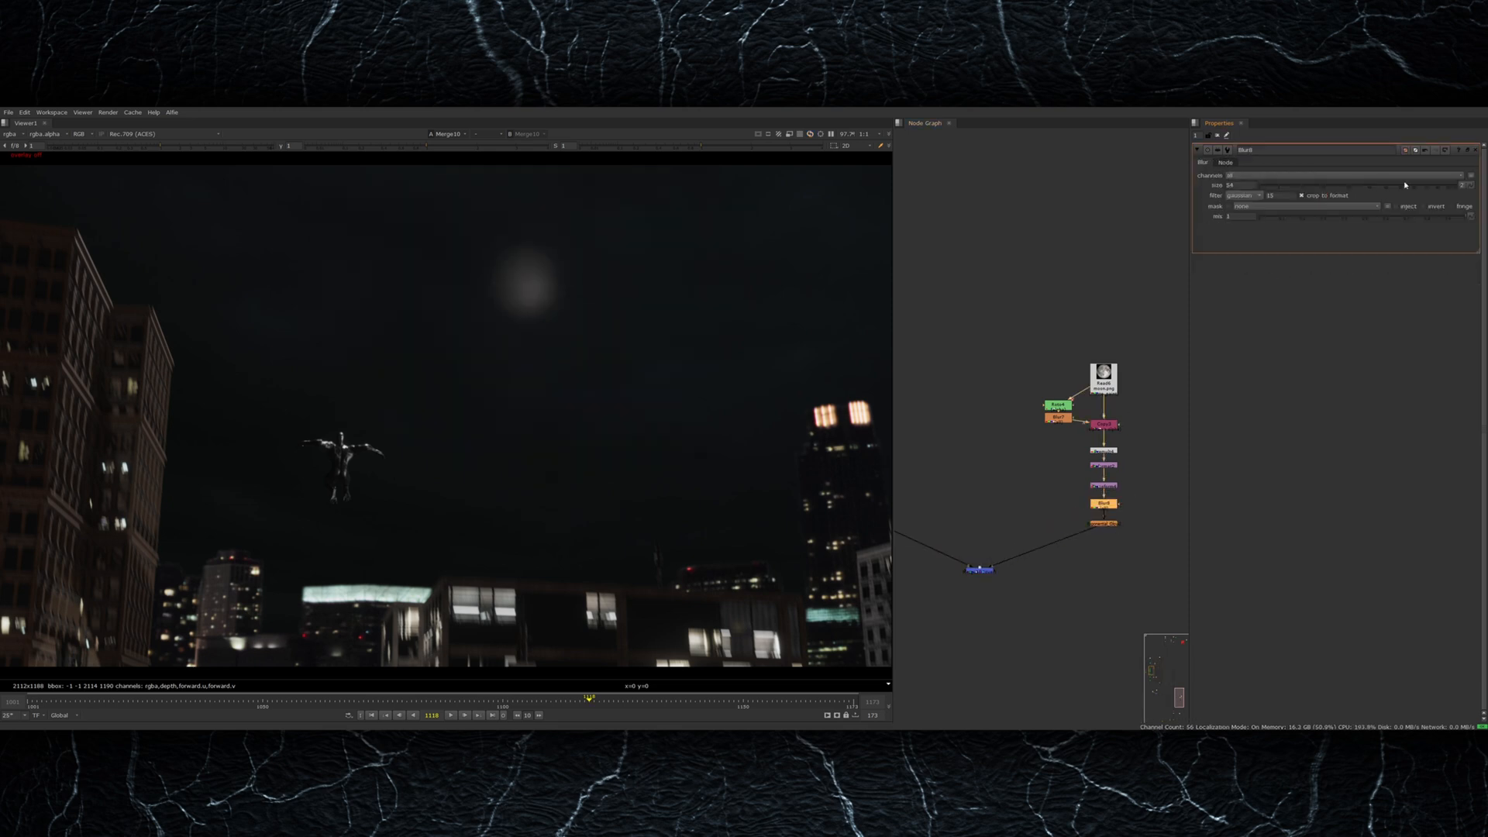
pyautogui.moveTo(1333, 177); pyautogui.dragTo(1322, 179)
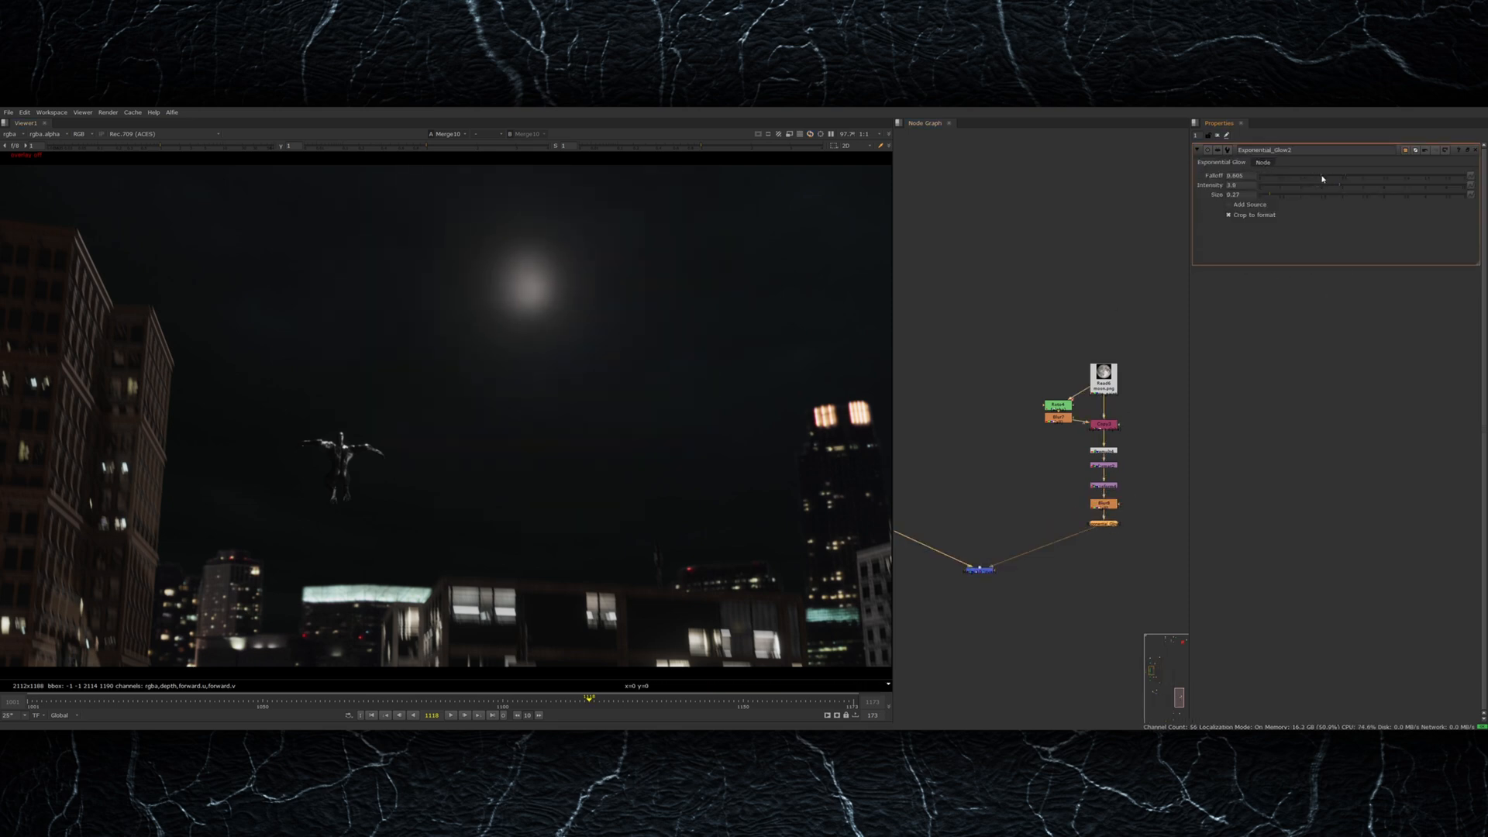
pyautogui.click(978, 569)
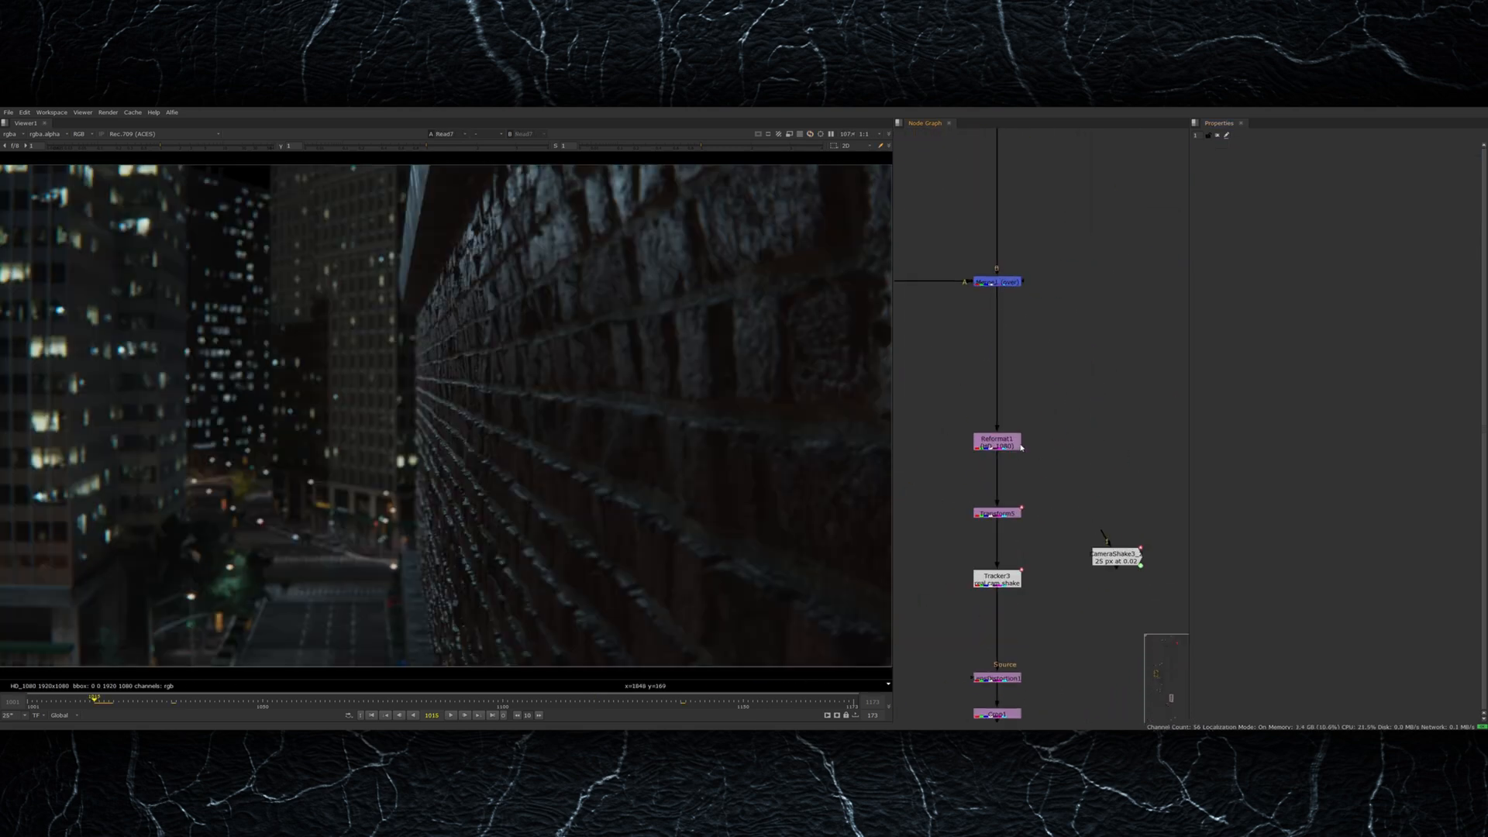
# Step: Inspect the reformatted brick wall shot and the chromatic aberration on the building windows up close
pyautogui.scroll(-3, 710, 491)
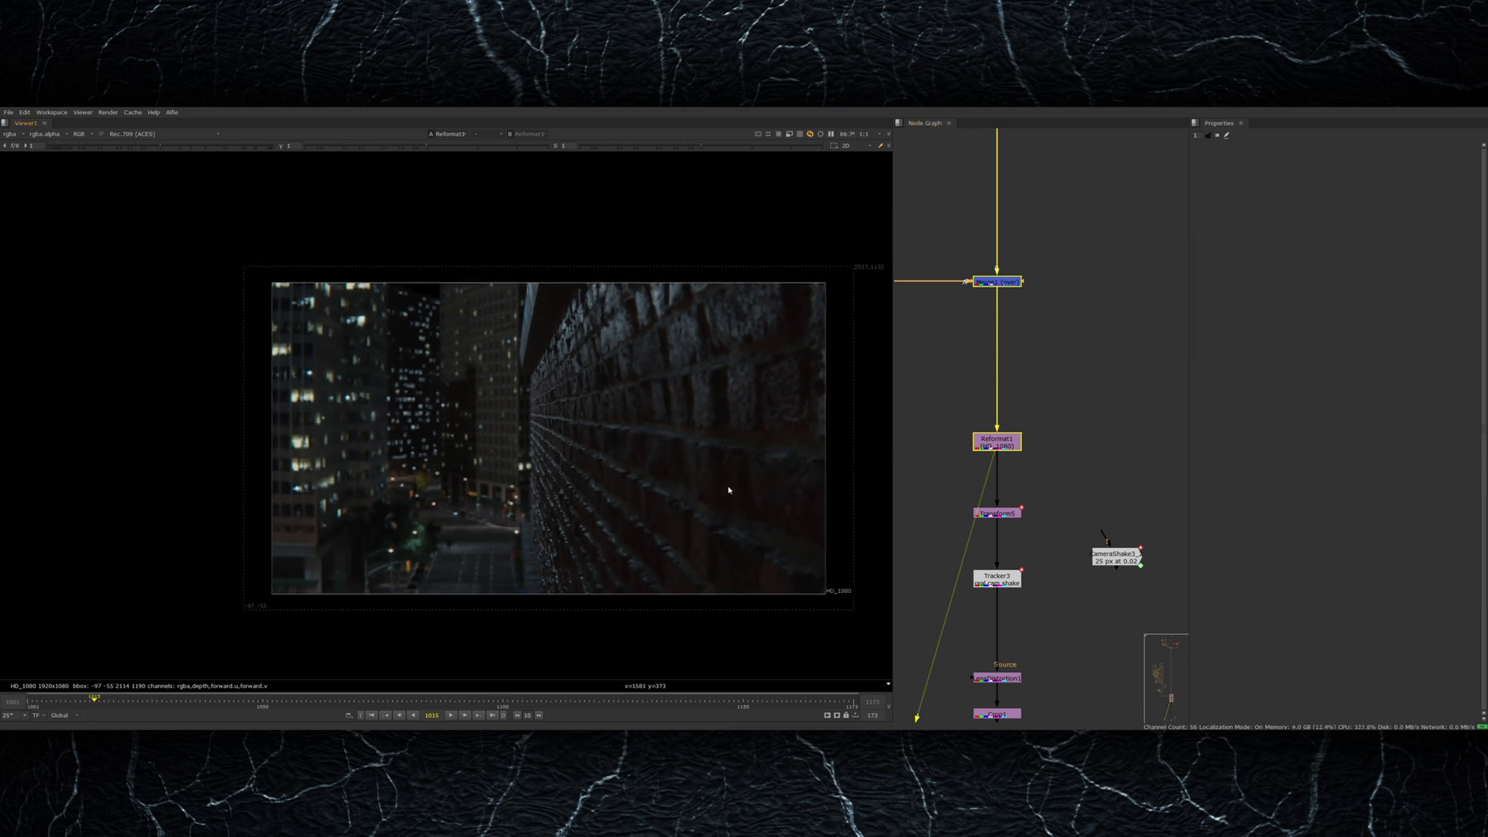
pyautogui.scroll(2, 728, 491)
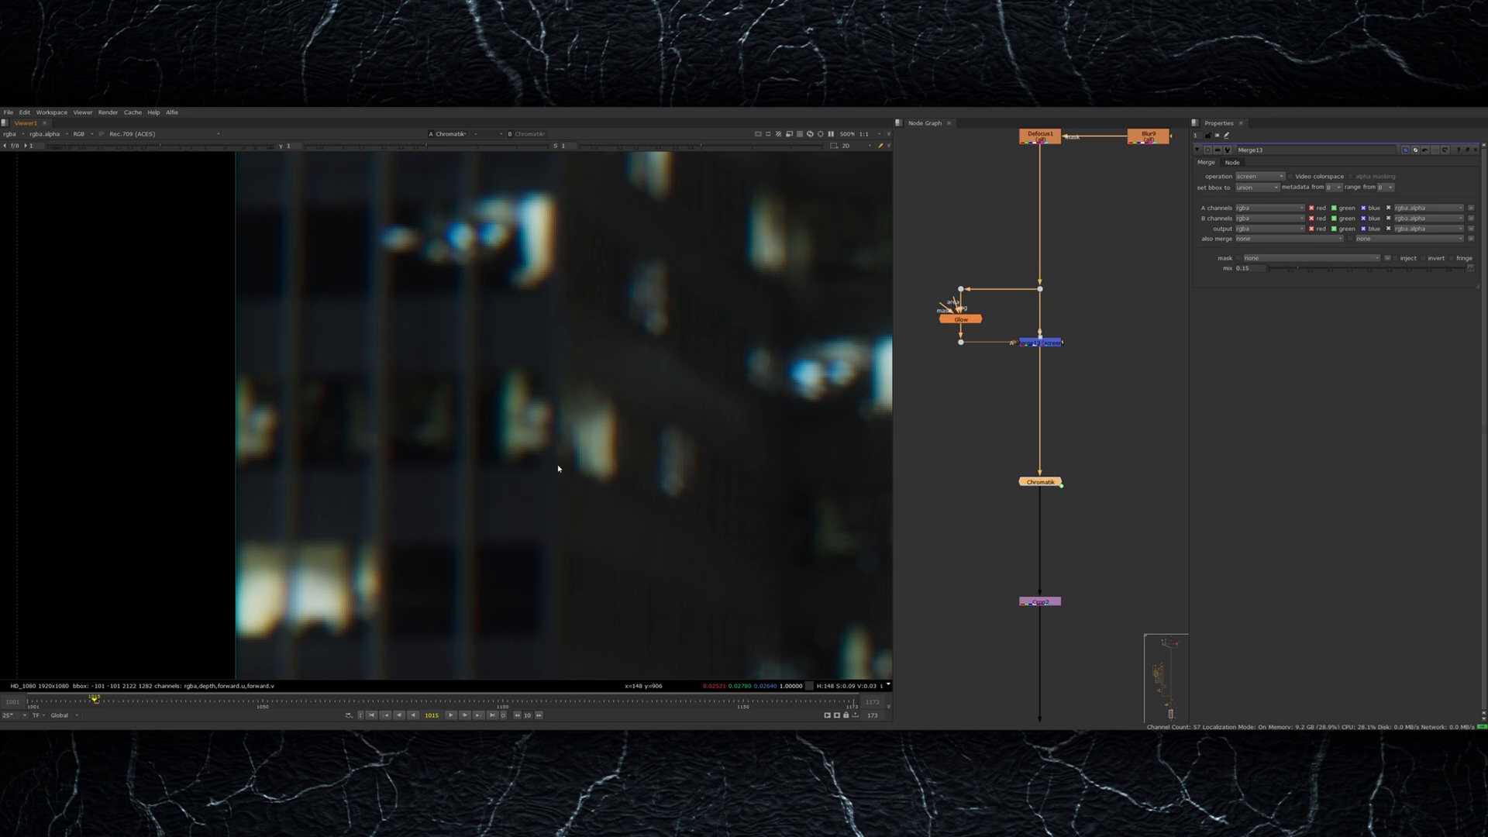
pyautogui.scroll(-4, 550, 488)
pyautogui.scroll(2, 464, 492)
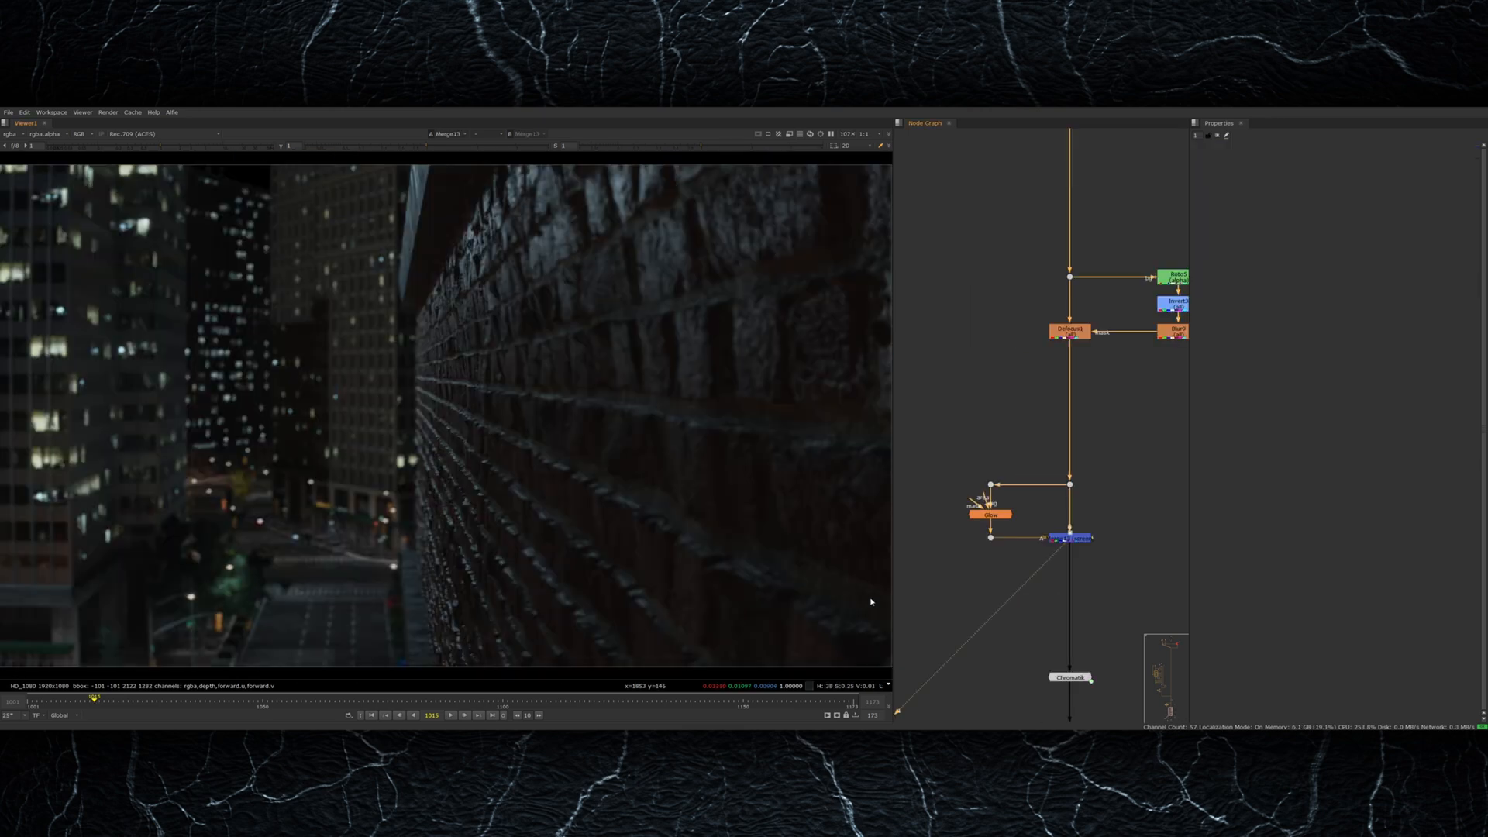
# Step: View the isolated glow pass on its own and compare it with the glow merged over the shot
pyautogui.click(990, 537)
pyautogui.press('1')
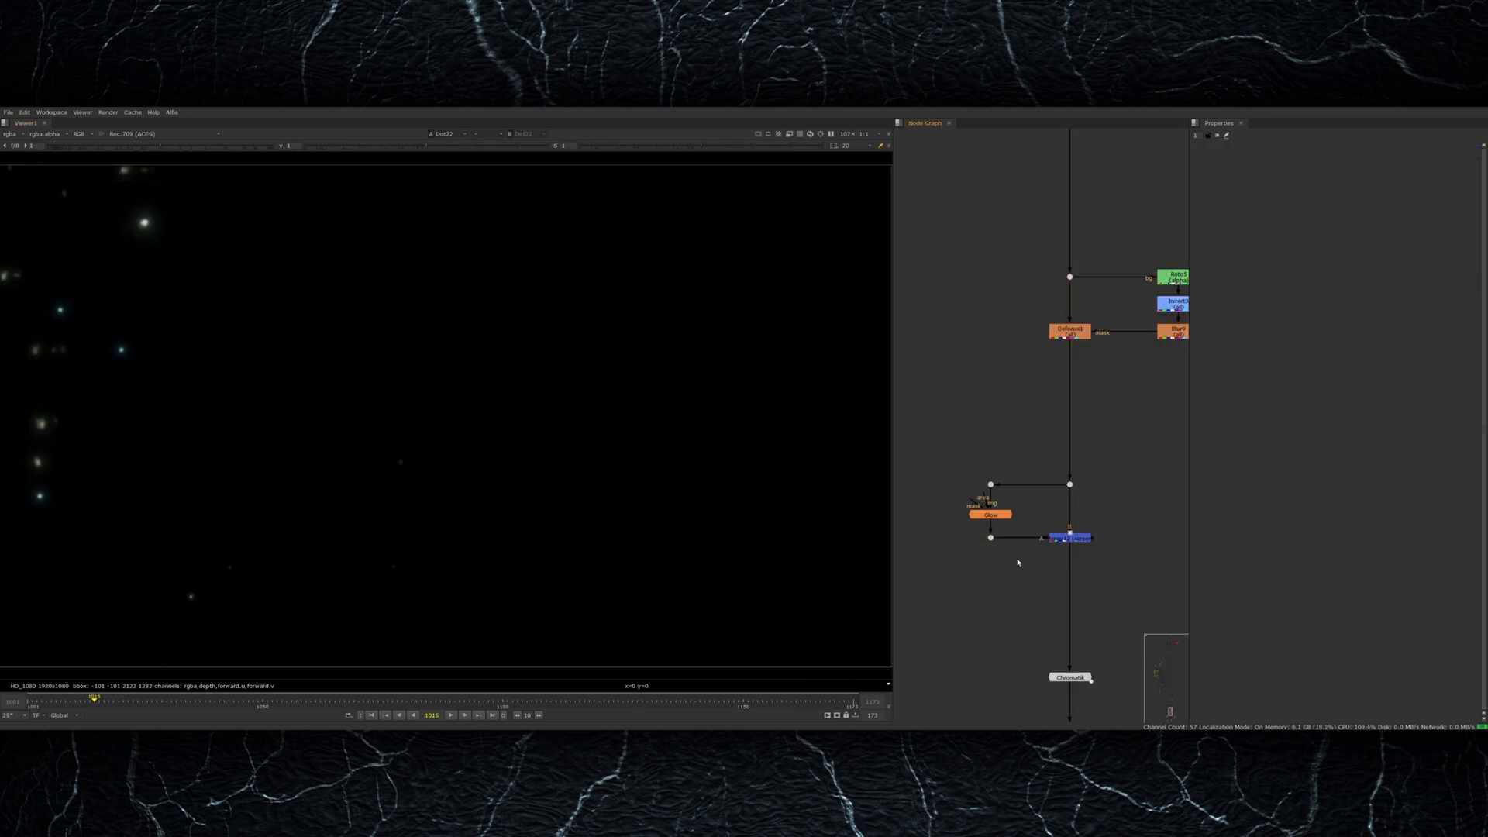
pyautogui.click(1084, 538)
pyautogui.press('1')
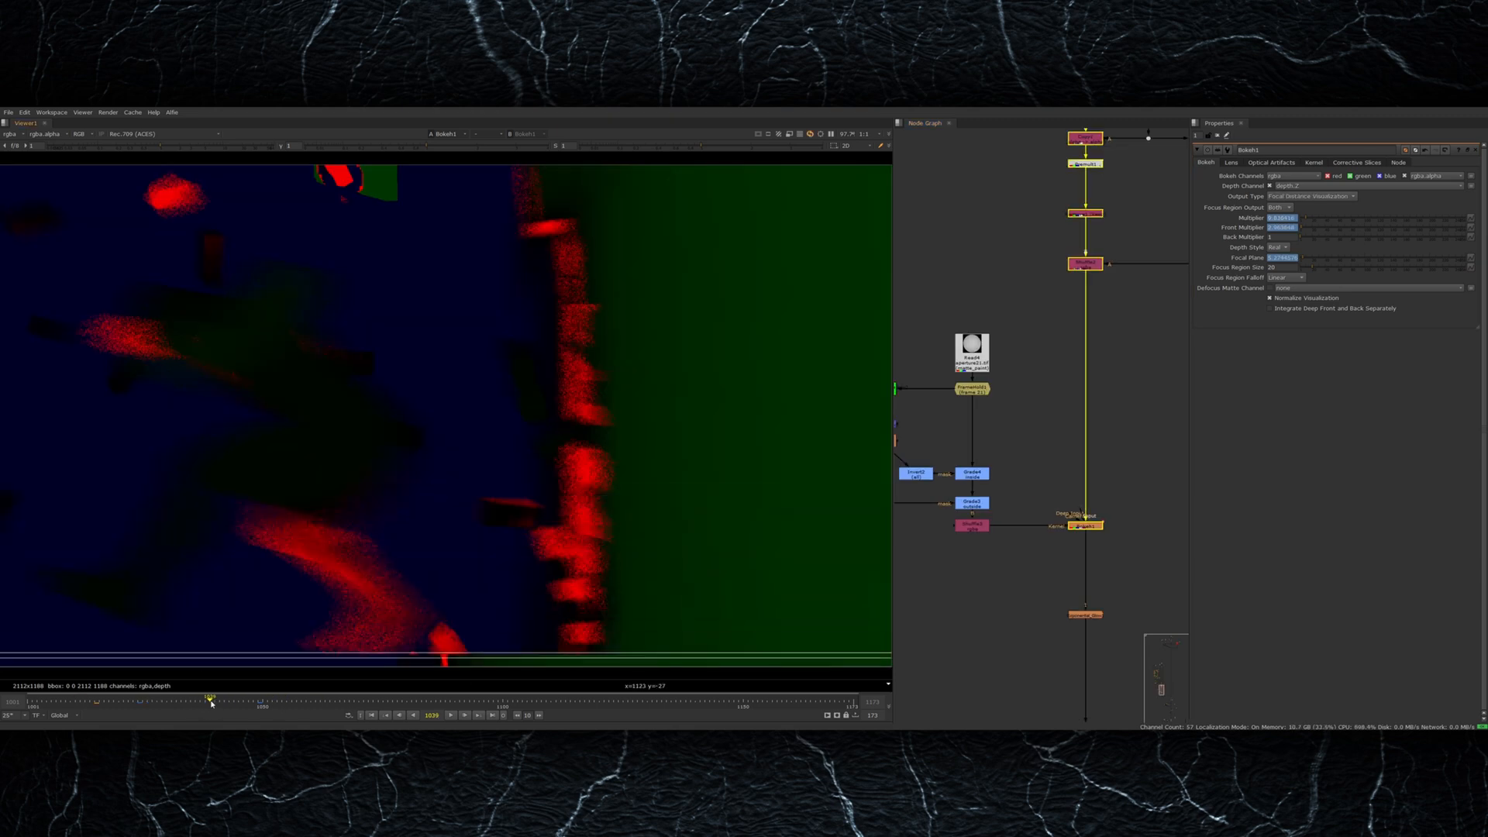
# Step: Check the Bokeh node's focus at a later frame and examine the graded aperture image feeding its kernel
pyautogui.click(258, 702)
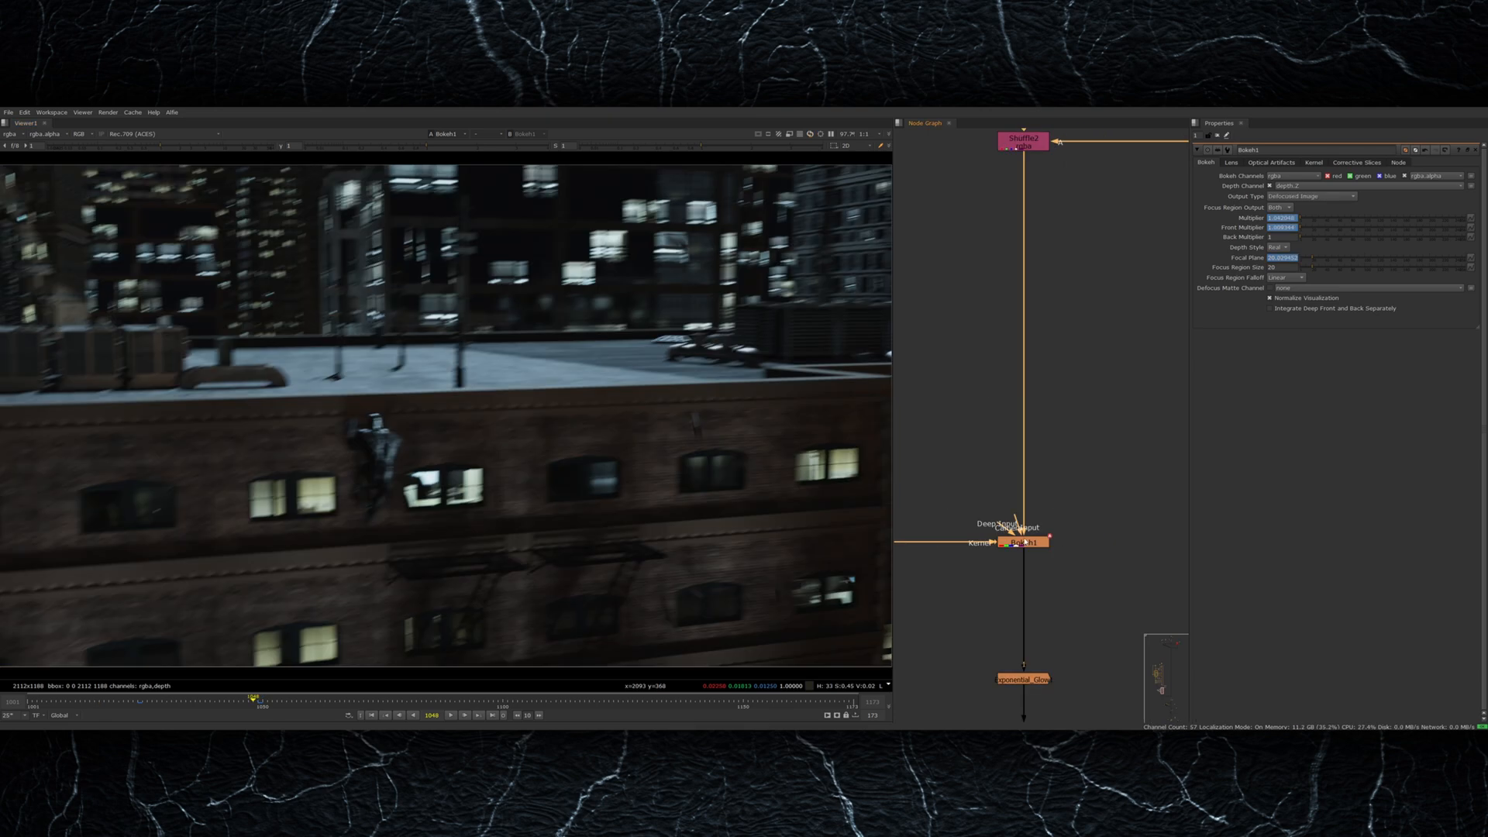
pyautogui.click(995, 541)
pyautogui.press('1')
pyautogui.scroll(-7, 721, 496)
pyautogui.moveTo(736, 525); pyautogui.dragTo(692, 511, button='middle')
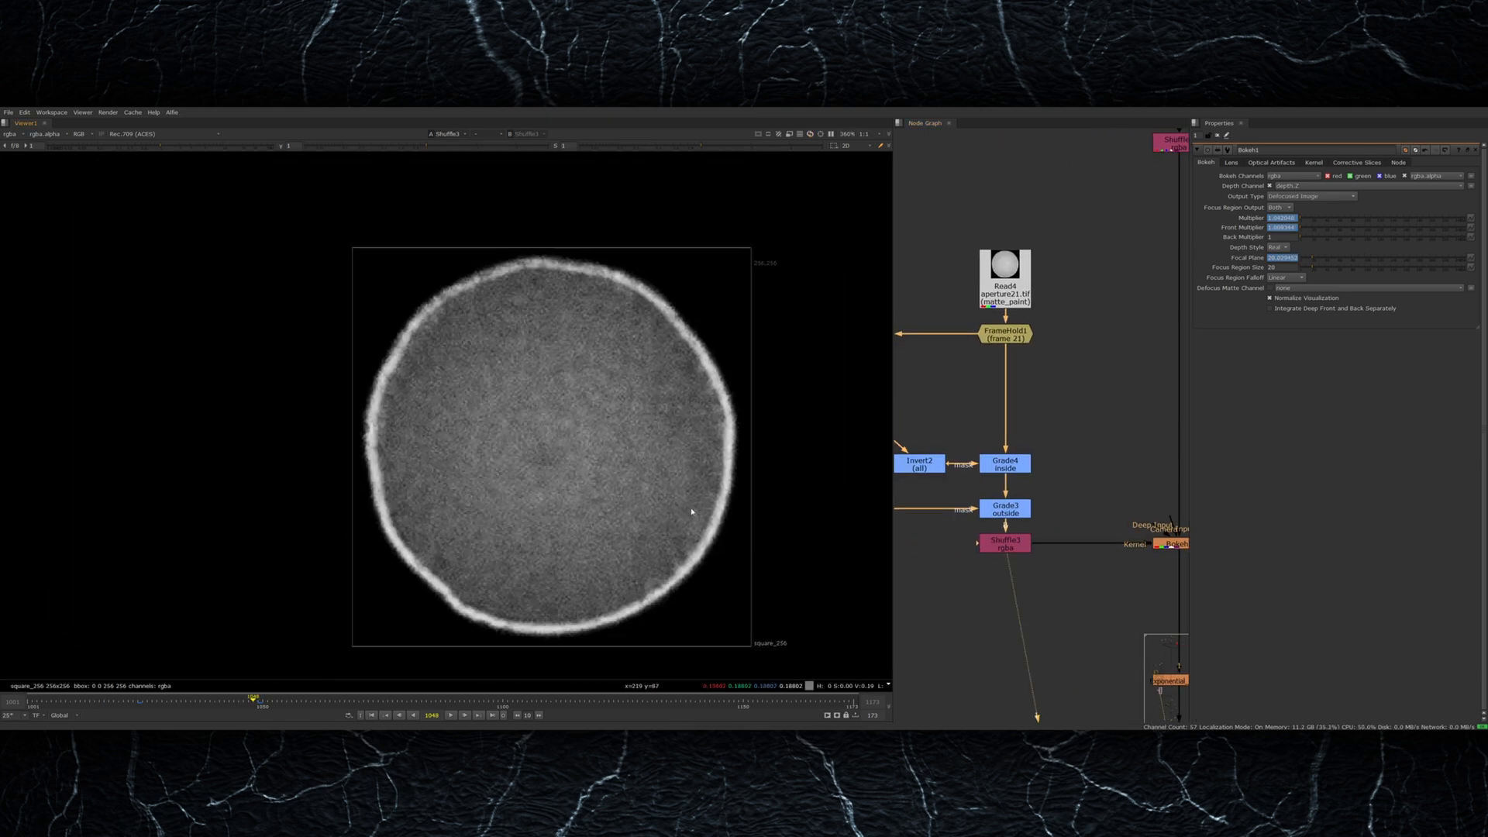